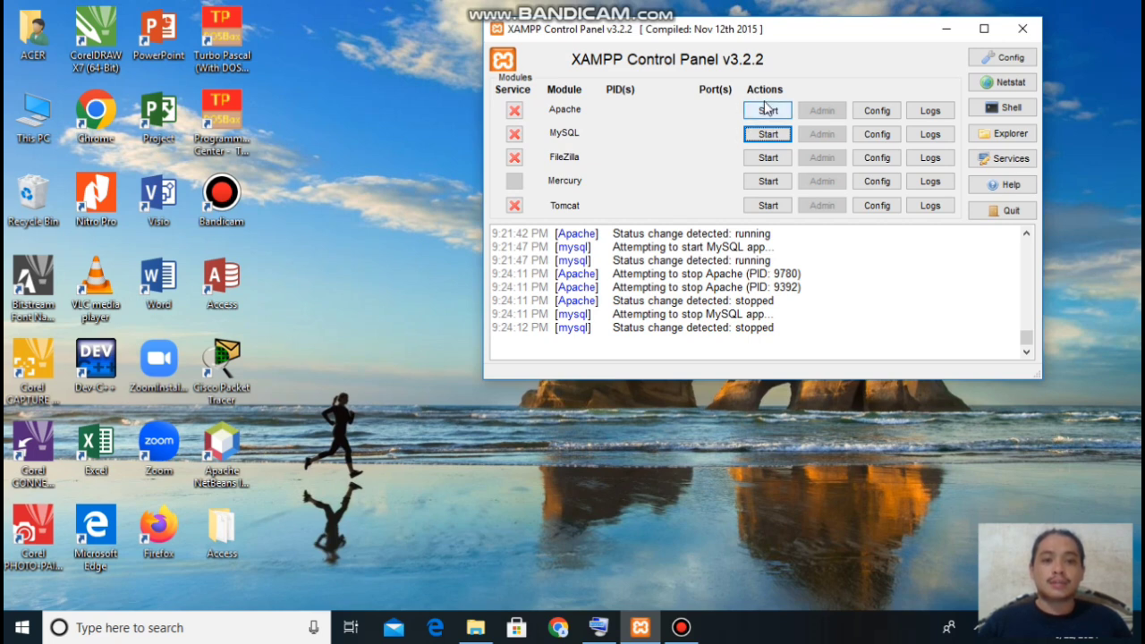
Step: Start the Apache and MySQL modules and open the MySQL administration page in the browser
click(765, 106)
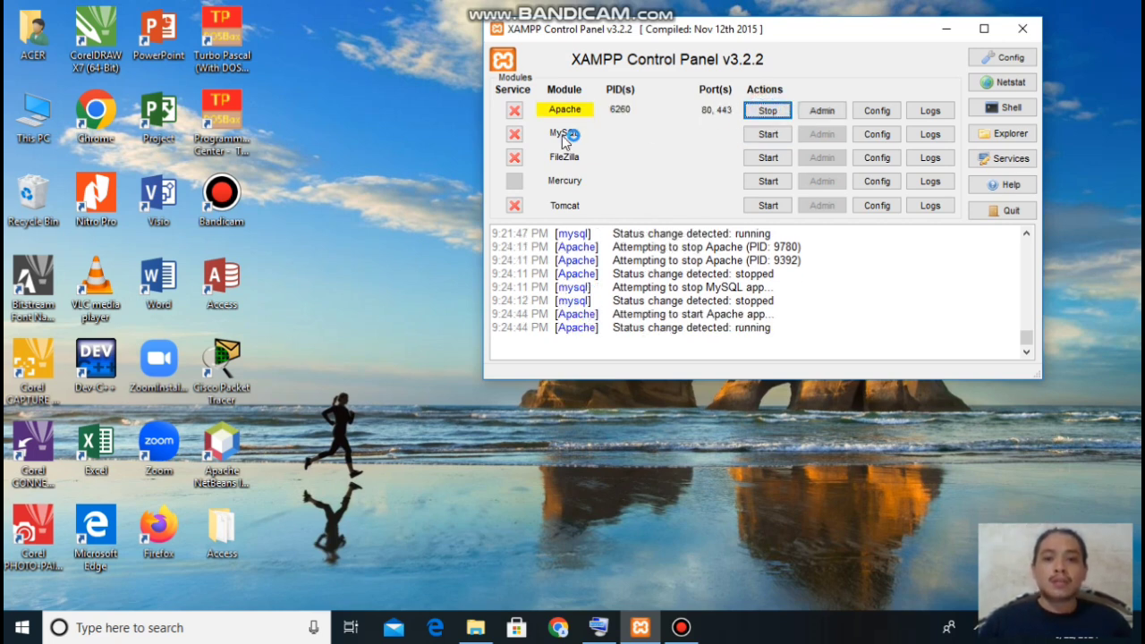
click(769, 134)
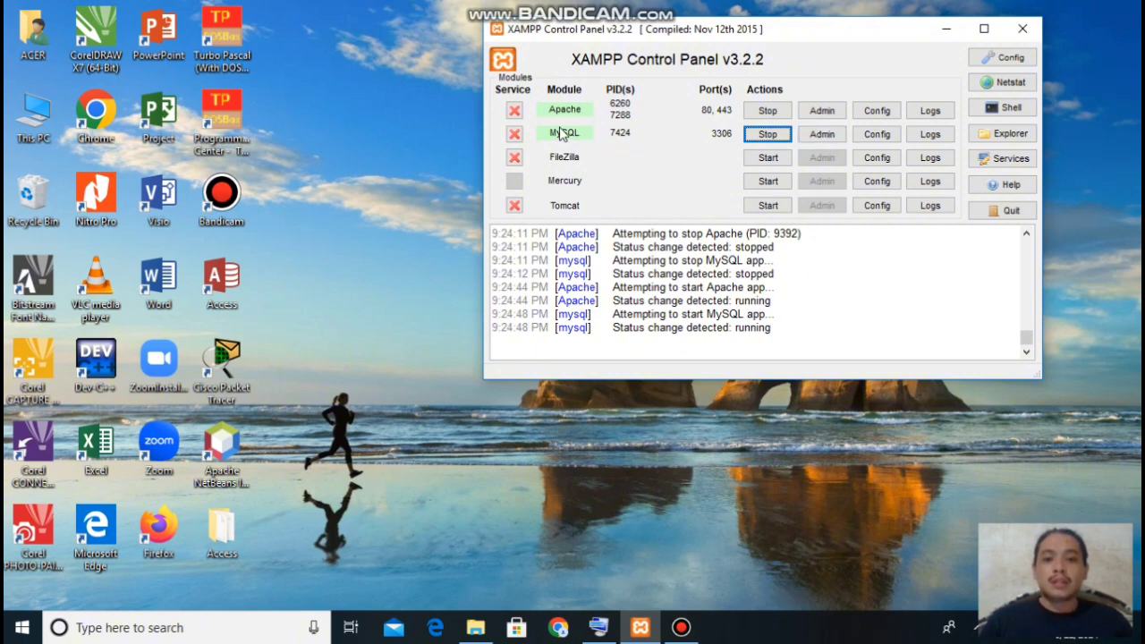
click(829, 137)
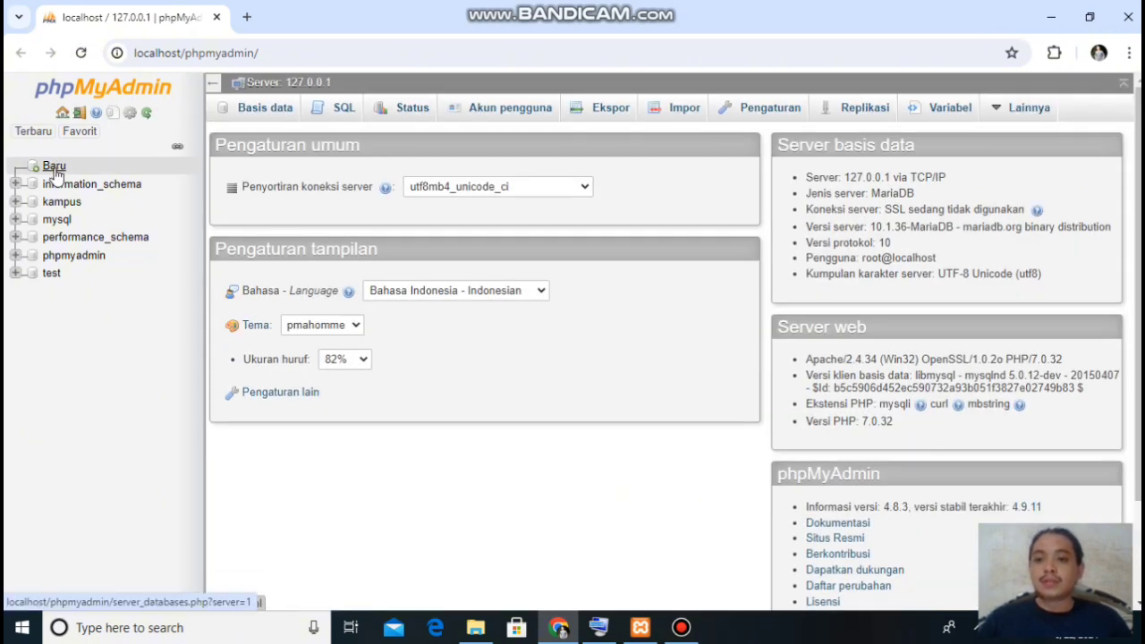
Step: Create a new database named perpustakaan with the latin1_swedish_ci collation
click(54, 168)
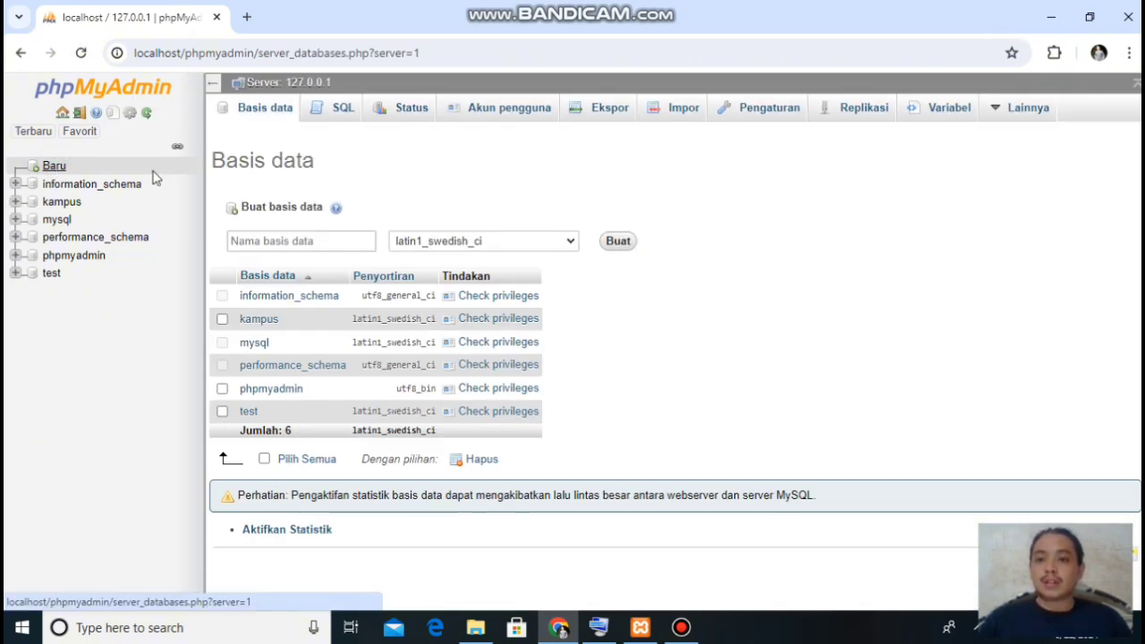
click(341, 241)
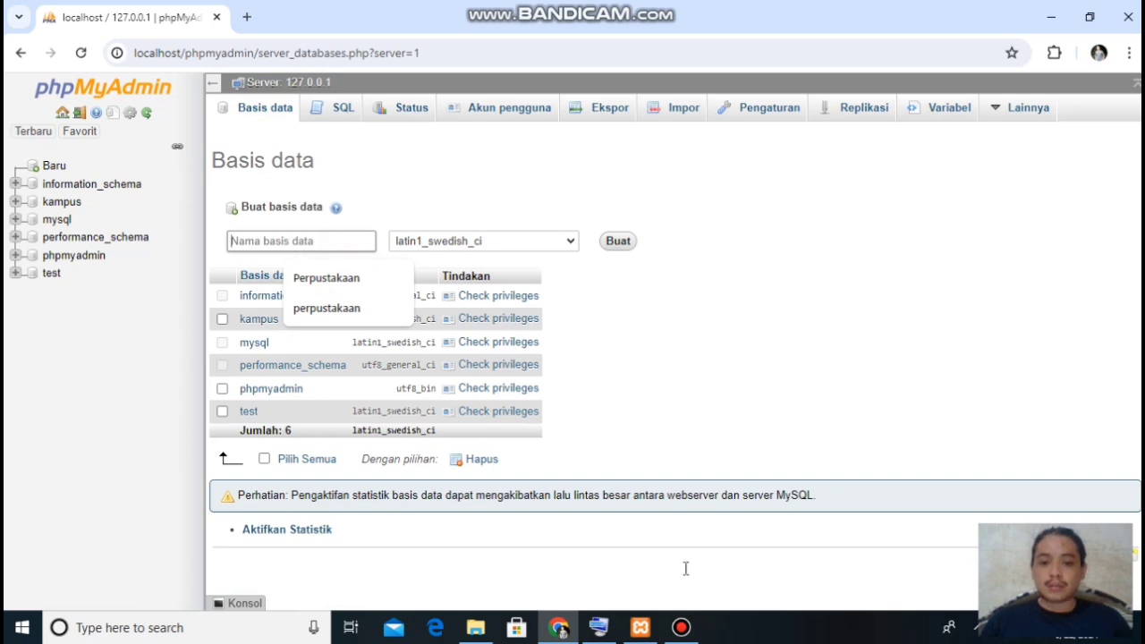
click(599, 627)
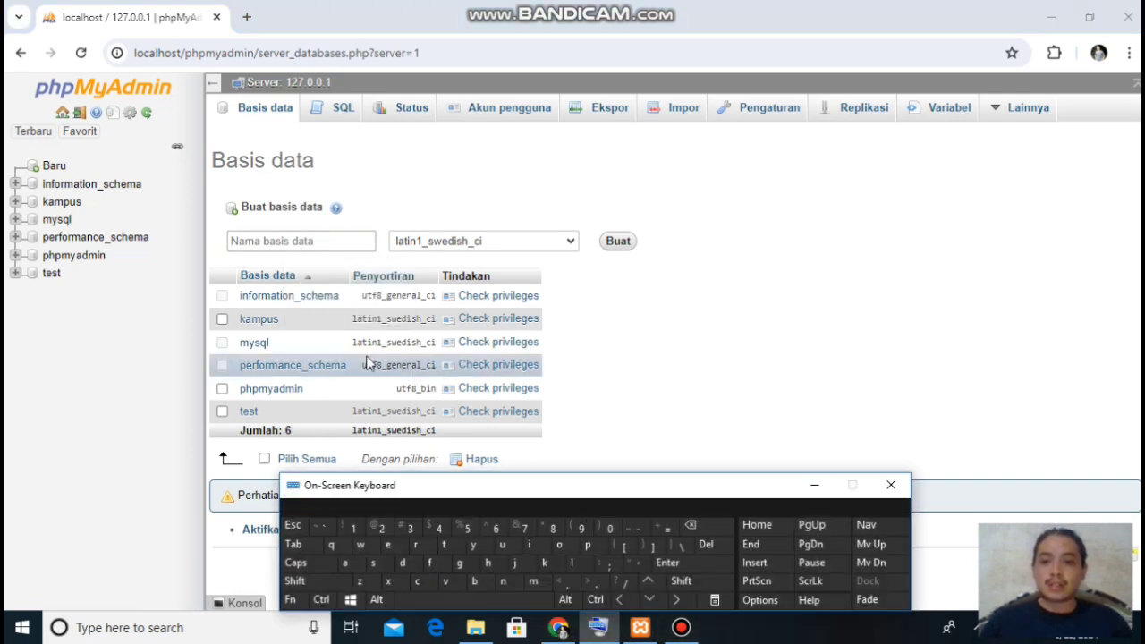
click(304, 243)
text(perp)
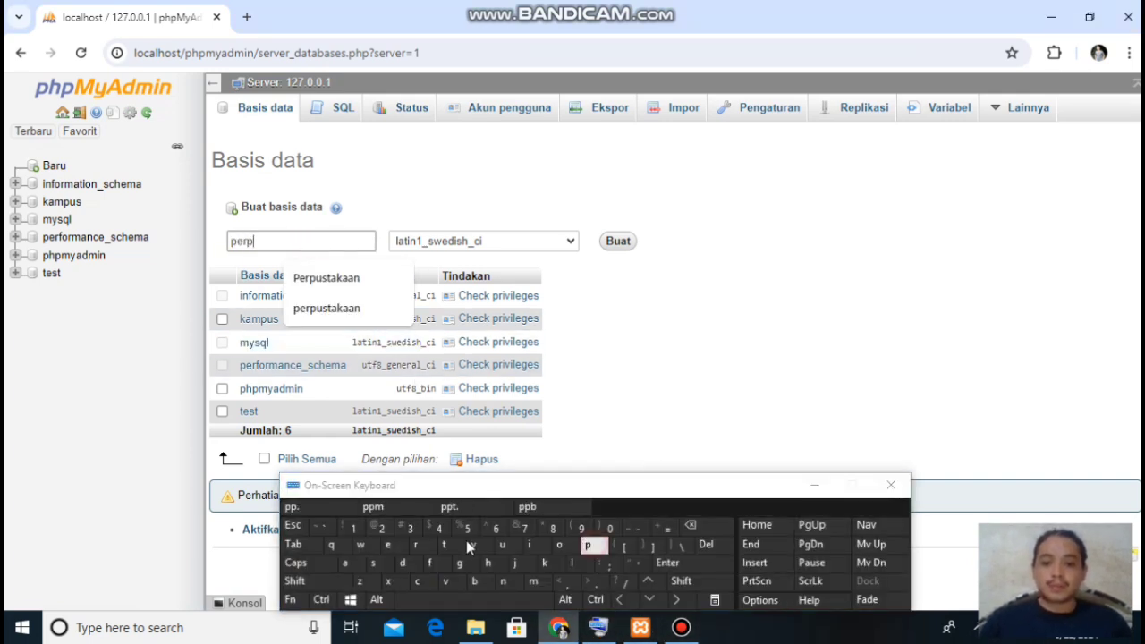
text(usta)
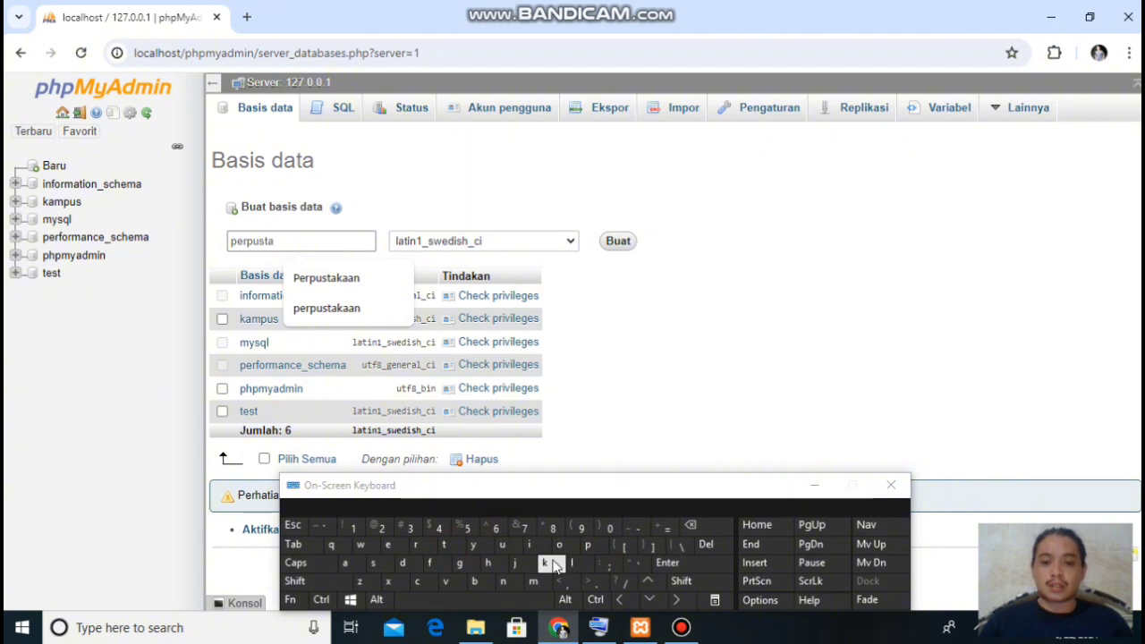
text(kaan)
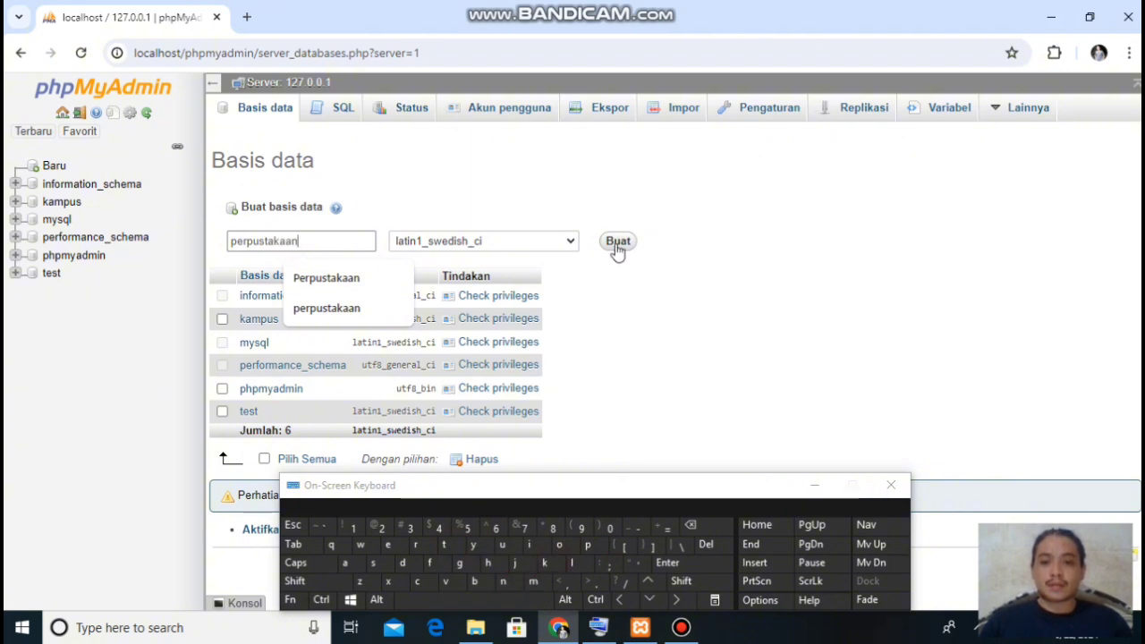
click(616, 245)
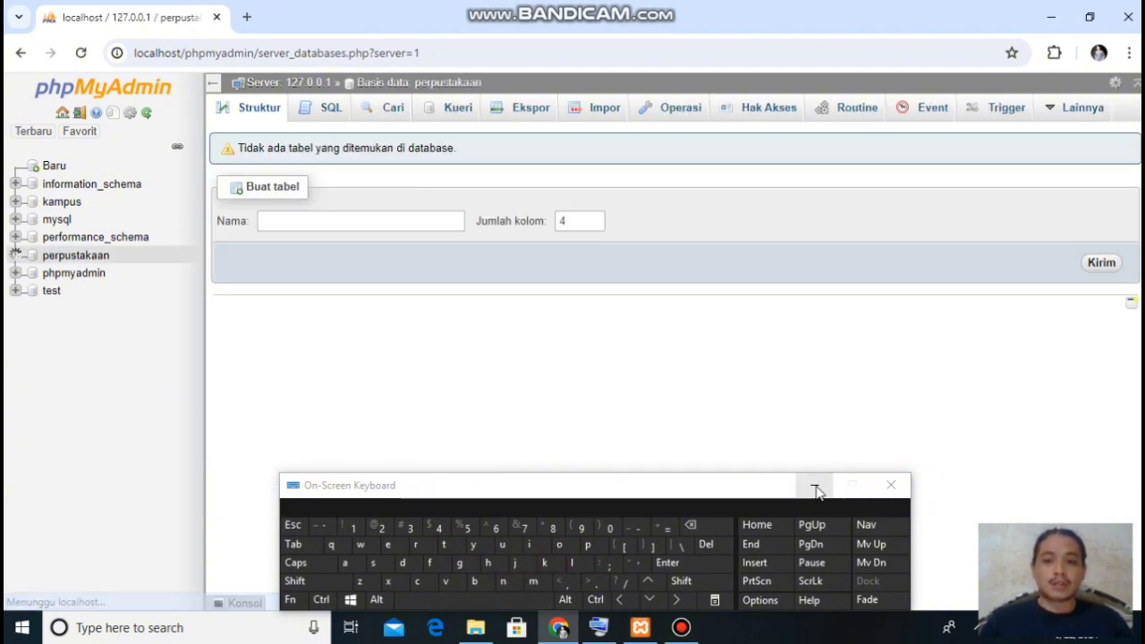
click(815, 488)
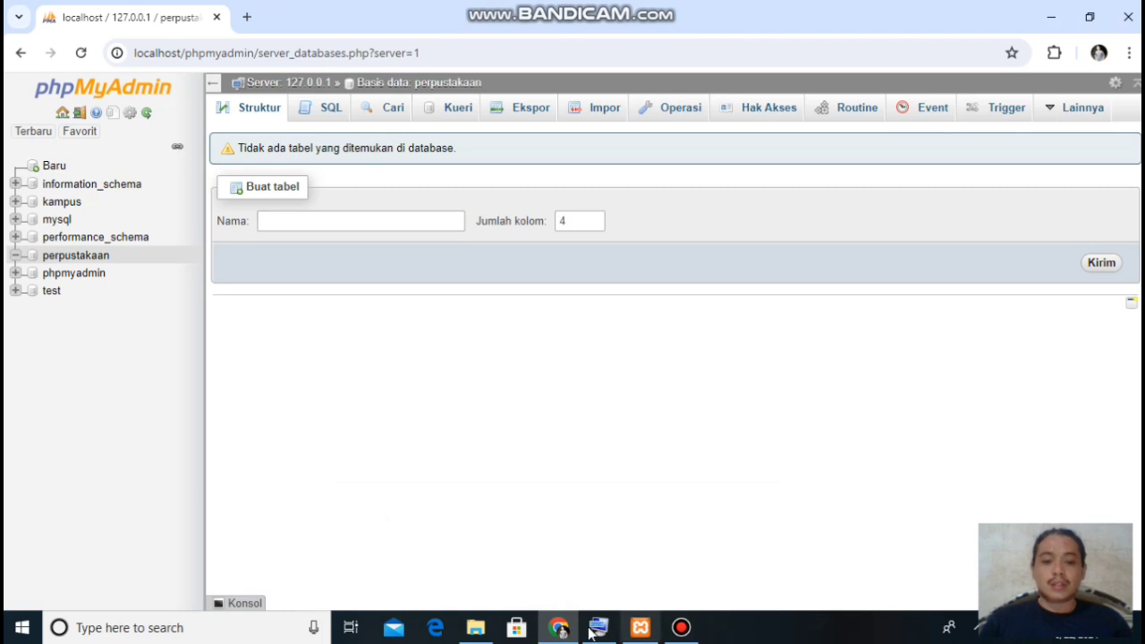
Step: Start a new table named anggota with 4 columns in the perpustakaan database
click(353, 220)
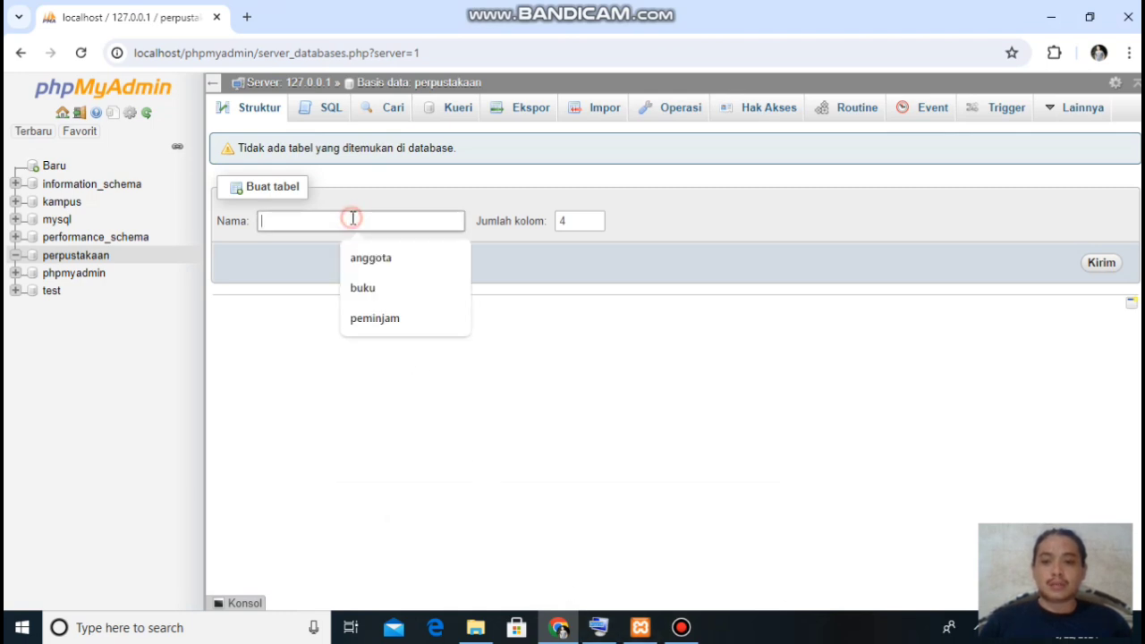
click(598, 630)
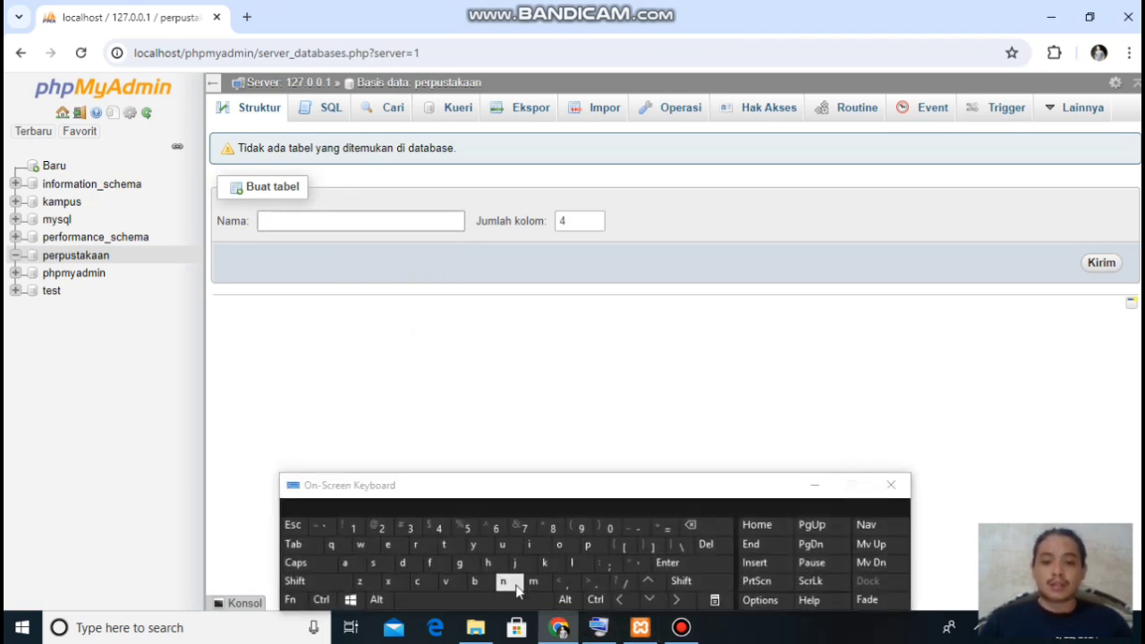
click(503, 582)
click(458, 563)
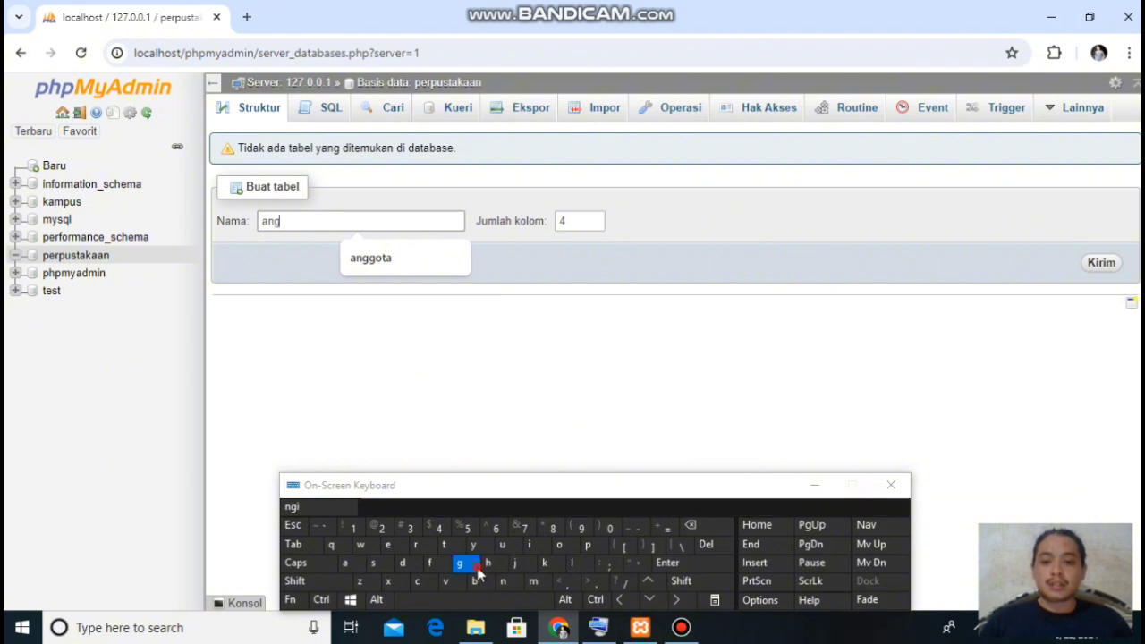
click(459, 562)
click(370, 258)
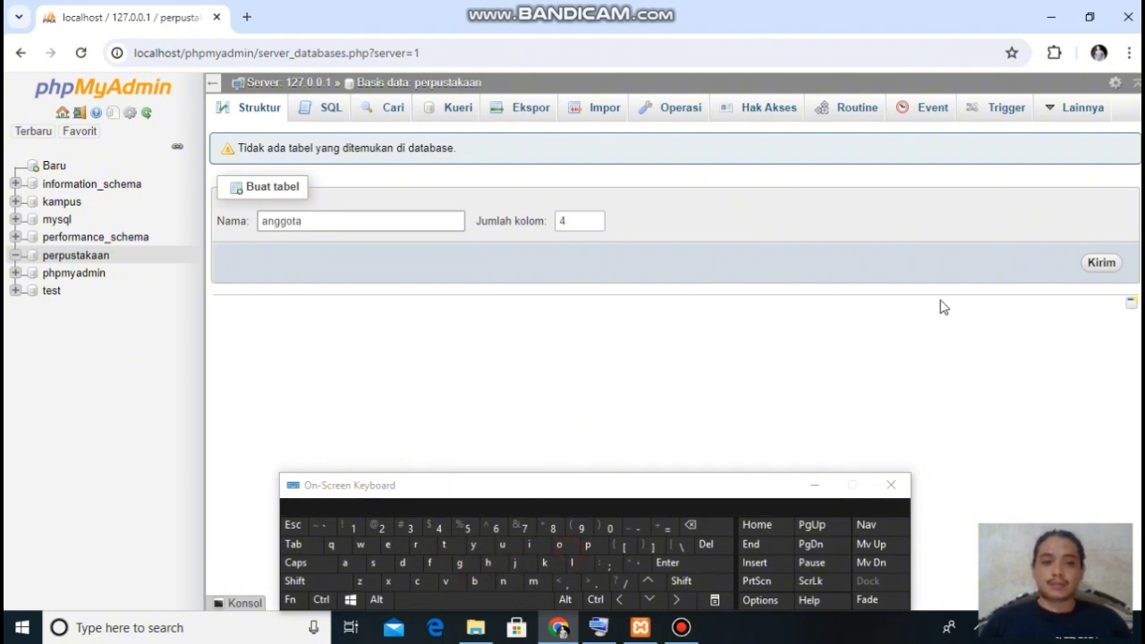
click(1100, 263)
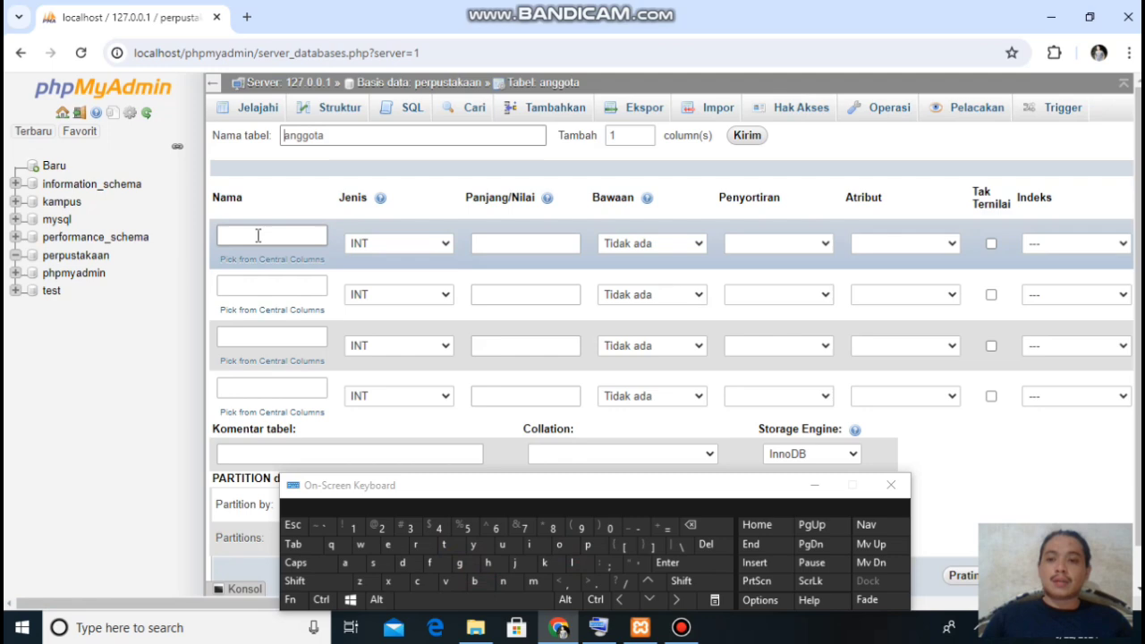
Step: Name the first two columns of the anggota table id_anggota and kode_anggota
click(257, 235)
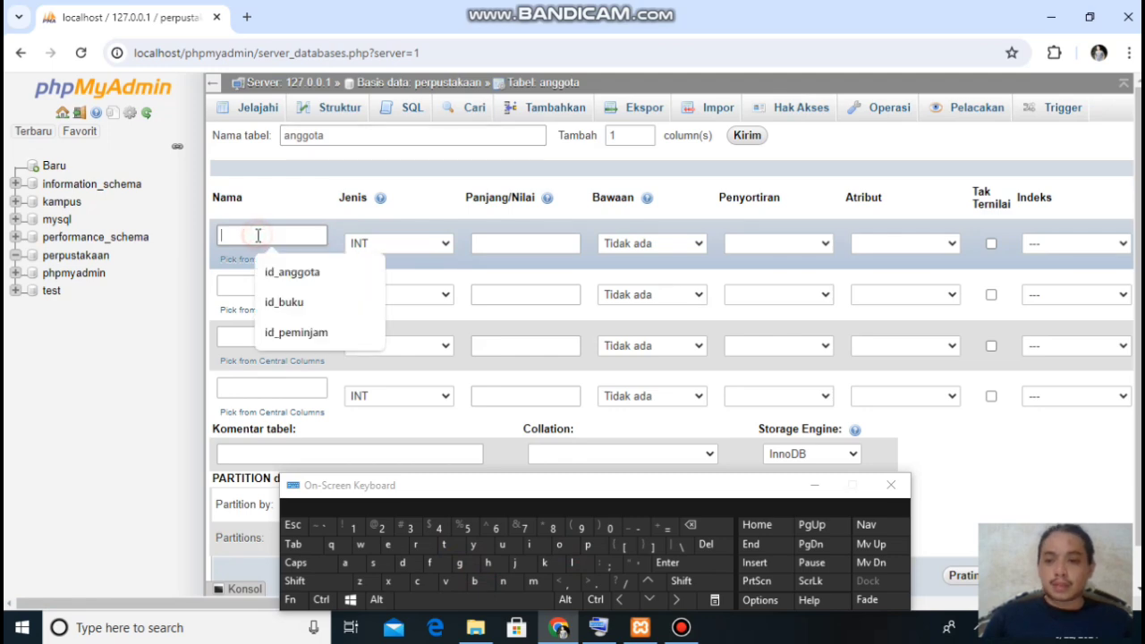
text(id)
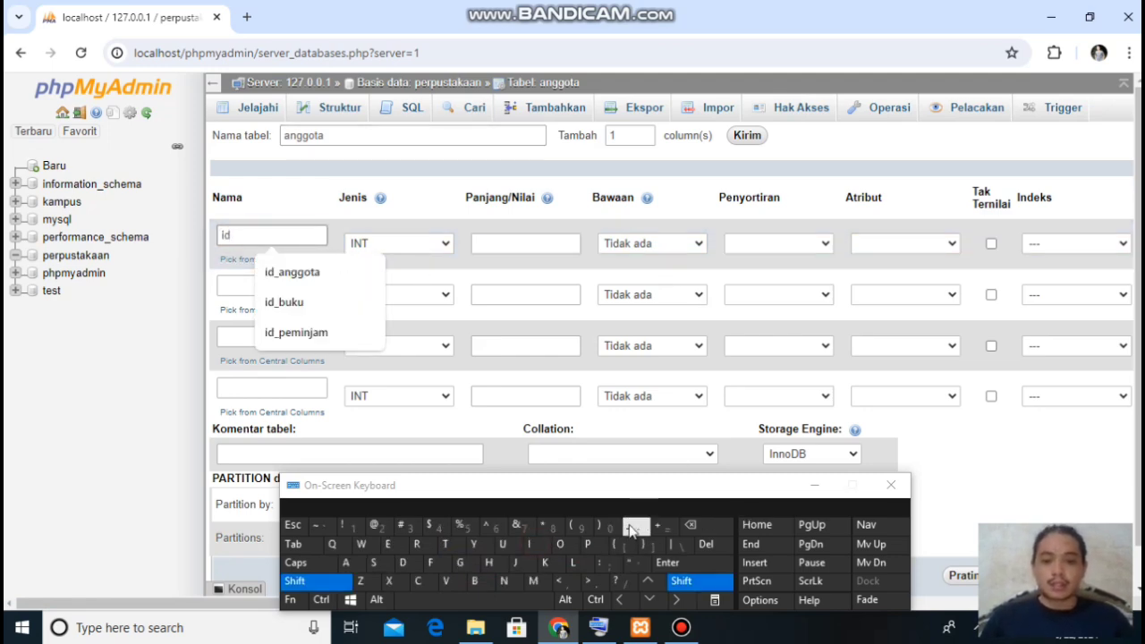
text(_anggota)
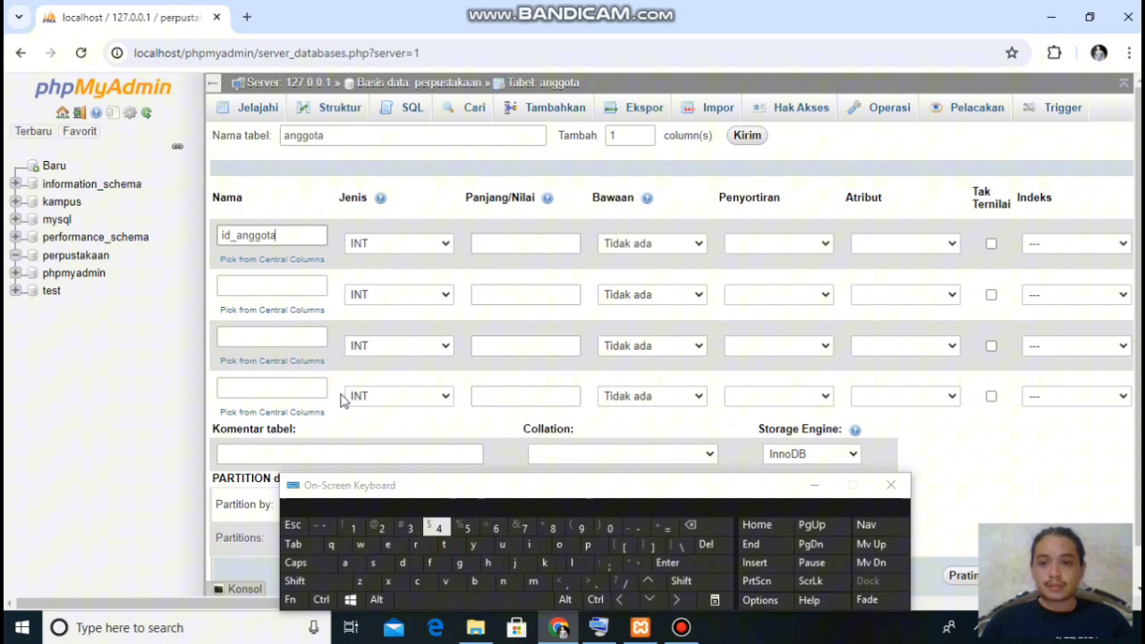
click(268, 286)
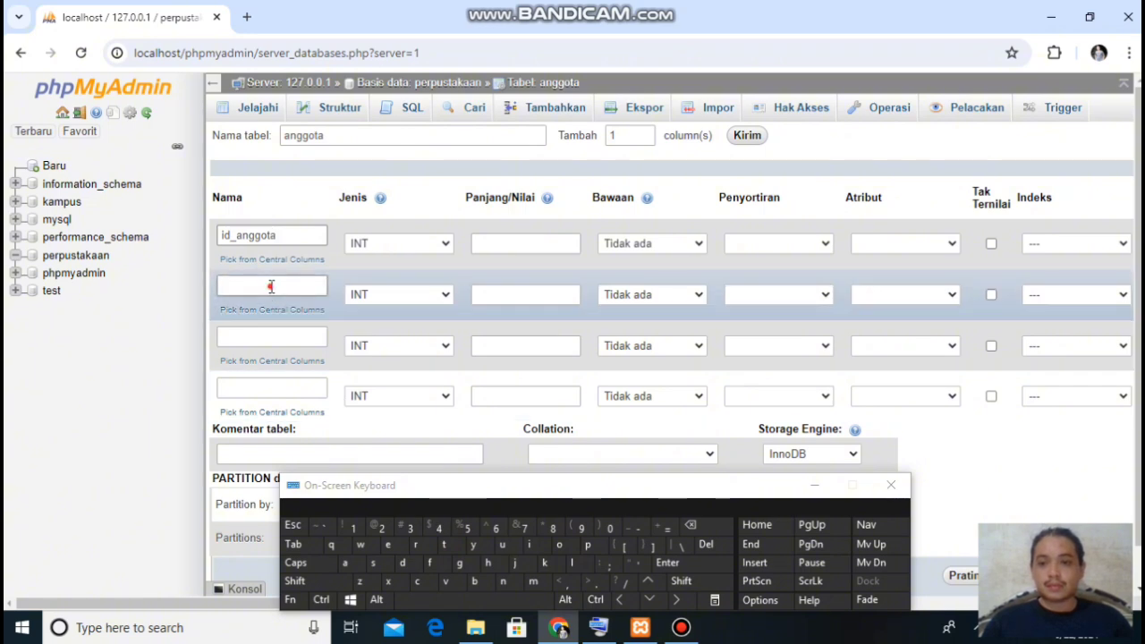
text(kode)
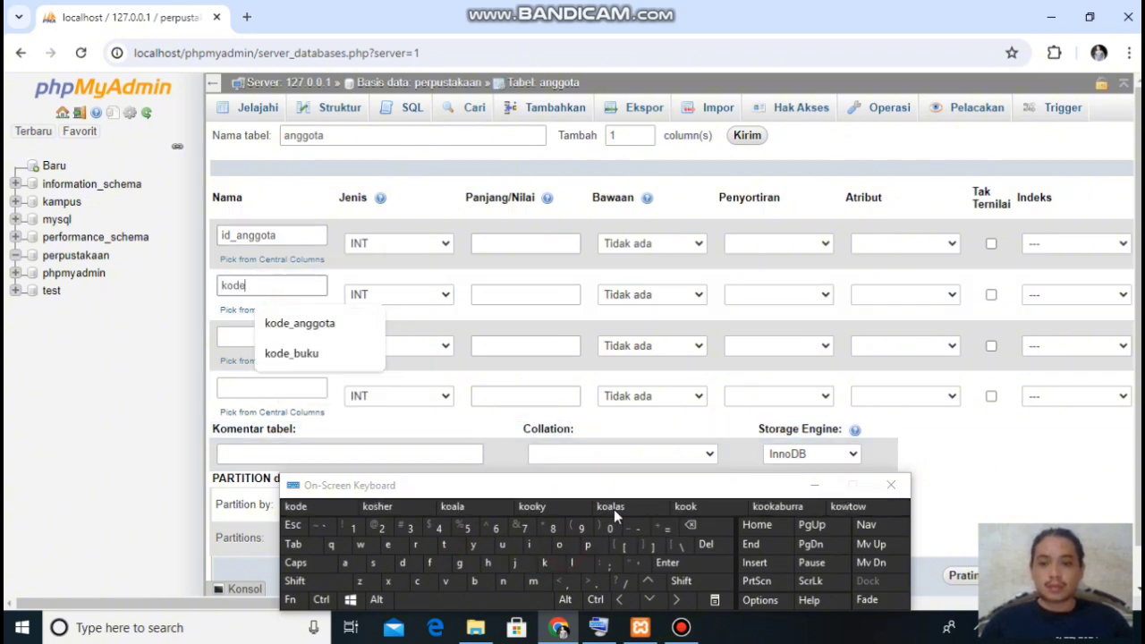
text(_anggota)
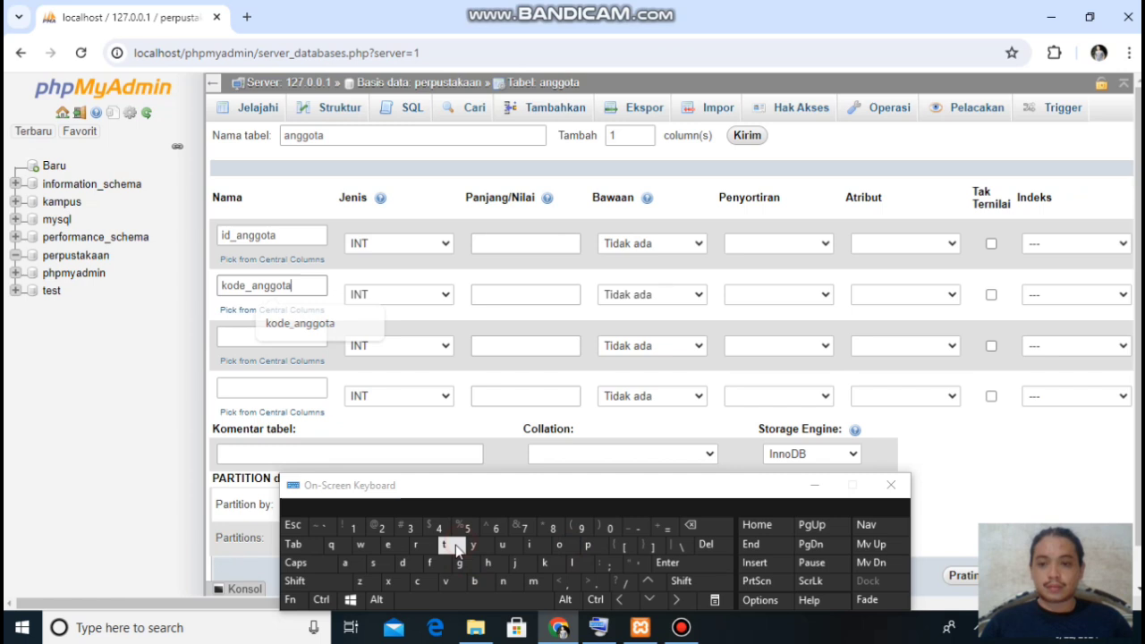
Step: Name the third and fourth columns of the anggota table nama_anggota and alamat
key(Tab)
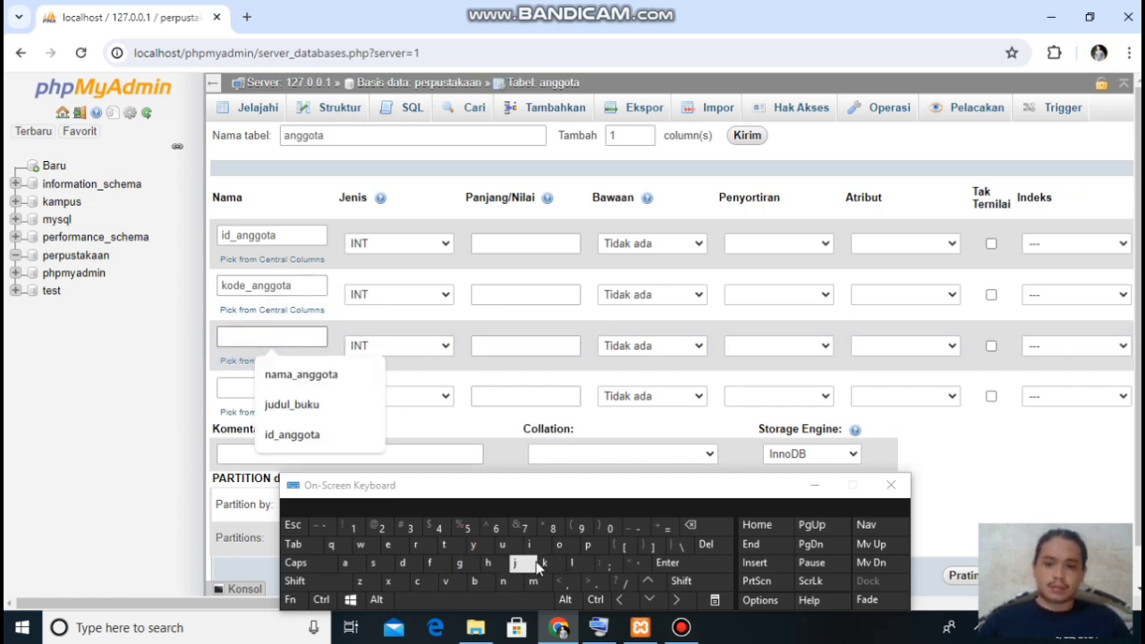
text(na)
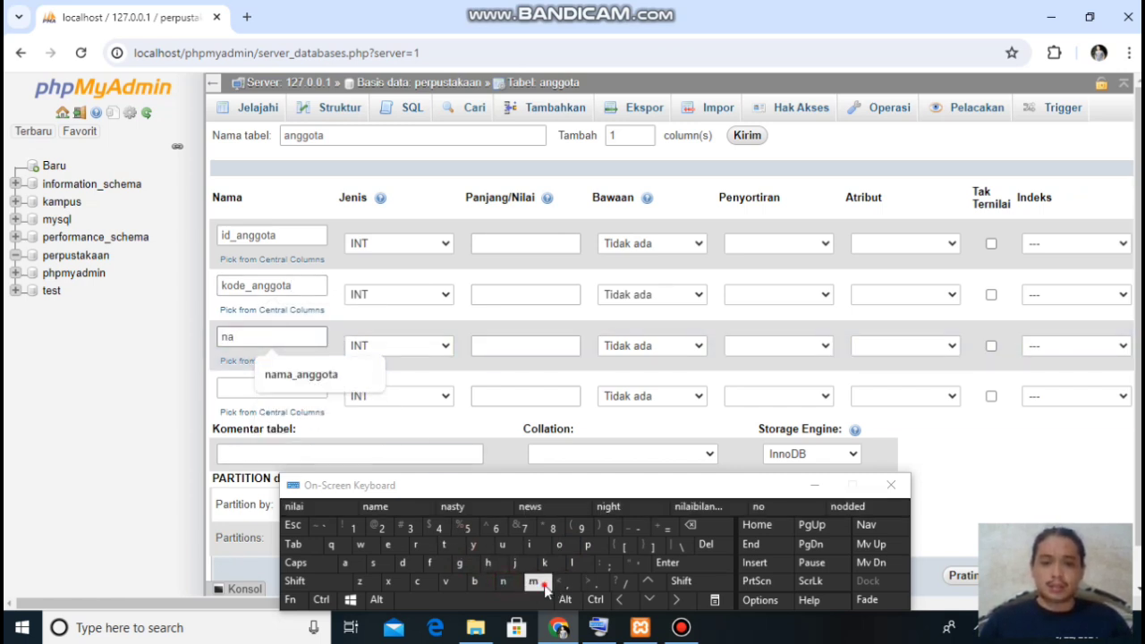
text(ma_an)
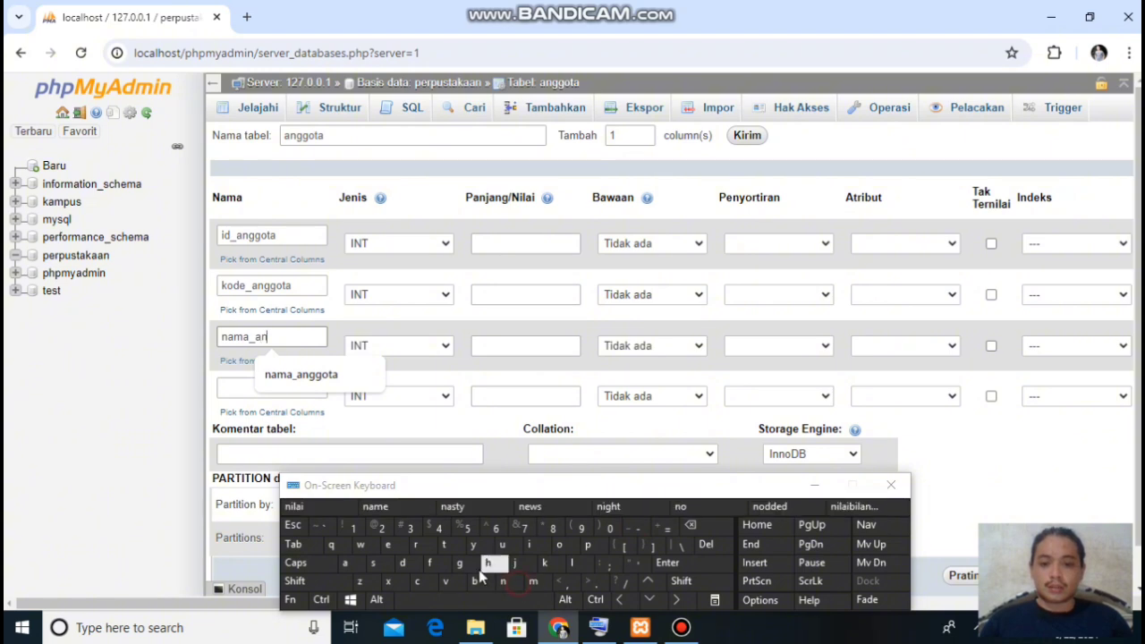
text(ggot)
click(275, 381)
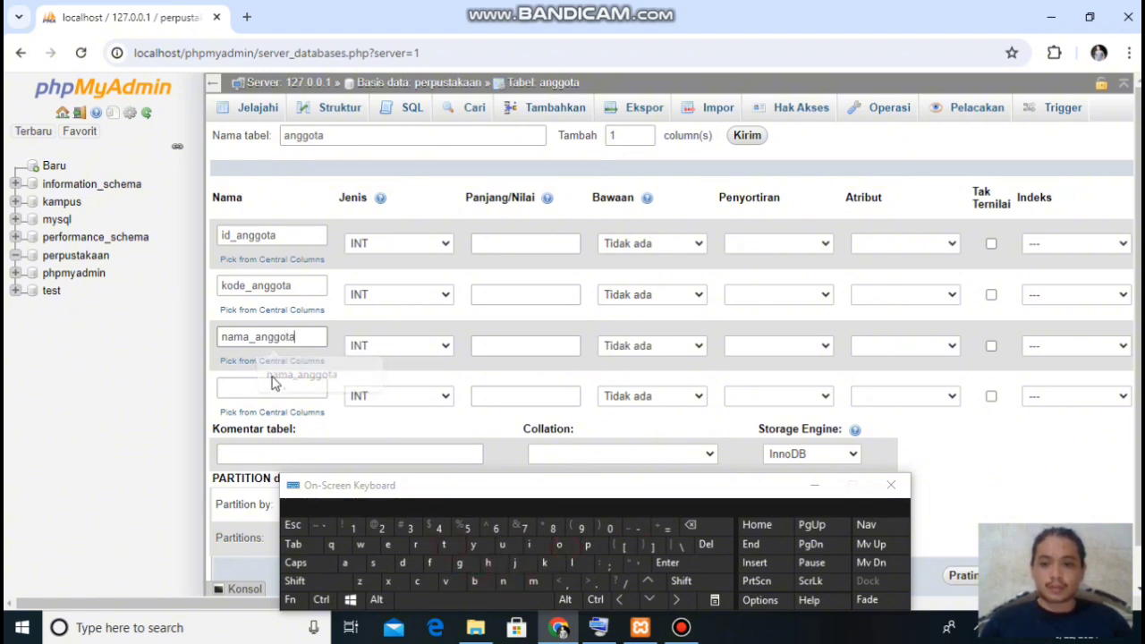
click(273, 386)
text(ala)
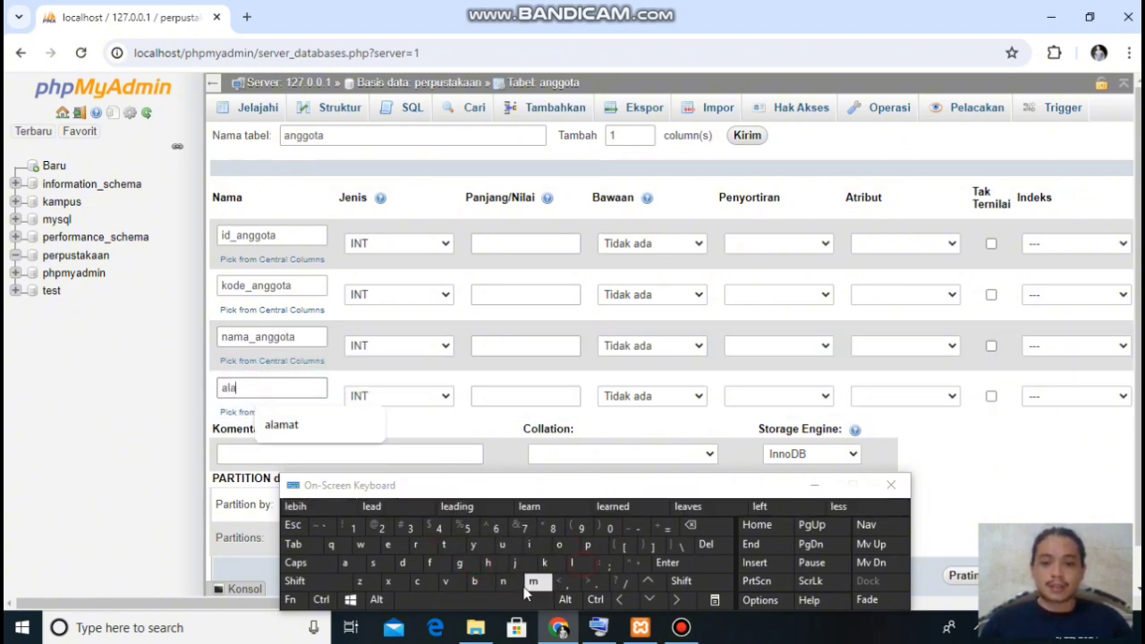
text(mat)
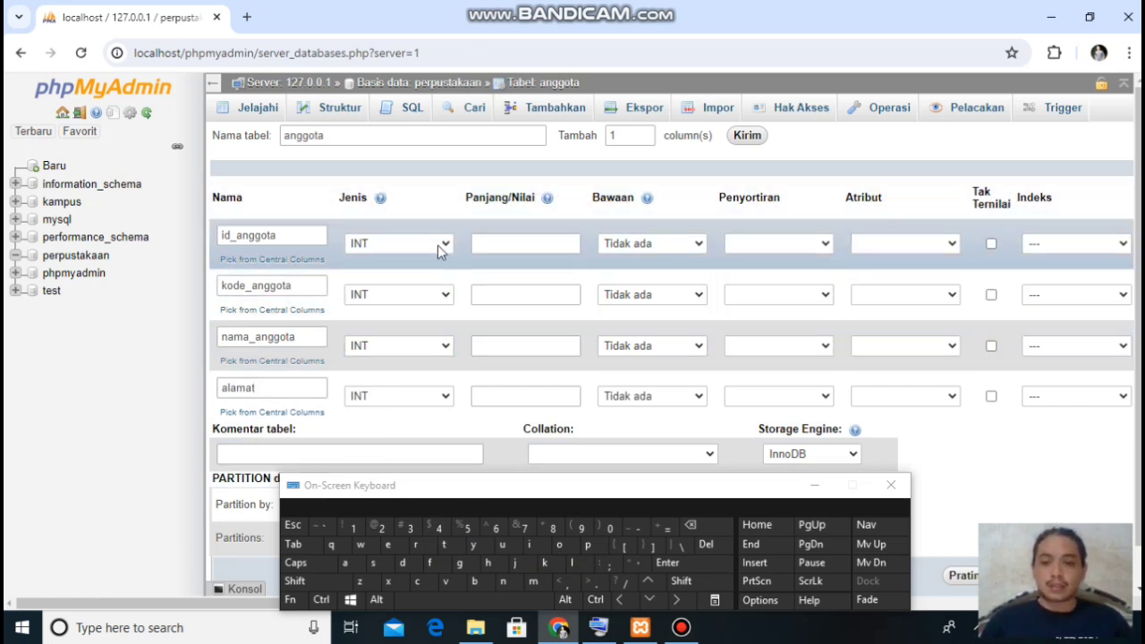
Step: Give the id_anggota column a length of 11, a PRIMARY index and the Tak Ternilai option
click(543, 244)
click(536, 282)
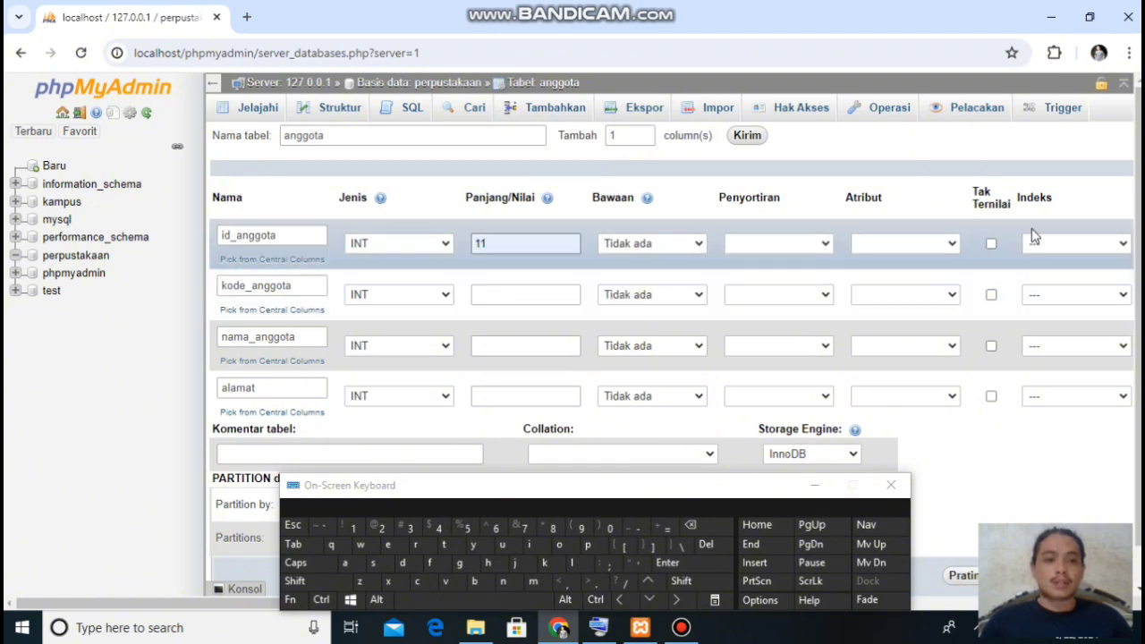
click(1065, 242)
click(1050, 259)
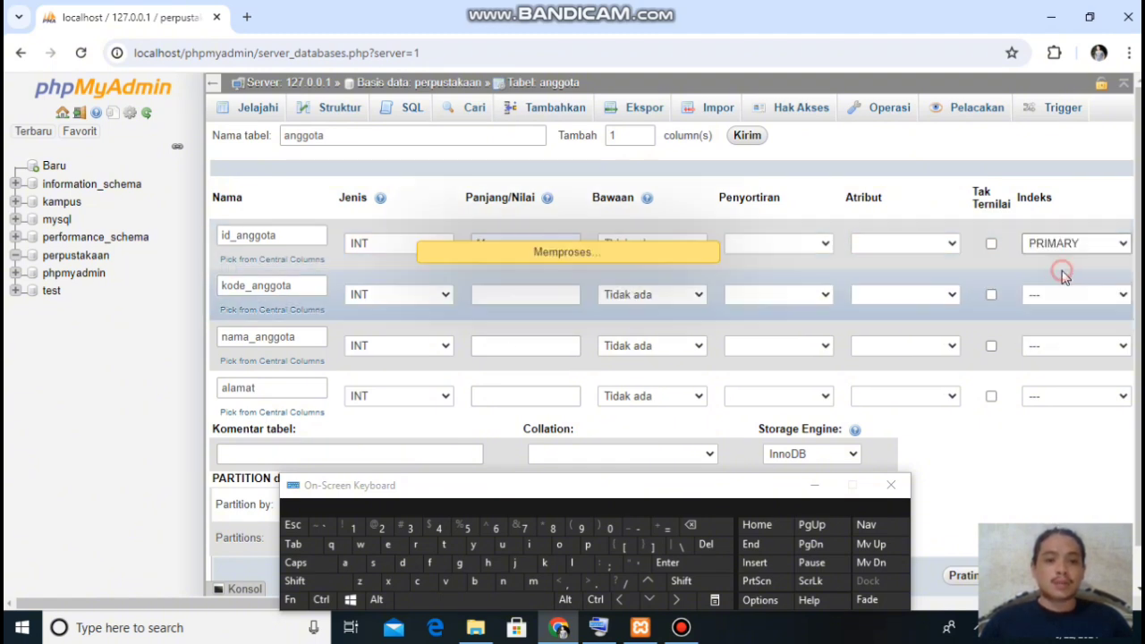
click(666, 446)
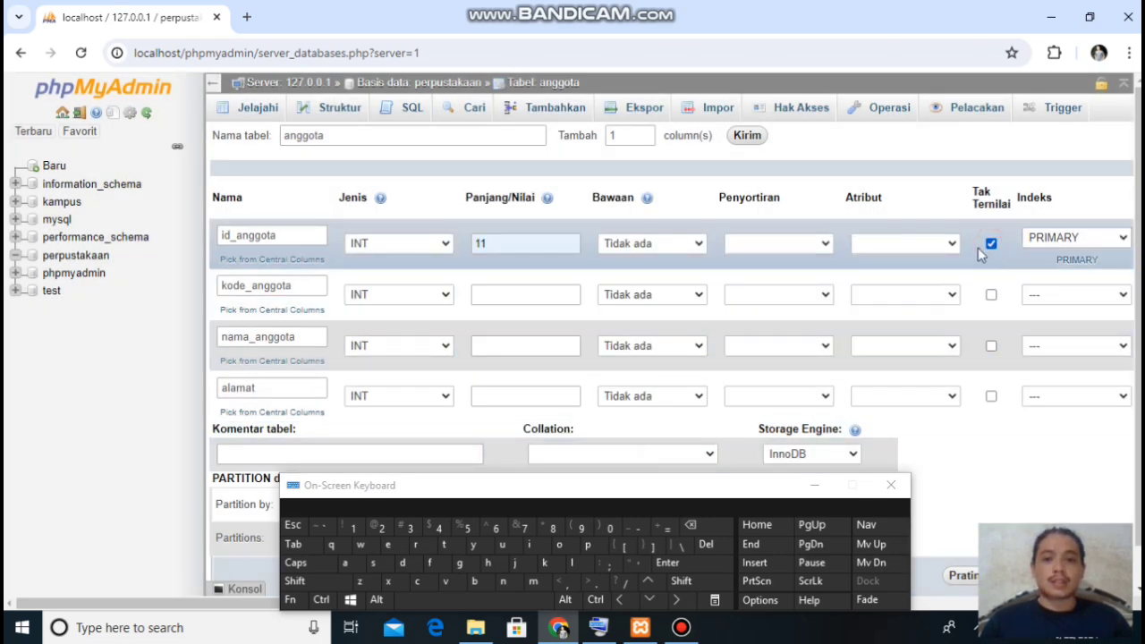
Step: Set the kode_anggota column's type to CHAR with a length of 4
click(418, 296)
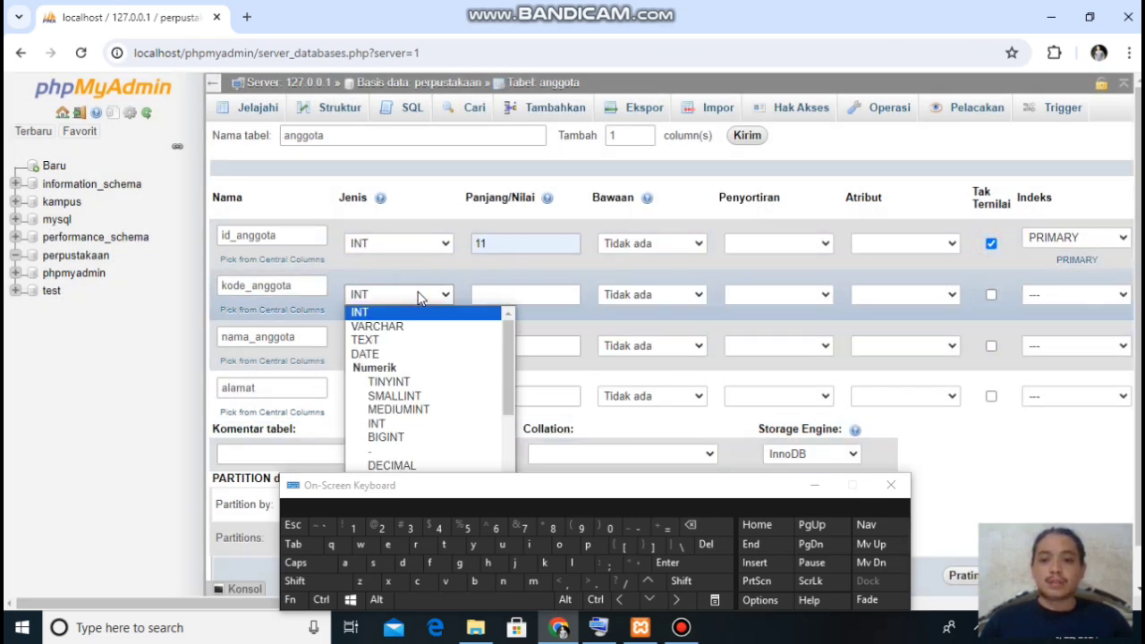
click(814, 485)
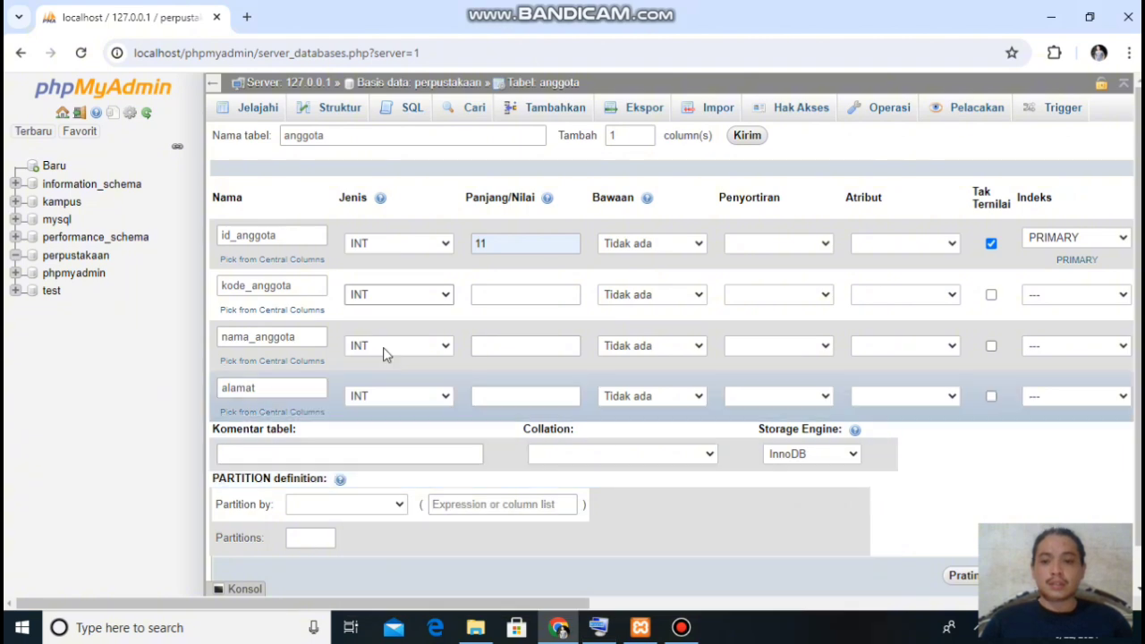
click(371, 295)
drag(508, 355, 508, 415)
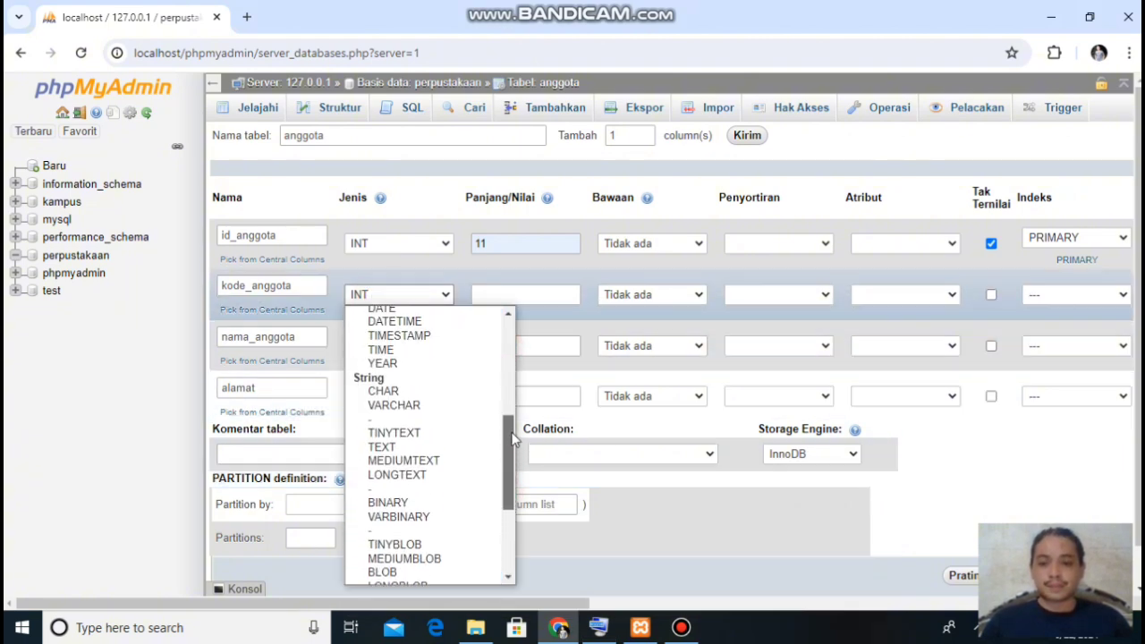
click(384, 414)
click(534, 294)
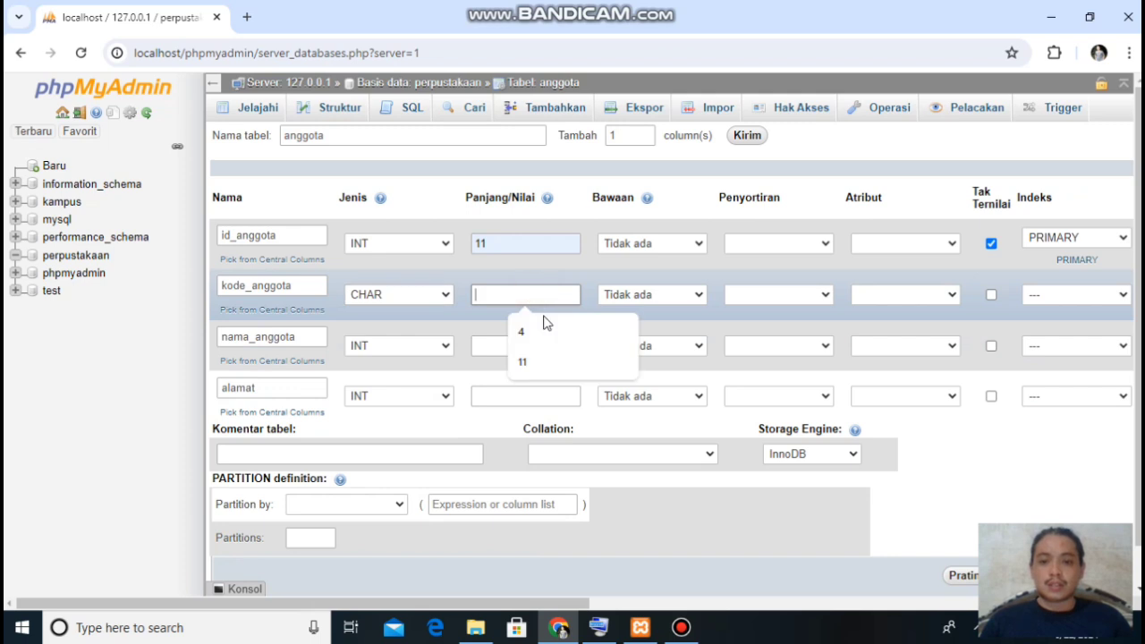
click(542, 330)
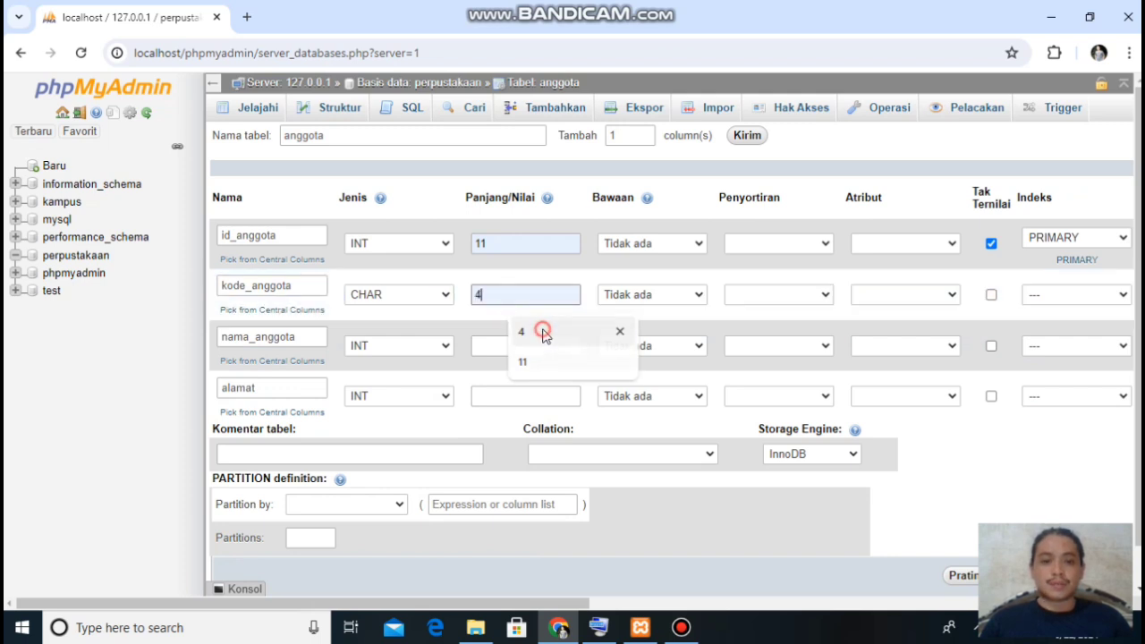
Step: Set the nama_anggota column's type to VARCHAR with a length of 50
click(408, 348)
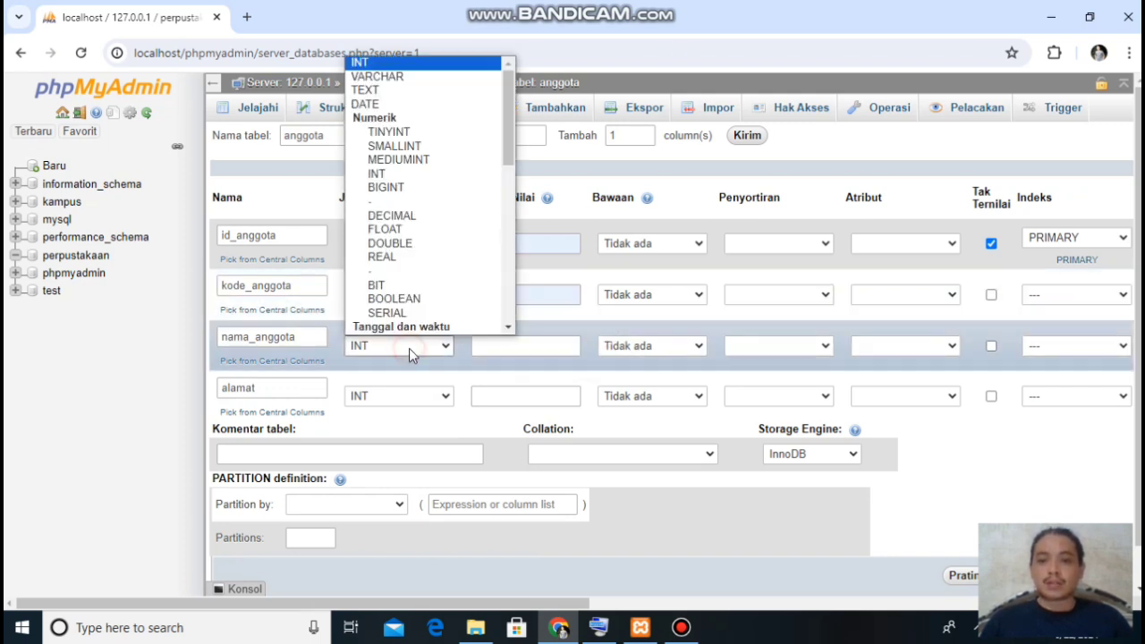
click(414, 77)
click(508, 349)
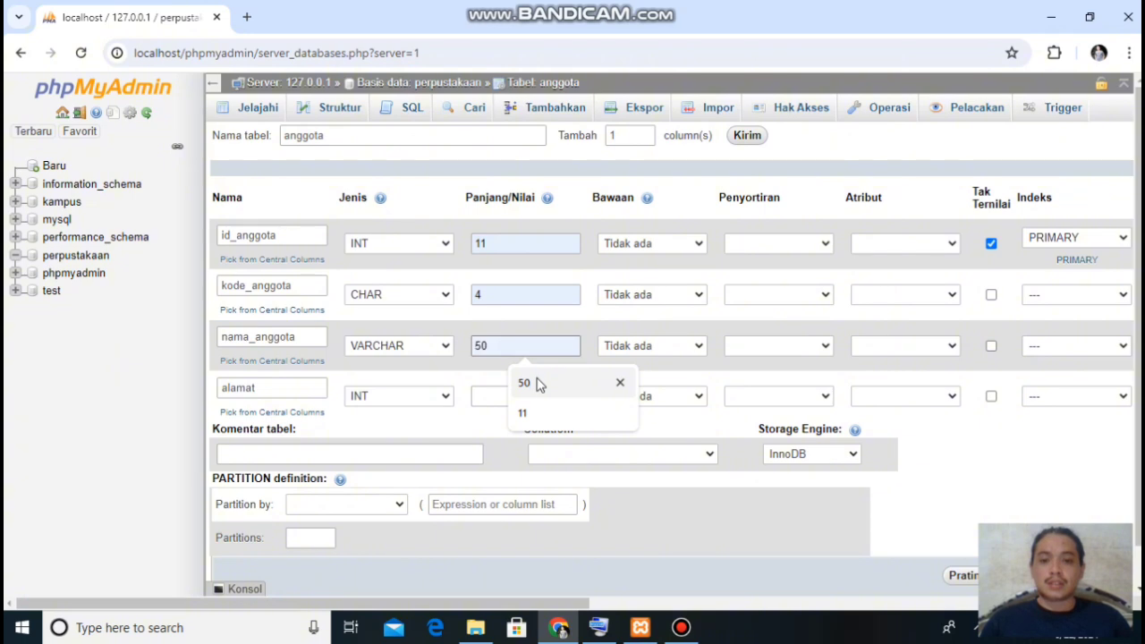
click(537, 387)
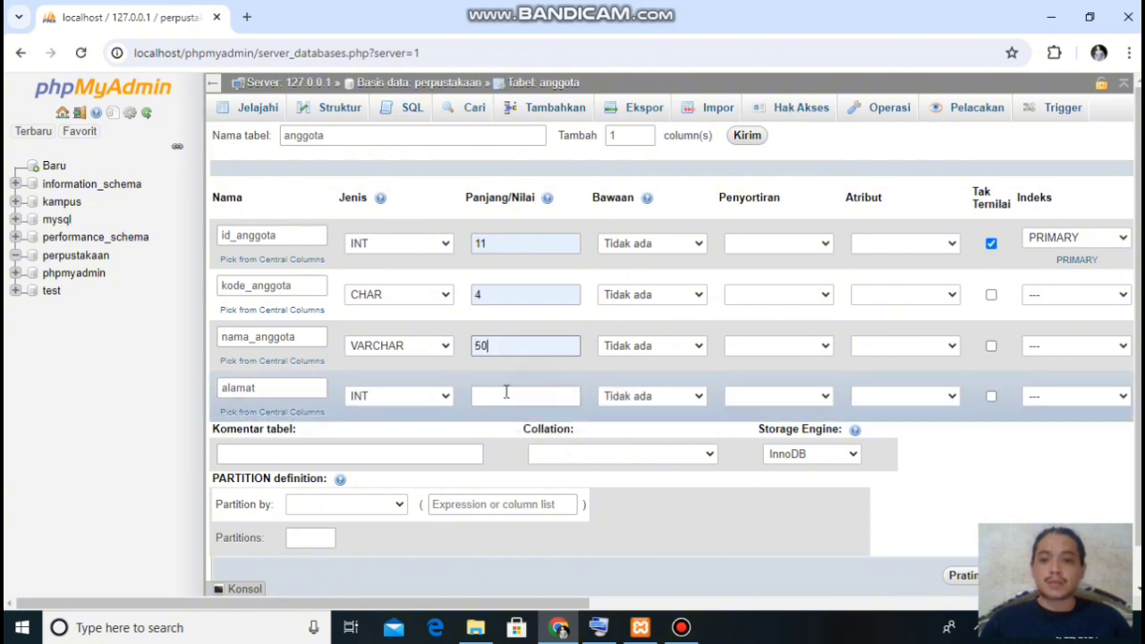
Step: Set the alamat column's type to TEXT and save the anggota table
click(424, 398)
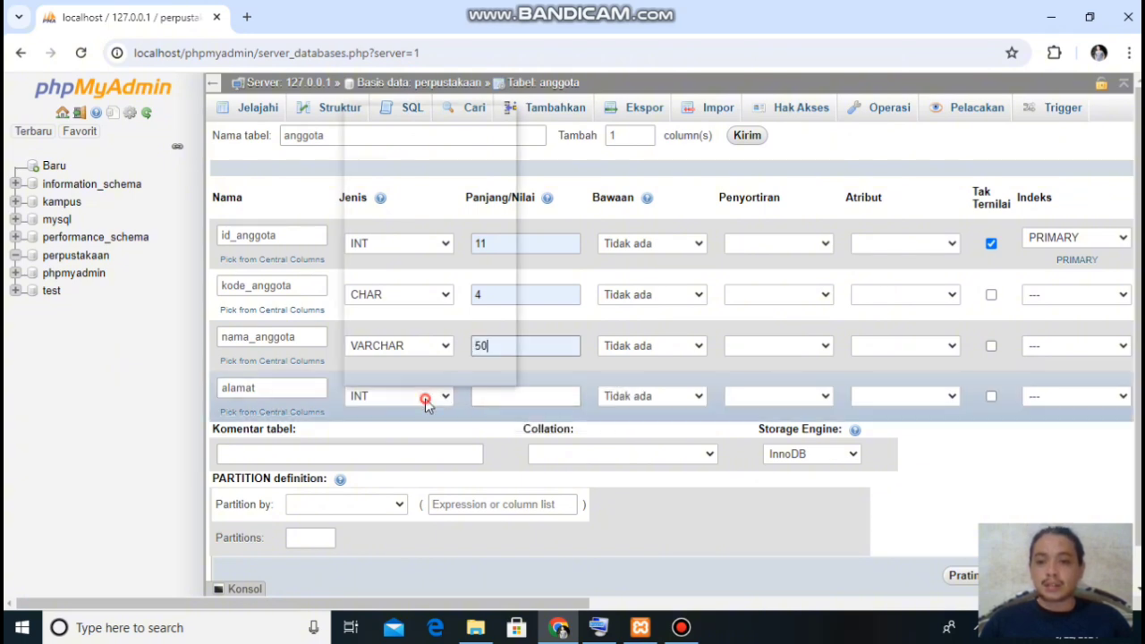
click(393, 147)
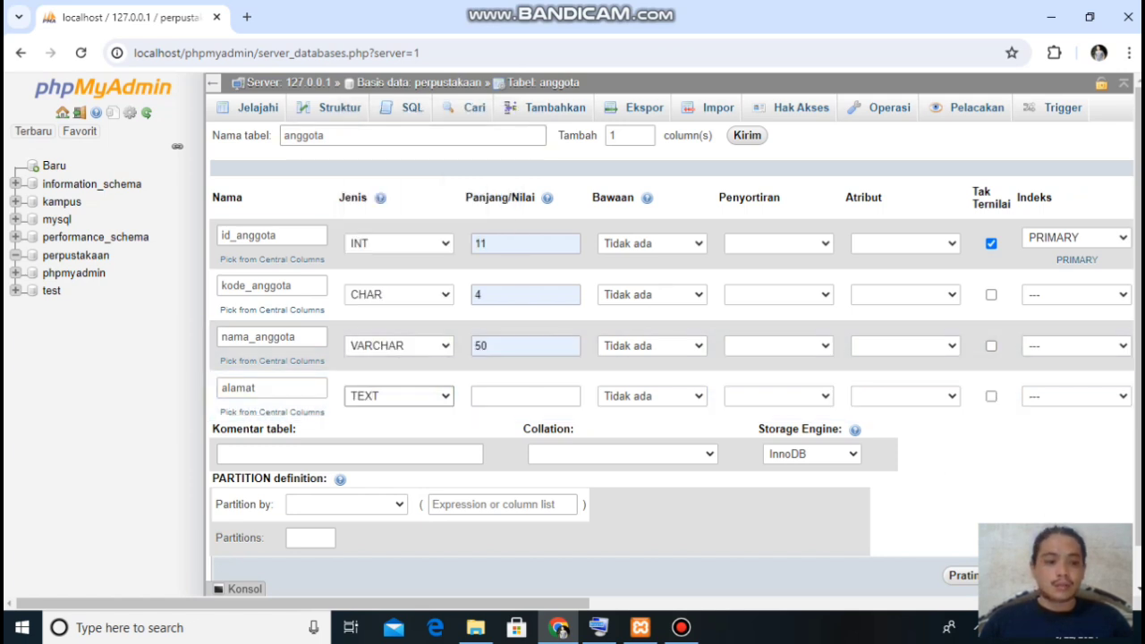
key(Return)
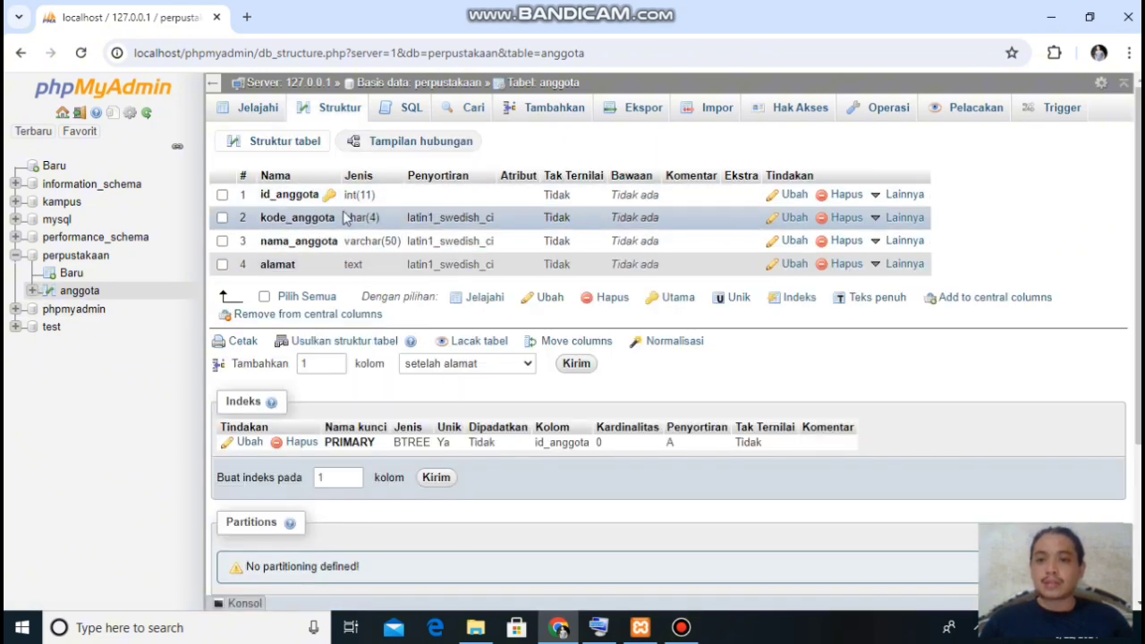
Step: Return to the perpustakaan database and start a new table named buku with 4 columns
click(430, 83)
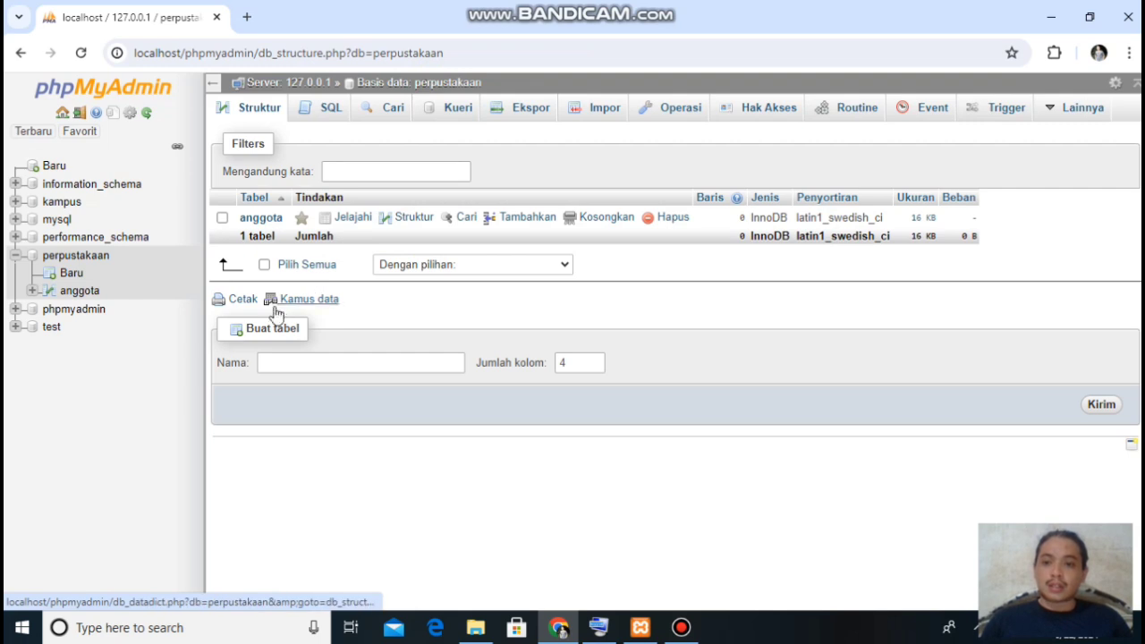
click(288, 366)
click(289, 367)
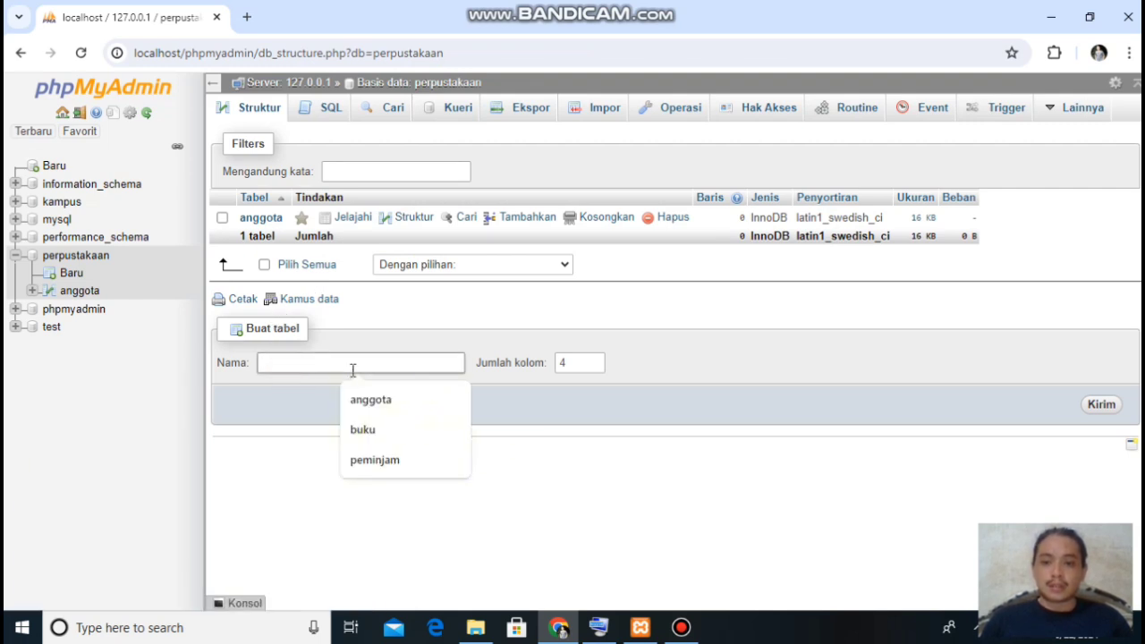
mouse_move(608, 633)
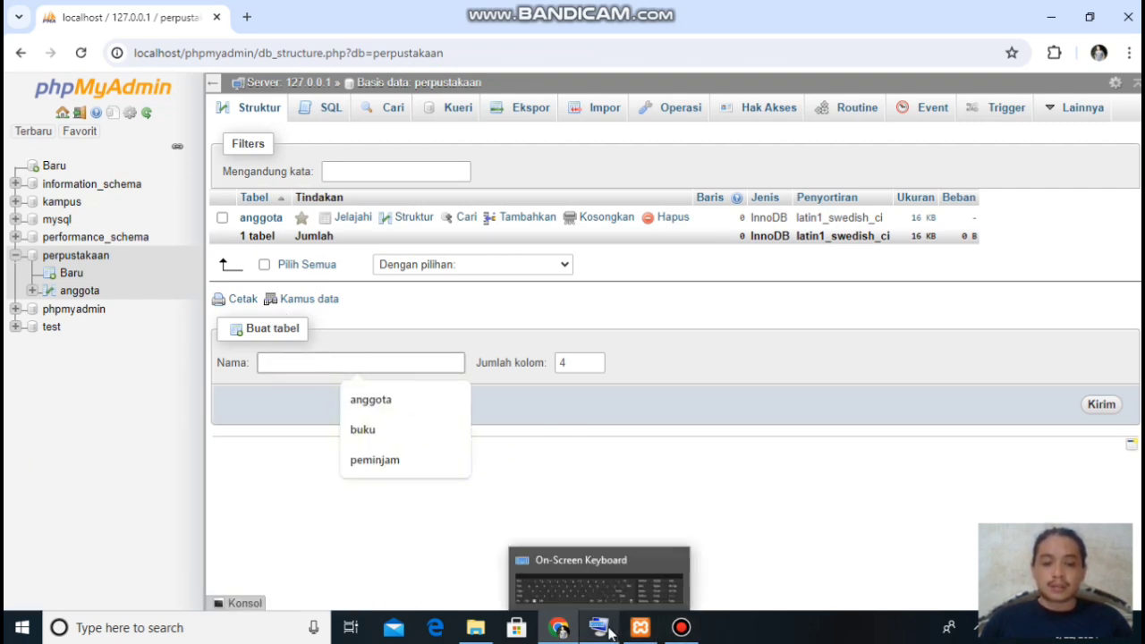
click(598, 627)
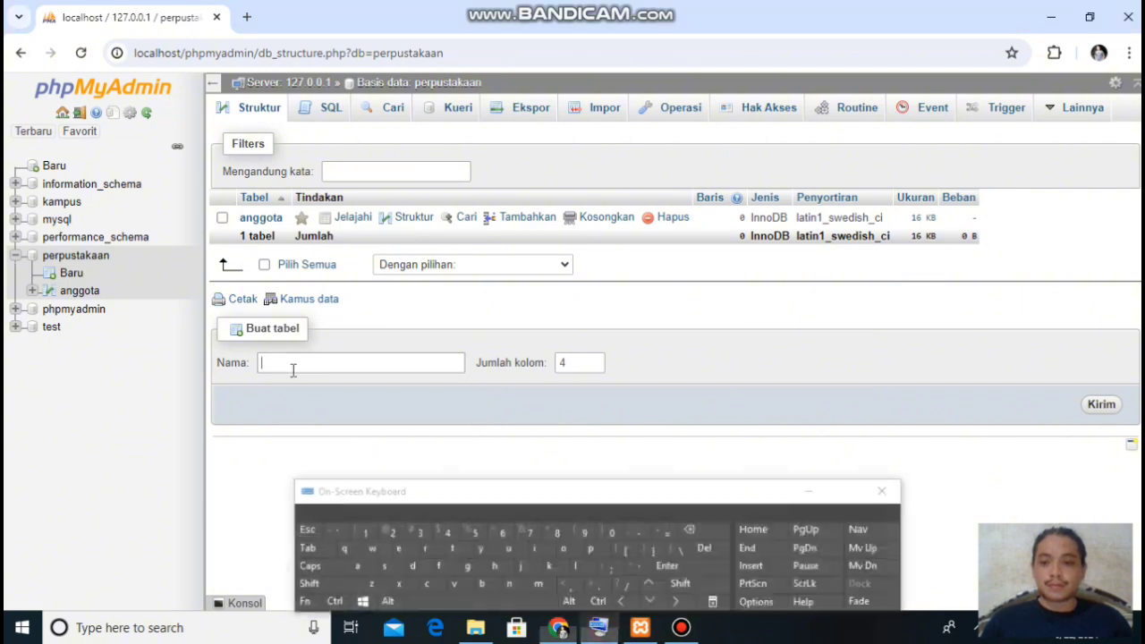
click(284, 363)
click(474, 580)
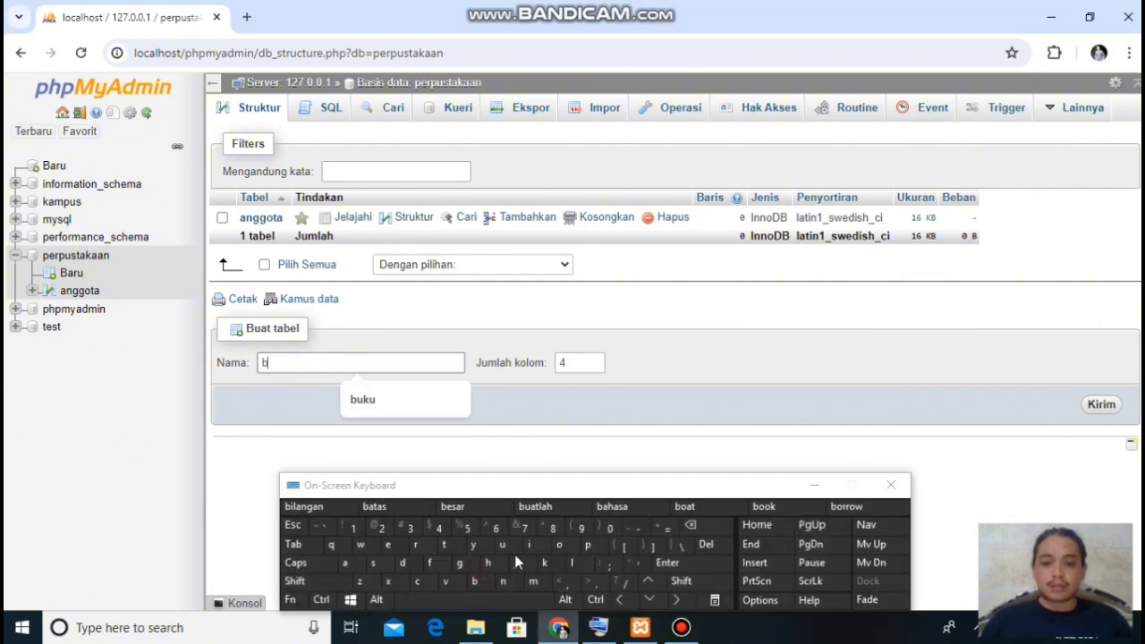
click(510, 547)
click(544, 563)
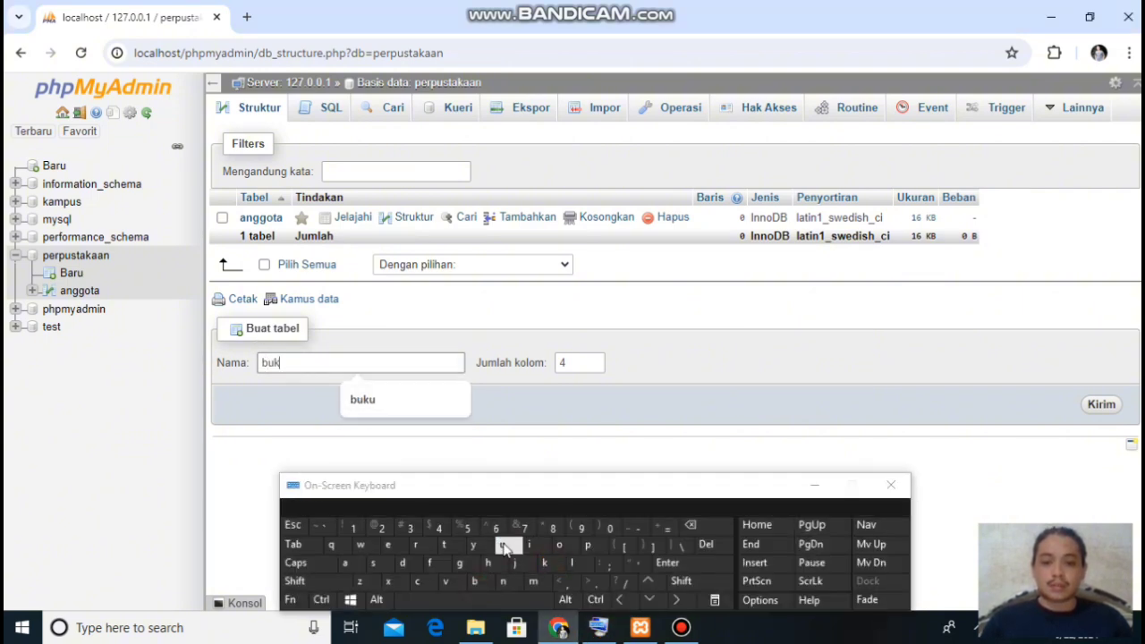
click(506, 545)
click(1101, 405)
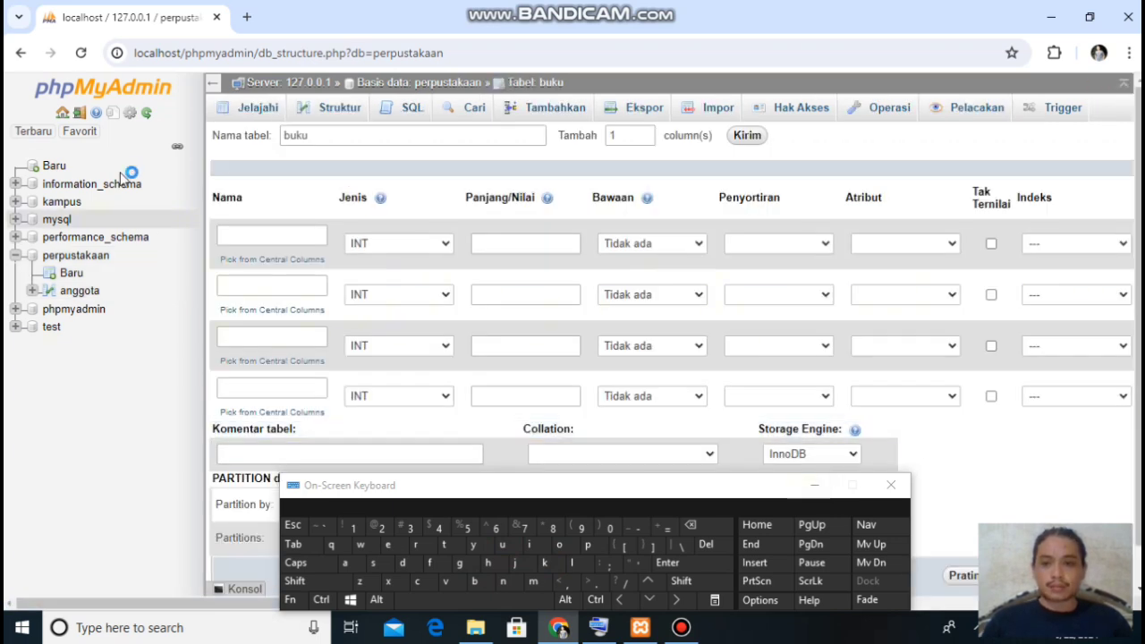
Step: Name the first two columns of the buku table id_buku and kode_buku
click(268, 235)
text(id)
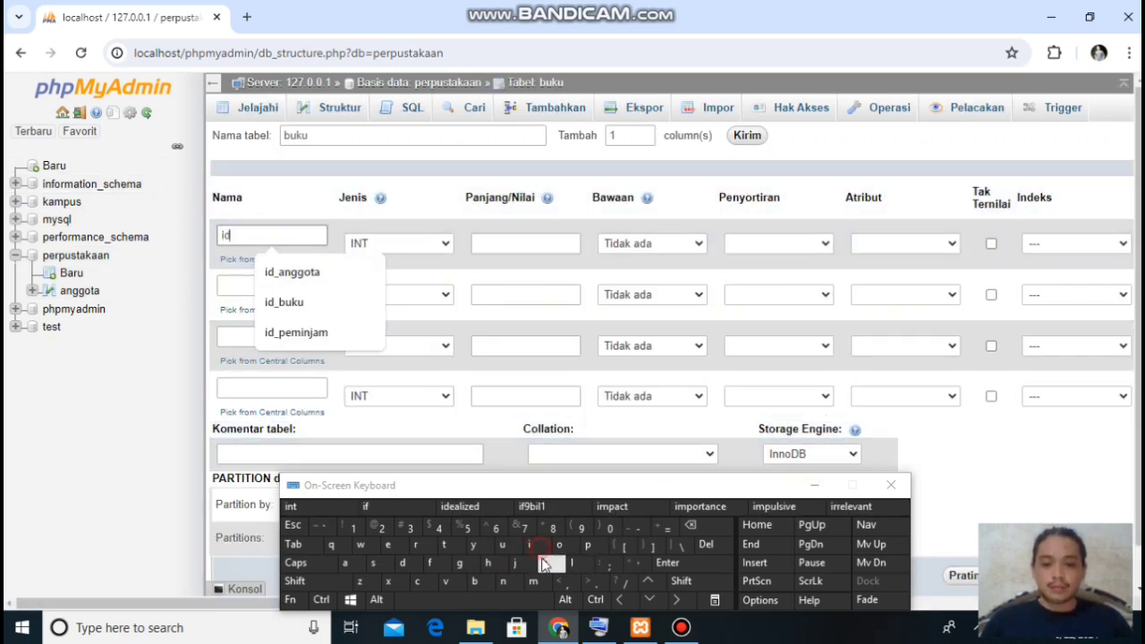
text(_b)
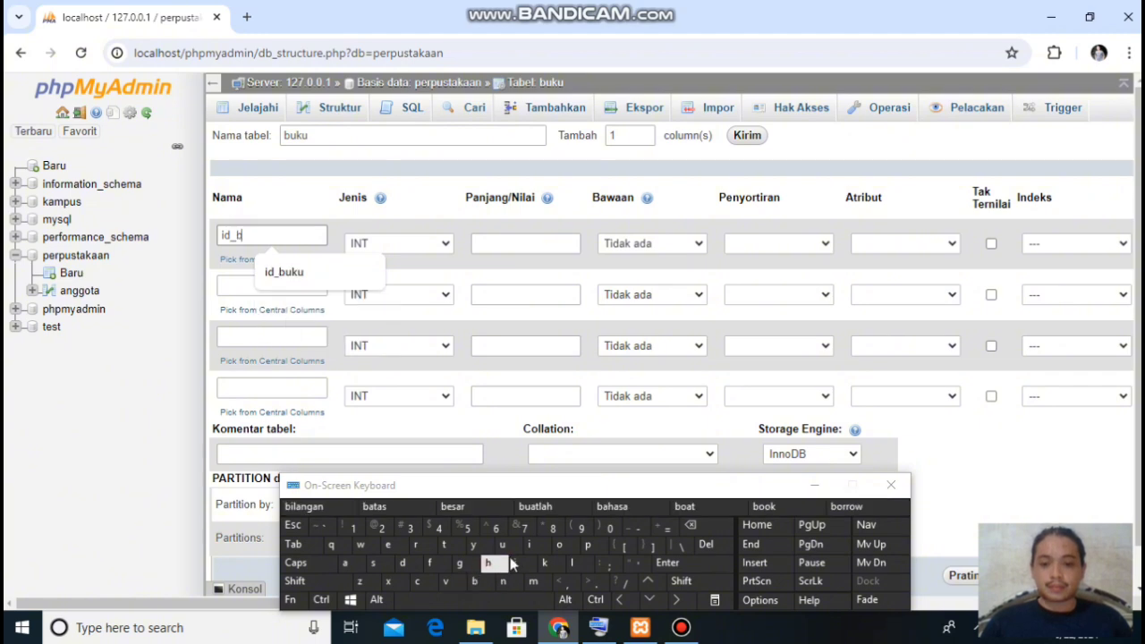
text(uku)
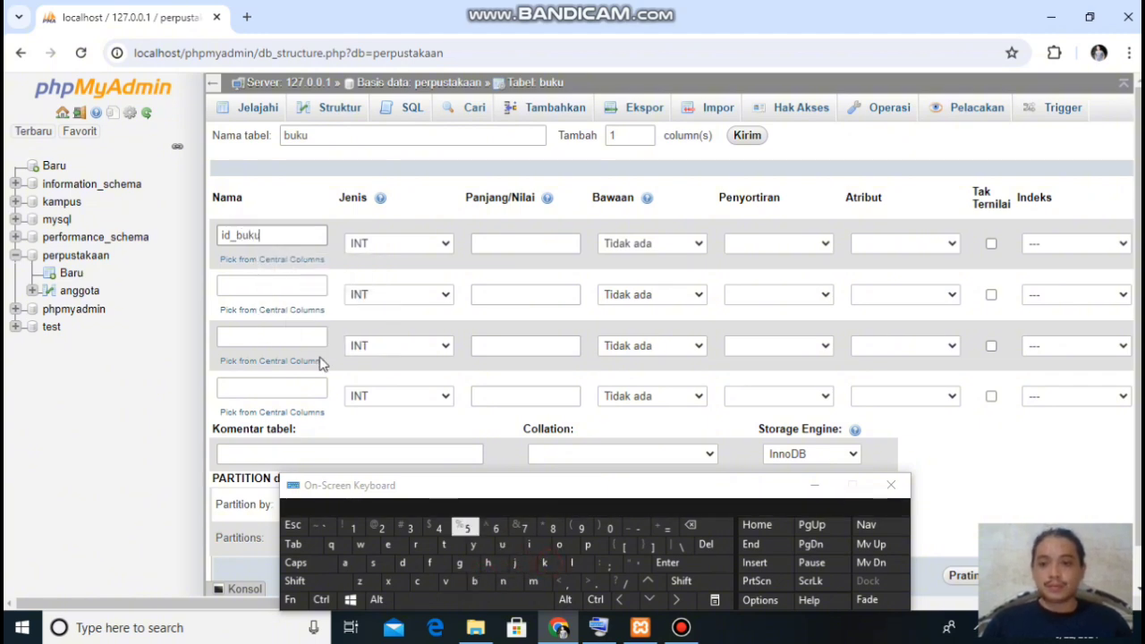
click(286, 287)
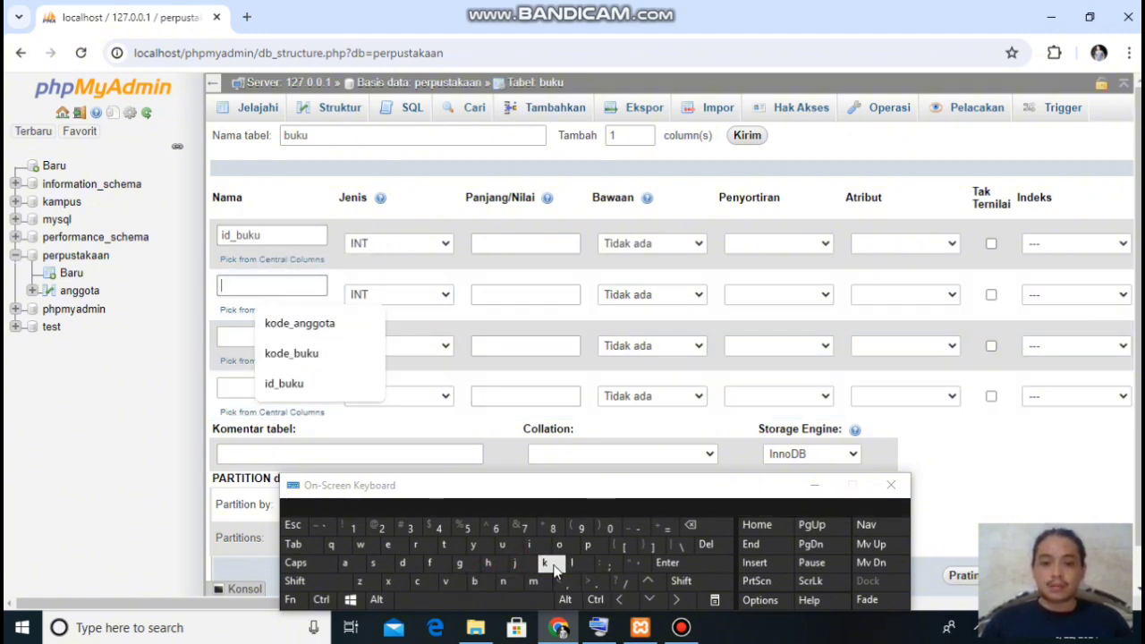
text(kode_)
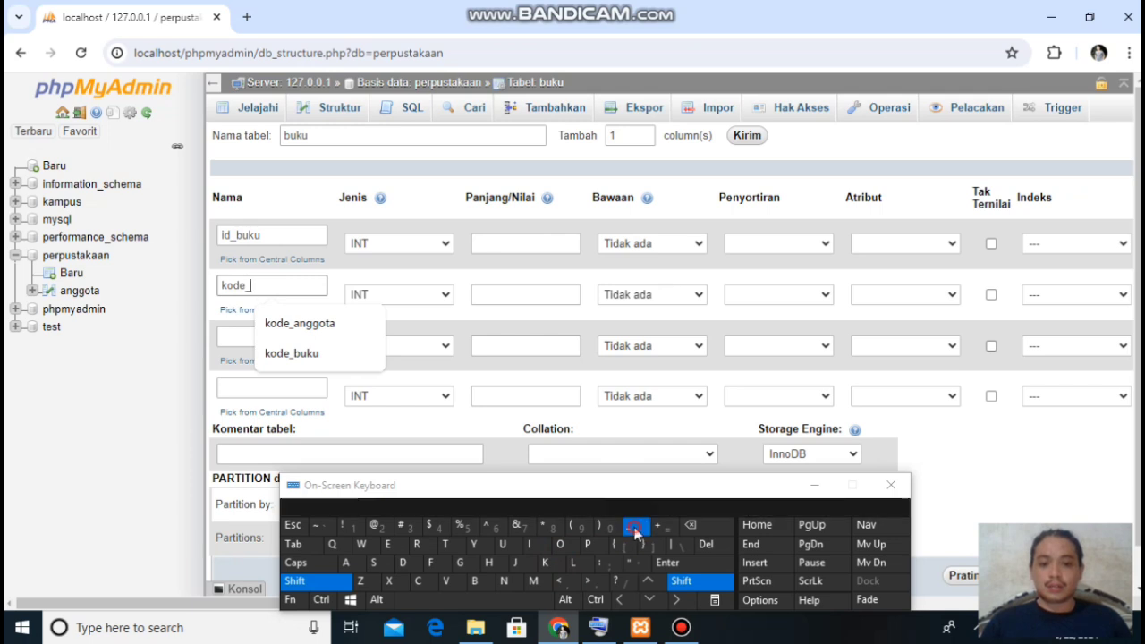
text(buku)
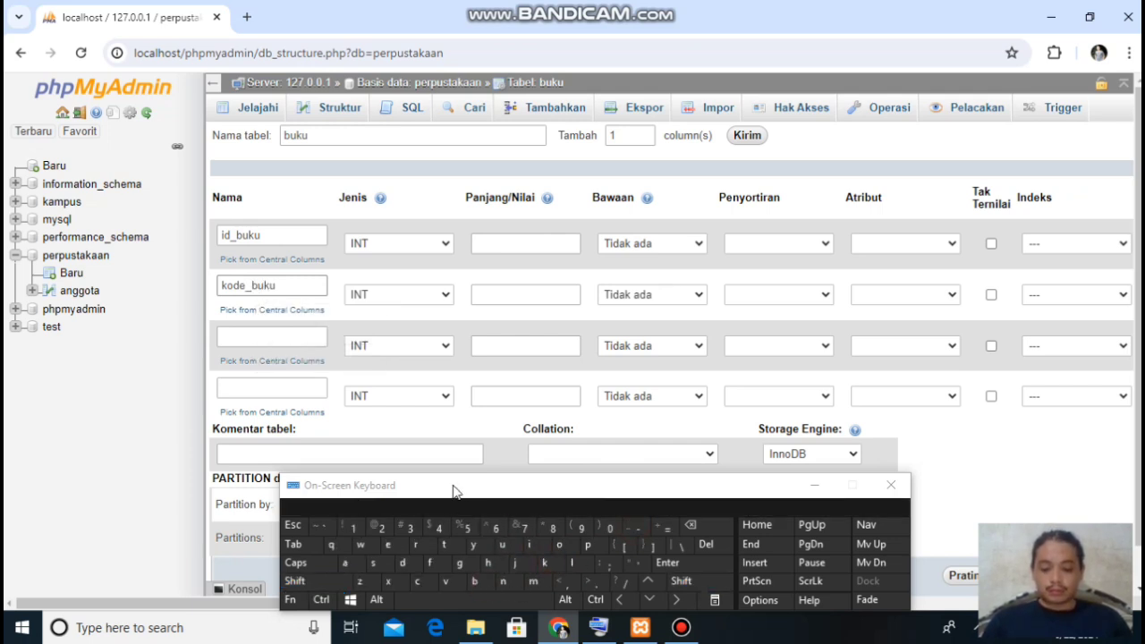
Step: Name the third and fourth columns of the buku table judul_buku and penulis_buku
click(266, 335)
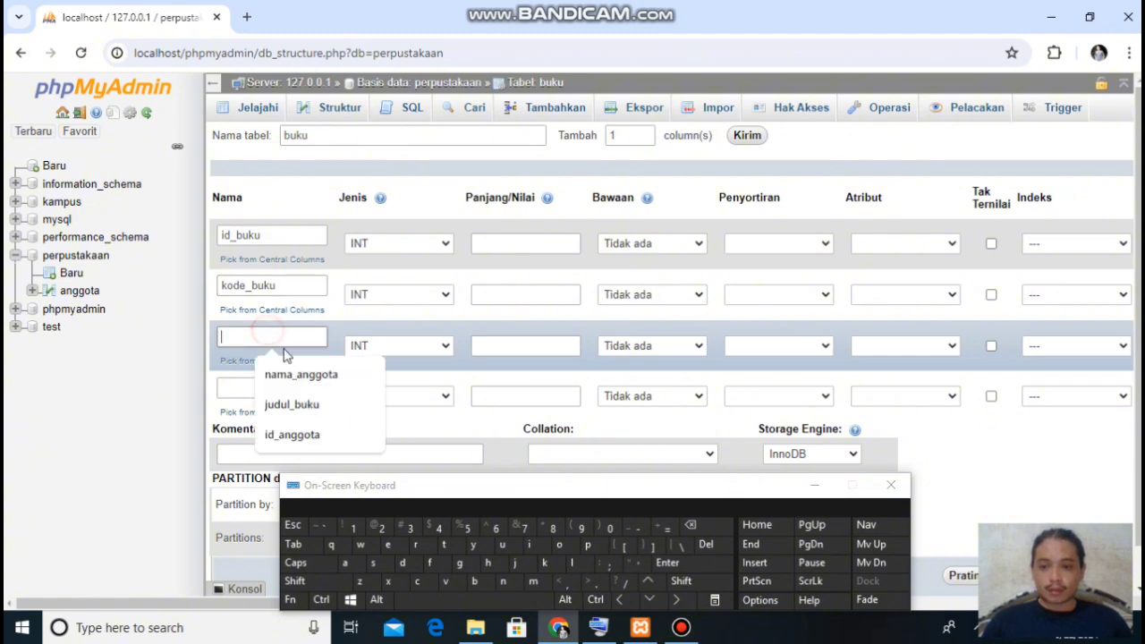
text(judu)
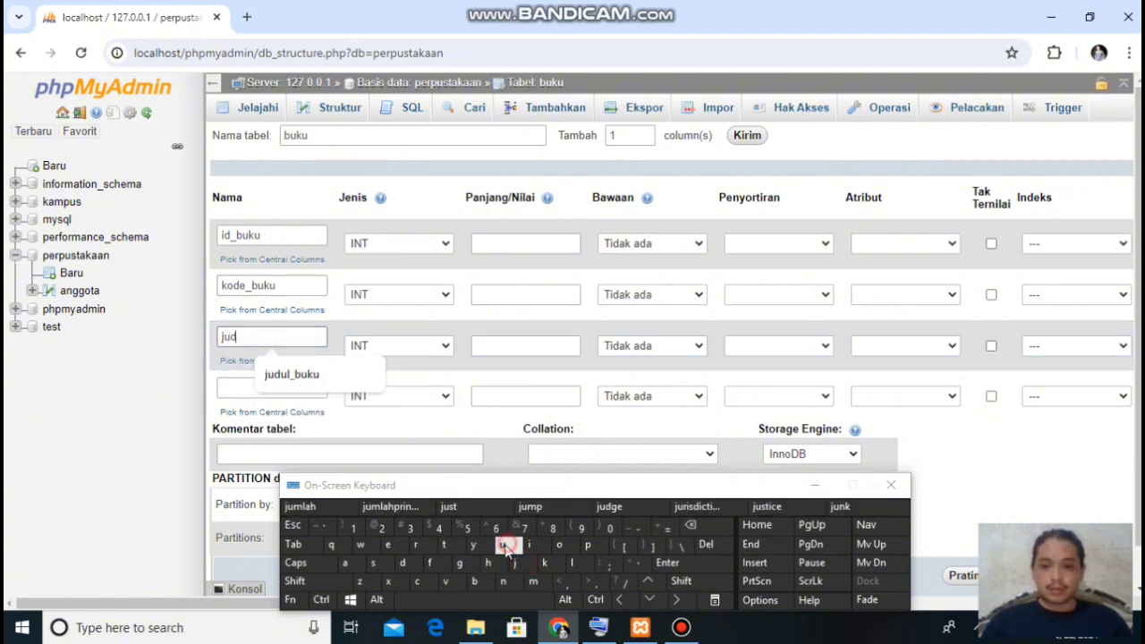
click(326, 376)
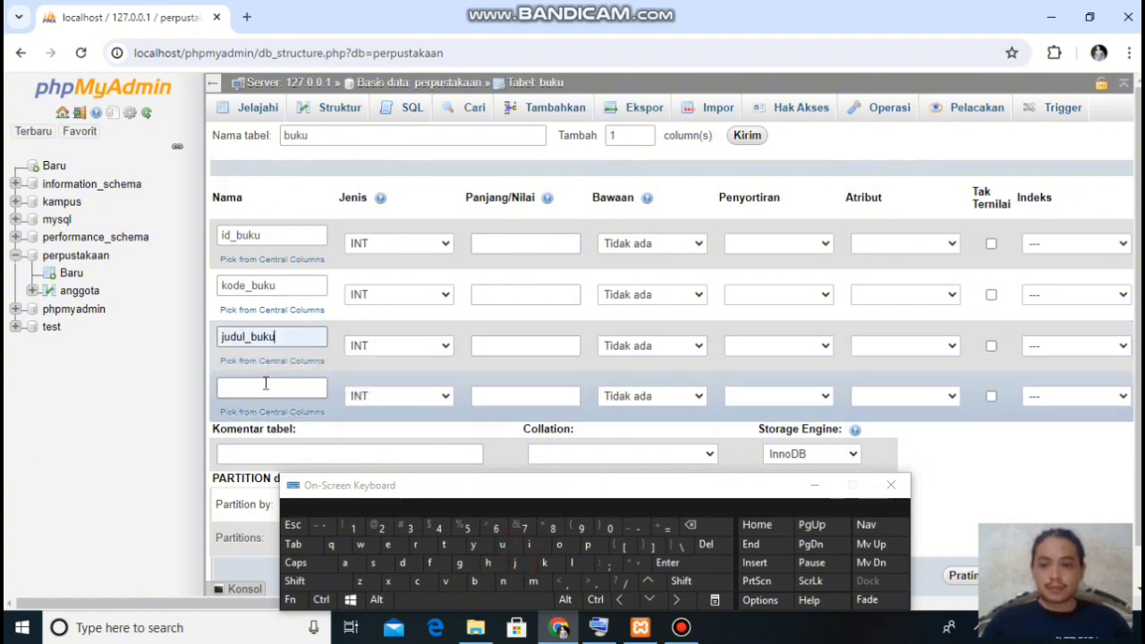
click(238, 384)
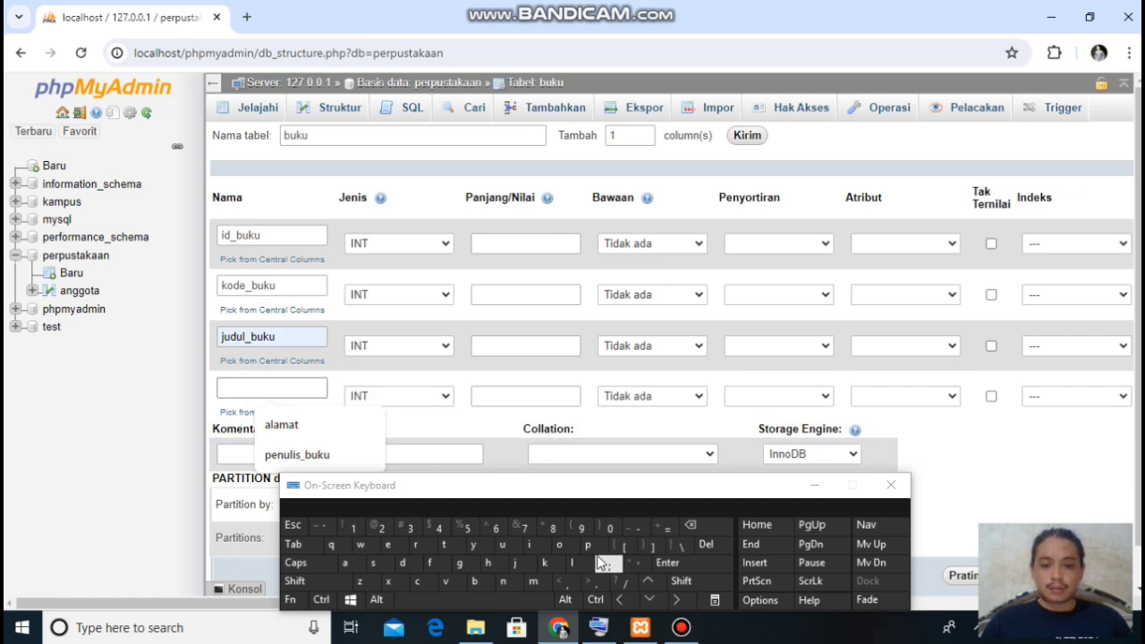
text(penu)
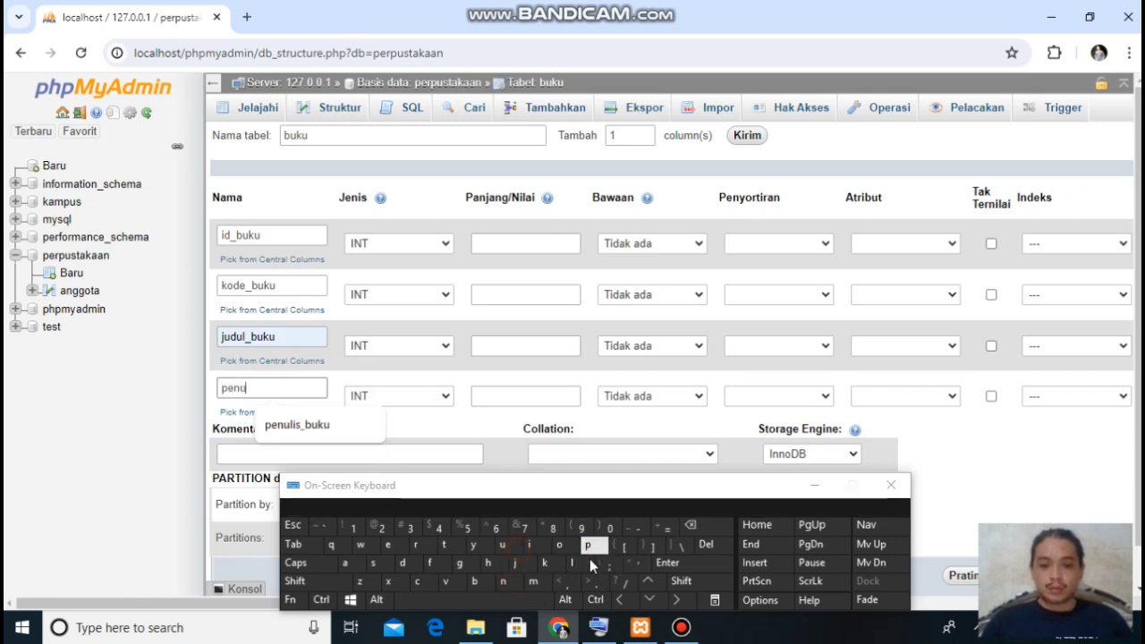
text(lis)
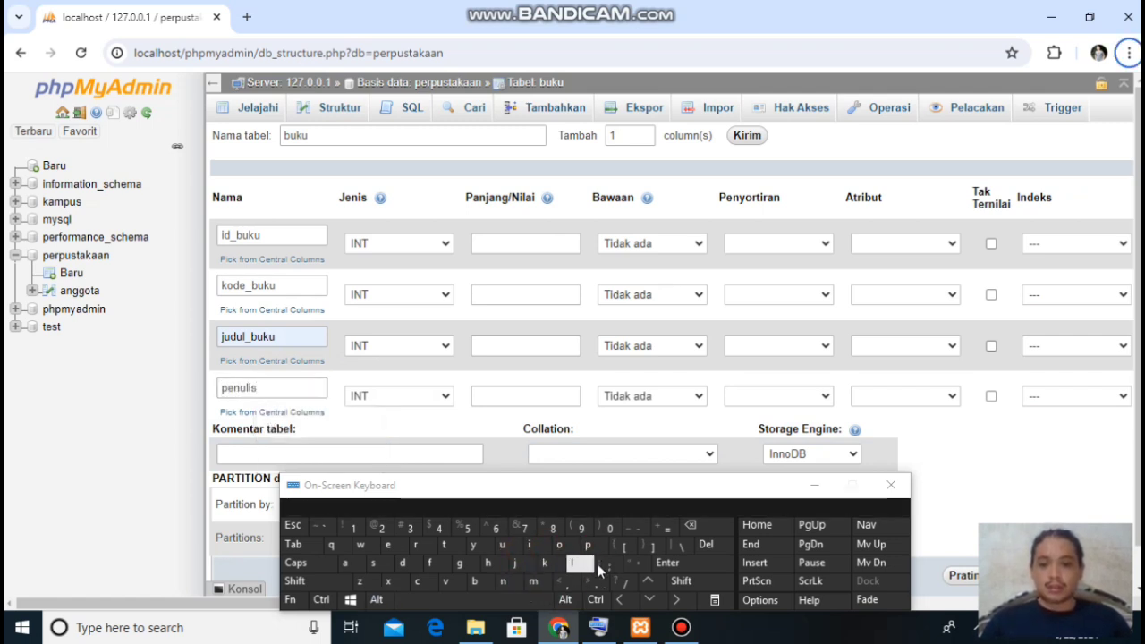
click(273, 387)
click(294, 580)
text(_)
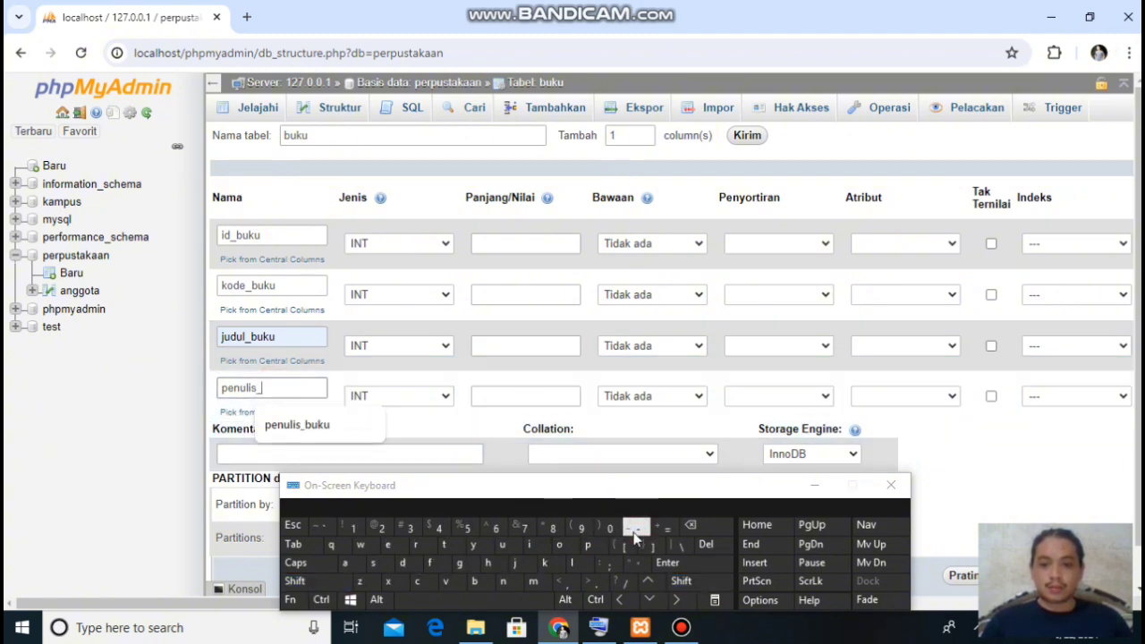
text(buku)
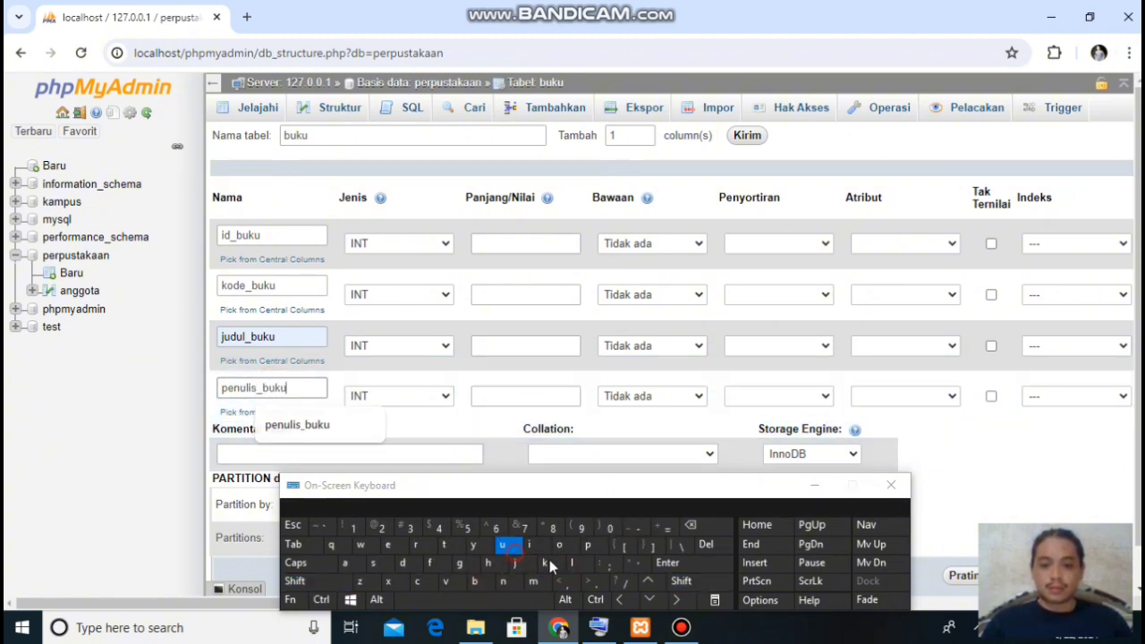
Step: Minimize the on-screen keyboard and set the id_buku column's length to 11
click(816, 485)
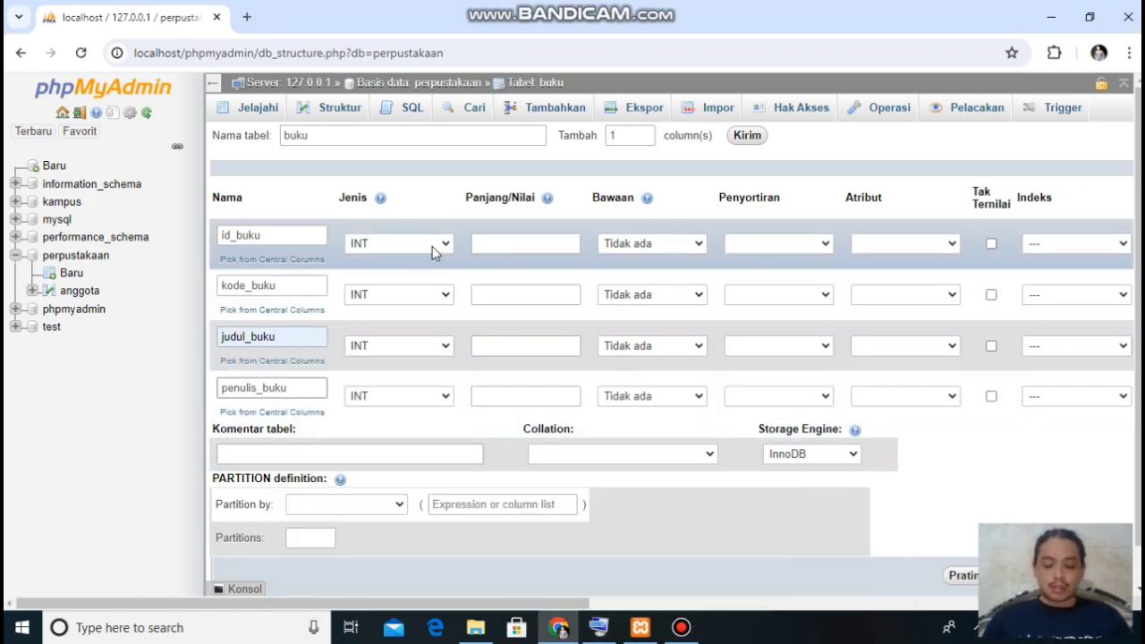
click(522, 246)
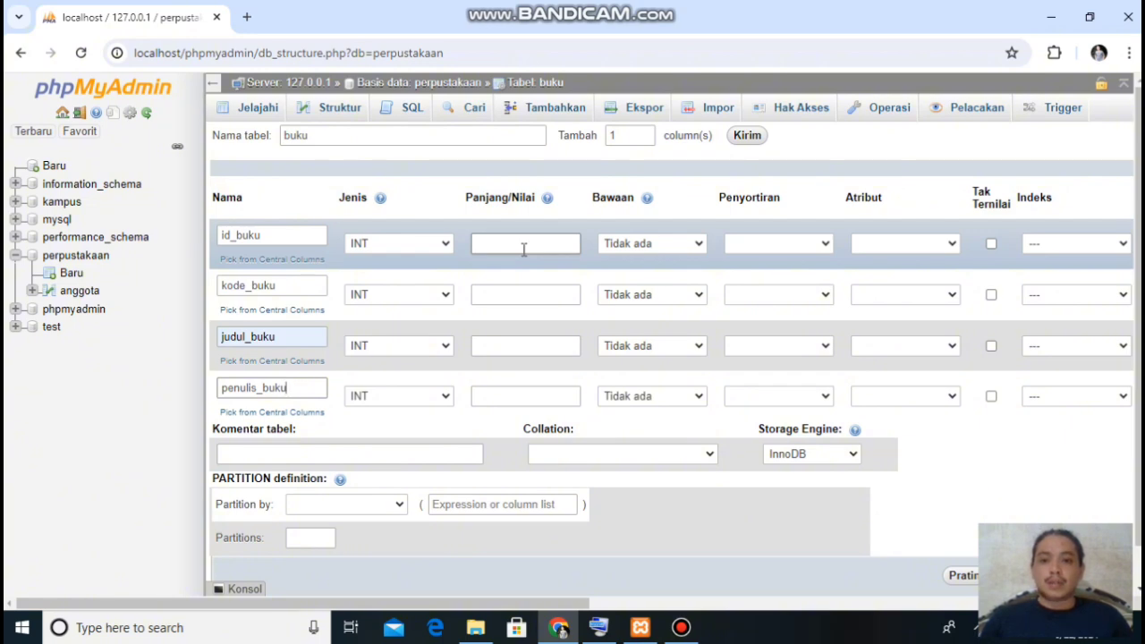
click(523, 247)
click(532, 282)
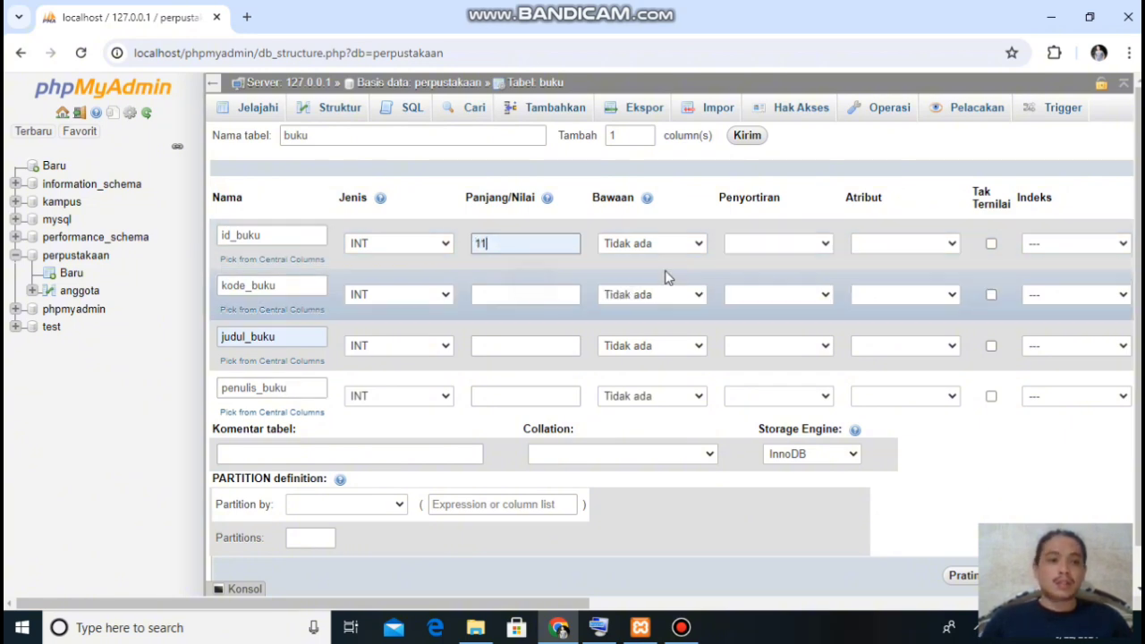
Step: Make id_buku the PRIMARY index of the buku table and enable its Tak Ternilai option
click(1118, 243)
click(1082, 279)
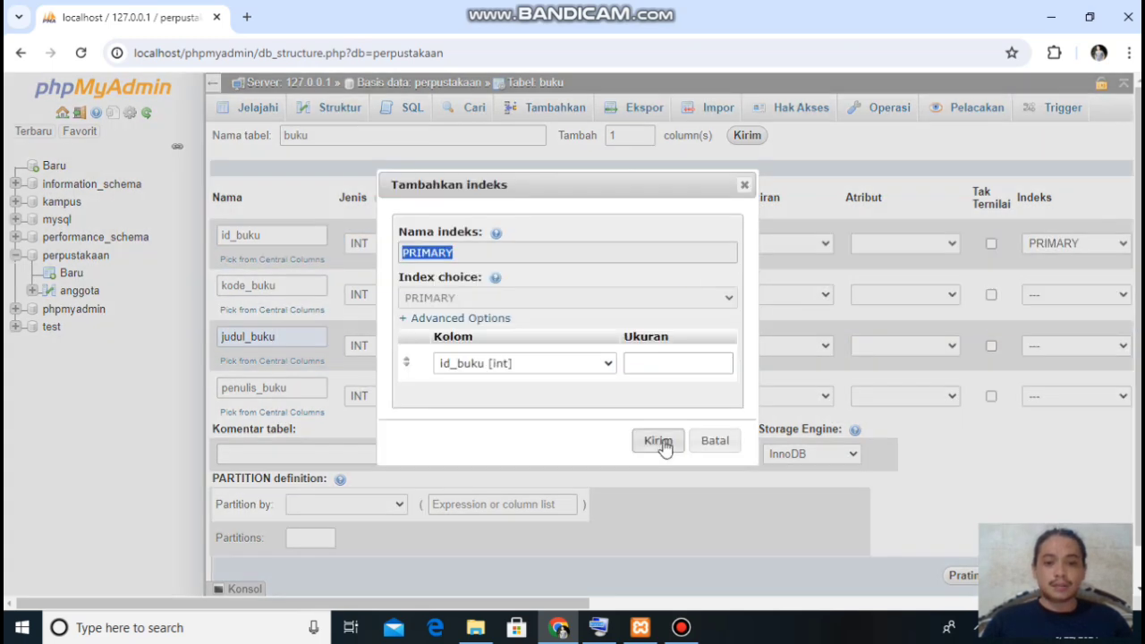
click(661, 443)
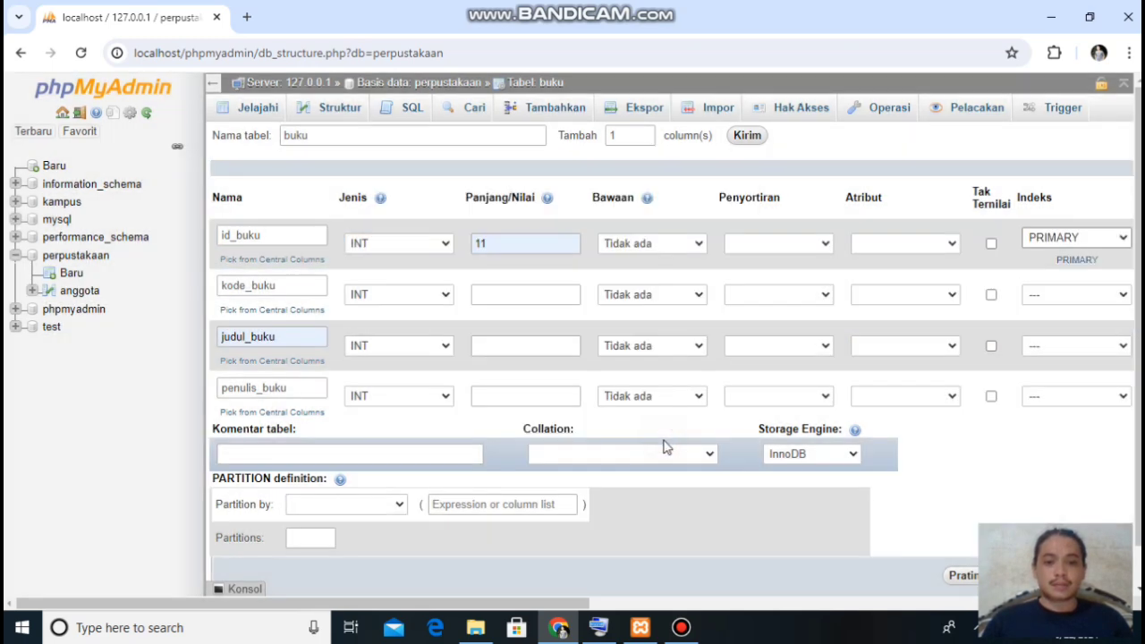
click(990, 243)
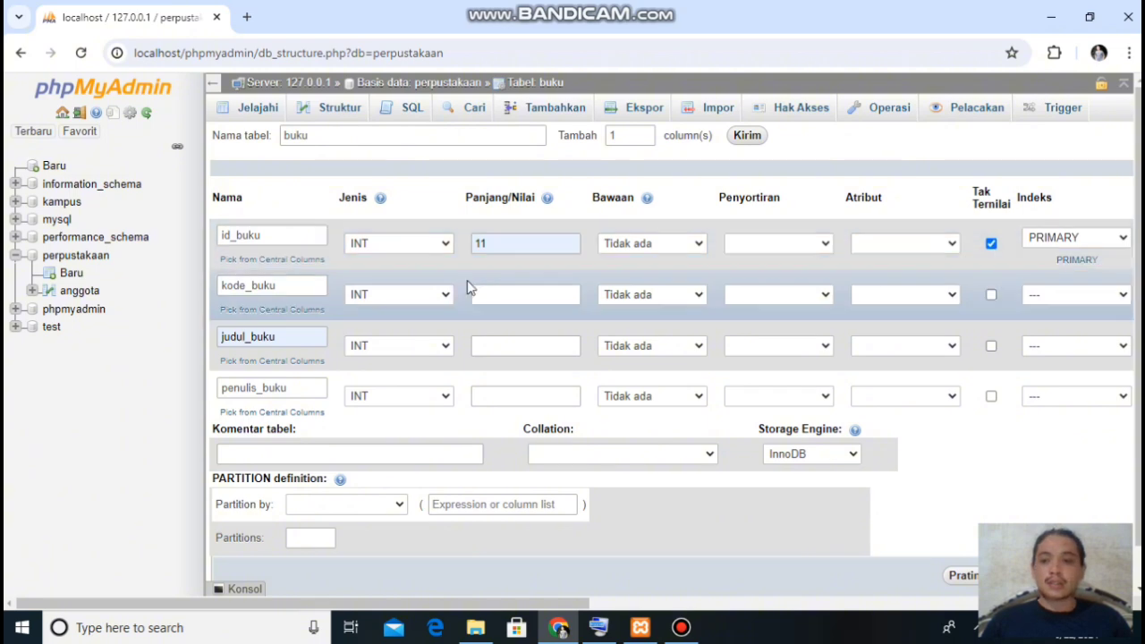
Step: Set the kode_buku column's data type to CHAR with a length of 4
click(412, 295)
drag(513, 349, 514, 433)
click(406, 444)
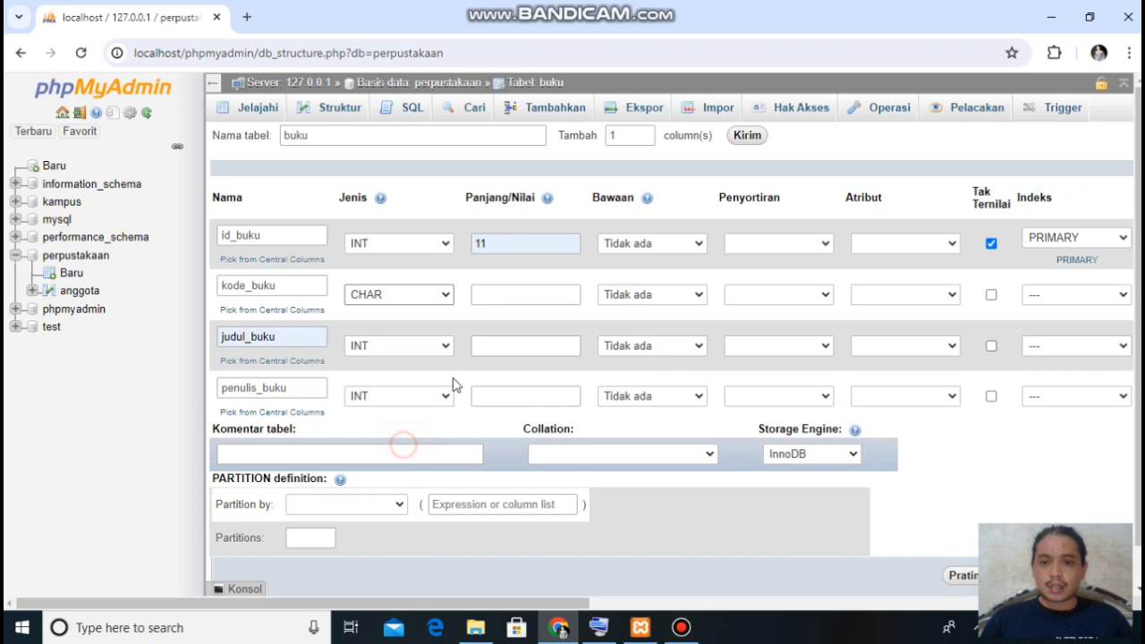
click(492, 288)
click(532, 333)
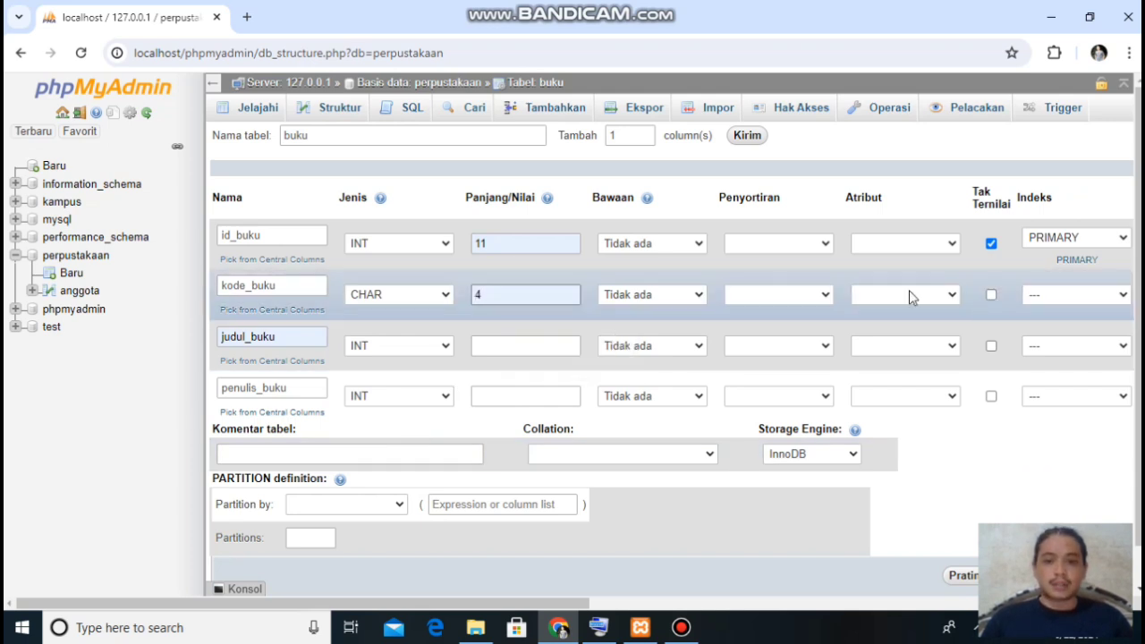
Step: Set the judul_buku column's data type to VARCHAR with a length of 50
click(409, 348)
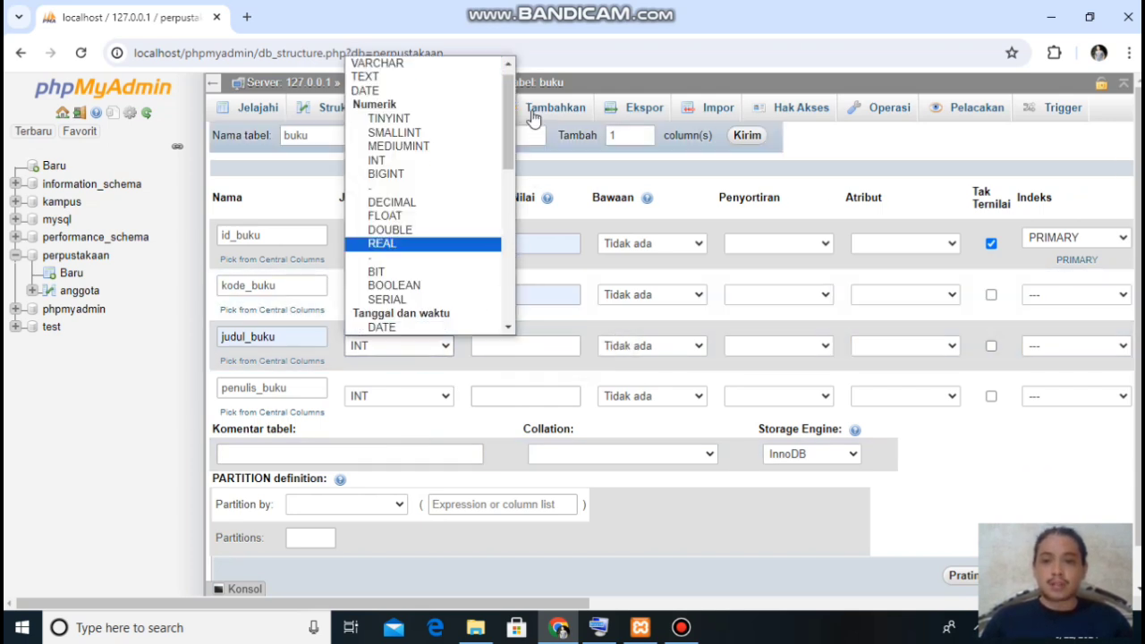
click(421, 77)
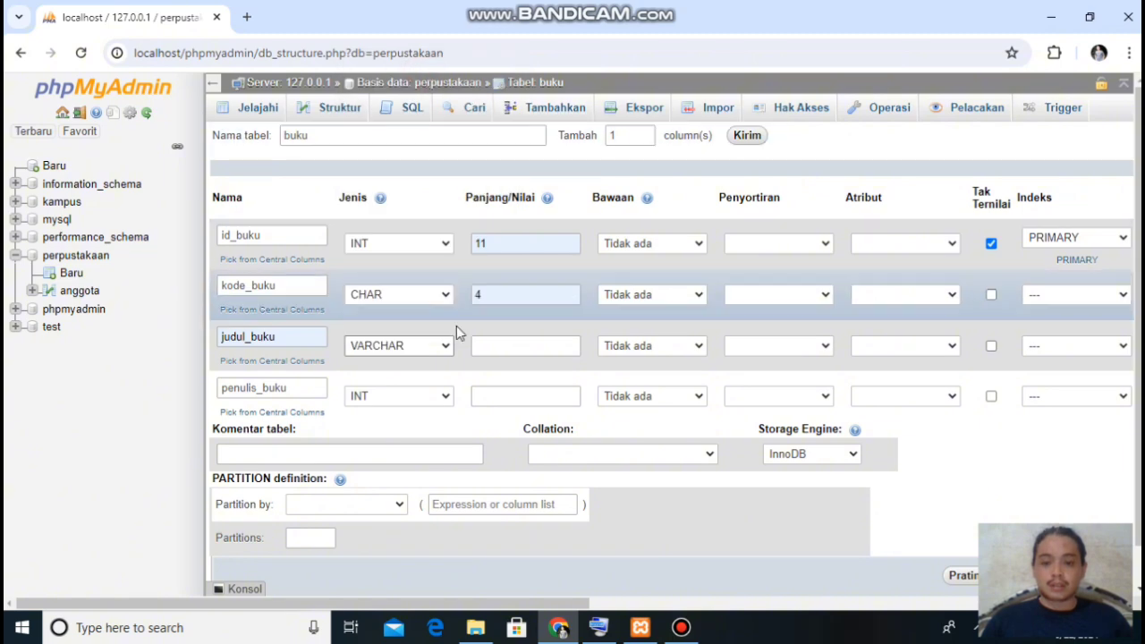
click(504, 346)
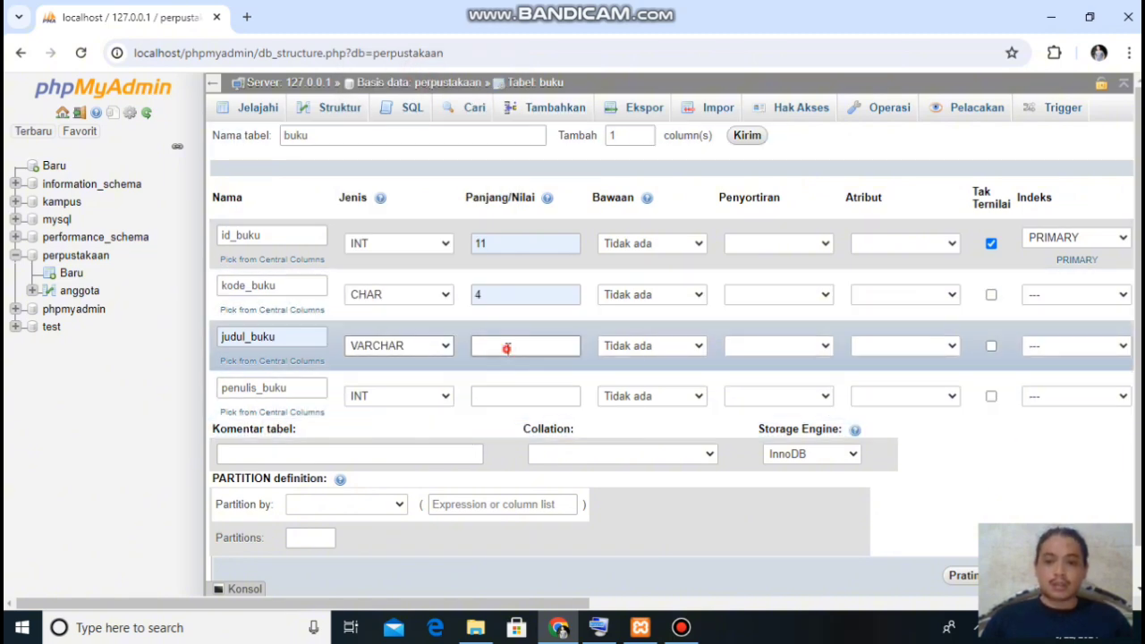
text(50)
Step: Set the penulis_buku column to VARCHAR with a length of 50 and save the buku table
click(440, 394)
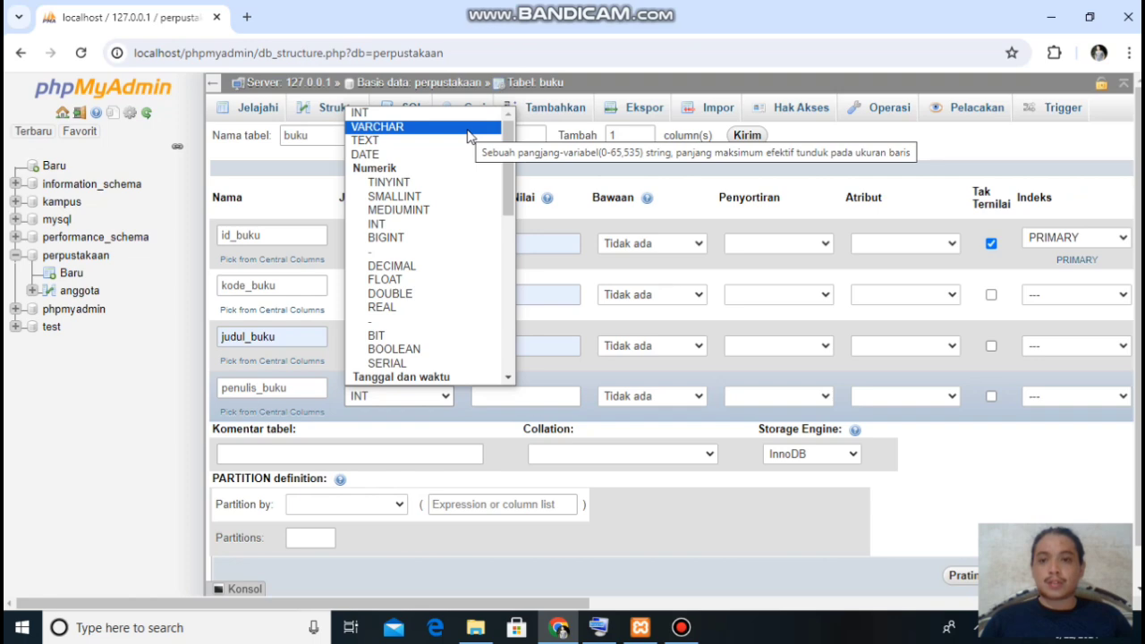
click(467, 127)
click(531, 400)
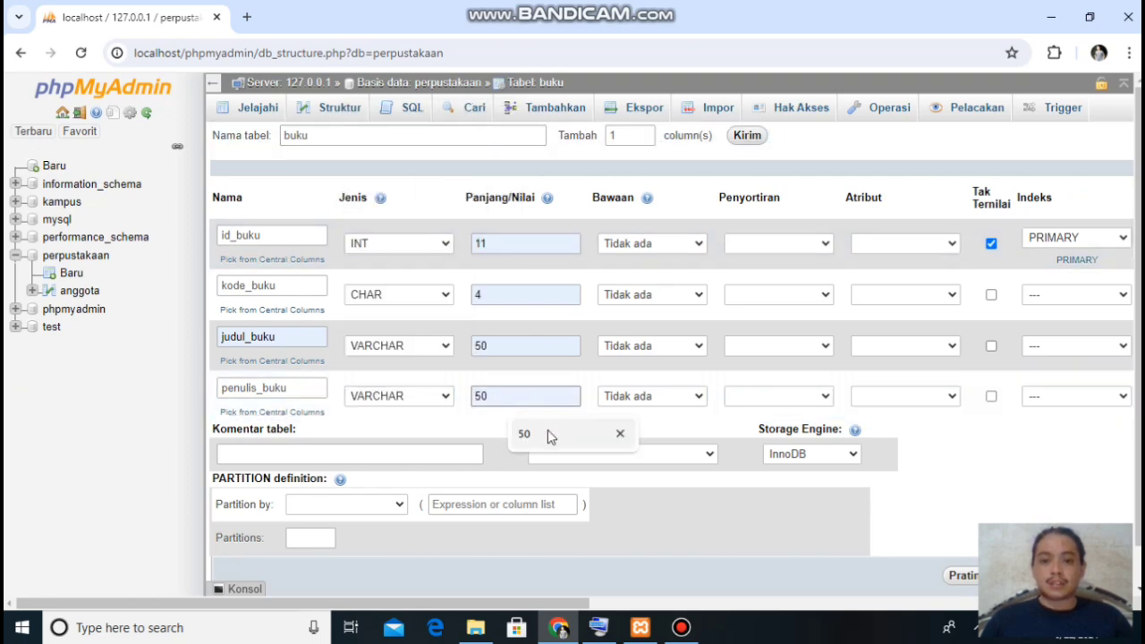
click(547, 434)
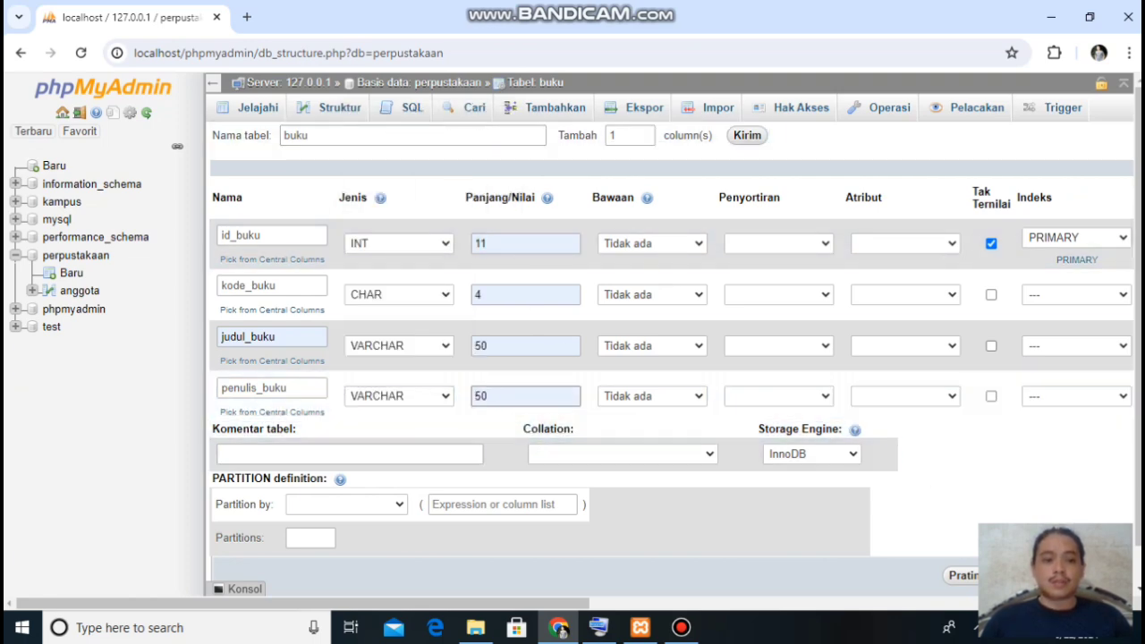
key(Return)
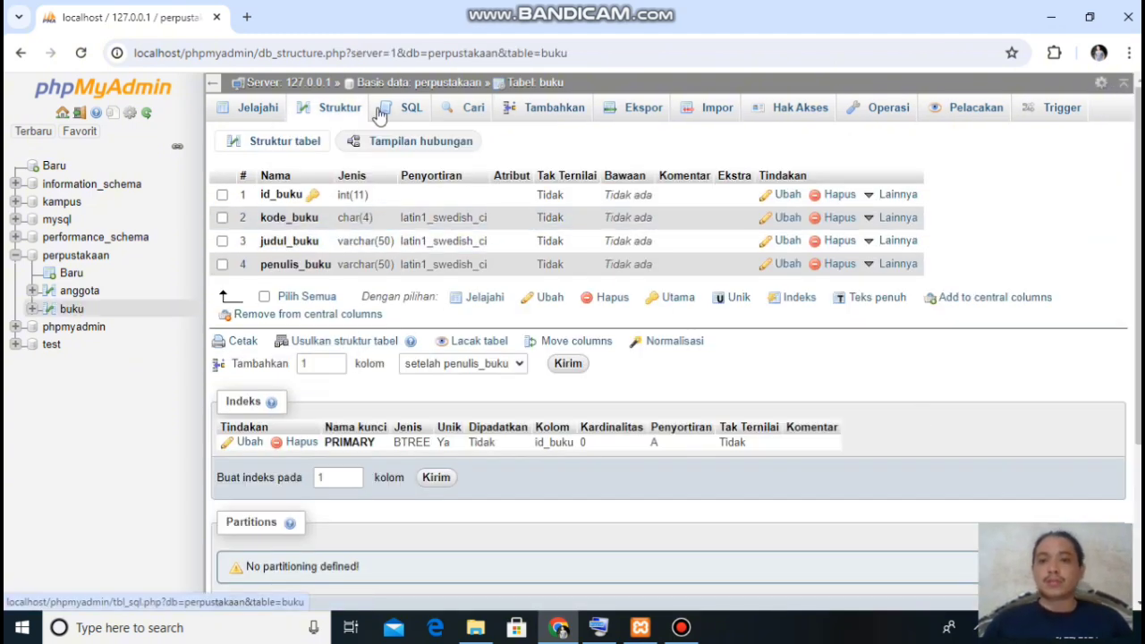
Step: Return to the perpustakaan database and start a new table named peminjam with 4 columns
click(414, 84)
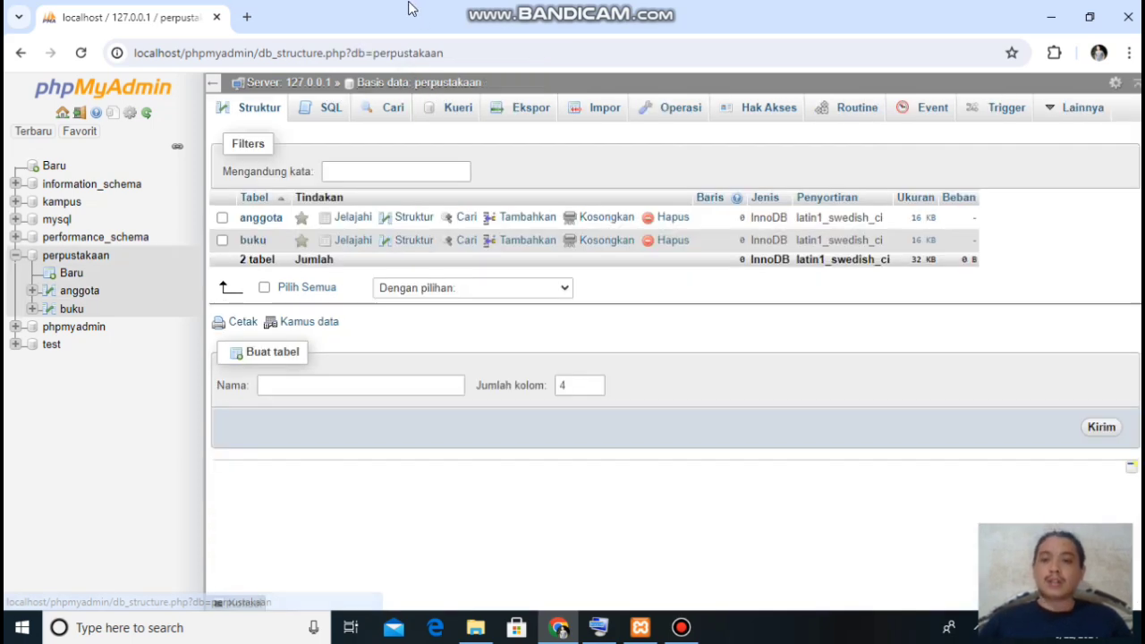
click(348, 169)
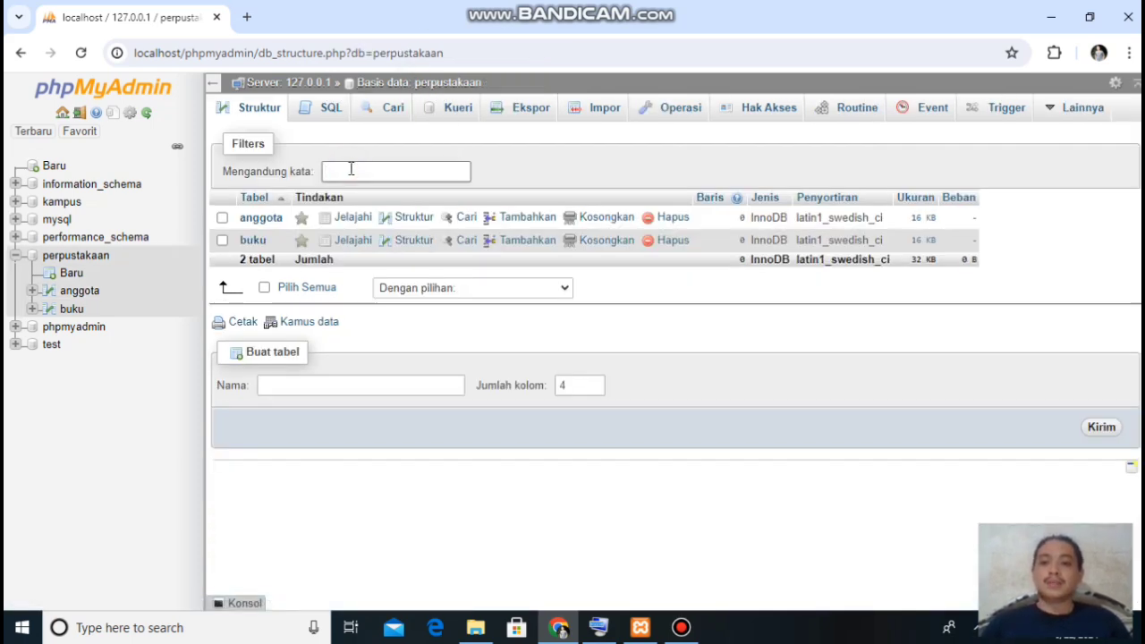
click(372, 388)
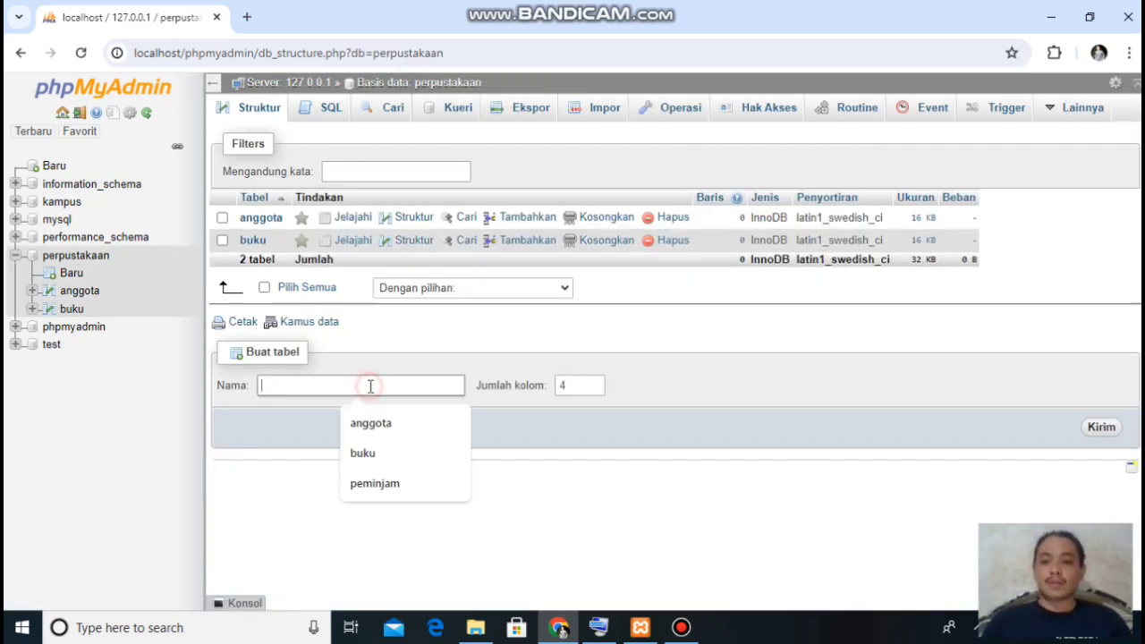
click(388, 486)
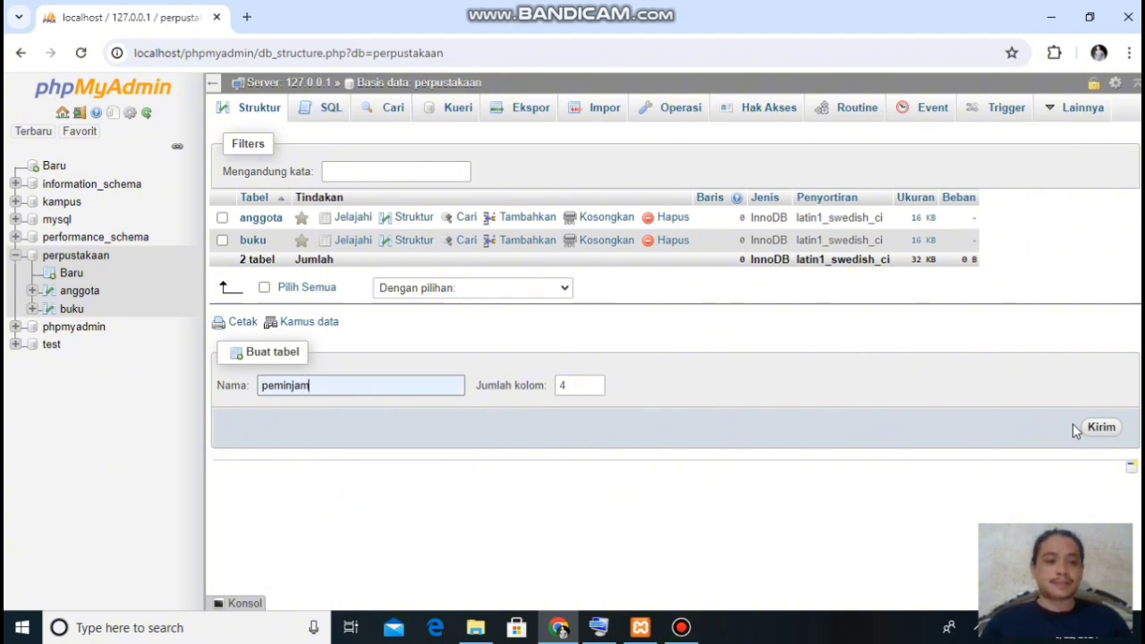
click(1107, 433)
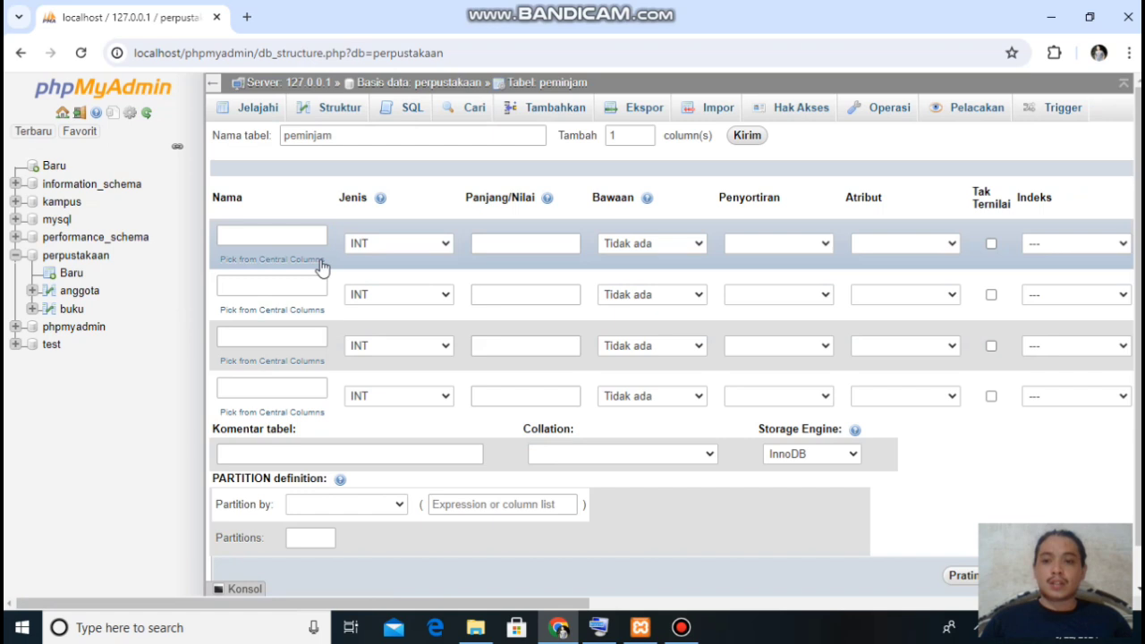
Step: Bring up the on-screen keyboard and name the first two columns of the peminjam table id_peminjam and id_buku
click(260, 234)
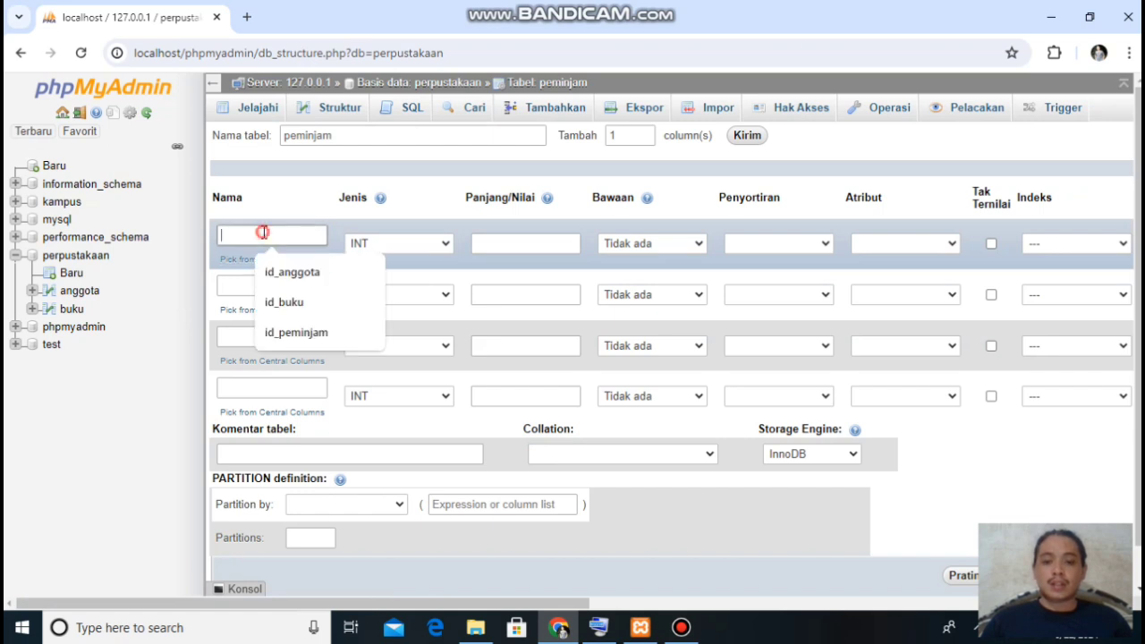
click(598, 627)
click(264, 240)
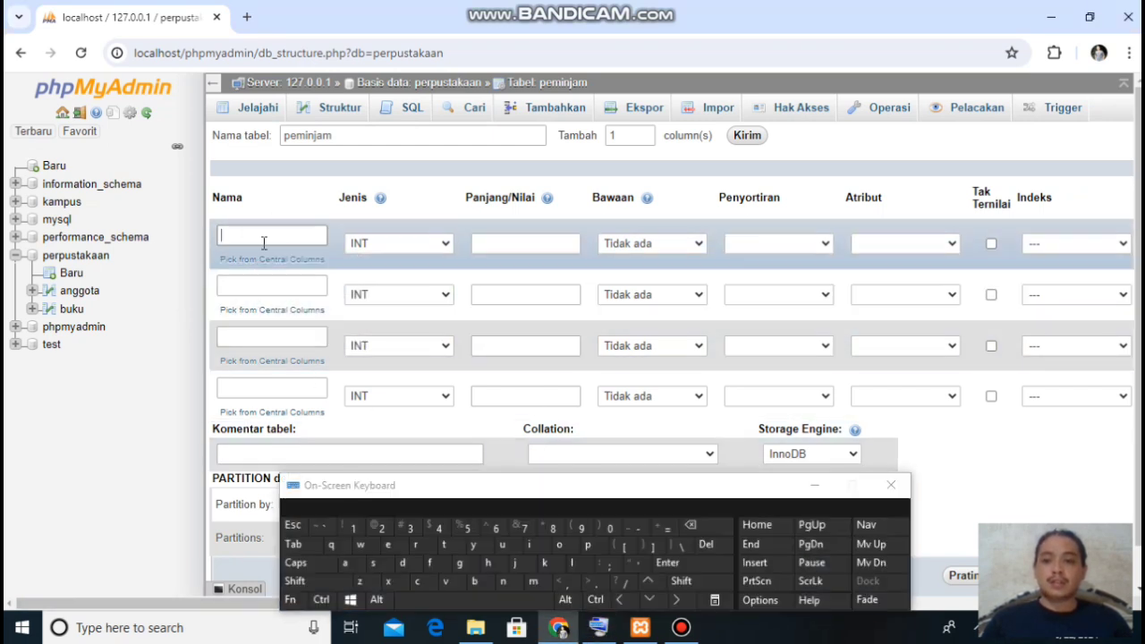
text(id)
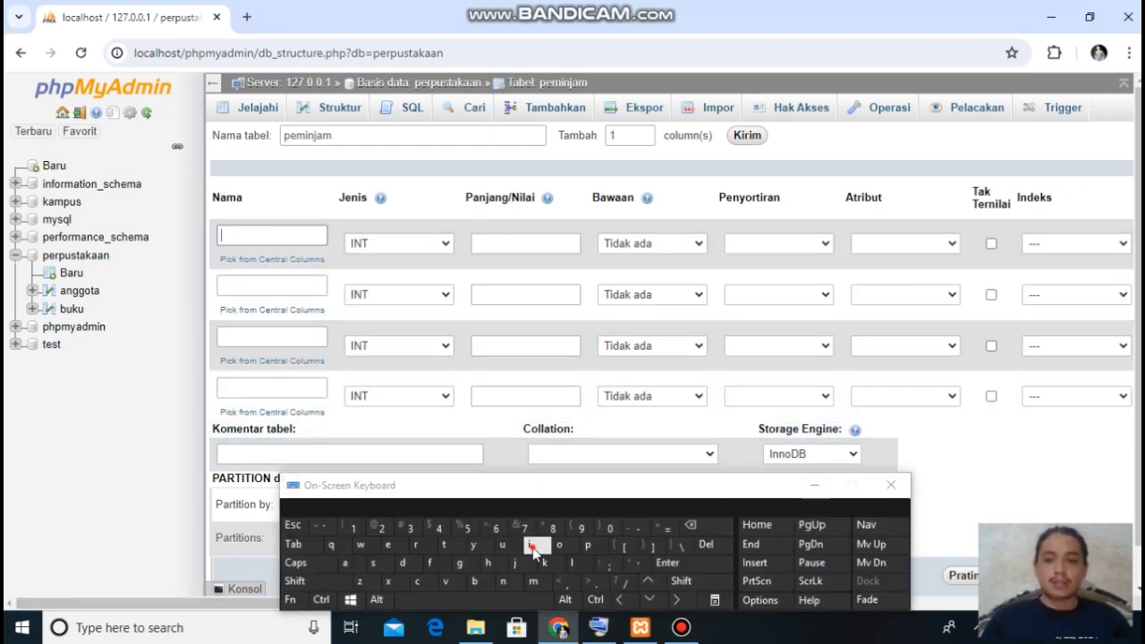
text(_p)
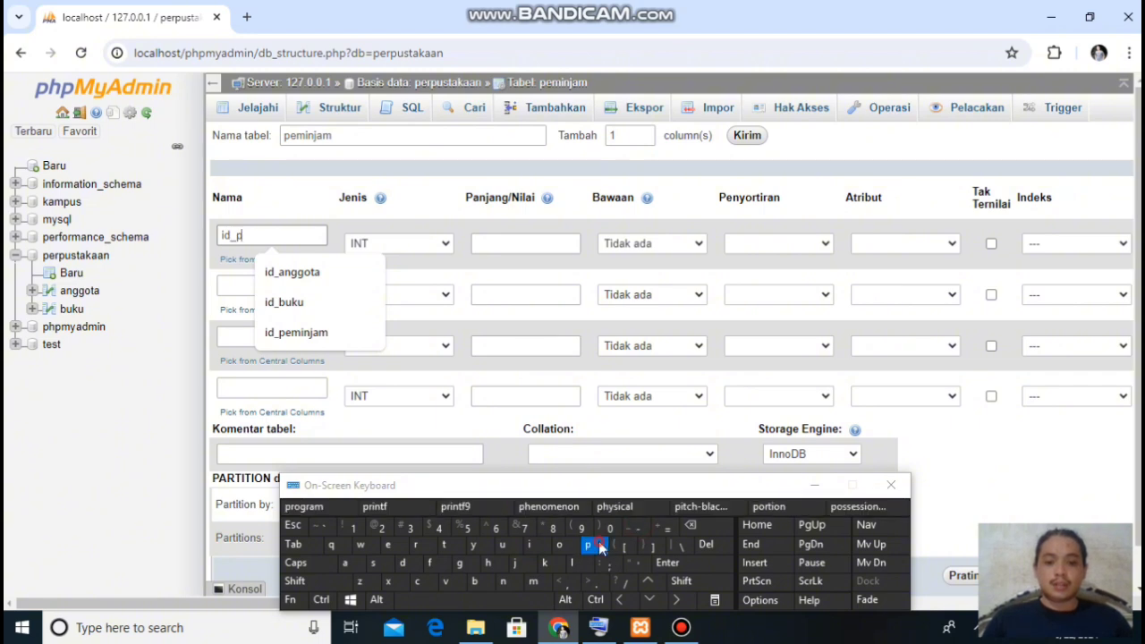
text(emin)
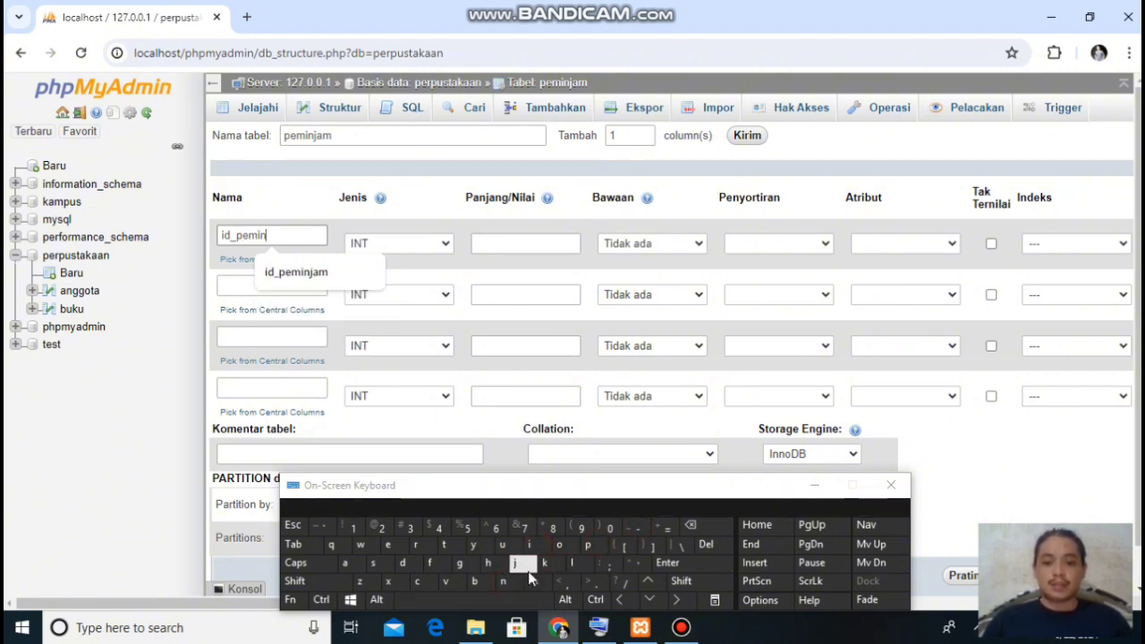
text(jam)
click(249, 286)
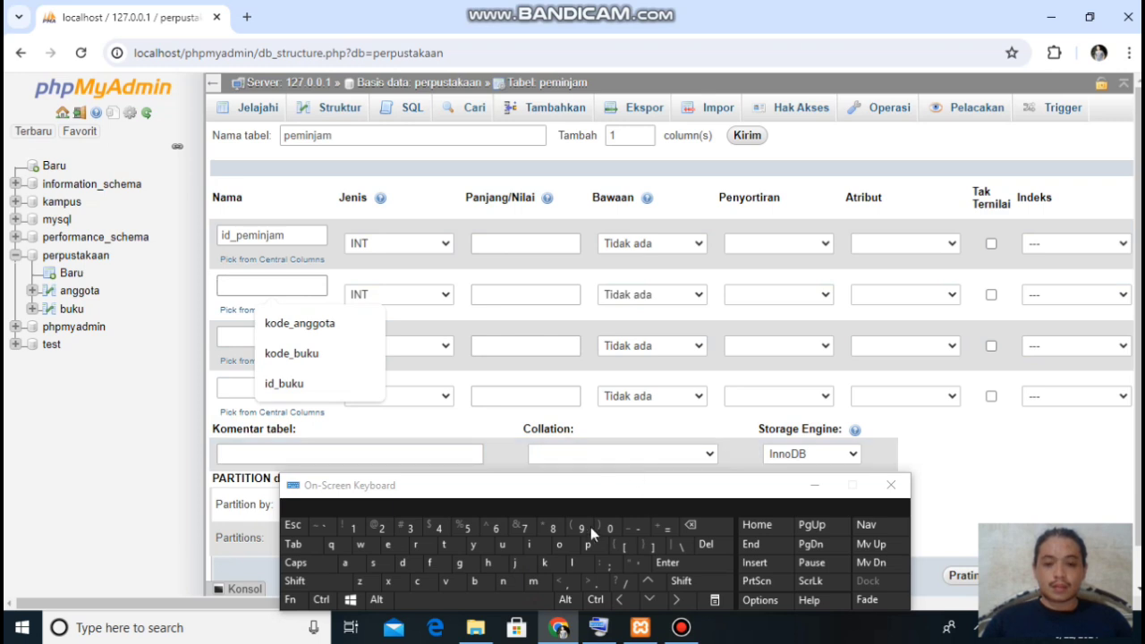
text(id_)
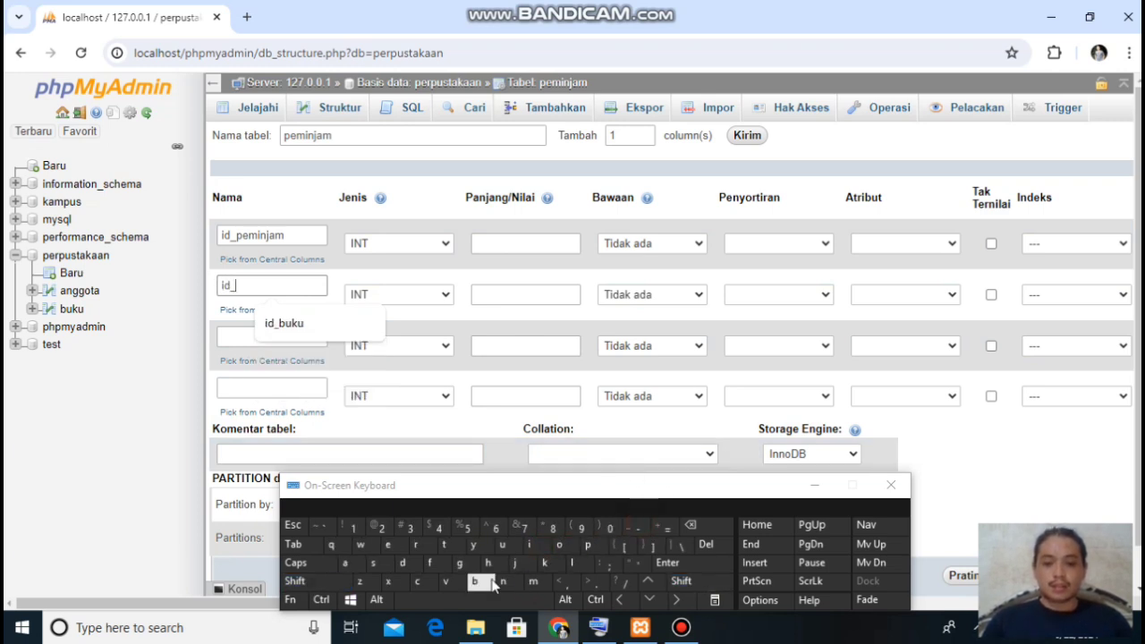
text(buk)
Step: Name the third and fourth columns of the peminjam table id_anggota and id_petugas
click(263, 333)
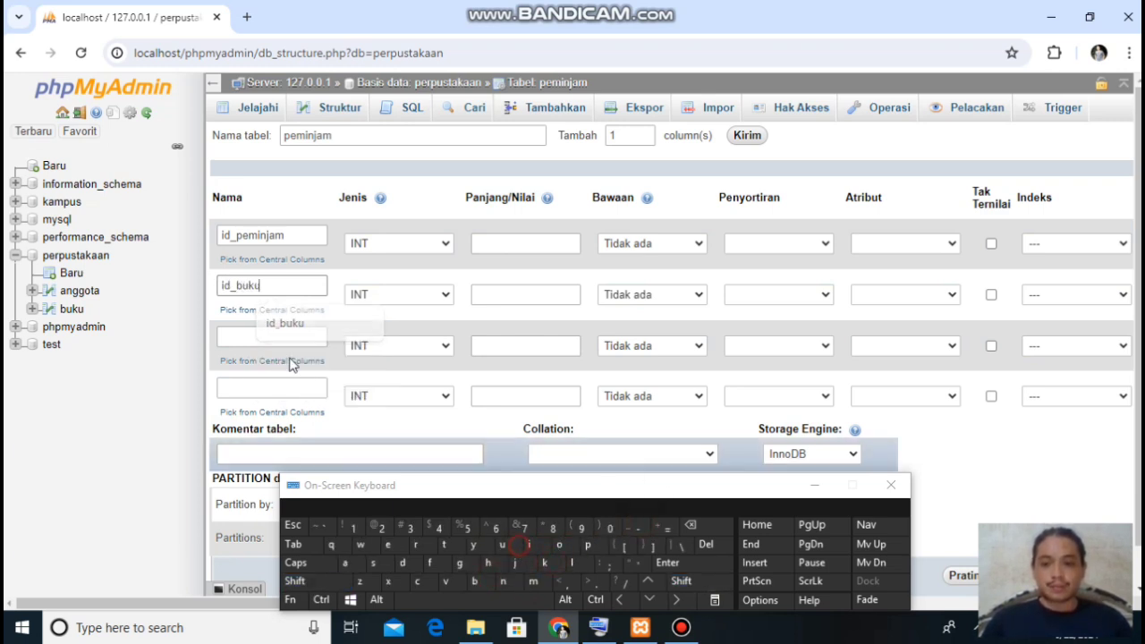
click(263, 333)
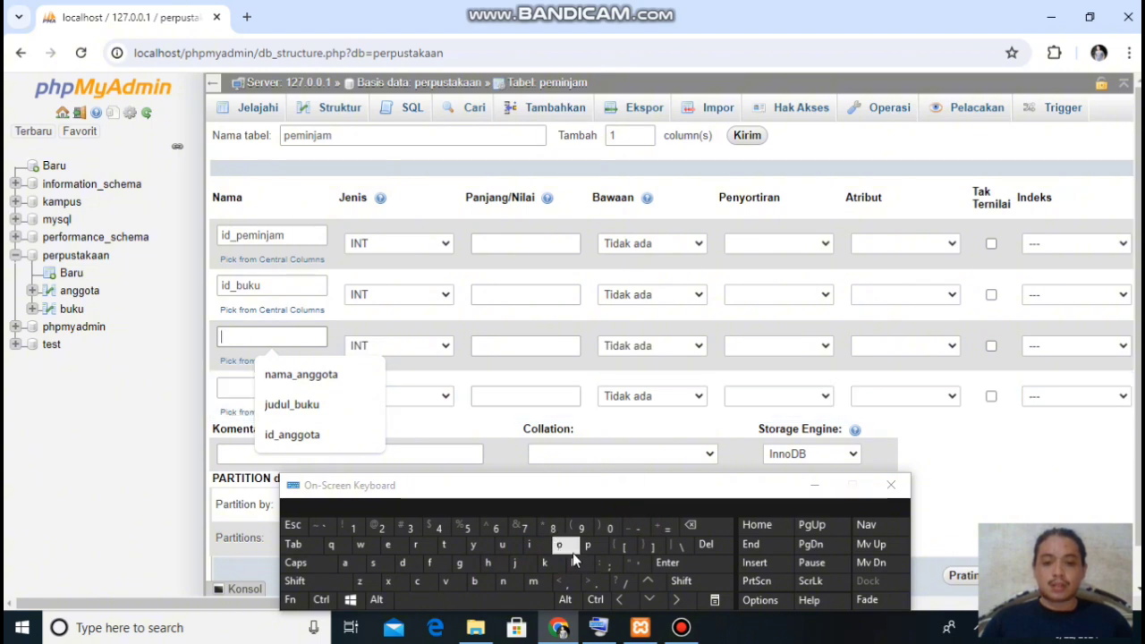
text(id_)
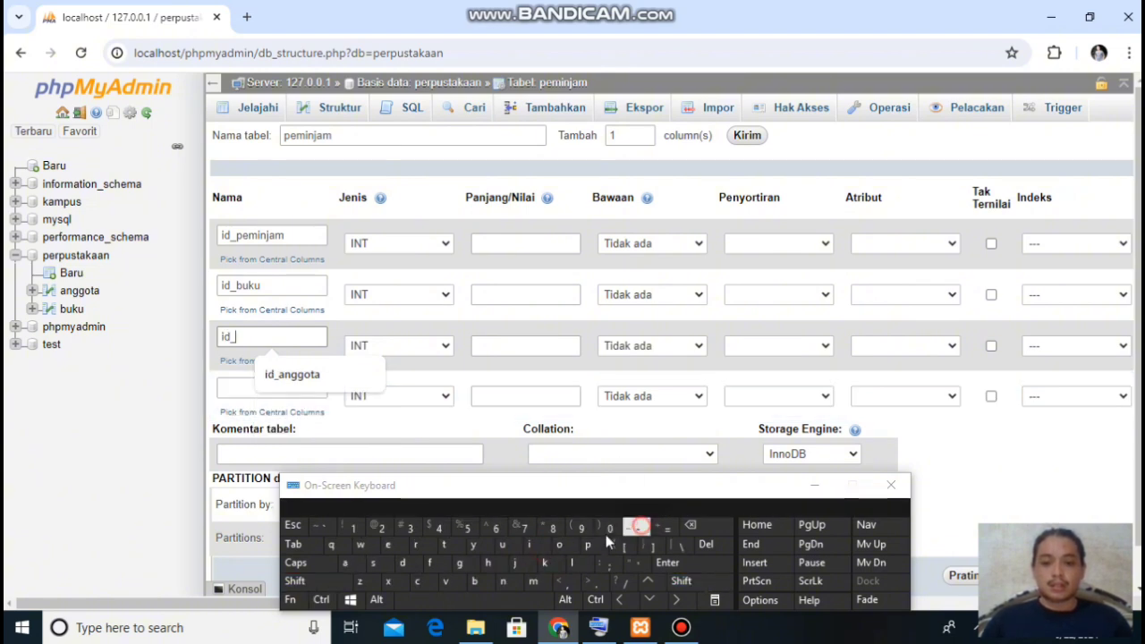
text(angg)
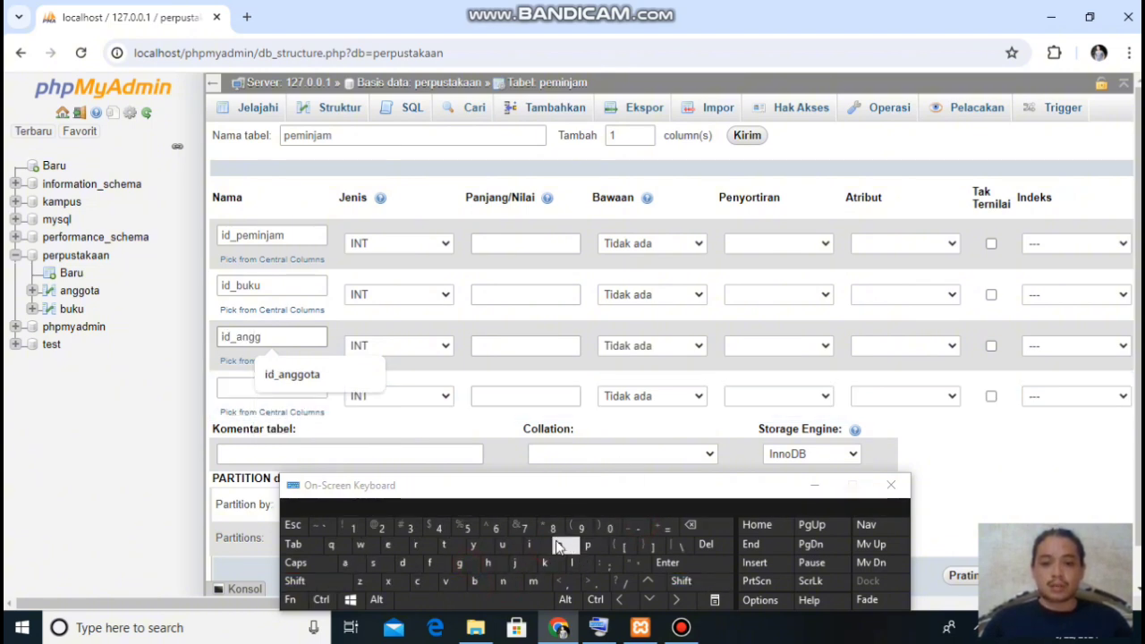
text(ota)
click(291, 373)
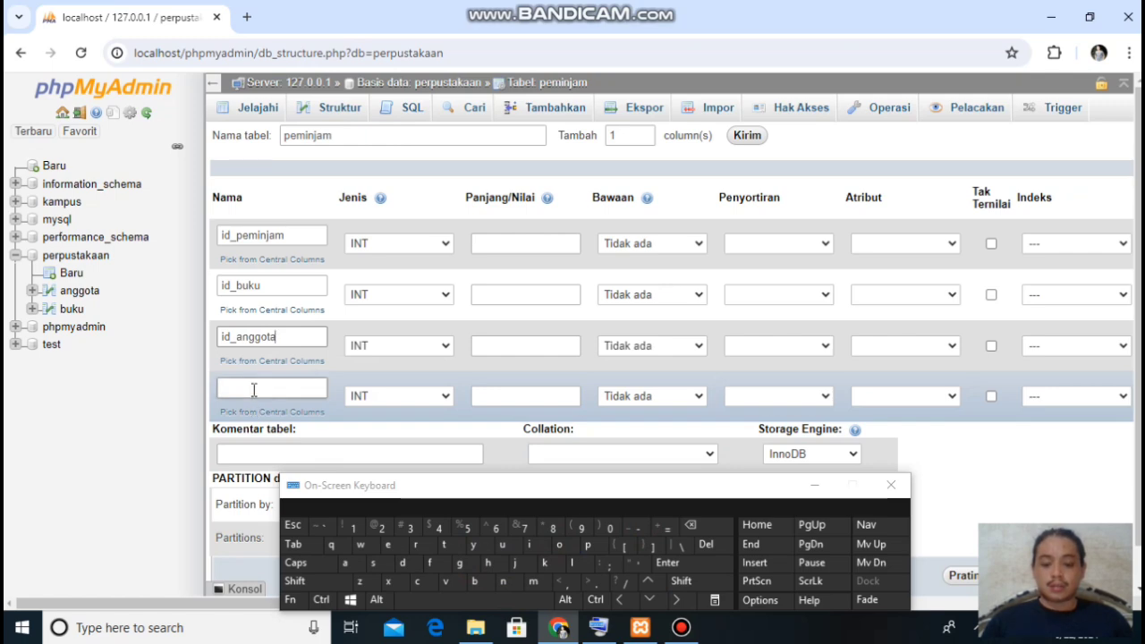
click(254, 389)
text(i)
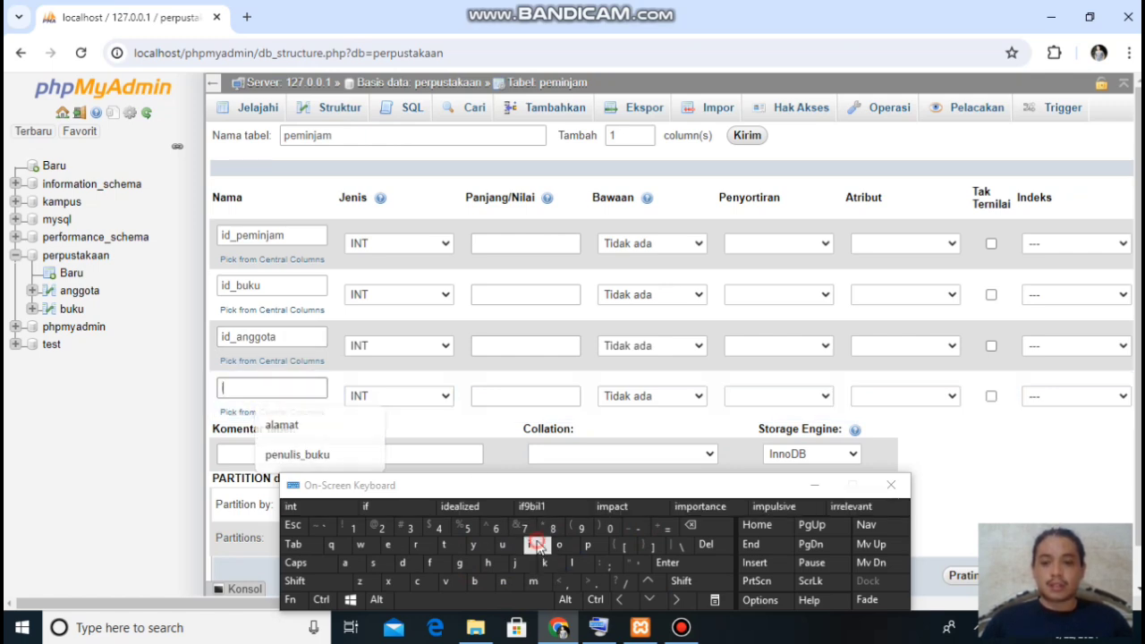
text(d_pe)
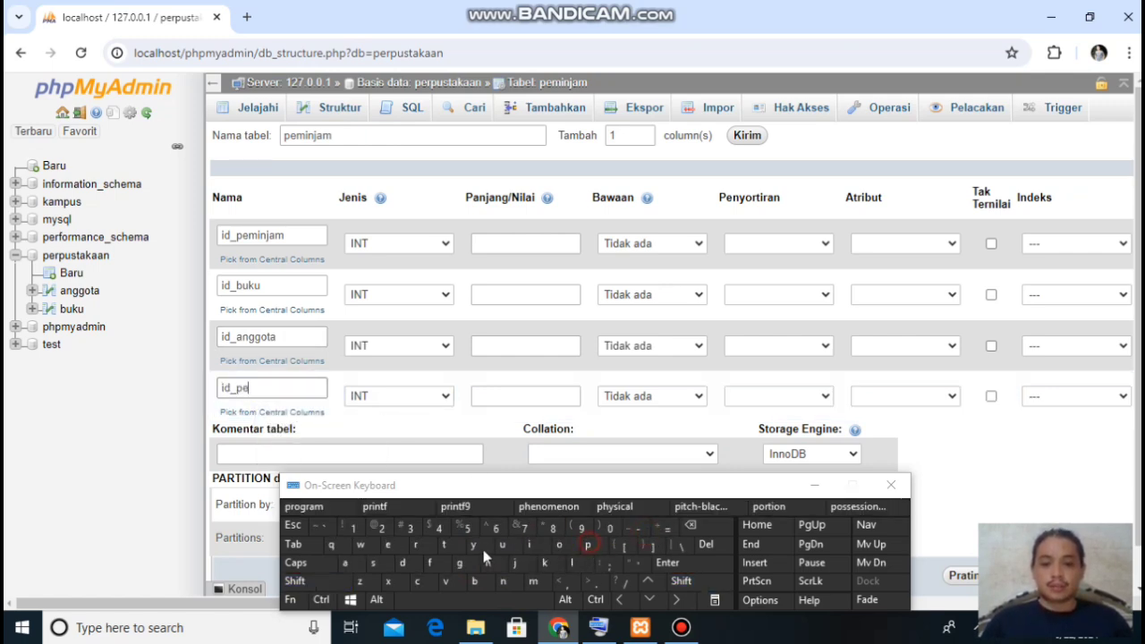
text(tugas)
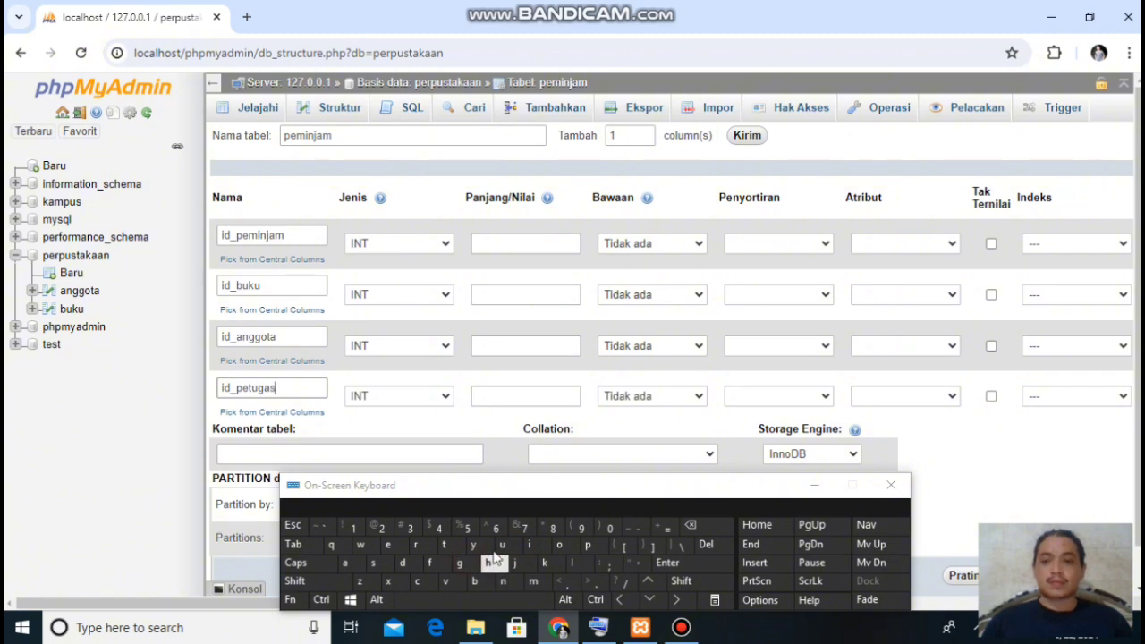
Step: Minimize the on-screen keyboard and set the id_peminjam column's length to 11
click(814, 485)
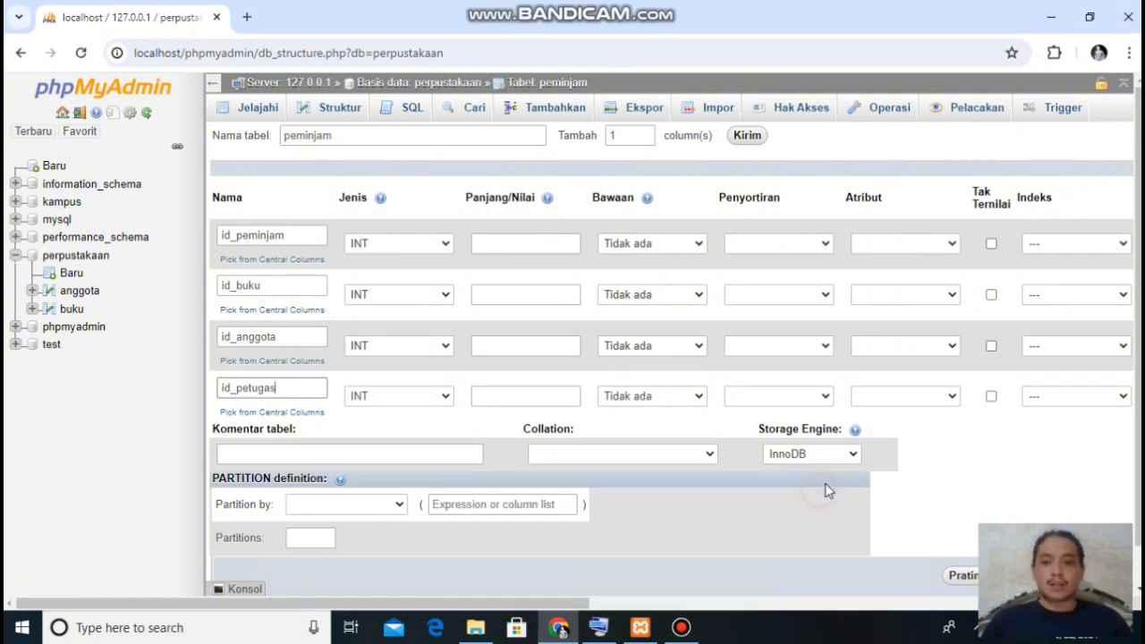
click(548, 244)
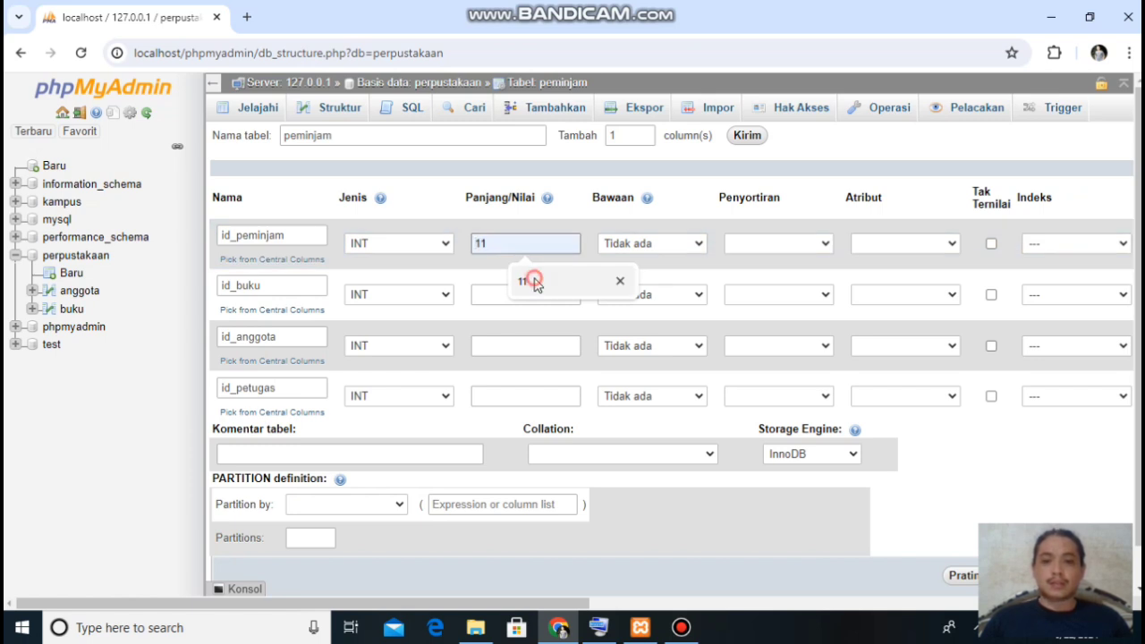
click(533, 282)
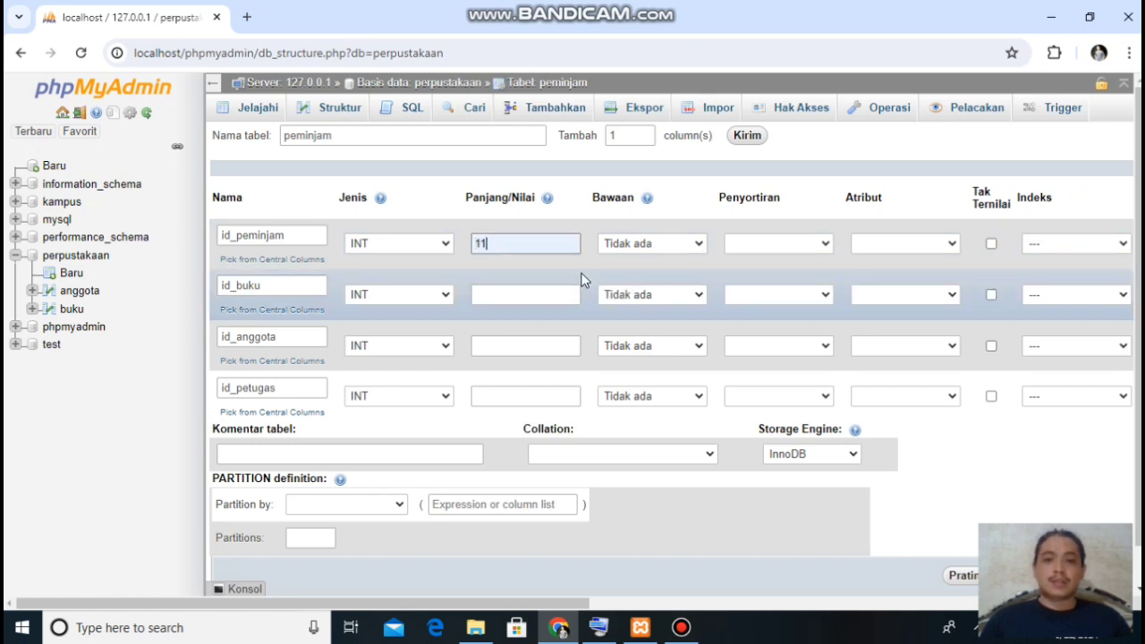
Step: Make id_peminjam the primary key of the peminjam table and enable its Tak Ternilai option
click(1099, 247)
click(1086, 274)
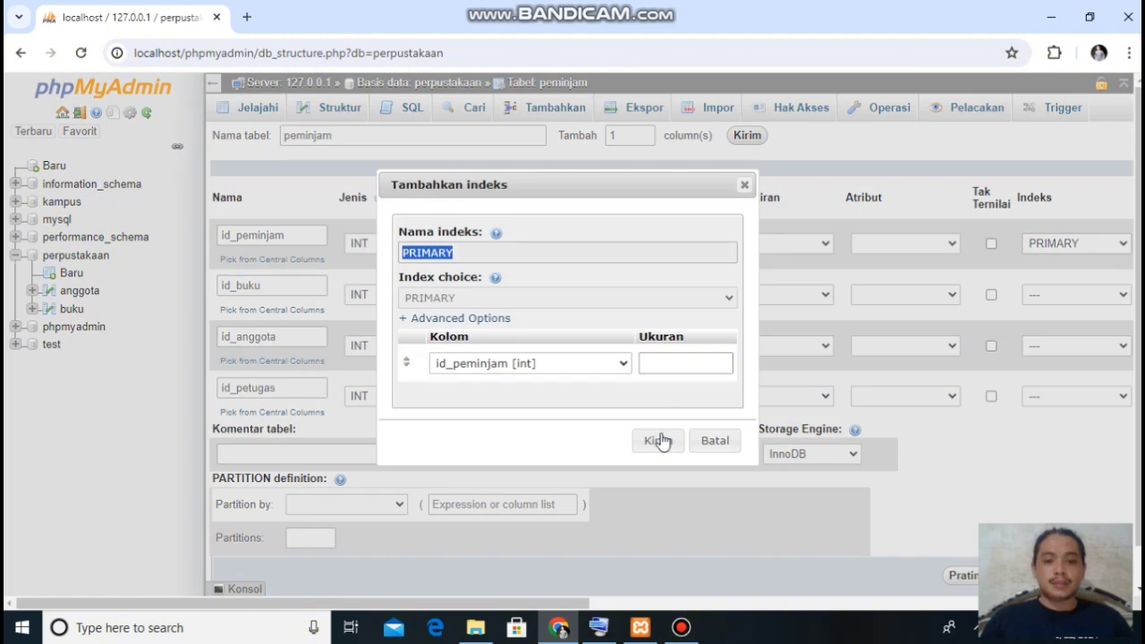
click(658, 440)
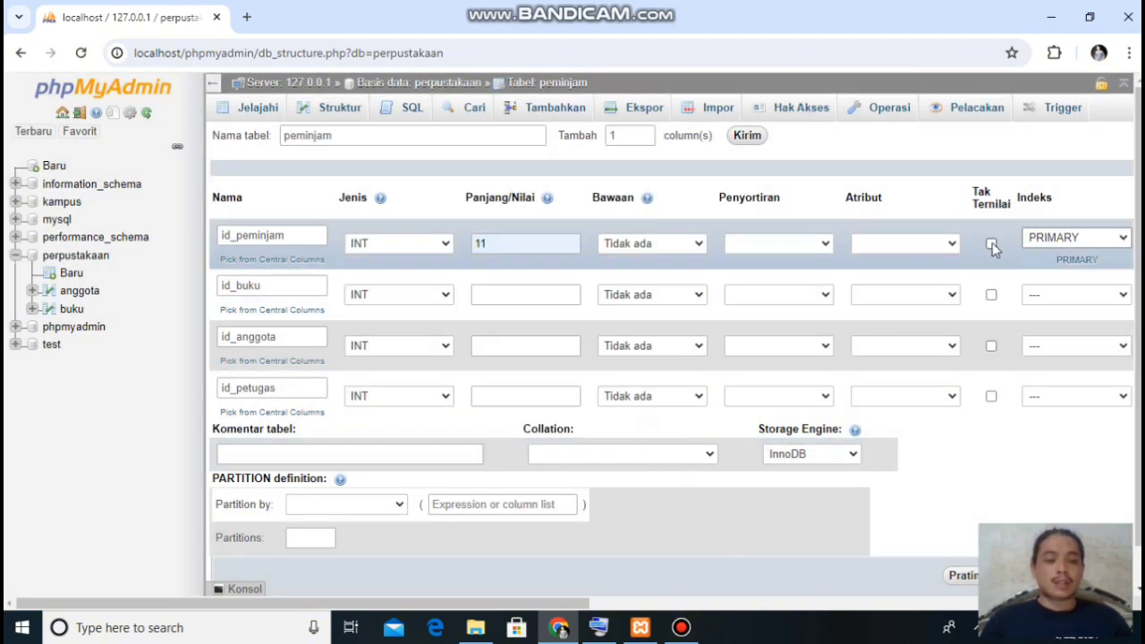
click(991, 243)
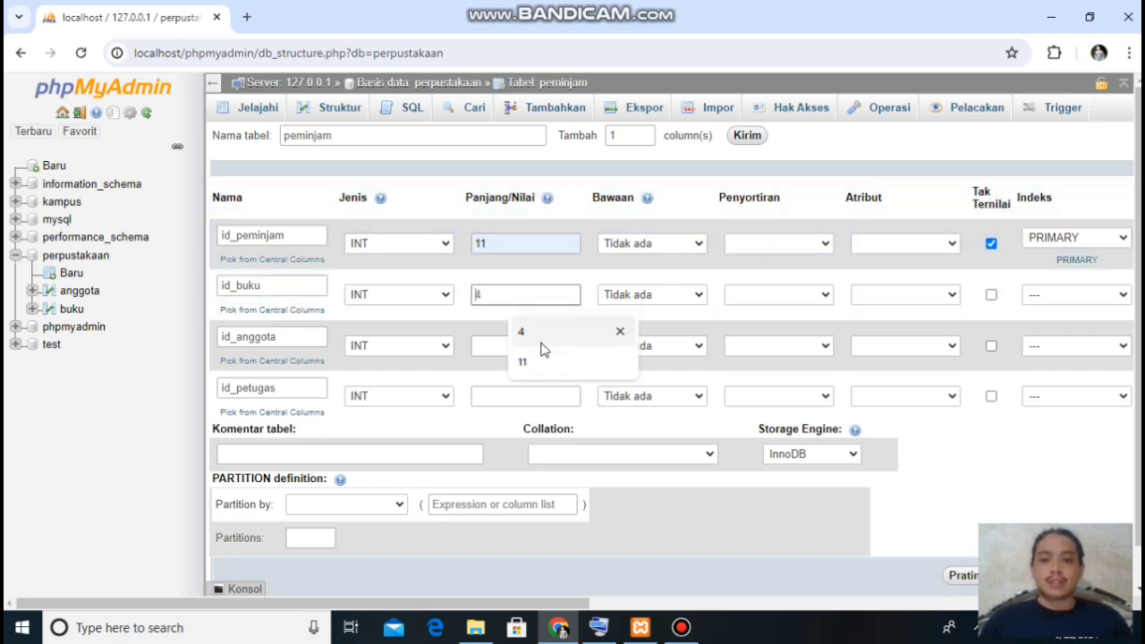
Step: Set the length of the id_buku, id_anggota and id_petugas columns to 11 and save the peminjam table
click(536, 358)
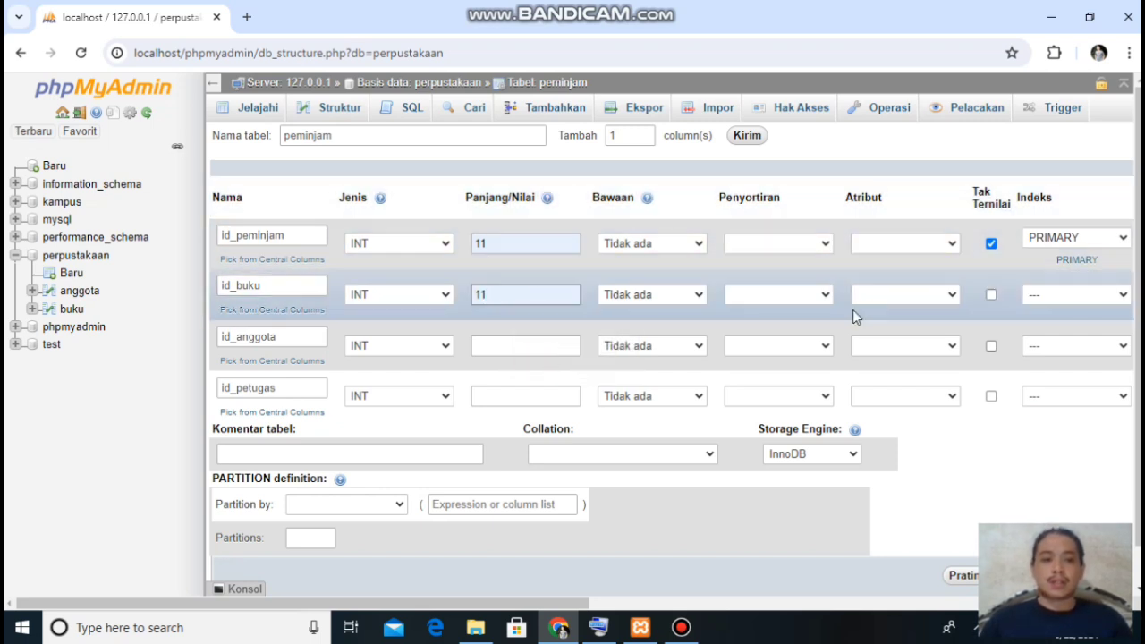
click(498, 345)
click(502, 301)
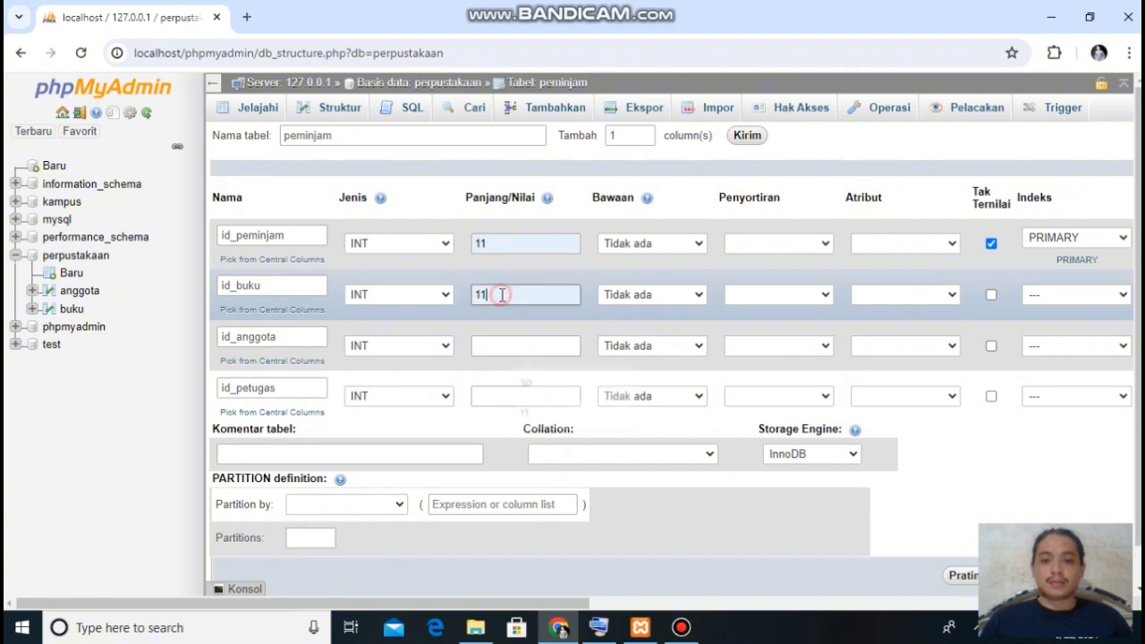
click(495, 346)
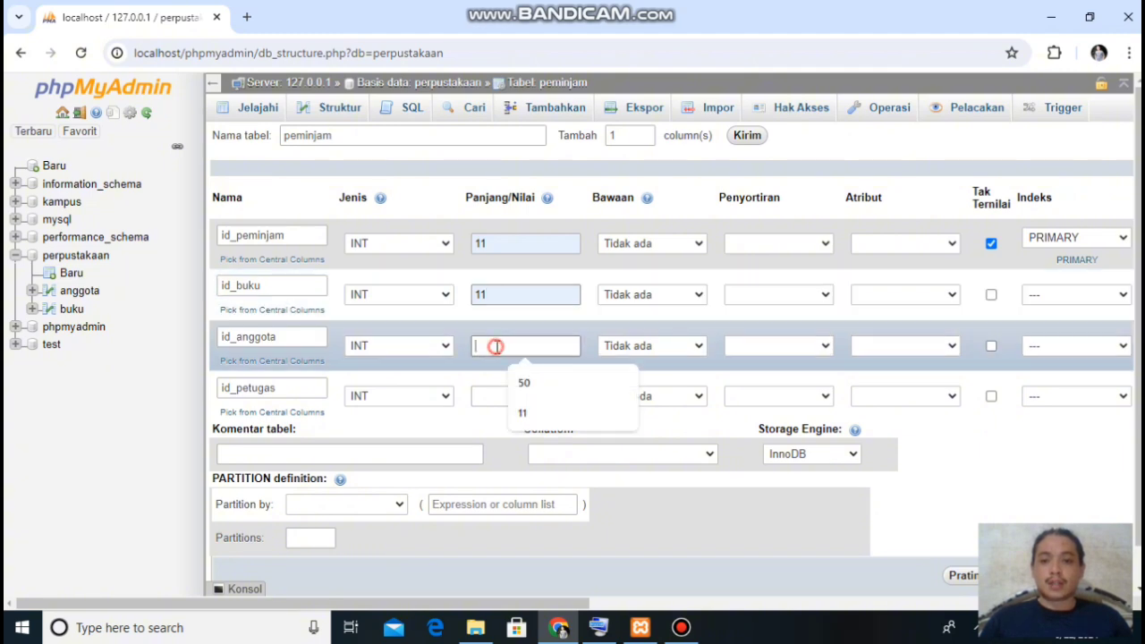
click(536, 415)
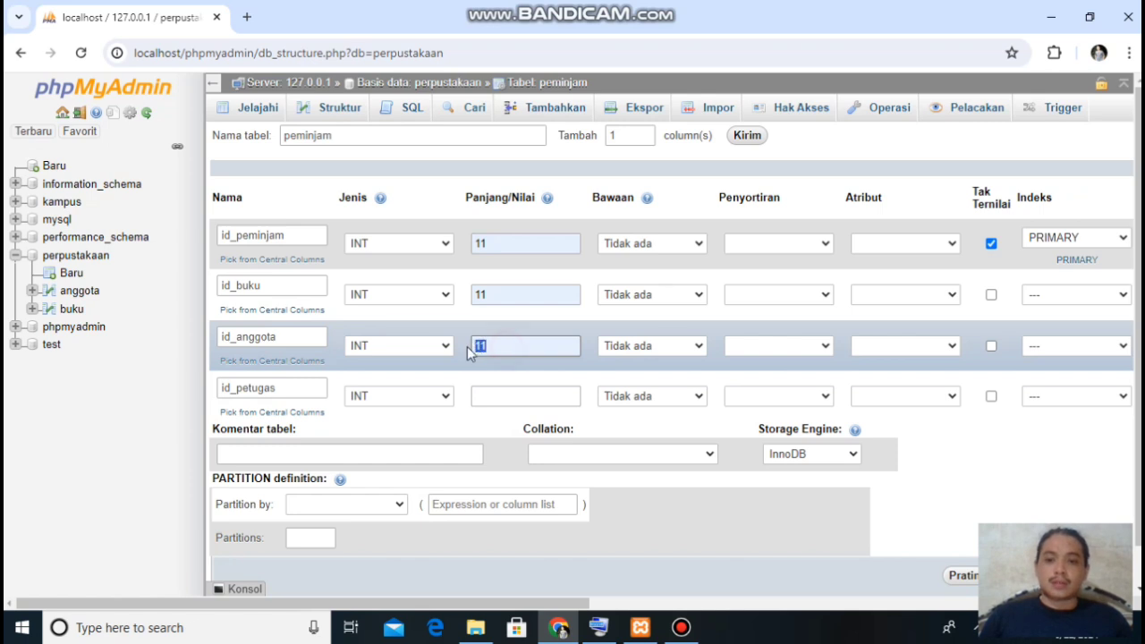
click(523, 396)
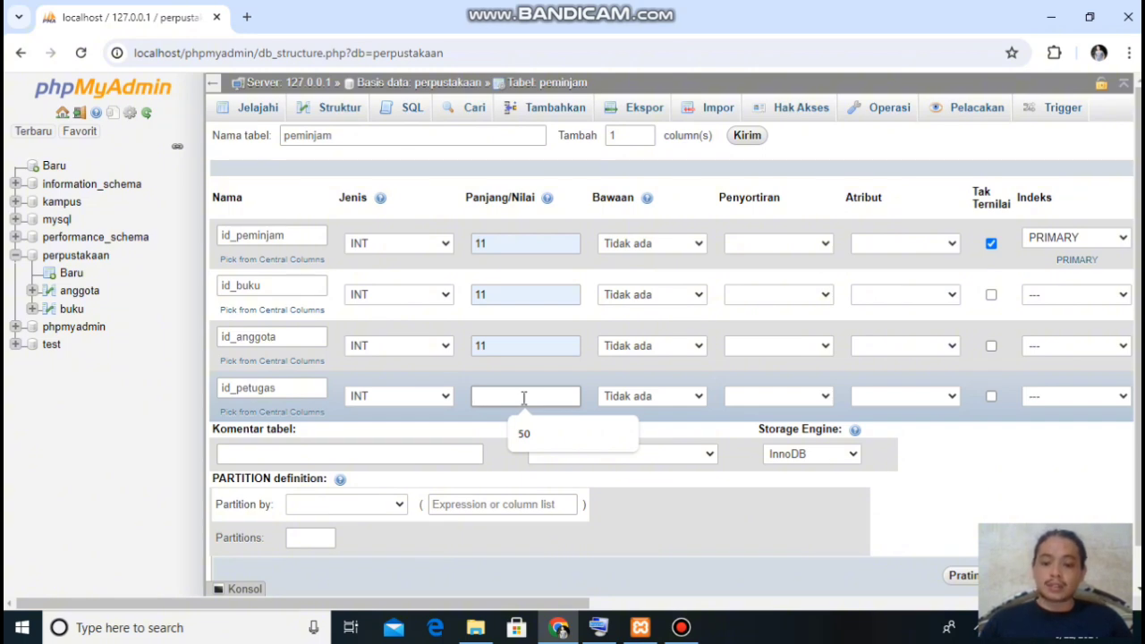
text(11)
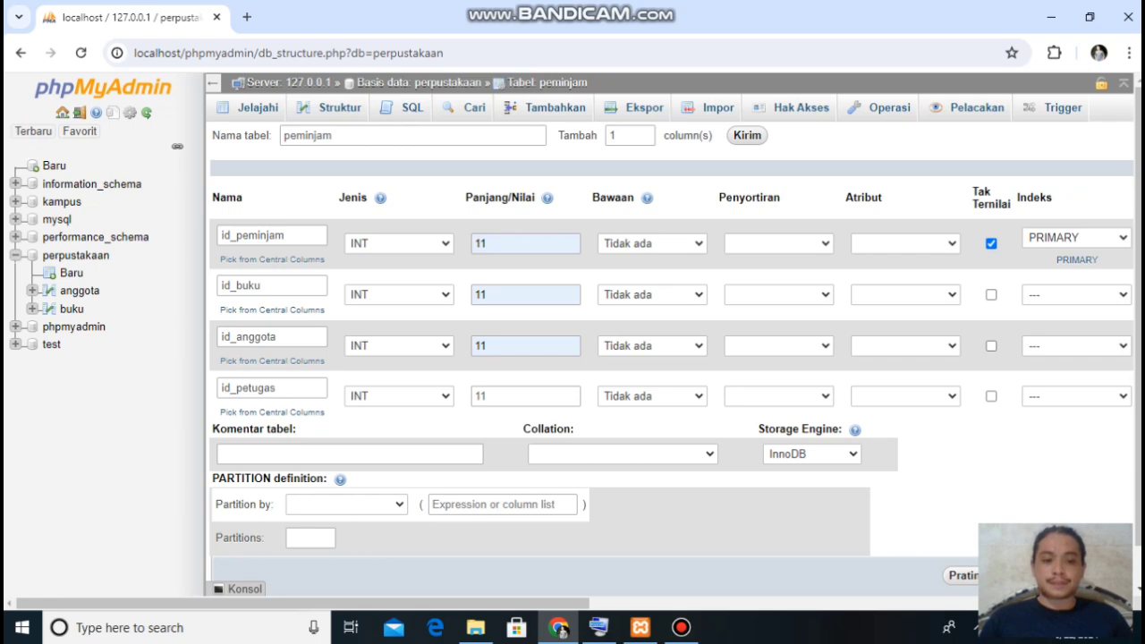
key(Return)
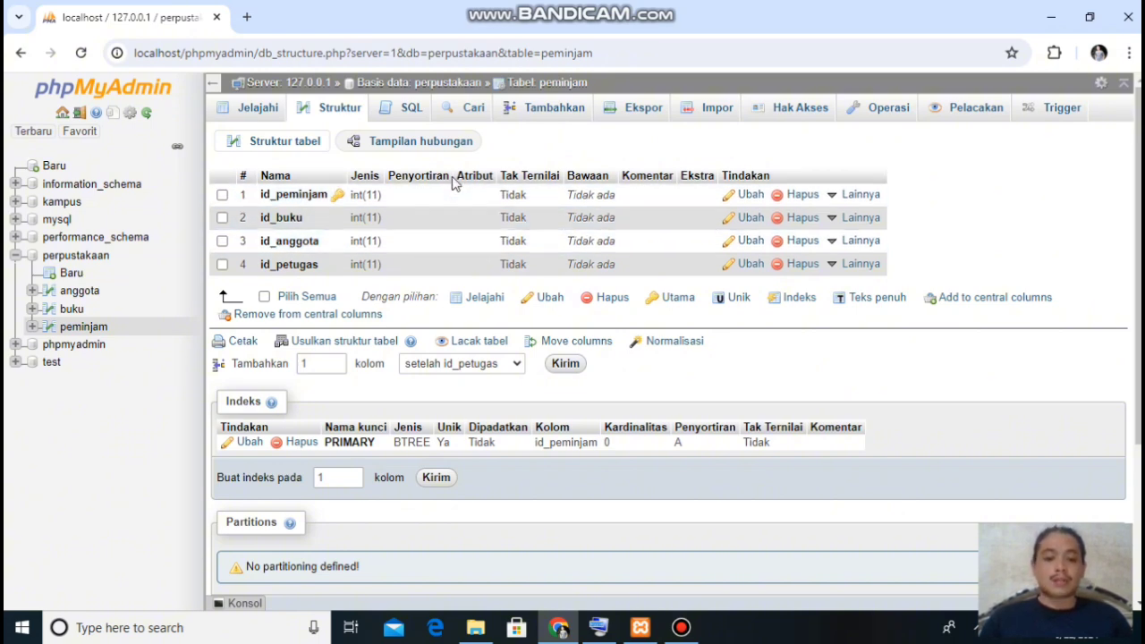
Step: Return to the perpustakaan database and start a new table named pengembalian with 4 columns using the on-screen keyboard
click(408, 85)
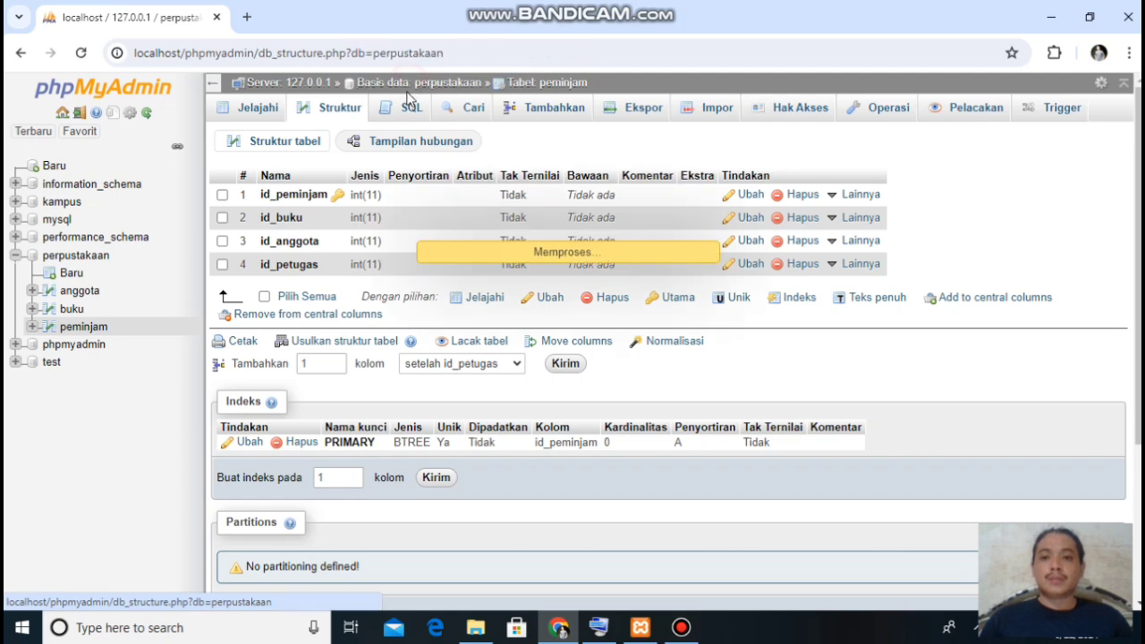
click(361, 408)
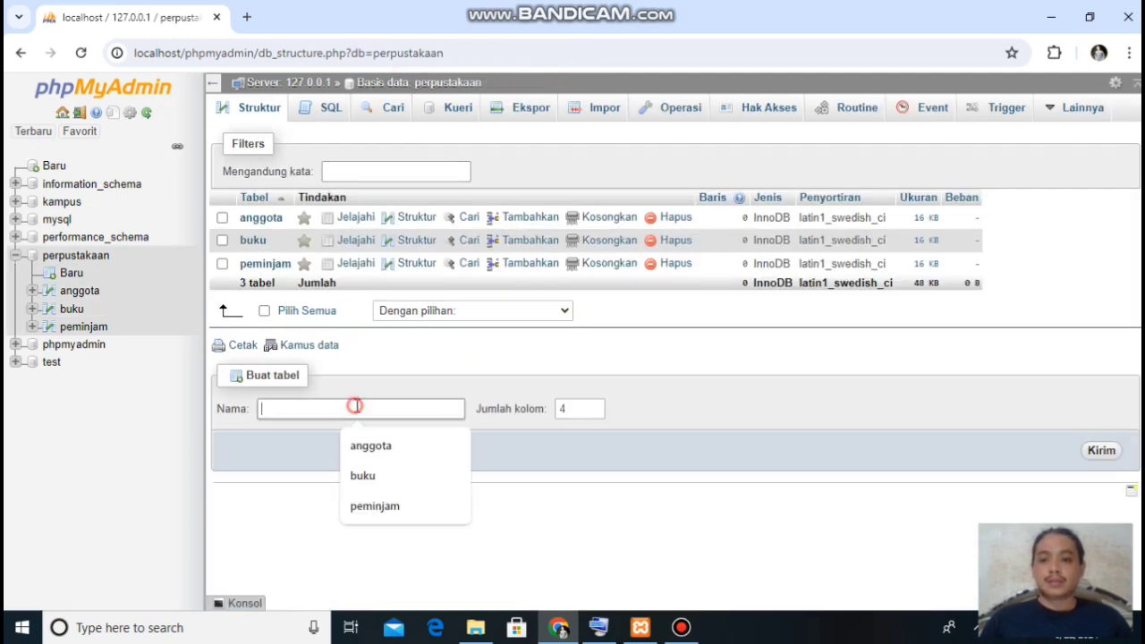
click(599, 627)
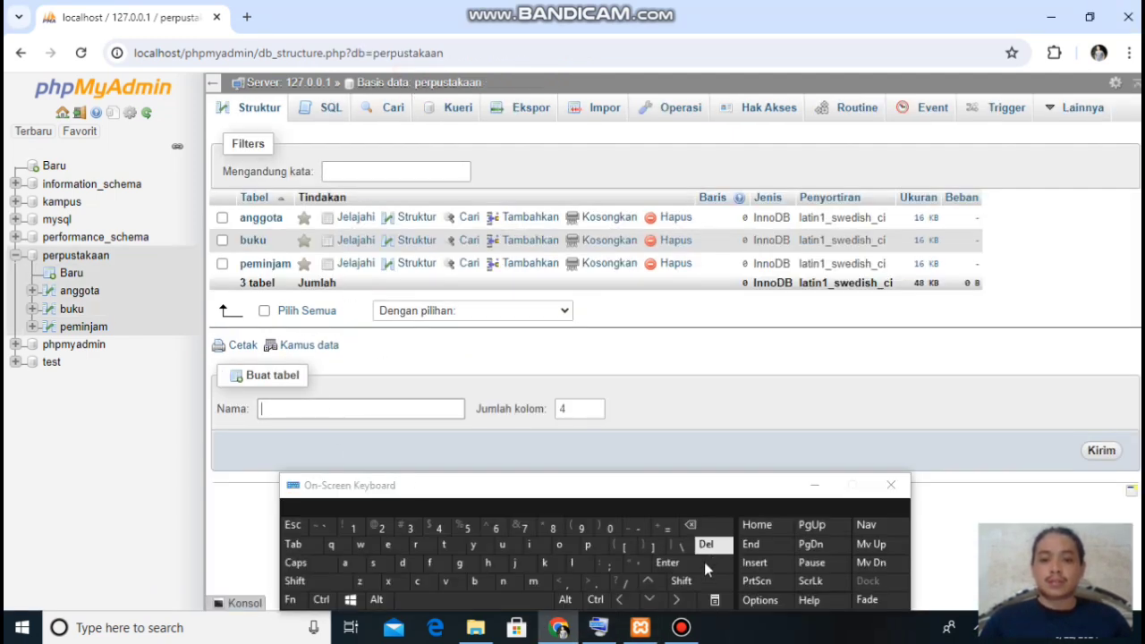
click(588, 544)
click(387, 543)
click(503, 581)
click(459, 562)
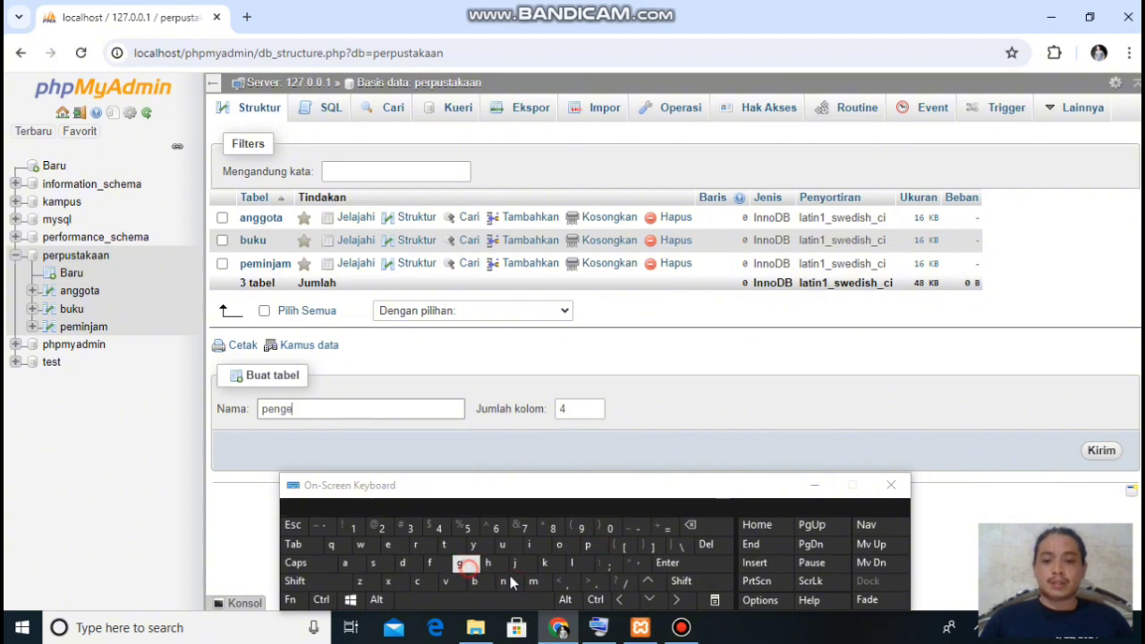
click(387, 543)
click(532, 582)
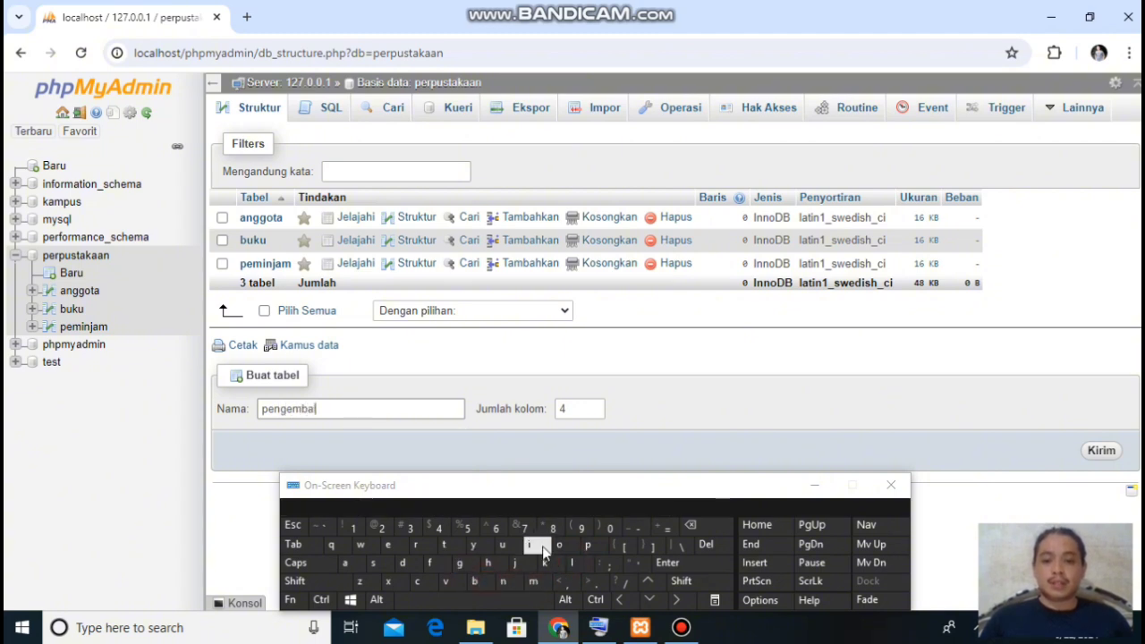
click(505, 582)
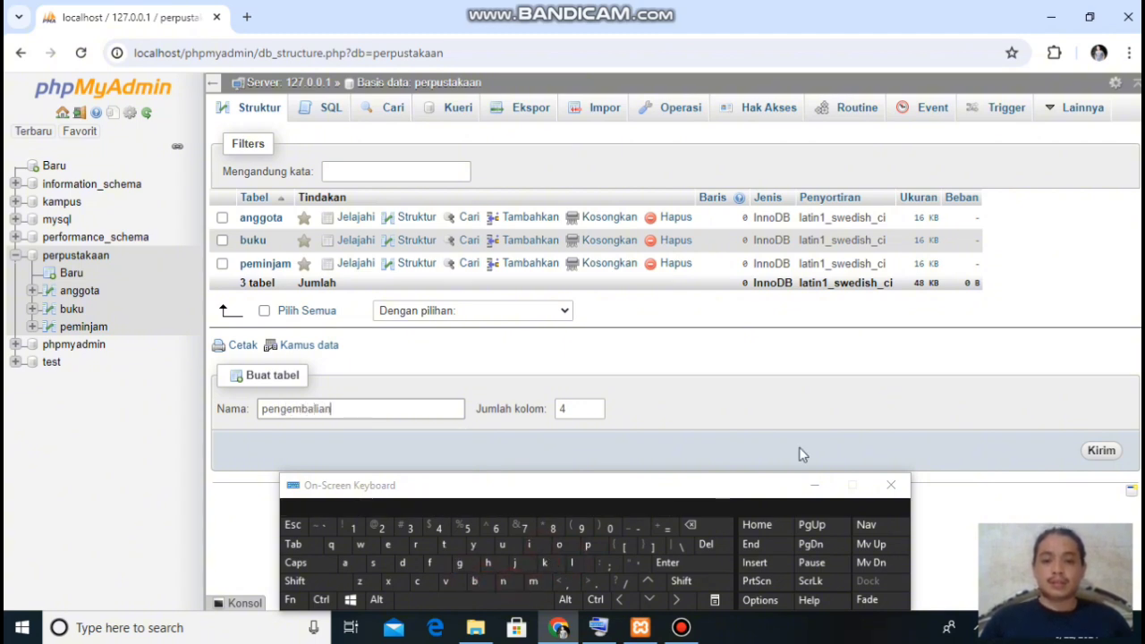
click(1099, 451)
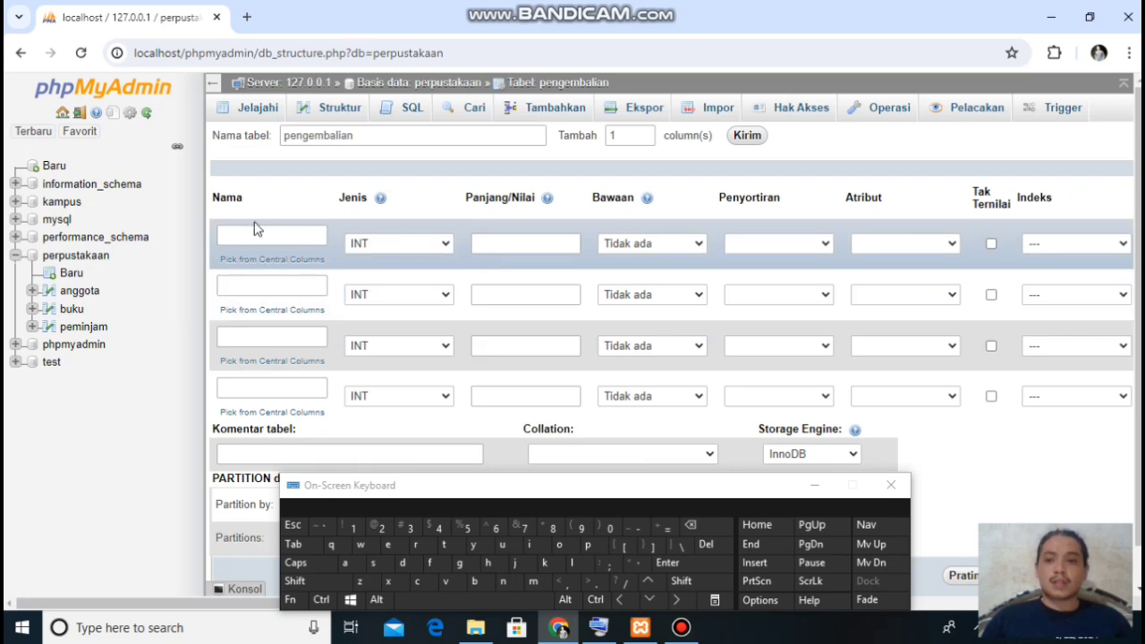
Step: Name the first column of the pengembalian table id_pengembalian
click(254, 230)
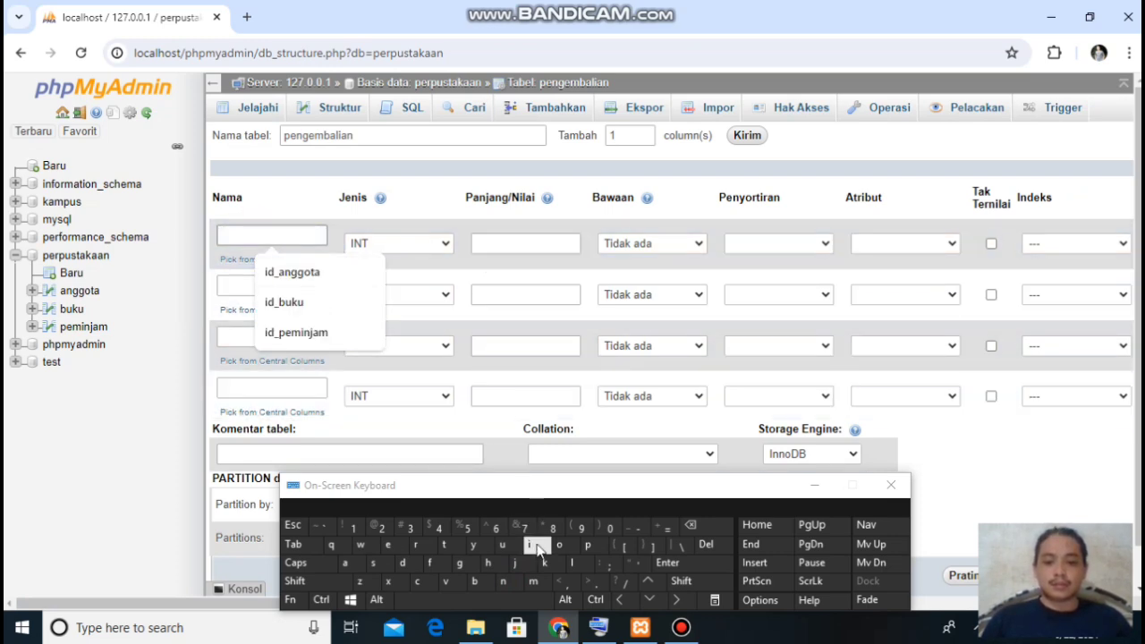
click(537, 548)
click(402, 563)
click(680, 580)
click(637, 527)
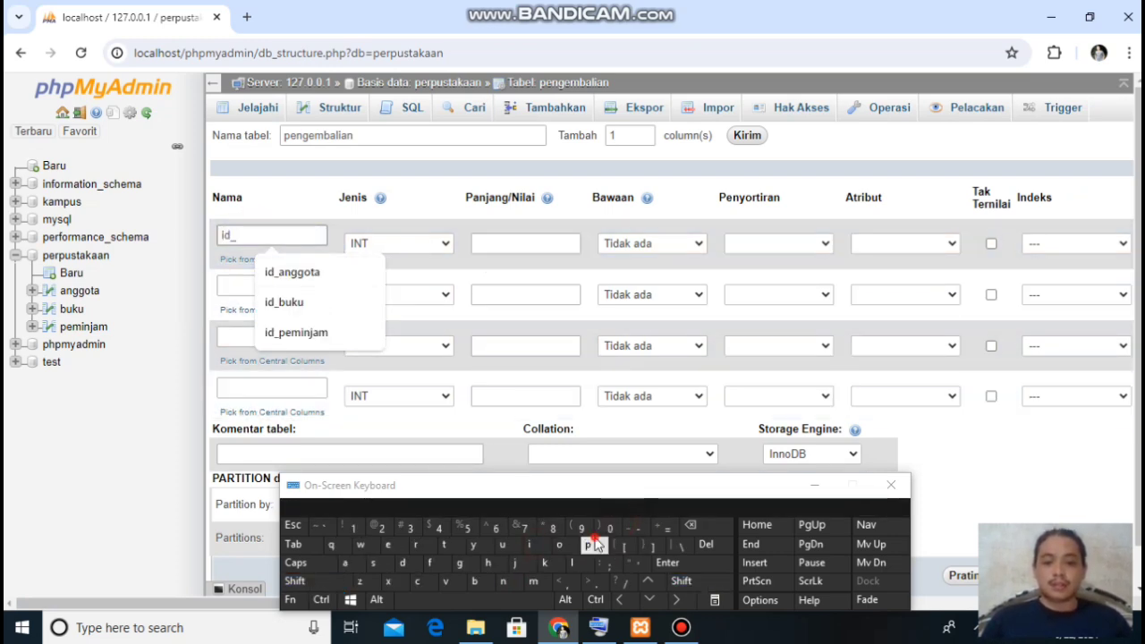
click(595, 545)
click(387, 544)
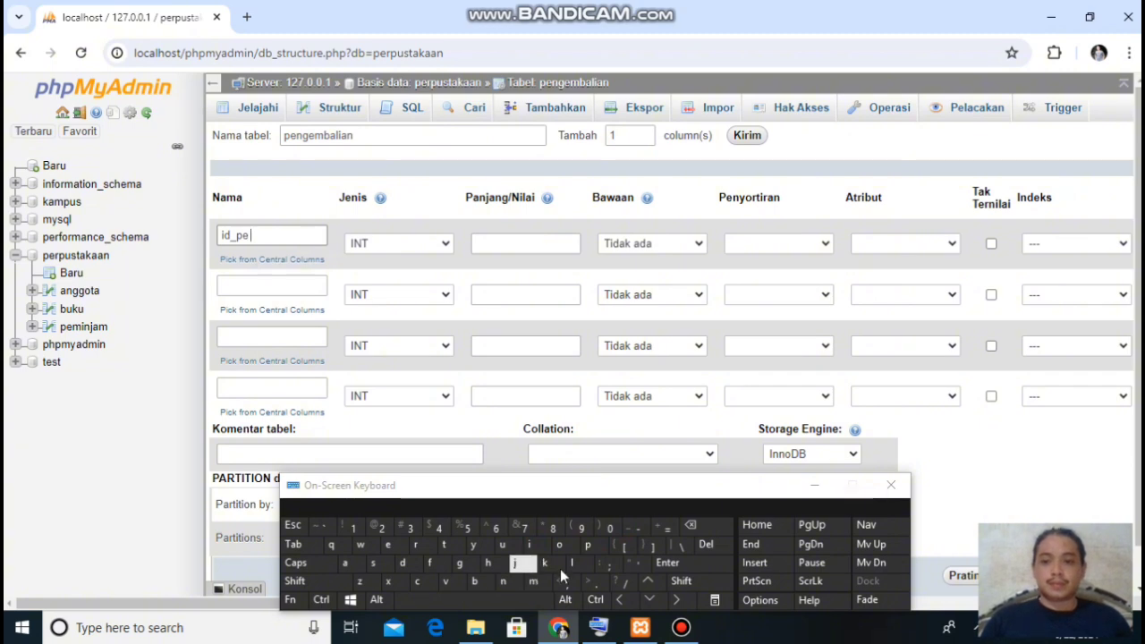
click(502, 580)
click(458, 562)
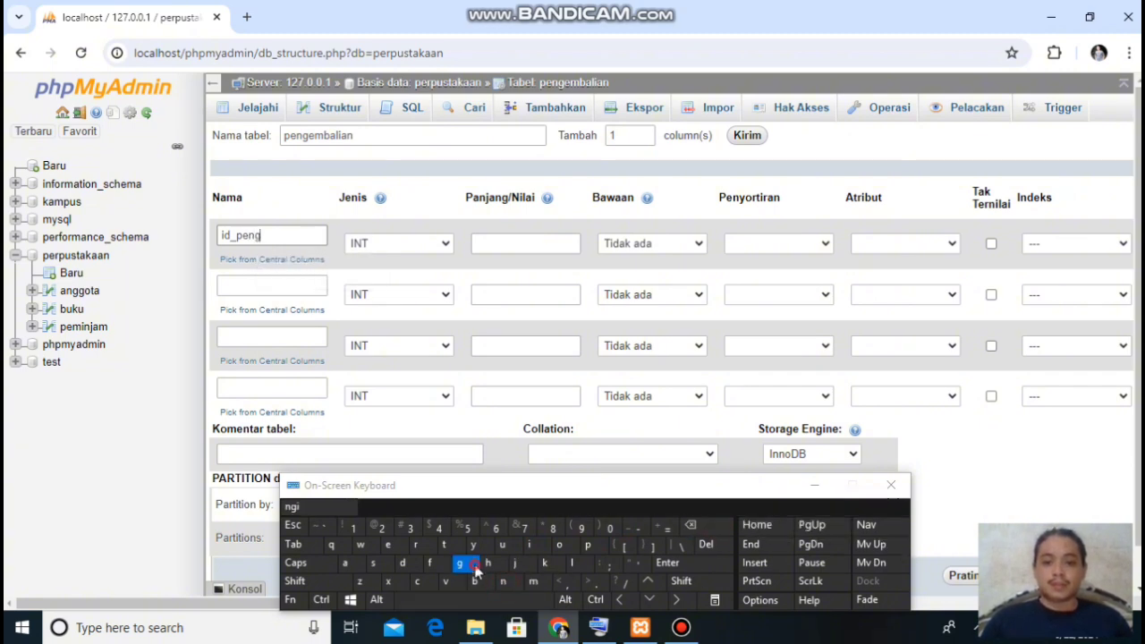
click(387, 544)
click(533, 581)
click(474, 580)
text(a)
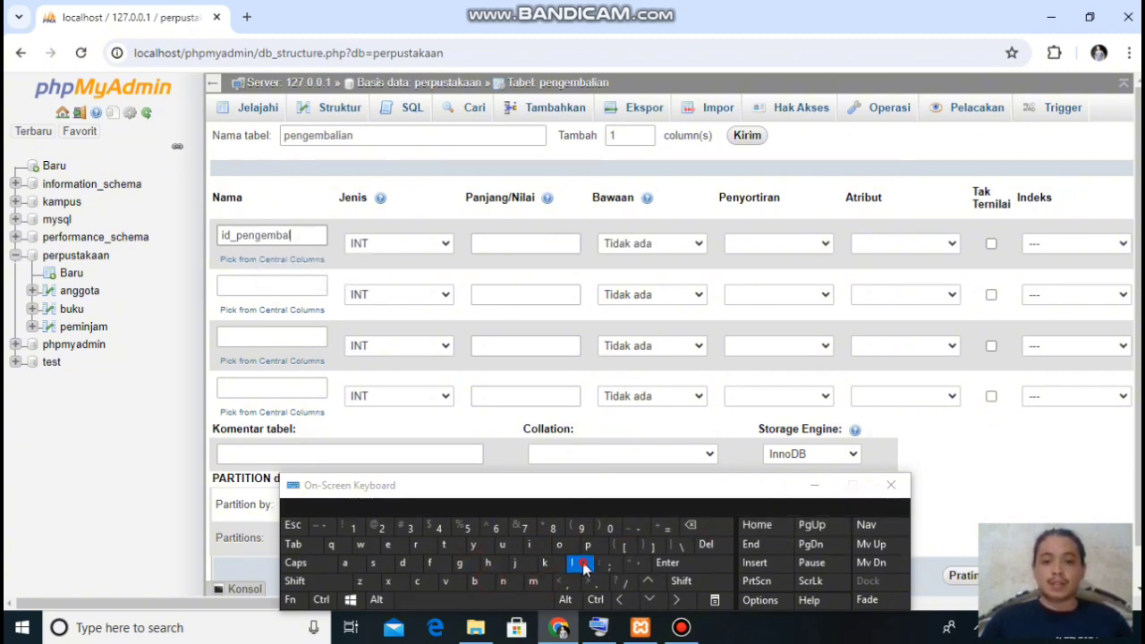
text(l)
click(535, 544)
click(344, 562)
click(504, 582)
Step: Name the second column of the pengembalian table id_buku
click(240, 284)
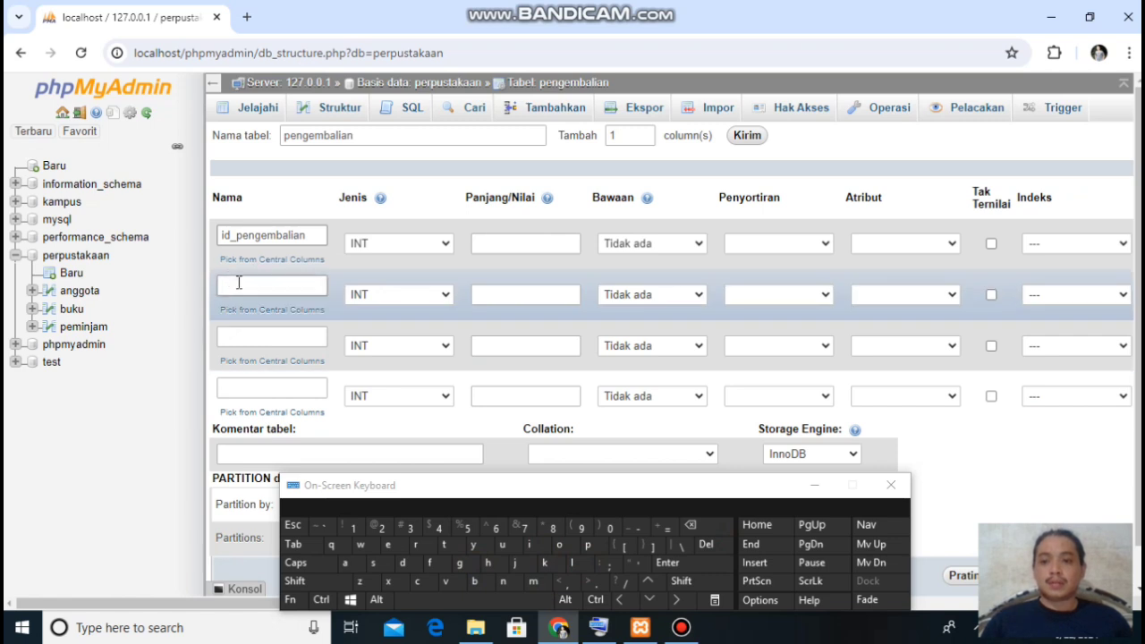
click(528, 545)
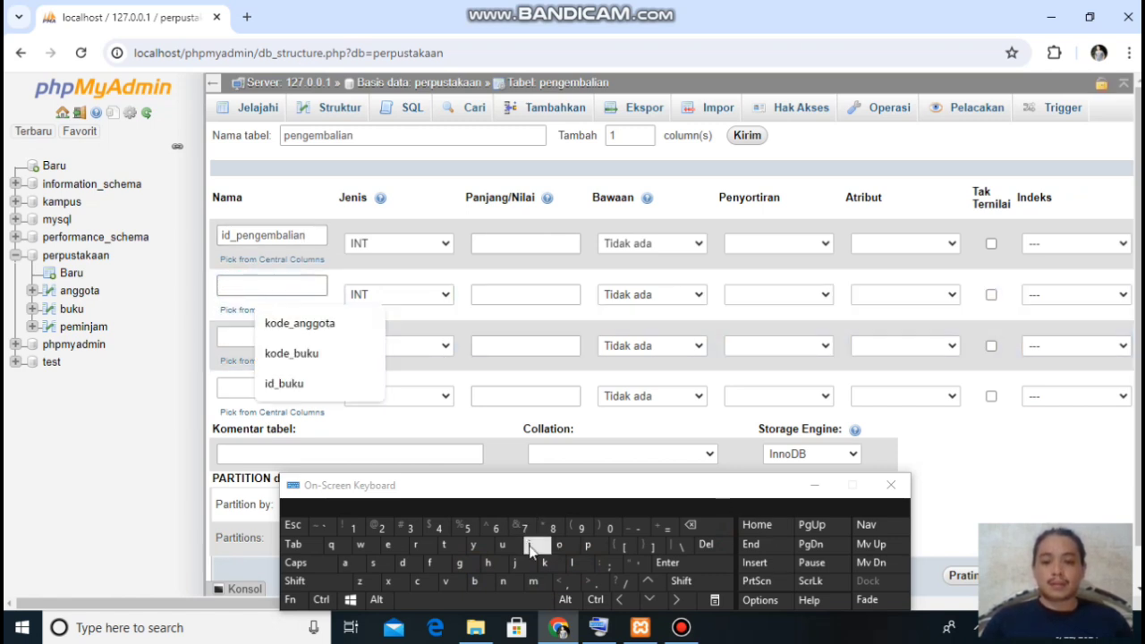
click(401, 562)
click(294, 580)
click(637, 528)
click(474, 581)
click(501, 545)
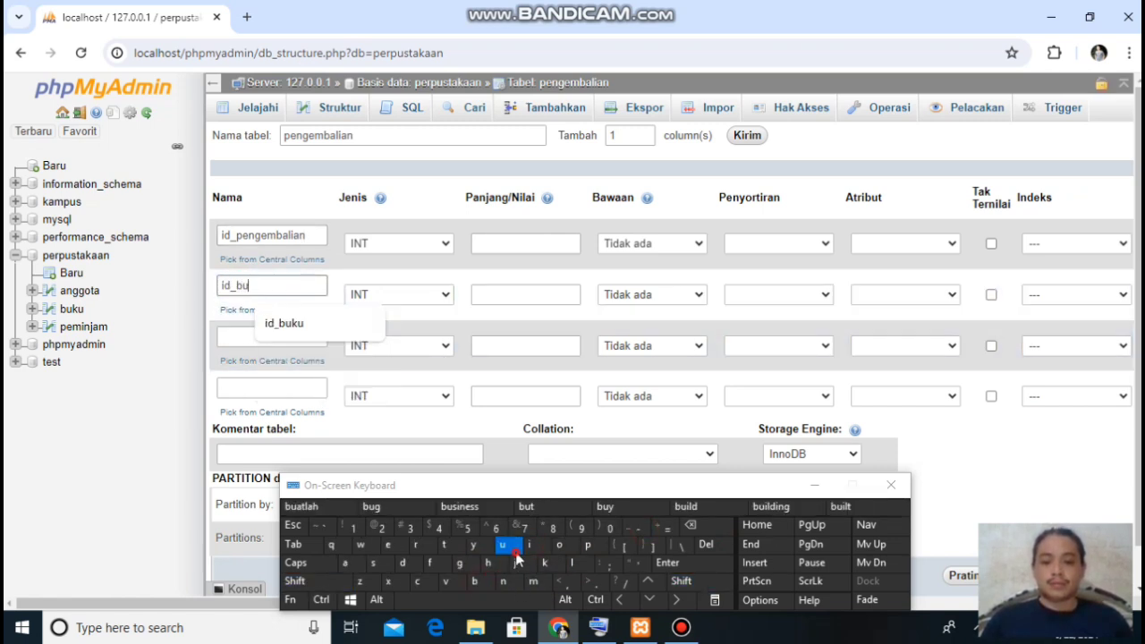
click(544, 562)
click(516, 546)
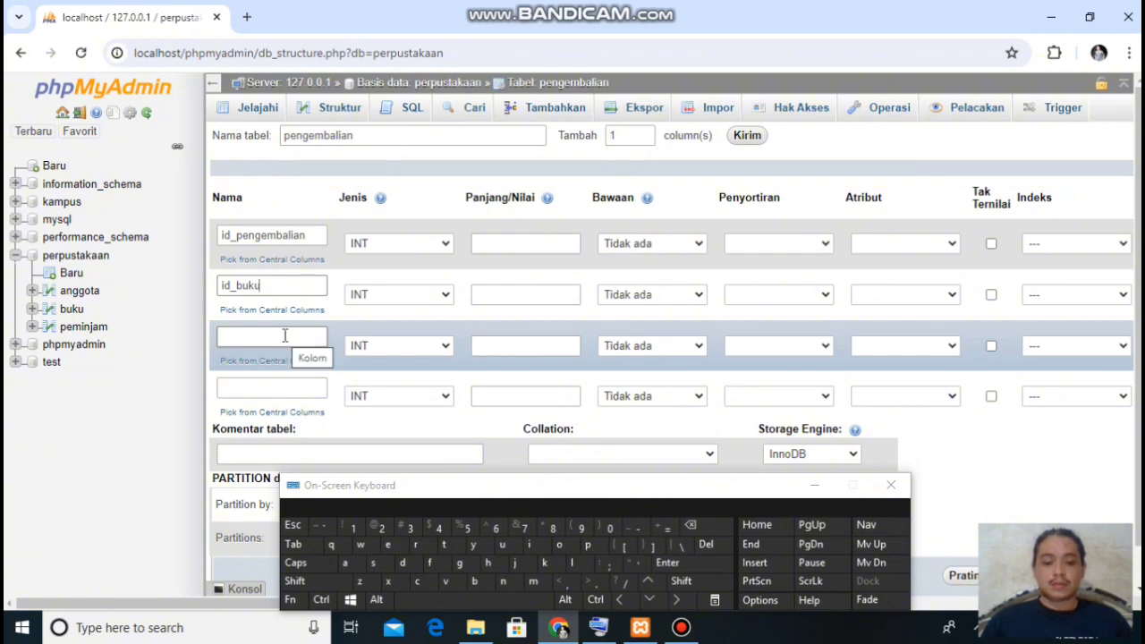
Step: Name the third column of the pengembalian table id_anggota
click(282, 336)
text(id_a)
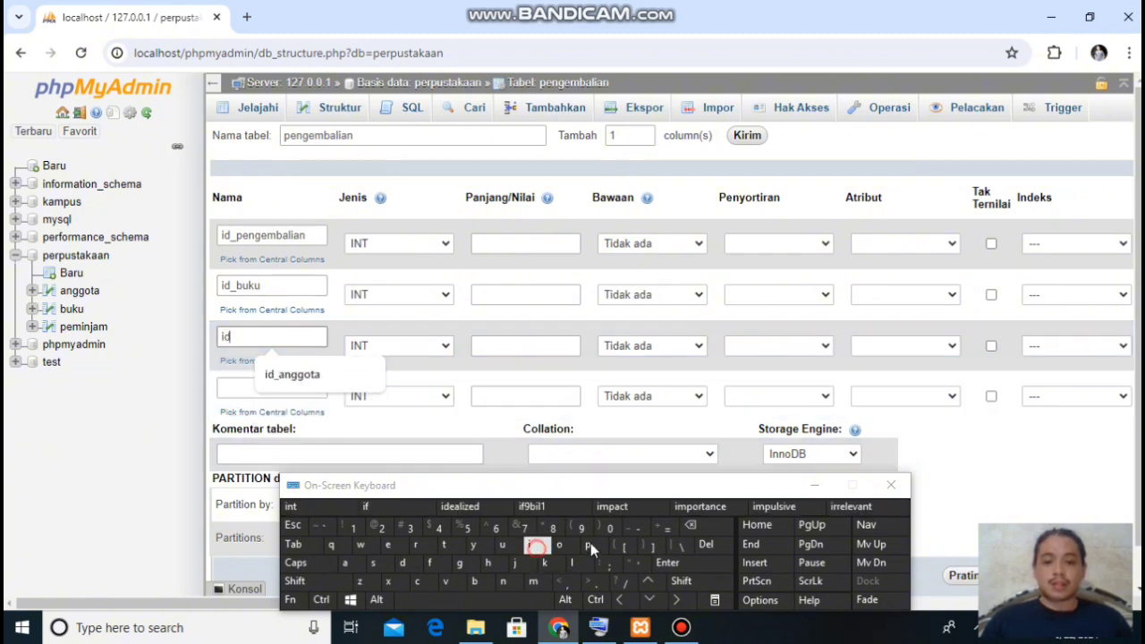
click(502, 581)
click(459, 562)
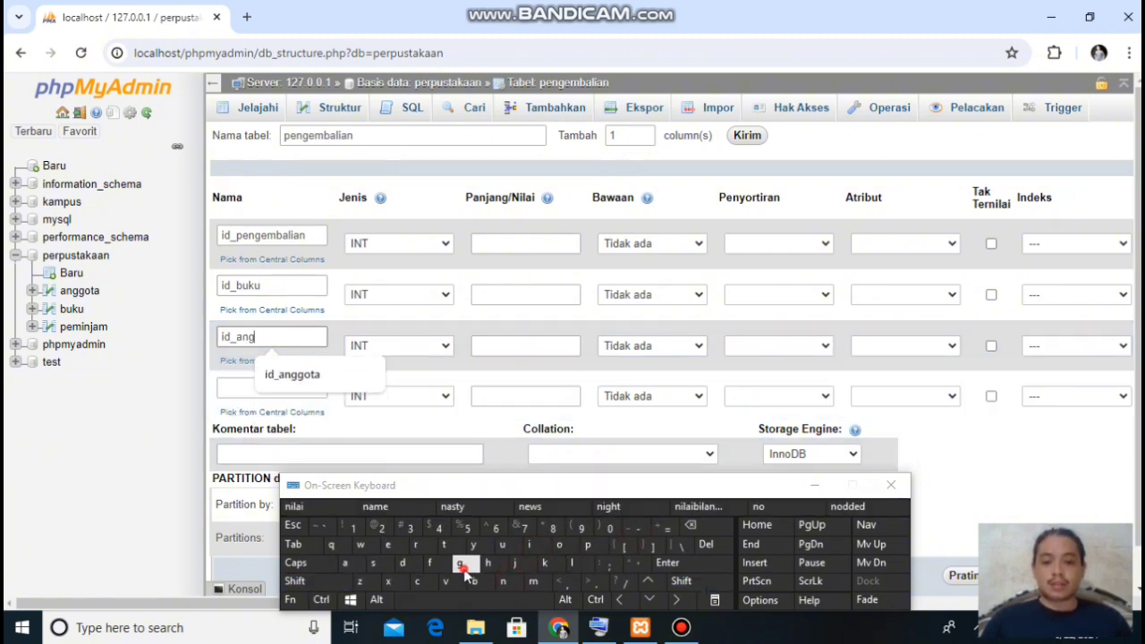
click(459, 562)
text(ota)
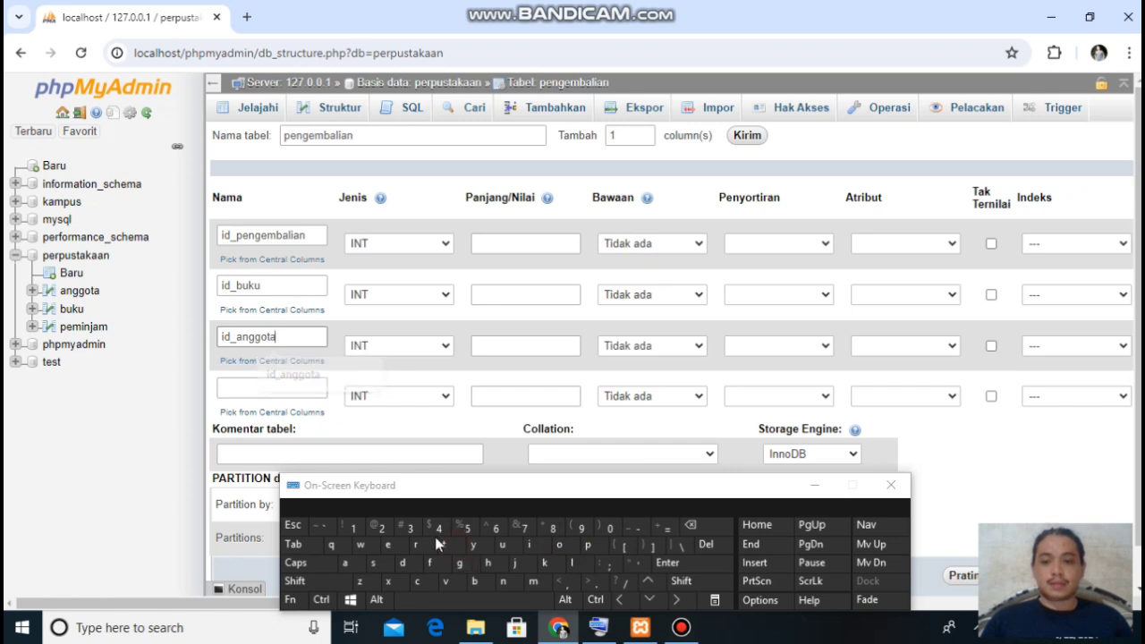
Step: Name the fourth column of the pengembalian table id_petugas and minimize the on-screen keyboard
click(273, 379)
click(269, 386)
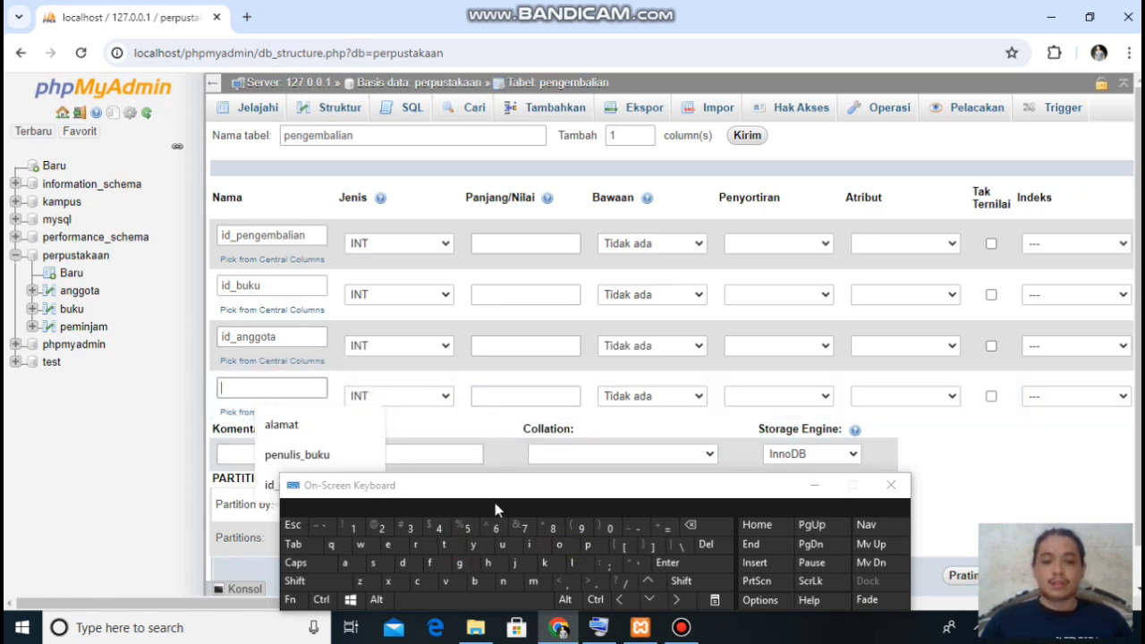
text(id)
click(680, 580)
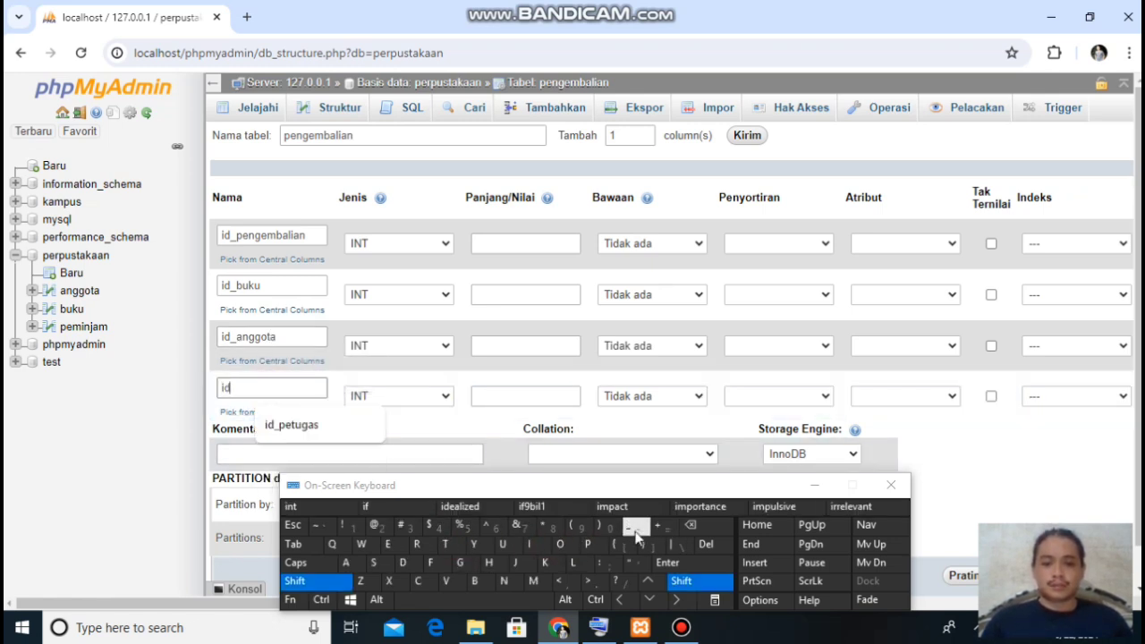
click(637, 527)
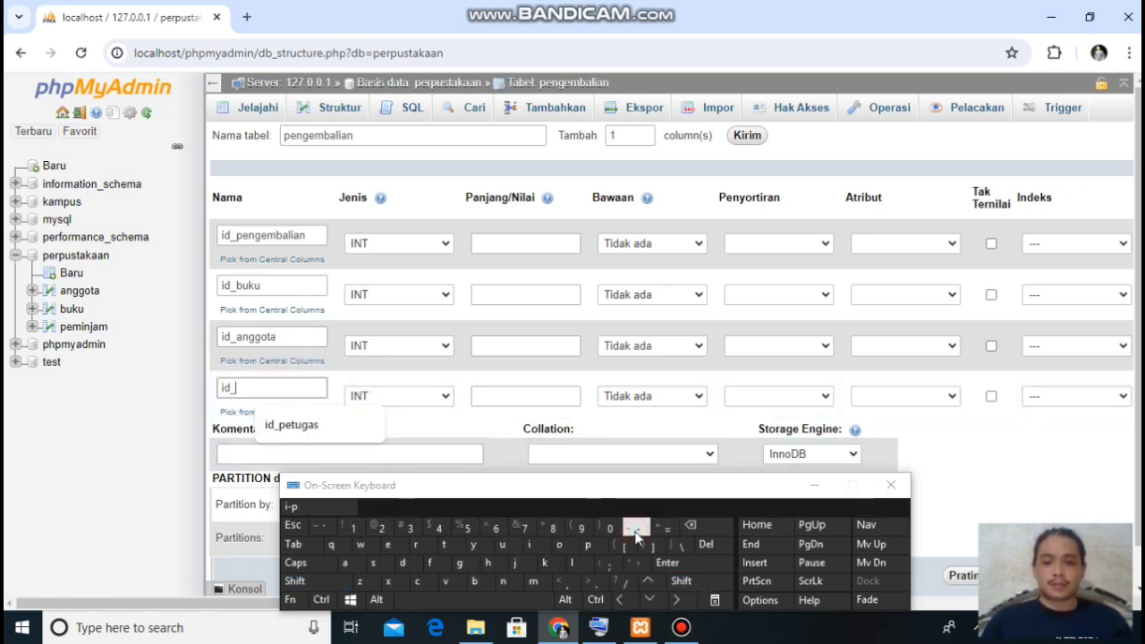
click(587, 544)
click(388, 544)
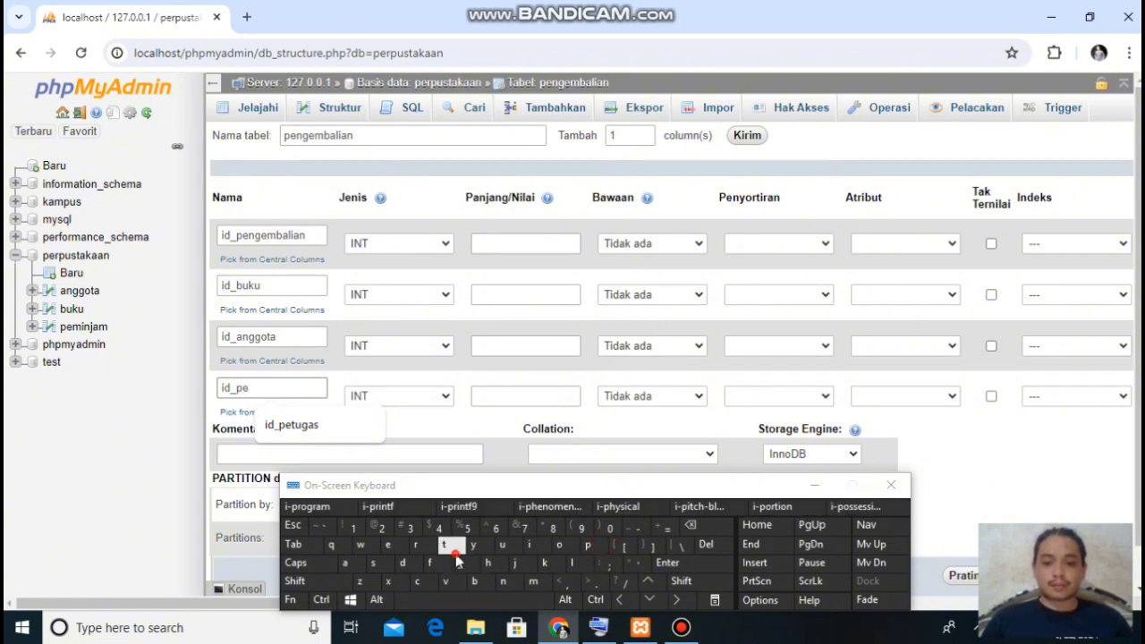
click(443, 544)
click(503, 545)
click(459, 562)
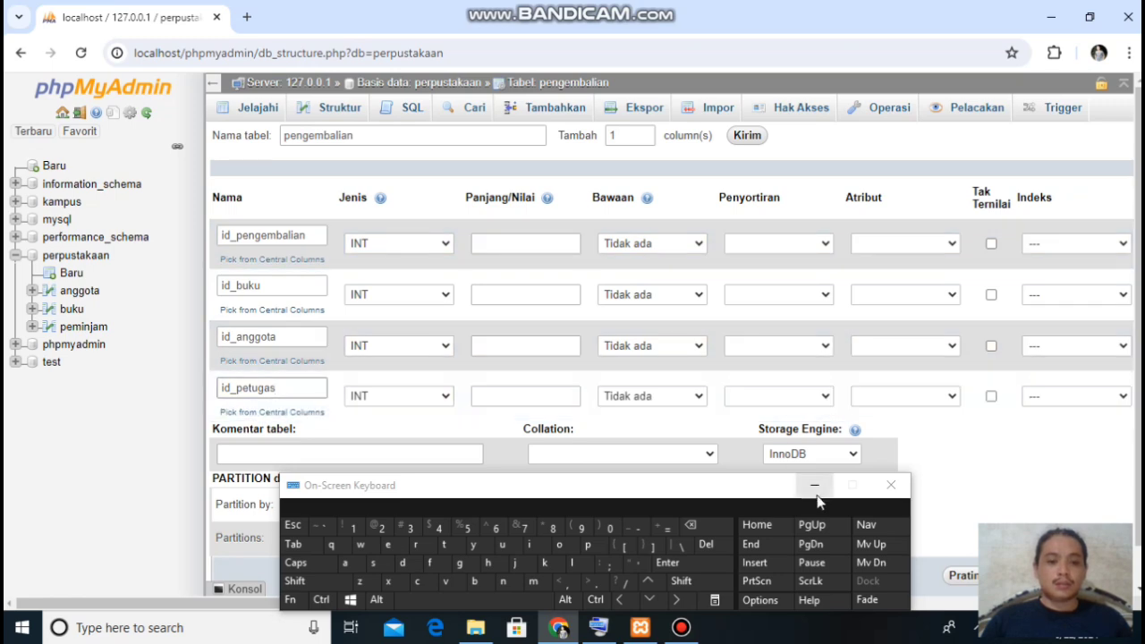
click(819, 492)
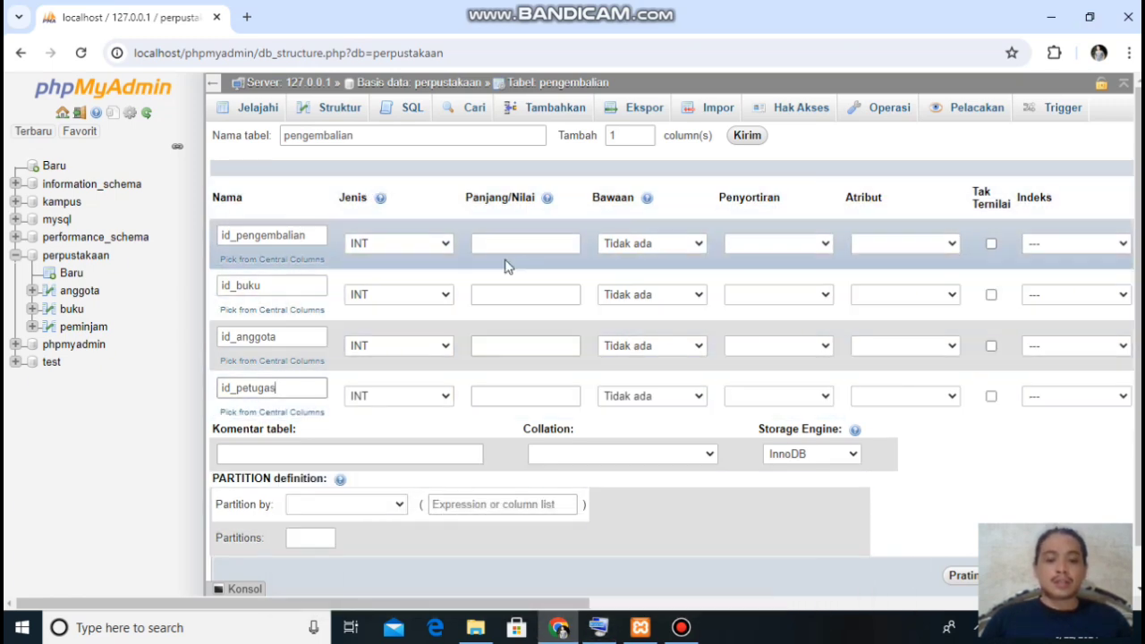
Step: Give id_pengembalian a length of 11, make it the PRIMARY index, and mark it as nullable
click(528, 243)
click(529, 280)
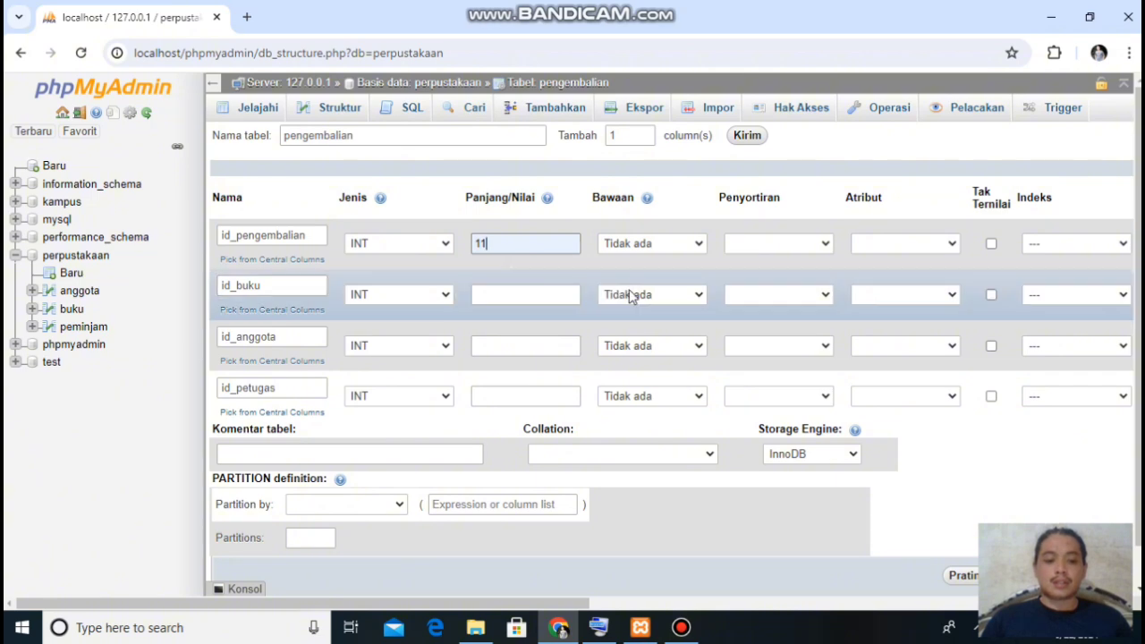
click(1082, 242)
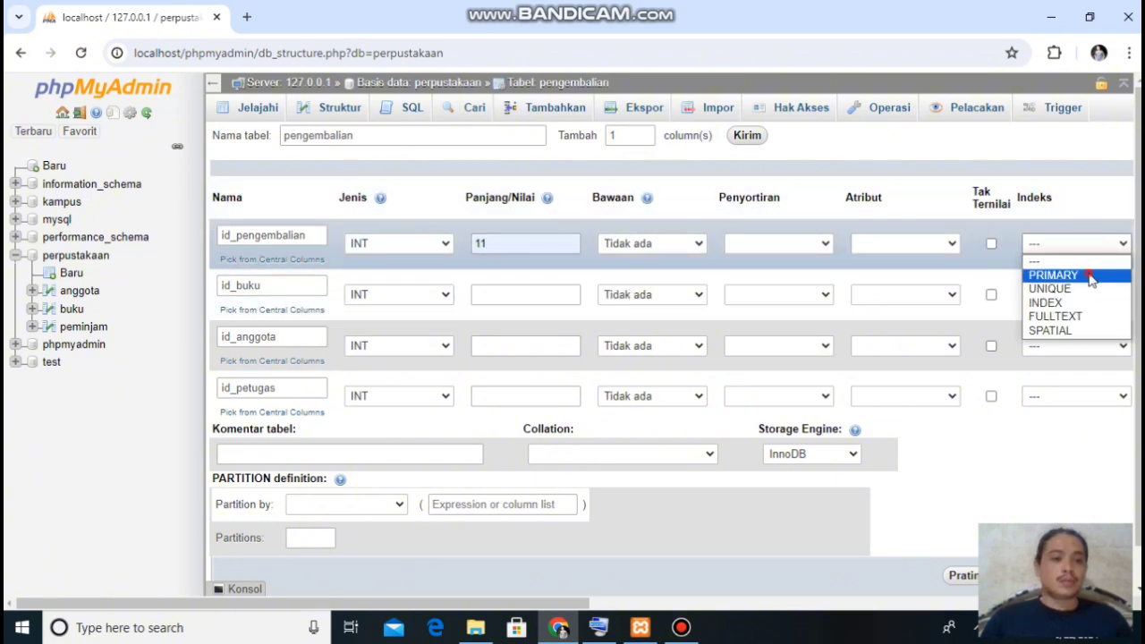
click(1090, 276)
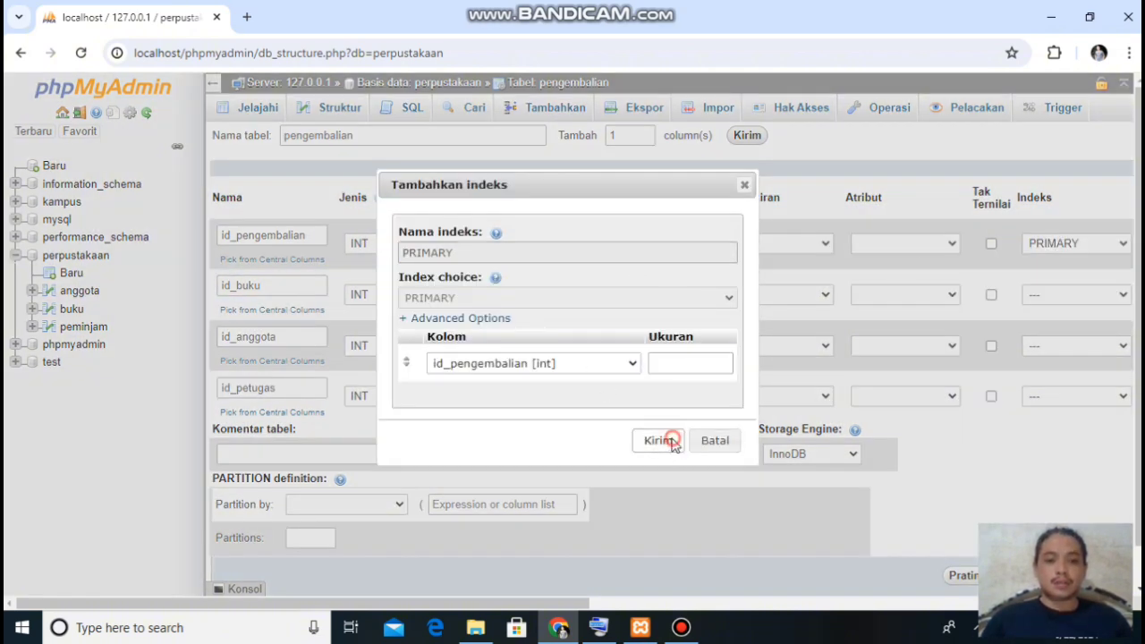
click(666, 440)
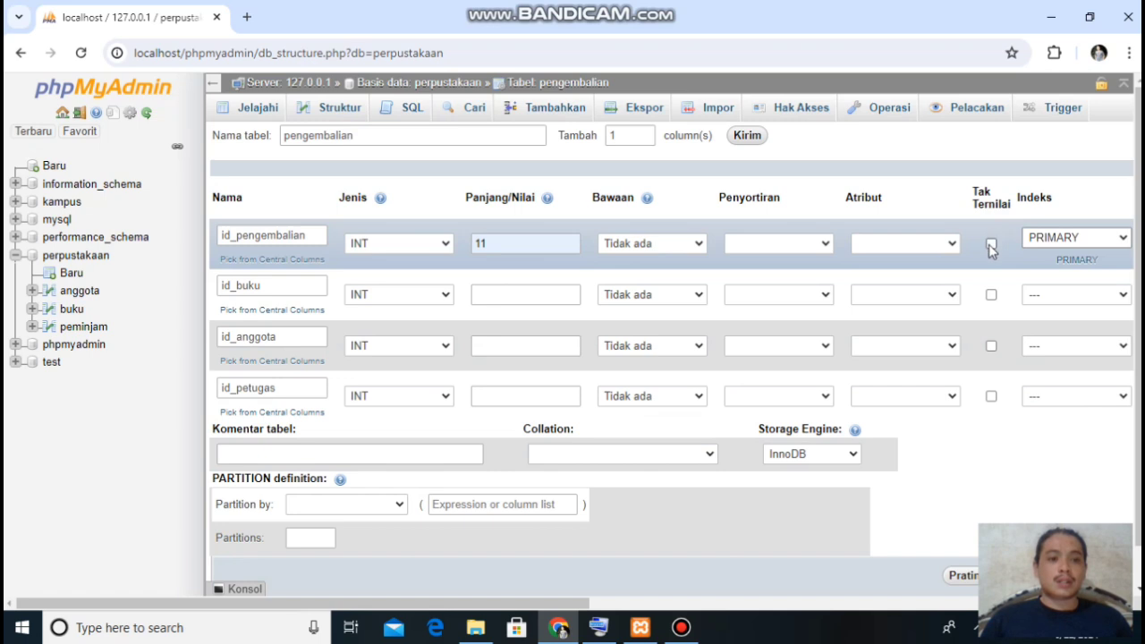
click(990, 245)
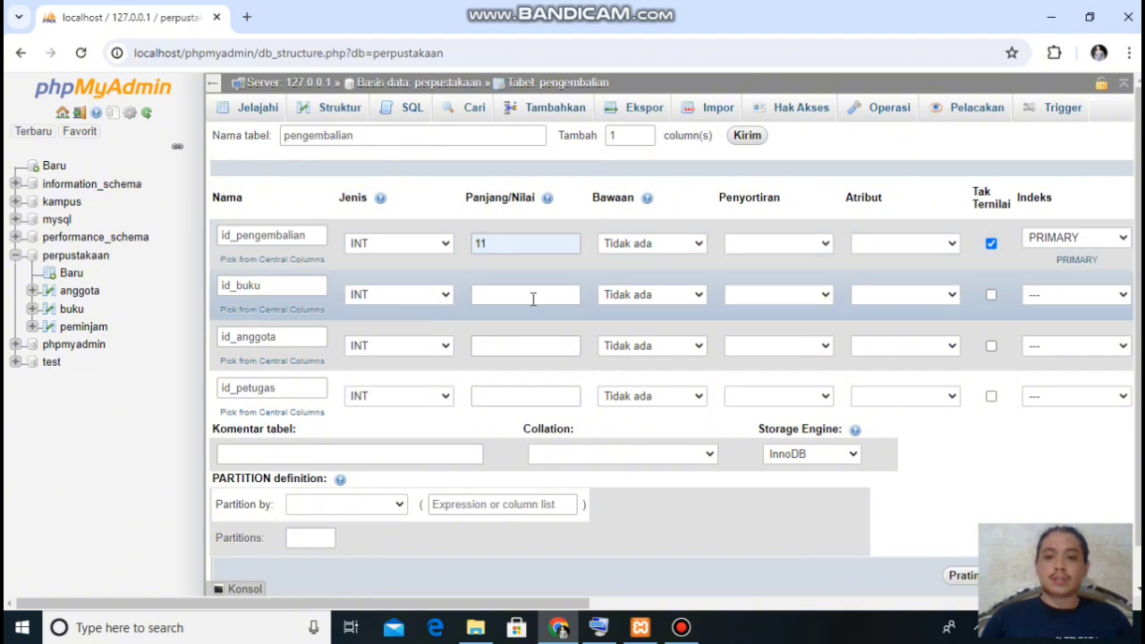
Step: Set the lengths of id_buku, id_anggota and id_petugas to 11 and save the pengembalian table
click(537, 296)
click(536, 361)
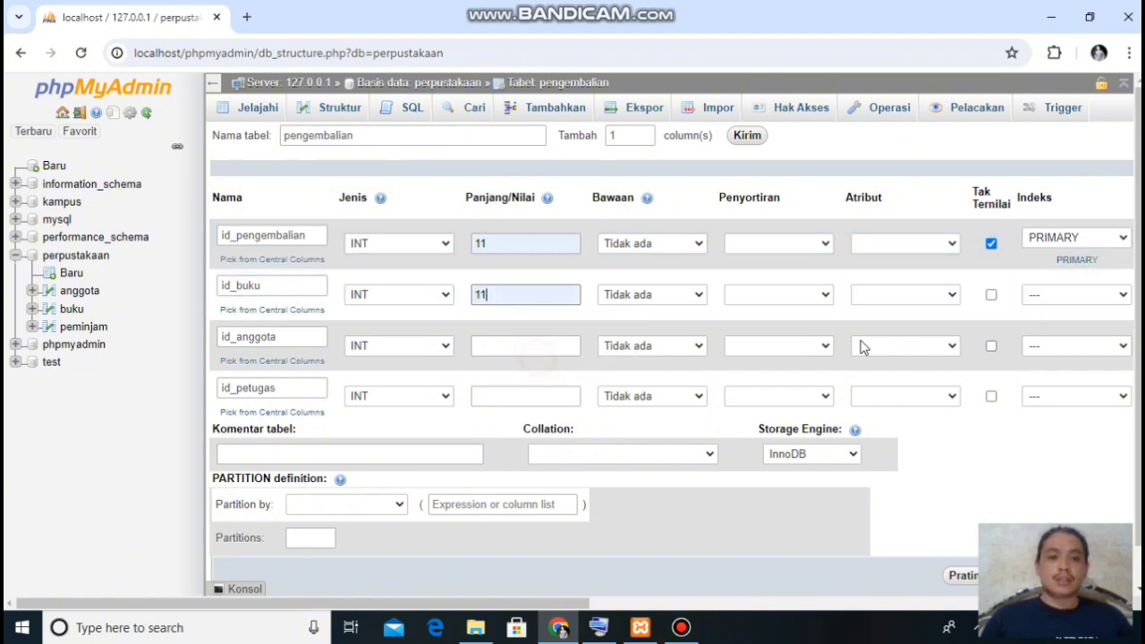
click(520, 347)
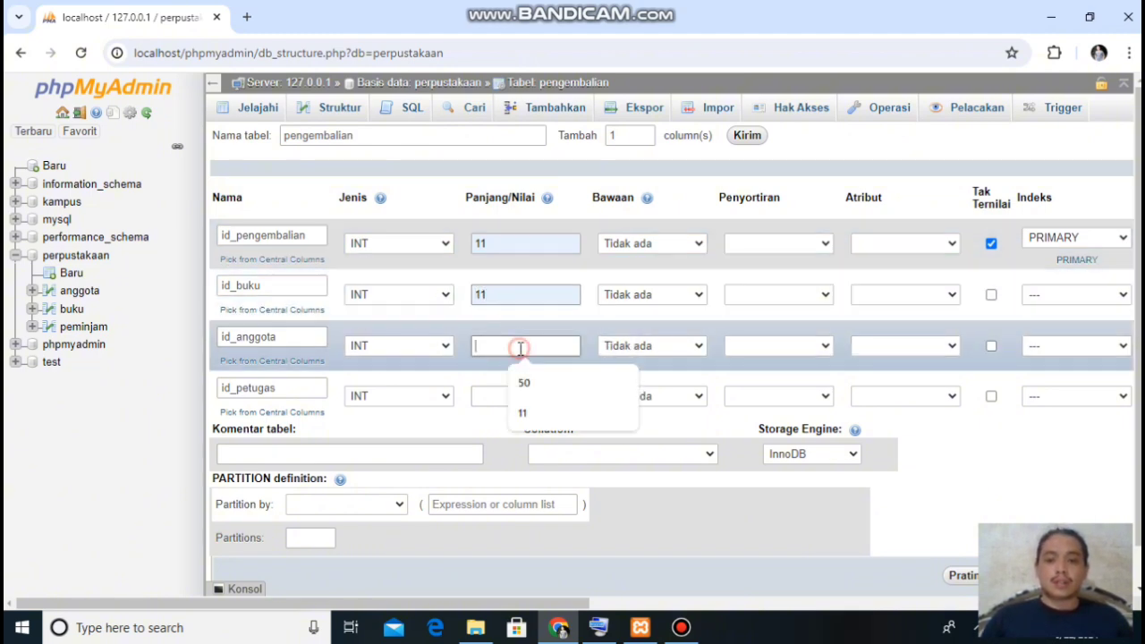
click(547, 413)
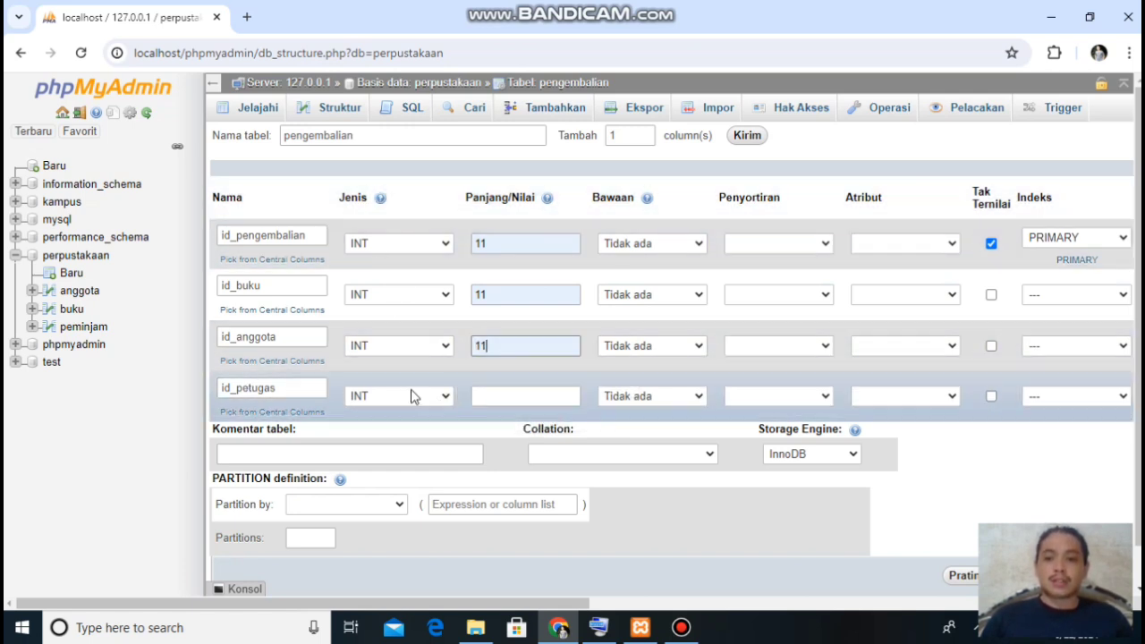
click(516, 397)
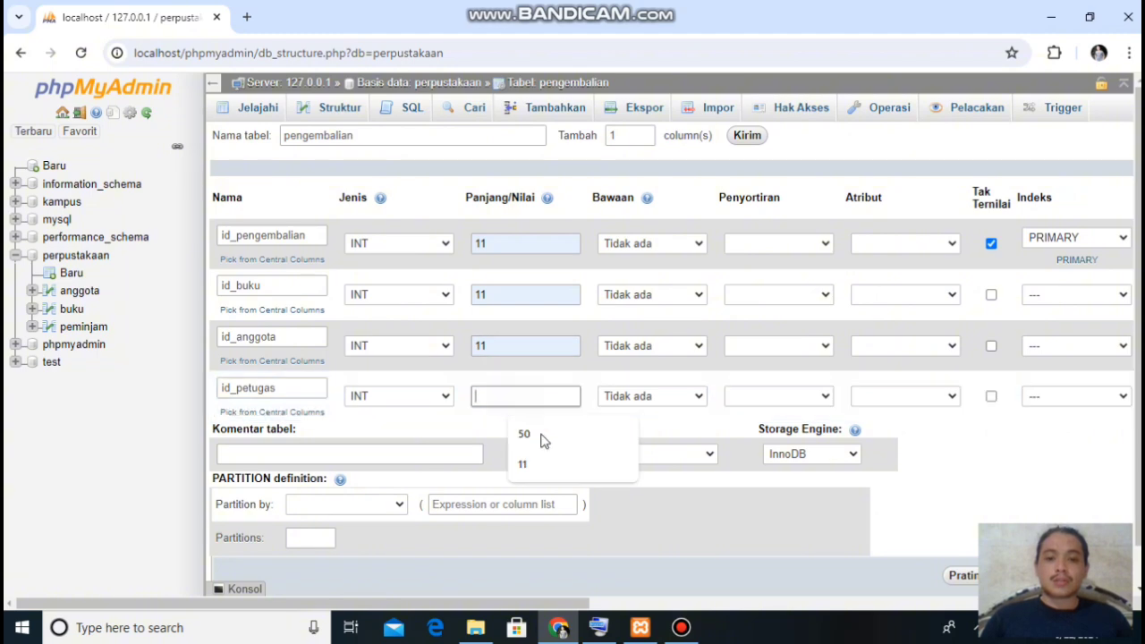
click(545, 464)
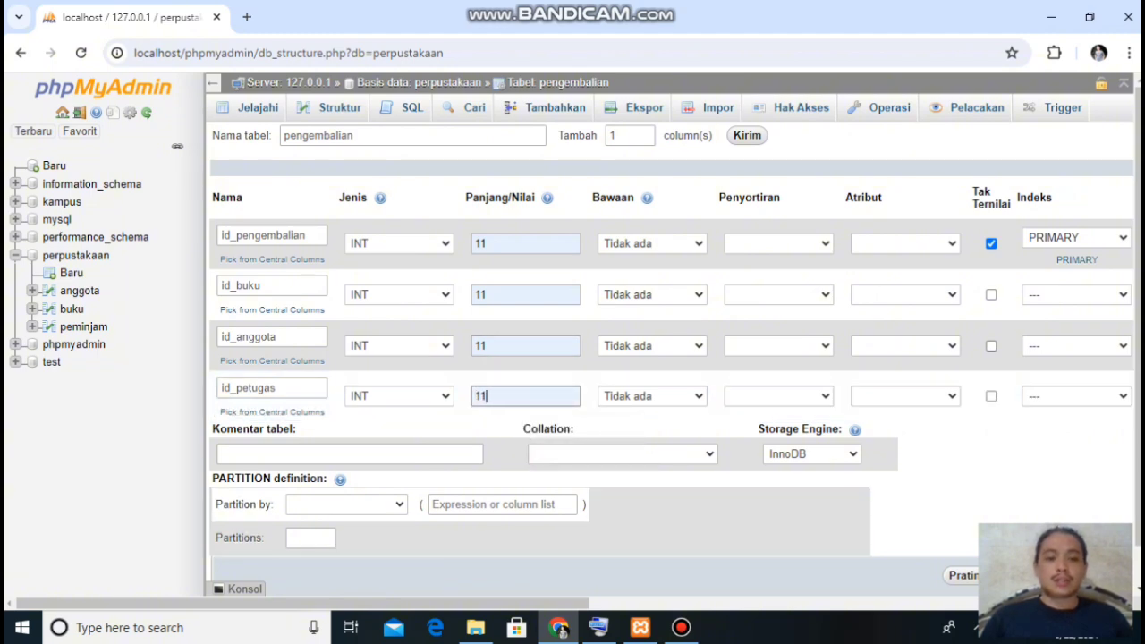
key(Return)
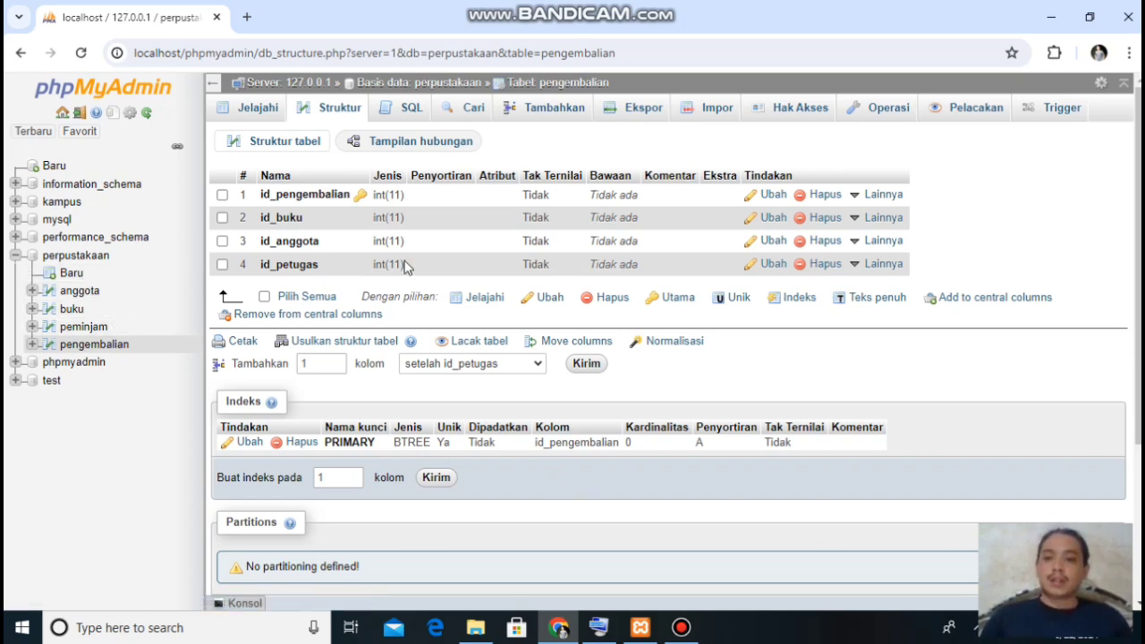
Step: Return to the perpustakaan database and start a new four-column table named petugas
click(432, 82)
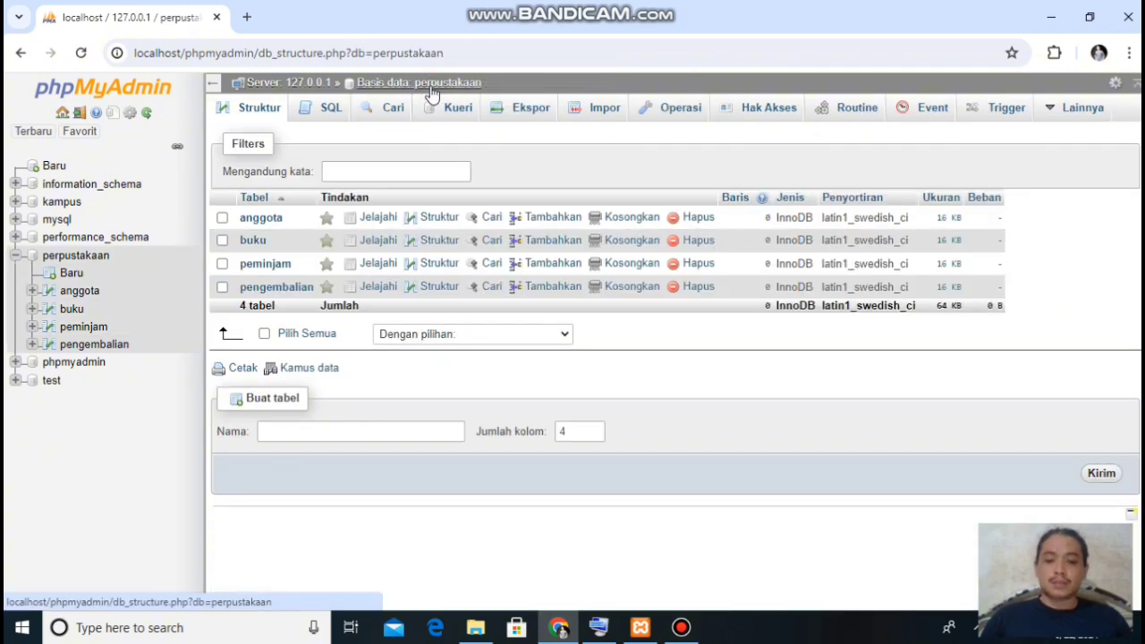
click(326, 431)
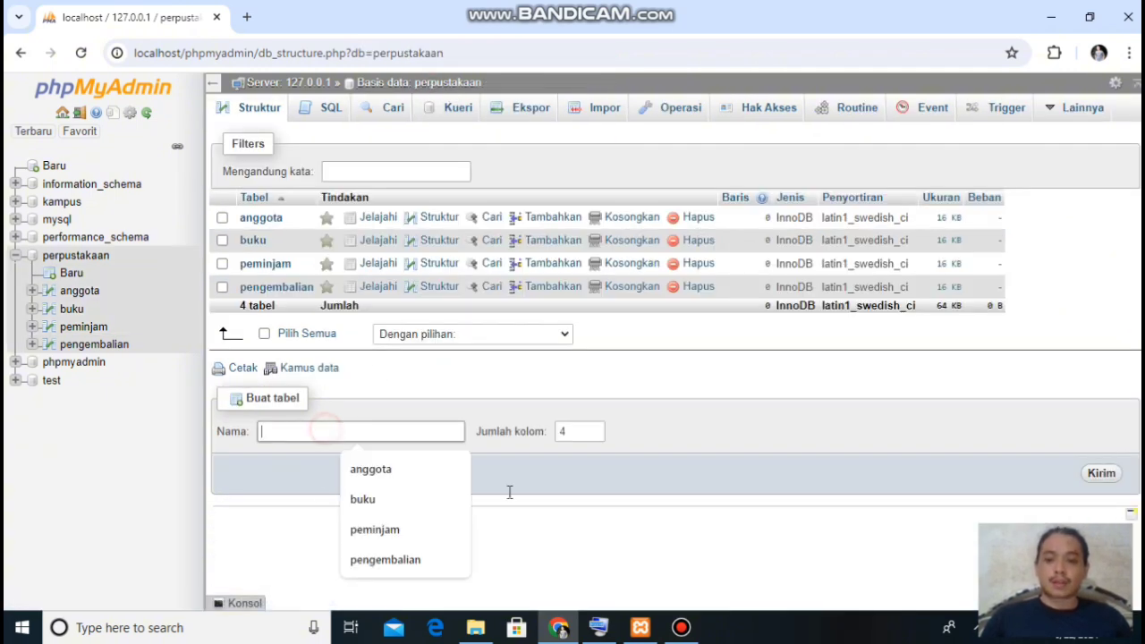
click(598, 627)
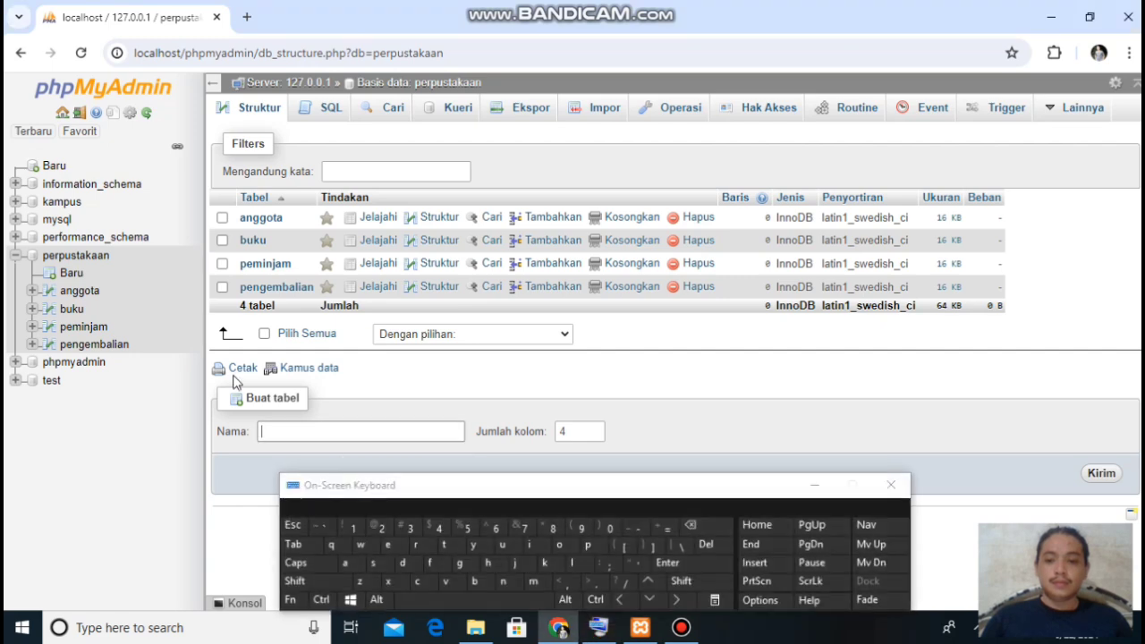
click(591, 546)
click(387, 545)
click(444, 545)
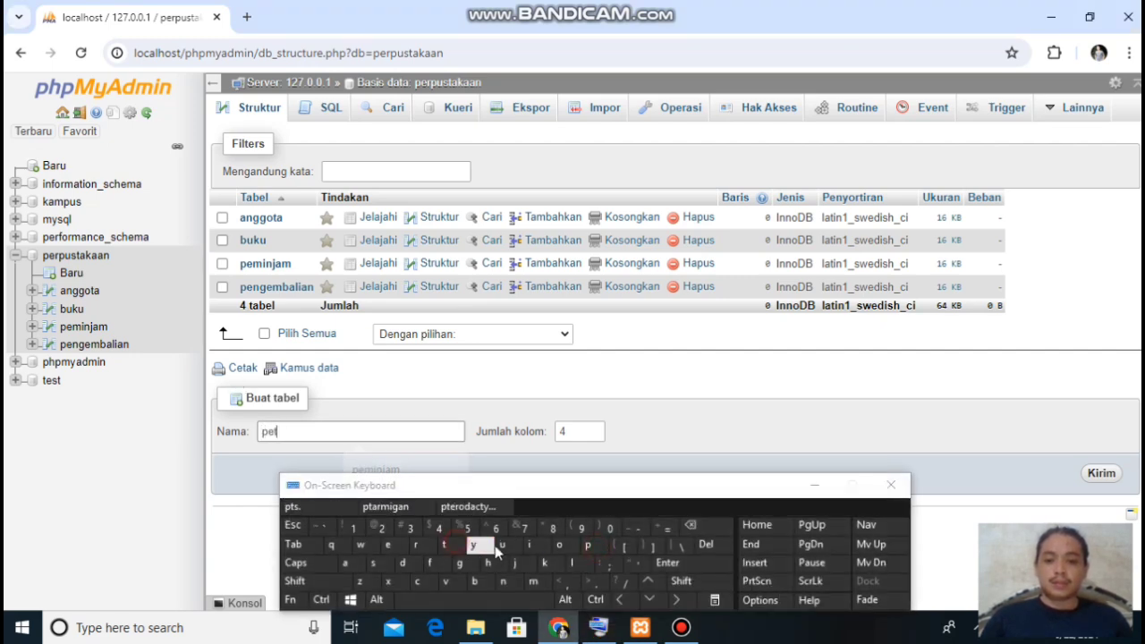
click(501, 545)
text(gas)
click(814, 485)
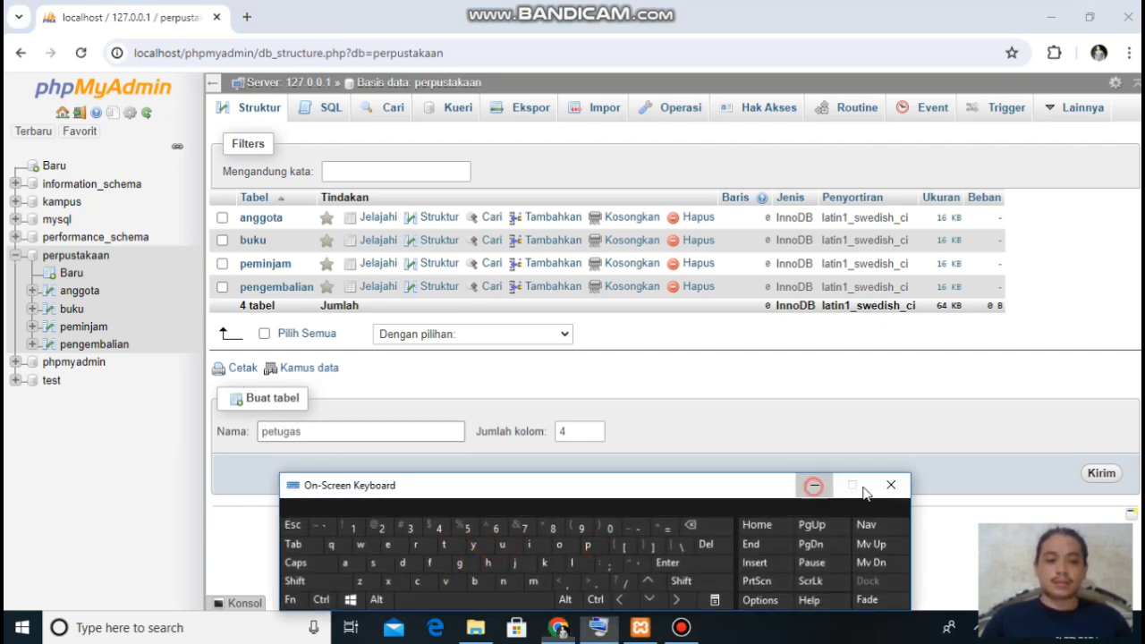
click(1100, 475)
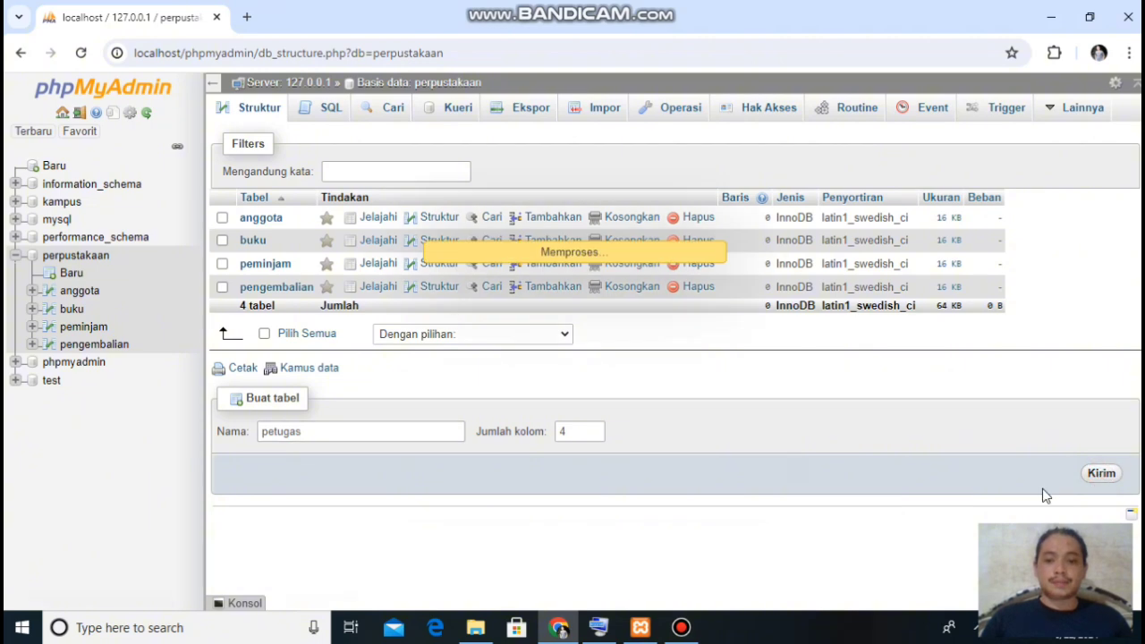
Step: Bring up the on-screen keyboard and name the first column of the petugas table id_petugas
click(598, 627)
click(256, 237)
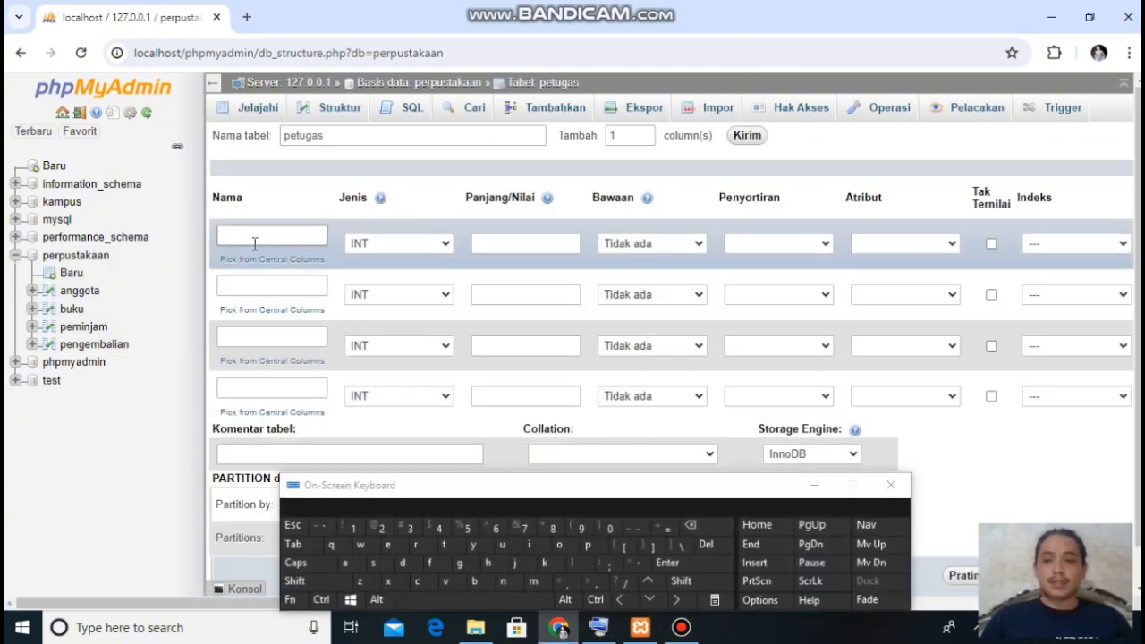
text(id_pe)
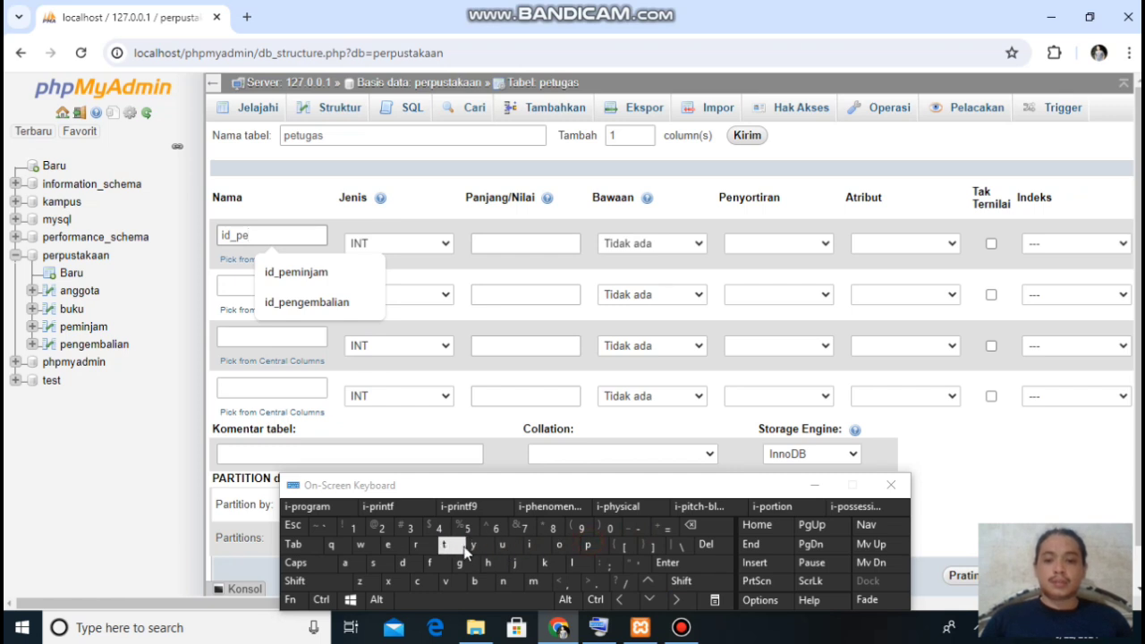
text(tugas)
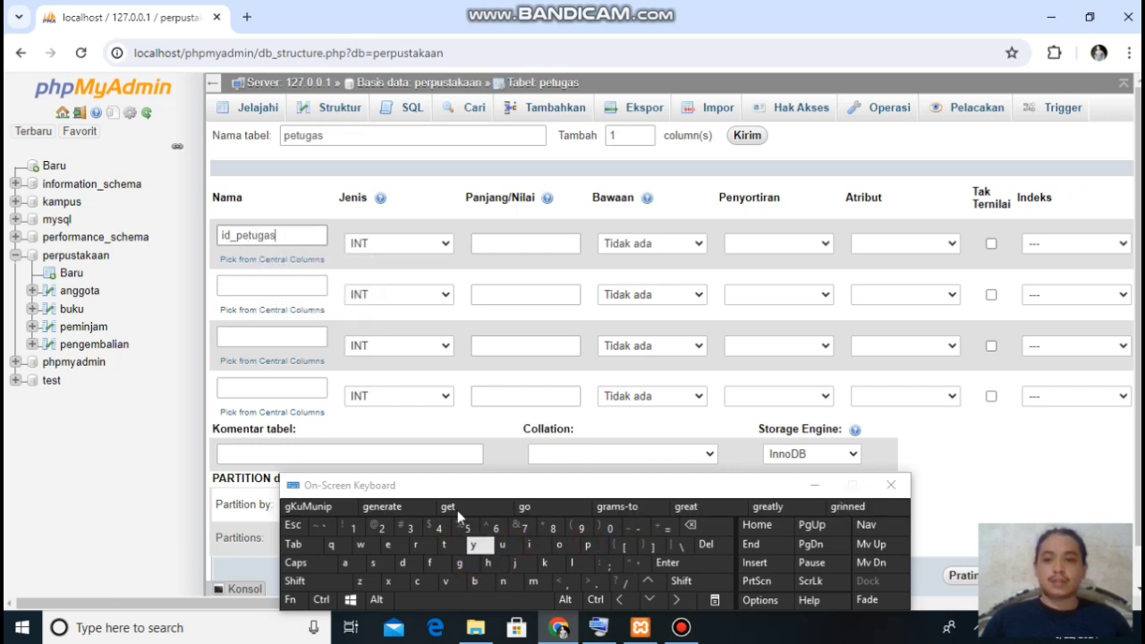
Step: Name the second column of the petugas table nama_petugas
click(248, 283)
text(nama)
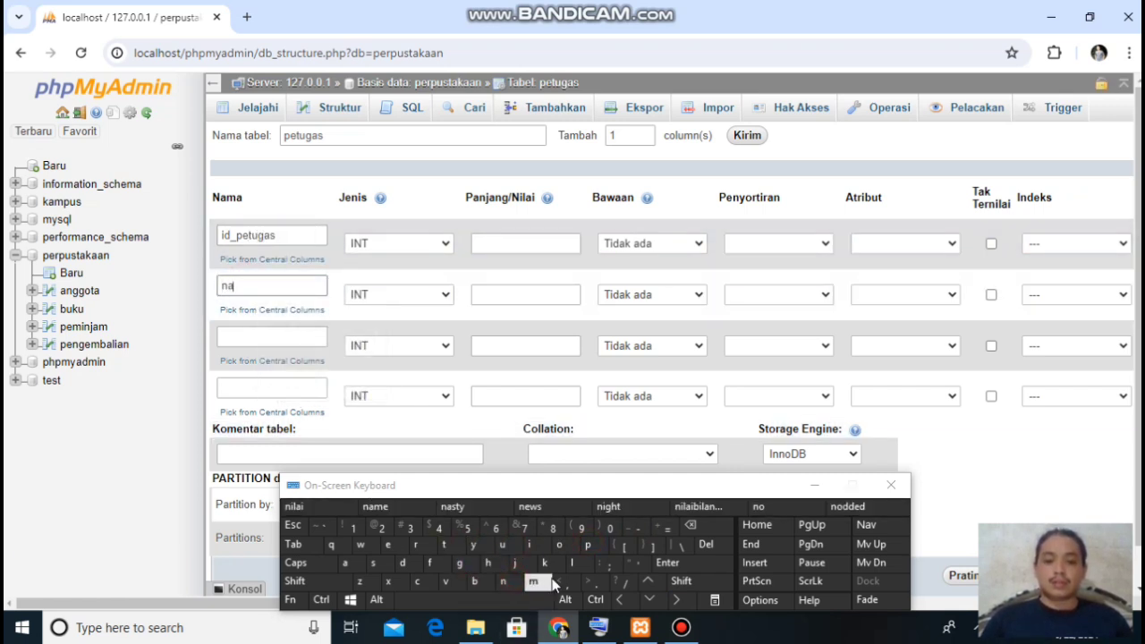
click(681, 580)
text(_pe)
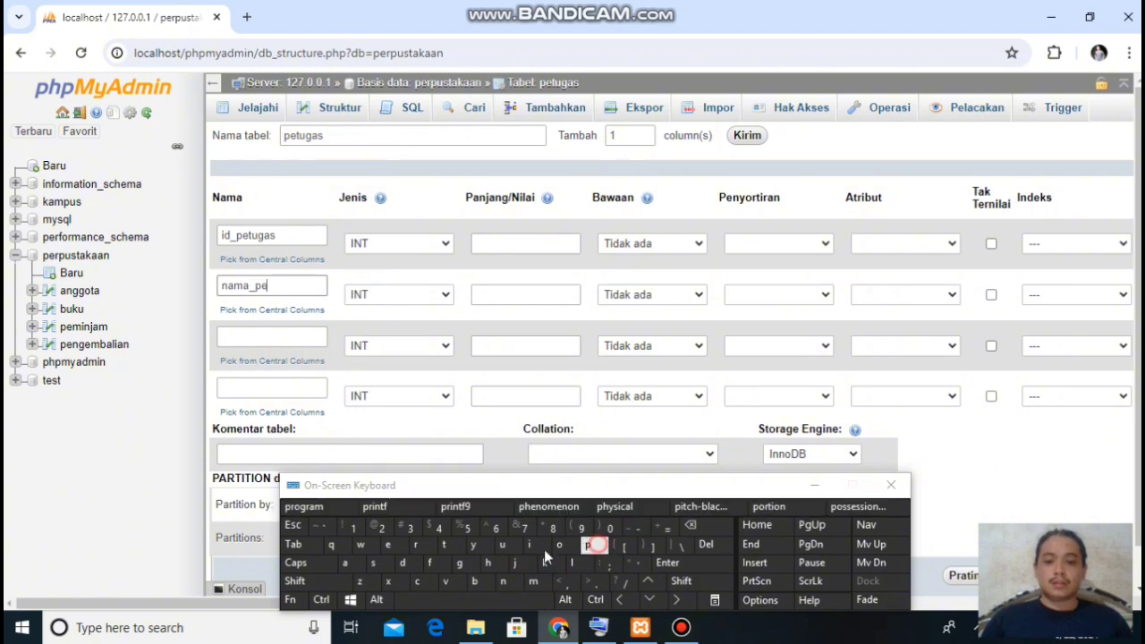
text(tugas)
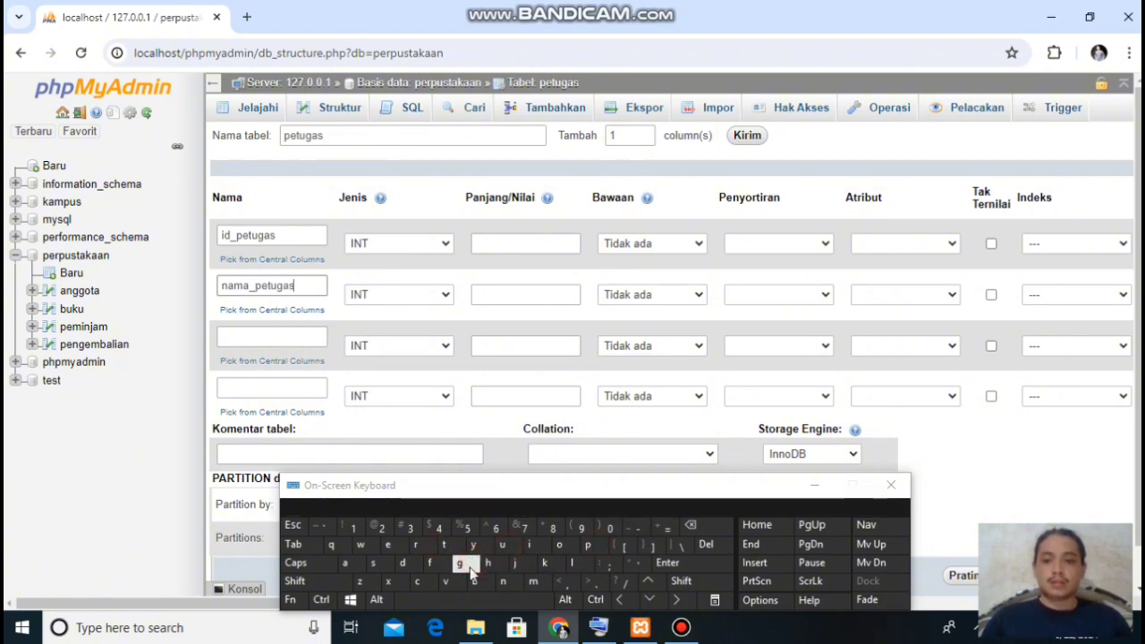
Step: Name the third column of the petugas table alamat and minimize the on-screen keyboard
click(225, 335)
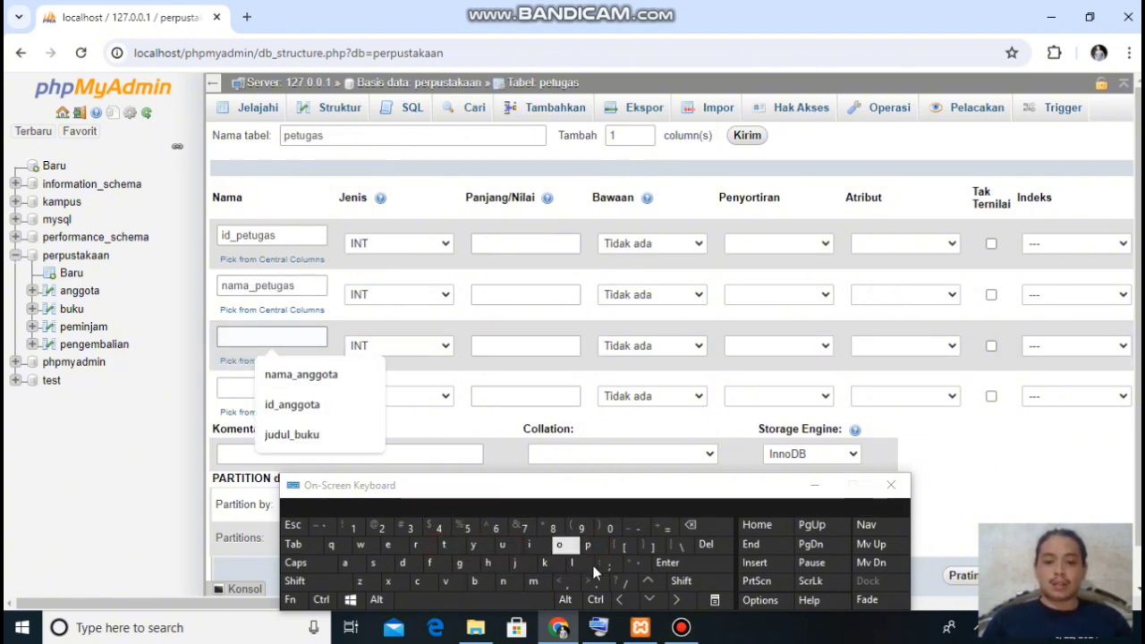
text(alamat)
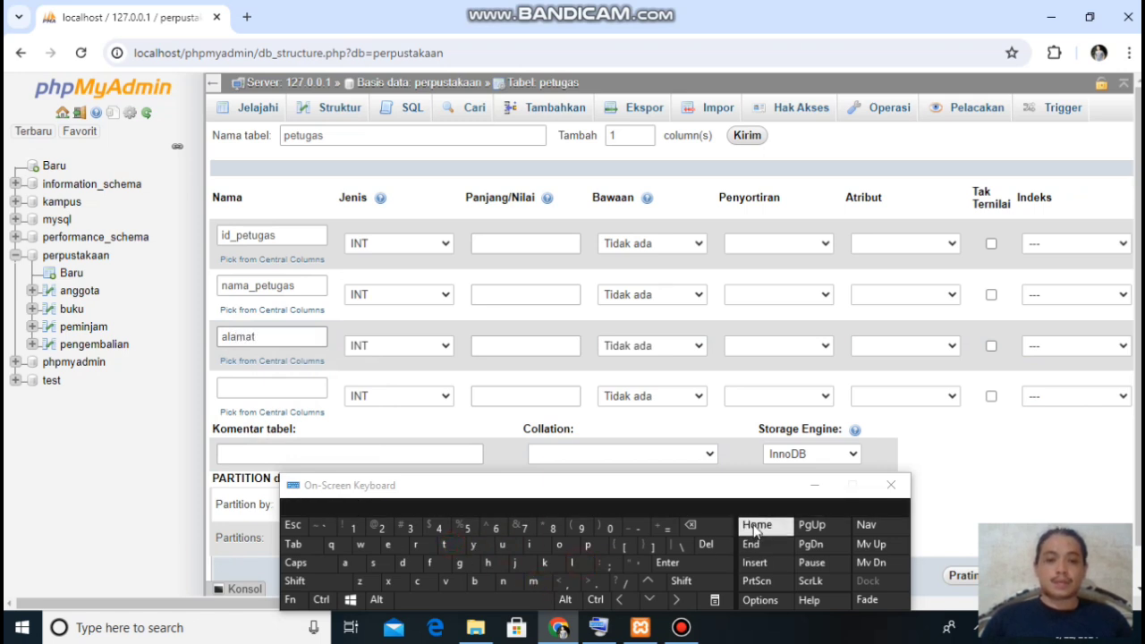
click(813, 485)
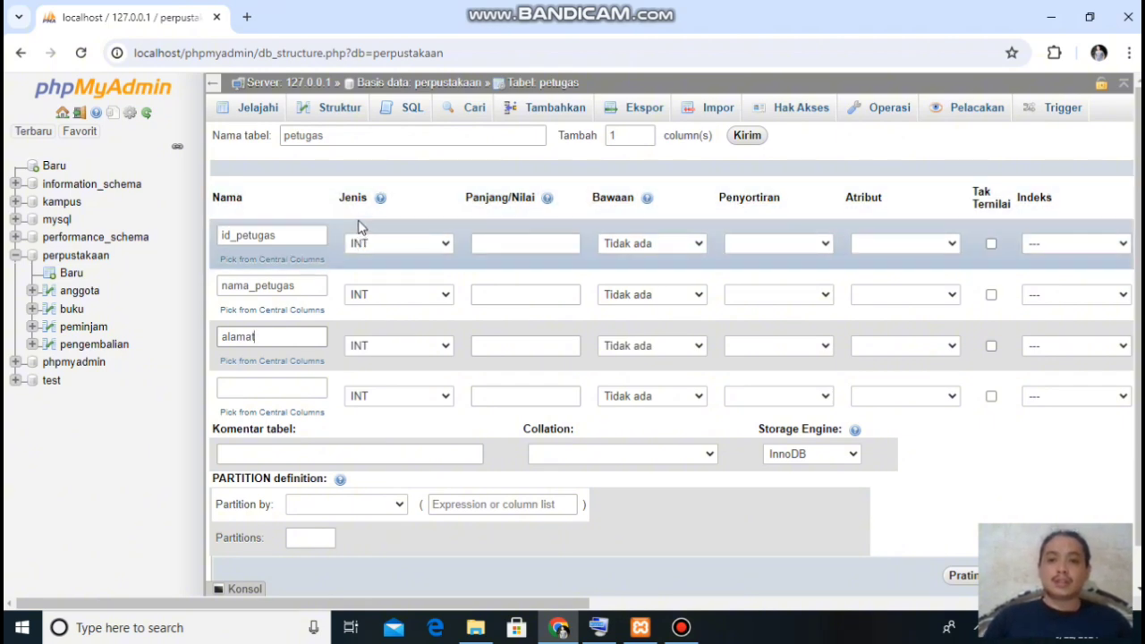
Step: Give id_petugas a length of 11, make it the PRIMARY index, and mark it as nullable
click(521, 238)
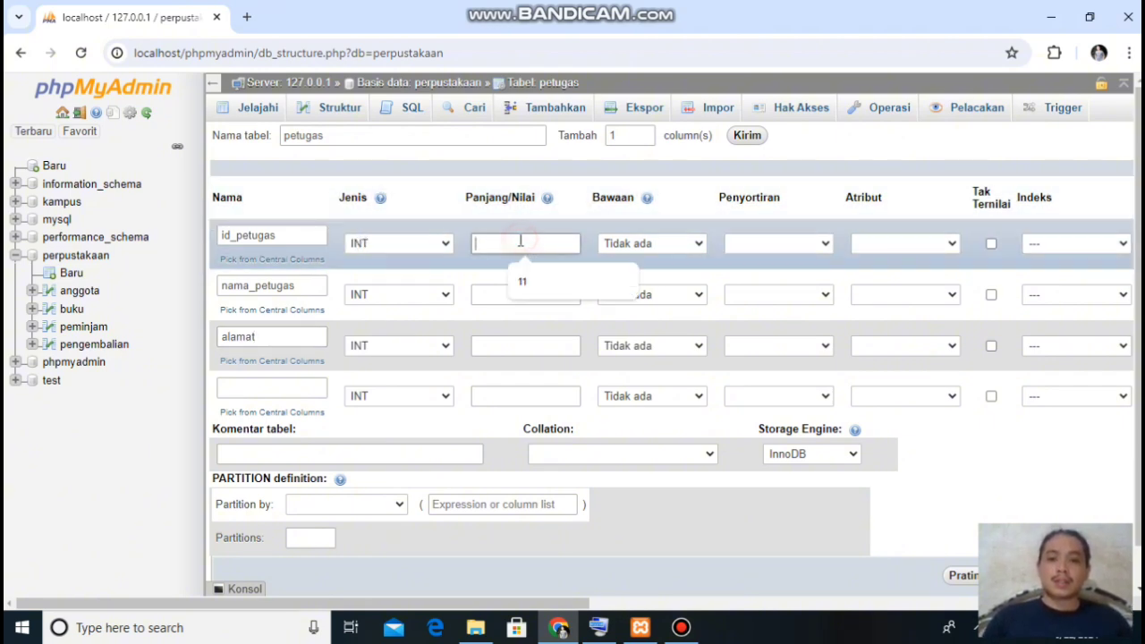
click(524, 282)
click(1051, 242)
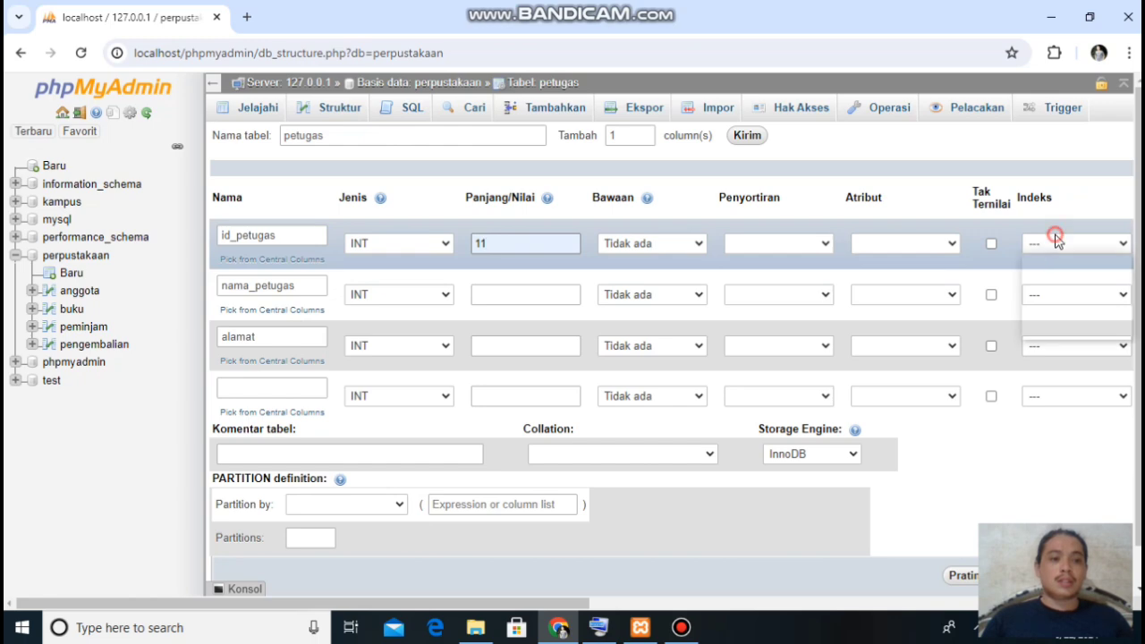
click(1051, 275)
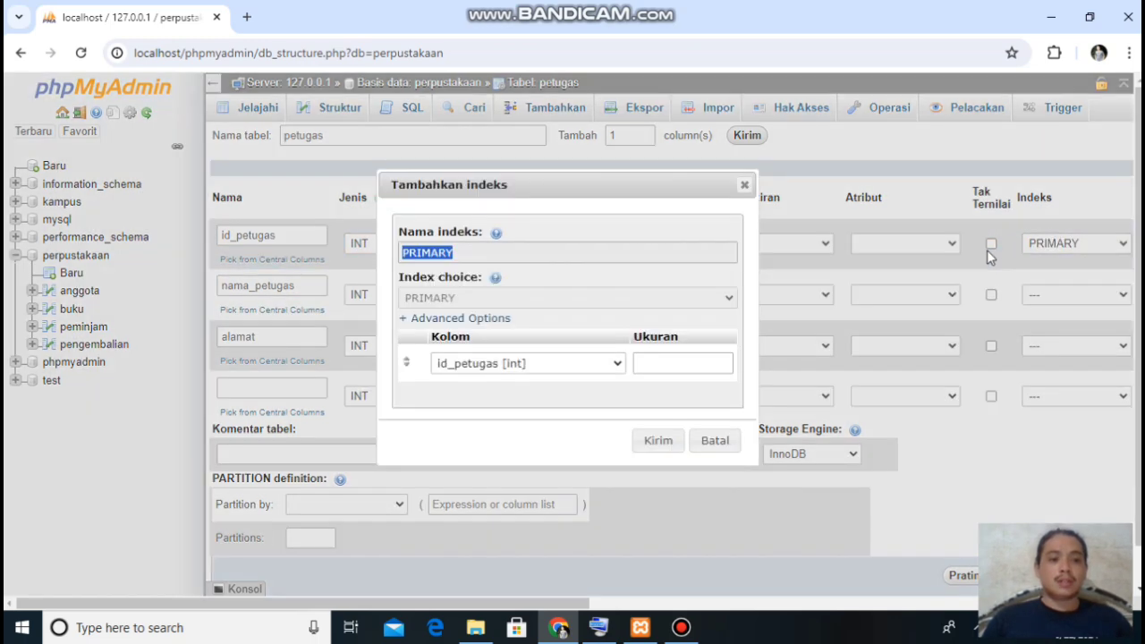
click(657, 440)
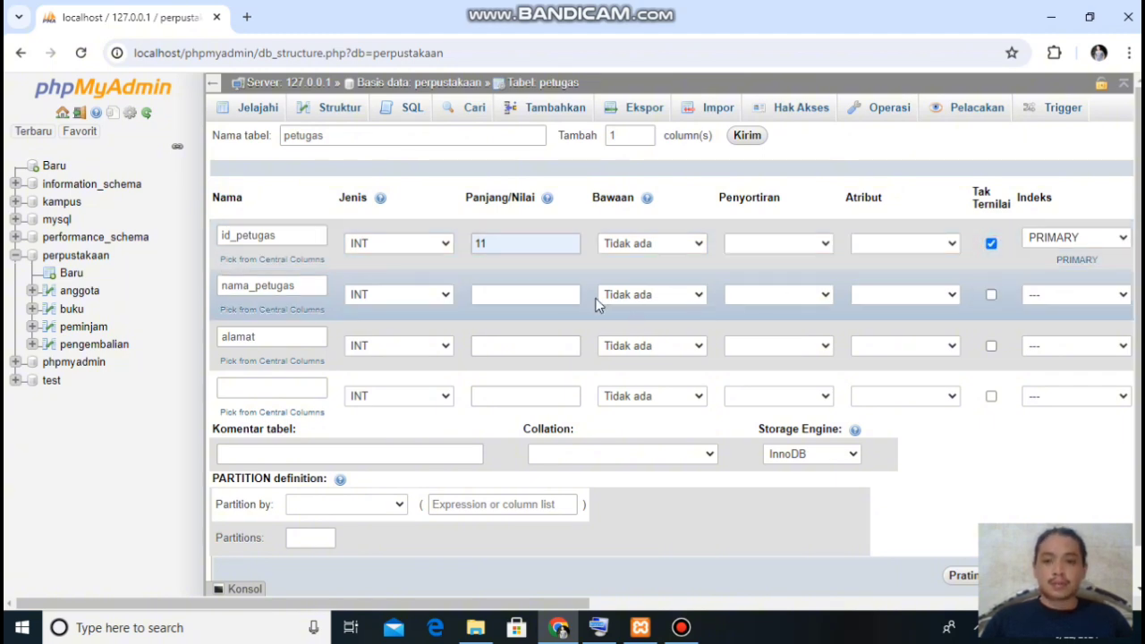
Step: Set nama_petugas to type VARCHAR with length 50 and alamat to type TEXT
click(425, 301)
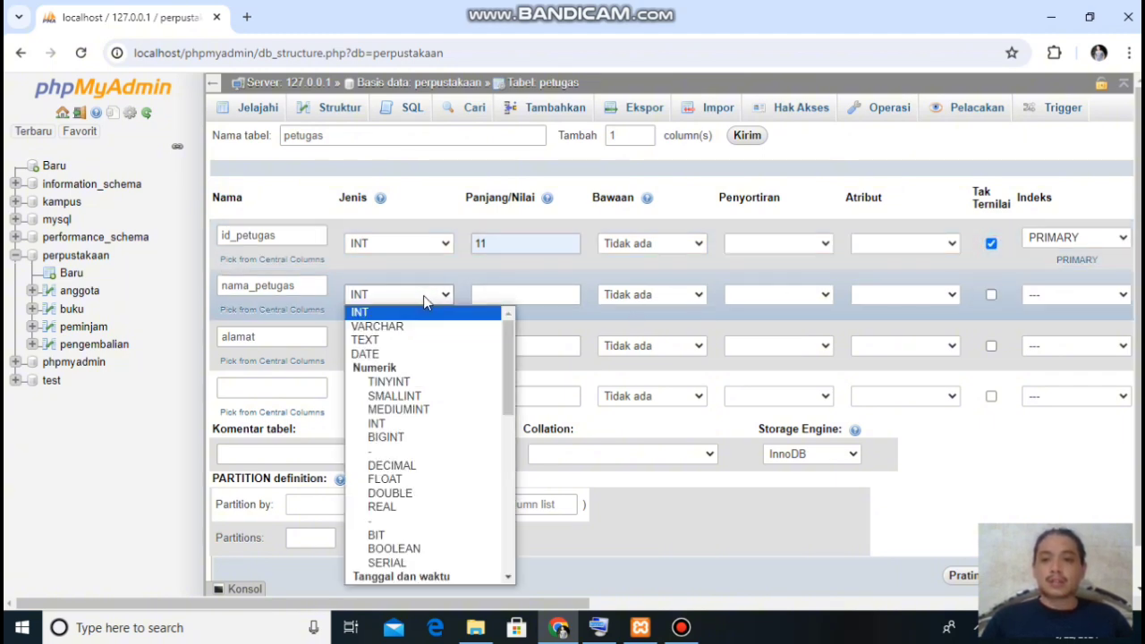
click(447, 327)
click(511, 295)
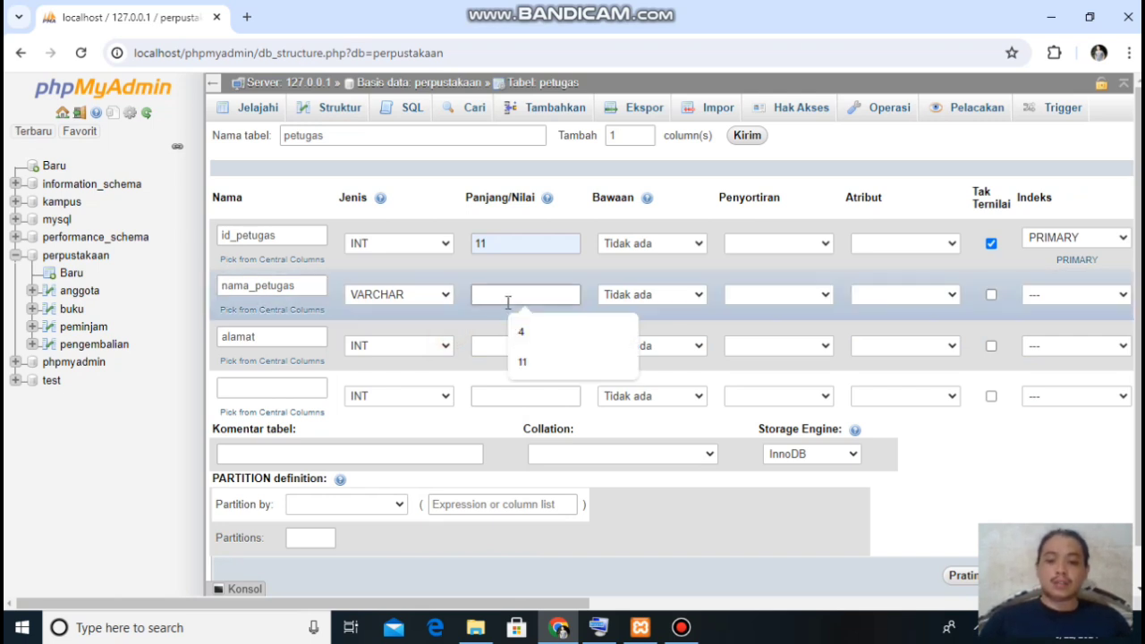
text(50)
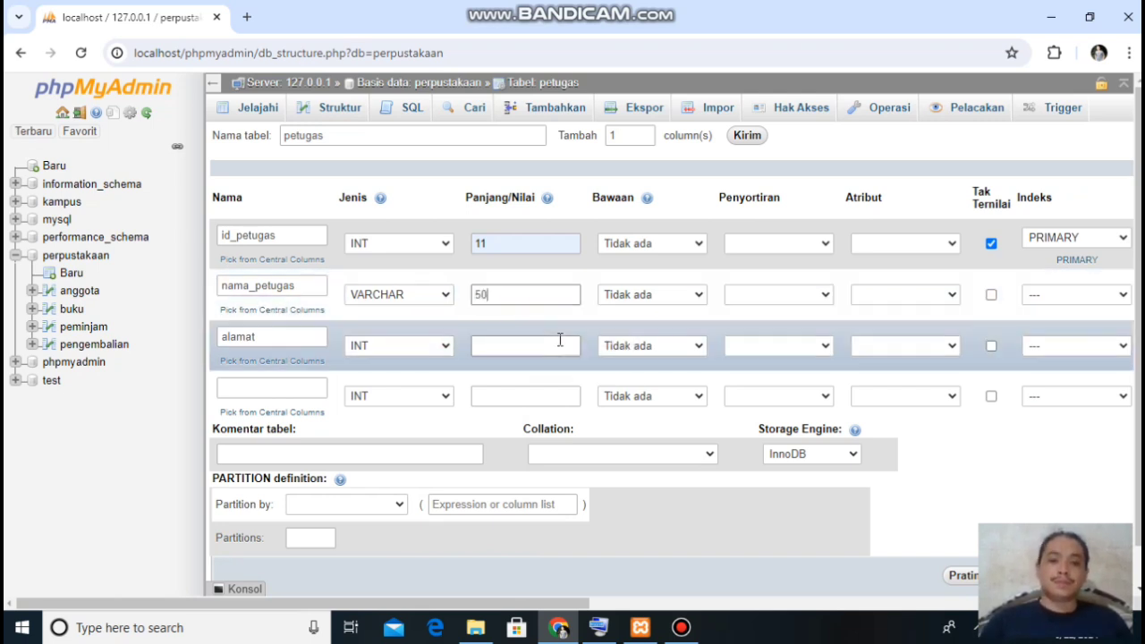
click(443, 347)
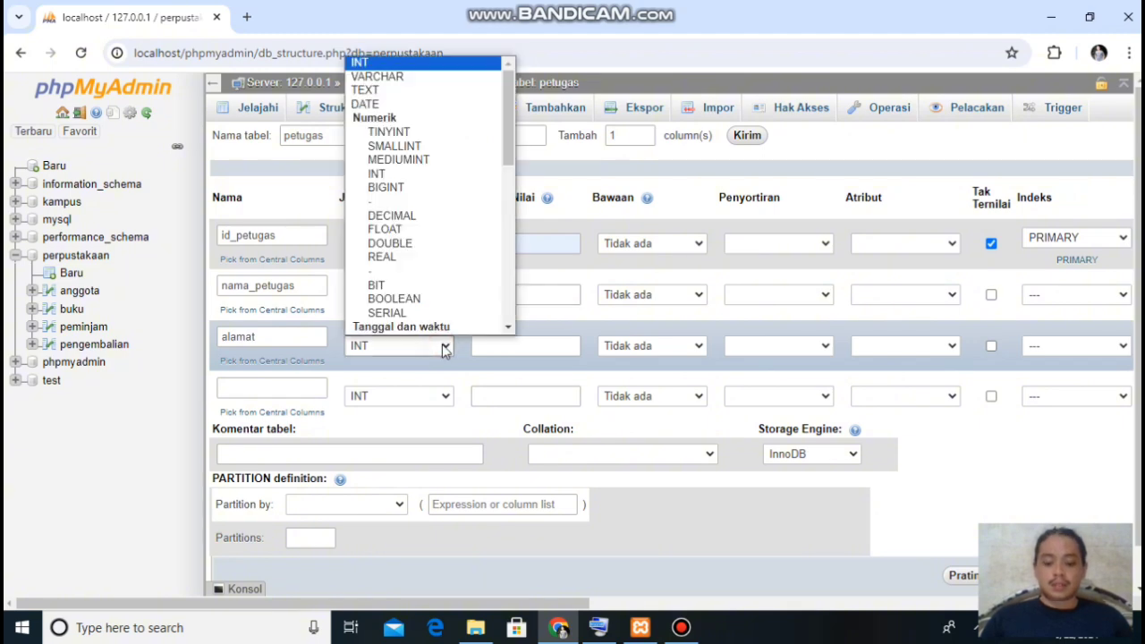
click(440, 92)
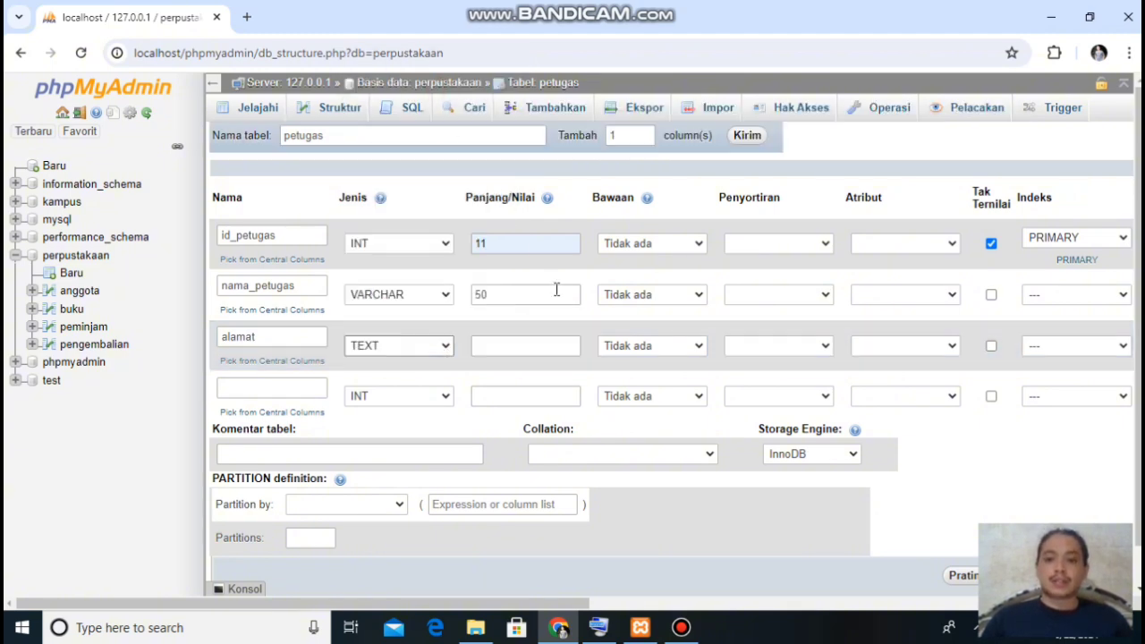
Step: Save the petugas table and return to the table overview of the perpustakaan database
click(1043, 484)
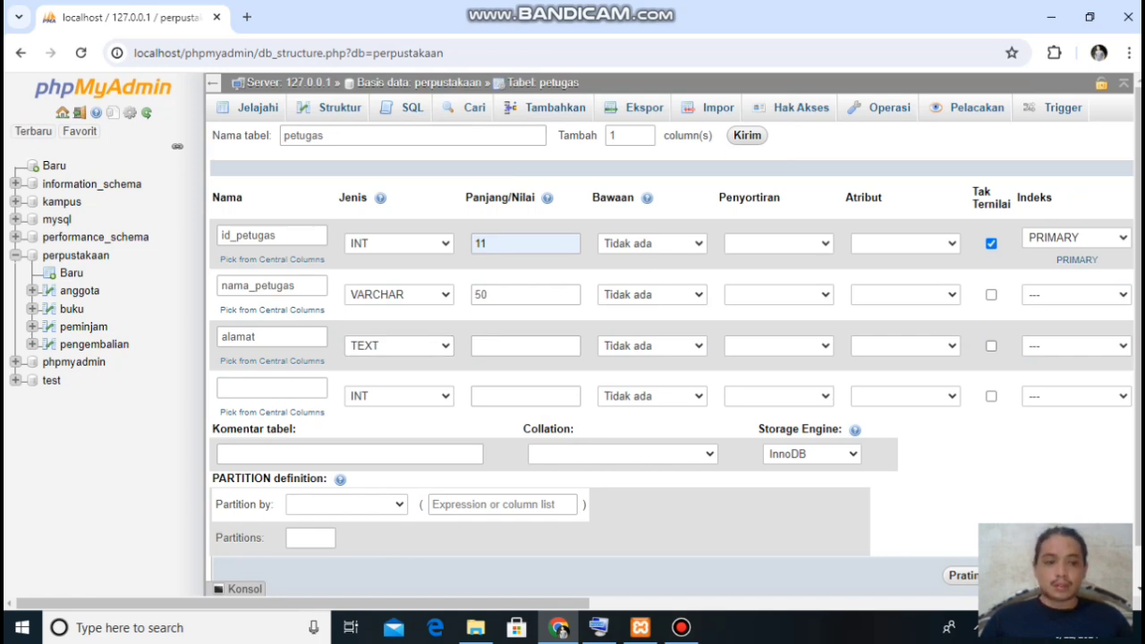
click(1028, 575)
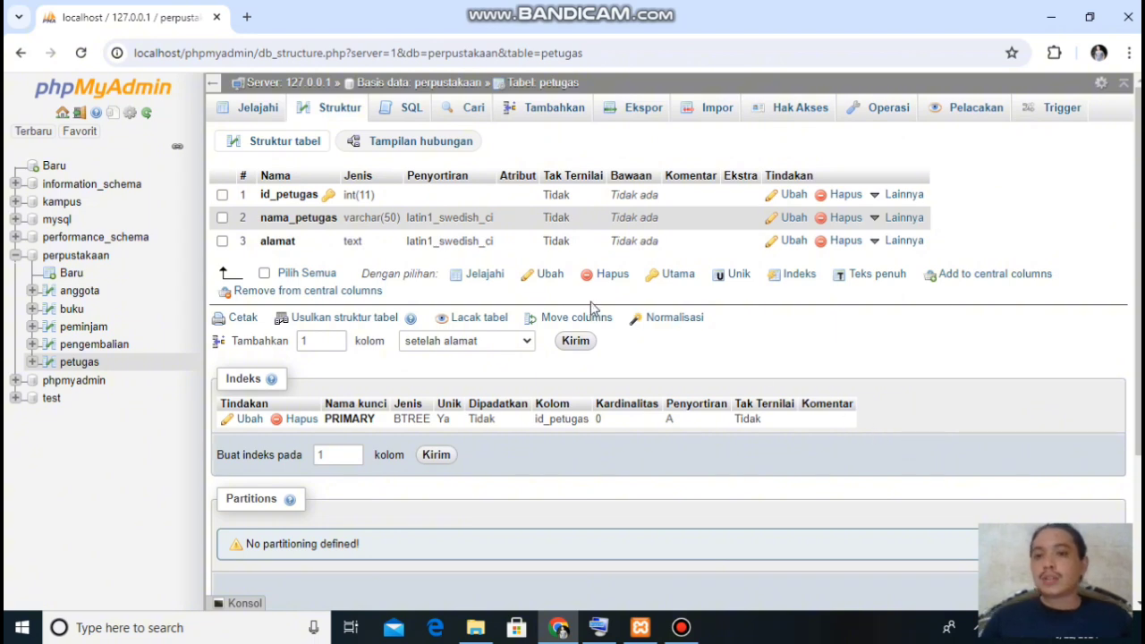
click(452, 83)
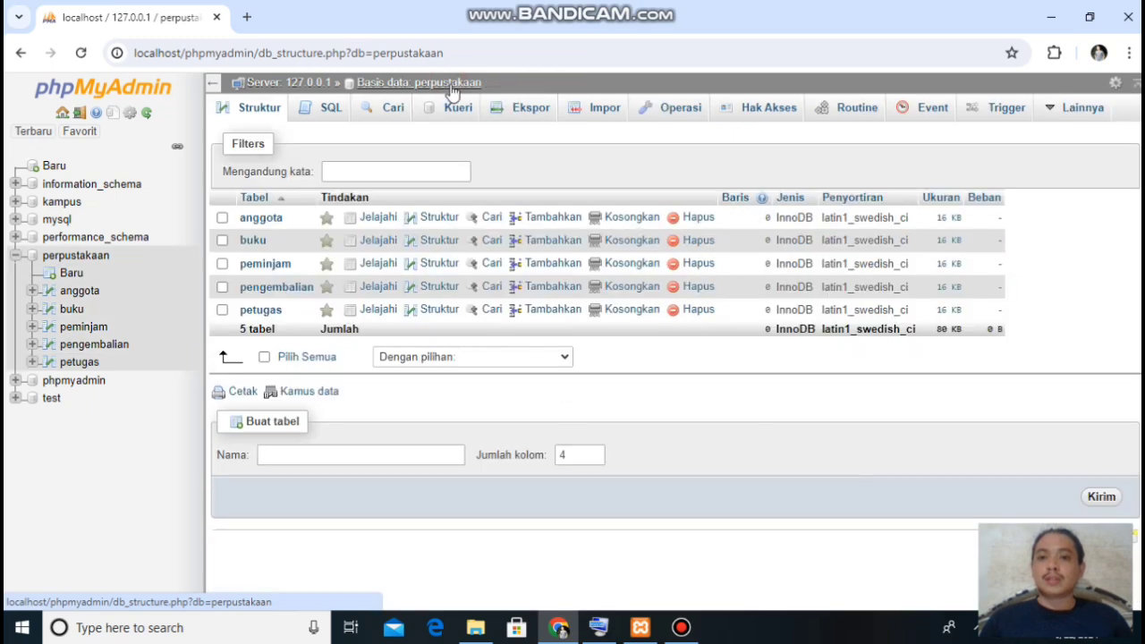
Step: Start a new four-column table named rak in the perpustakaan database, using the on-screen keyboard
click(384, 461)
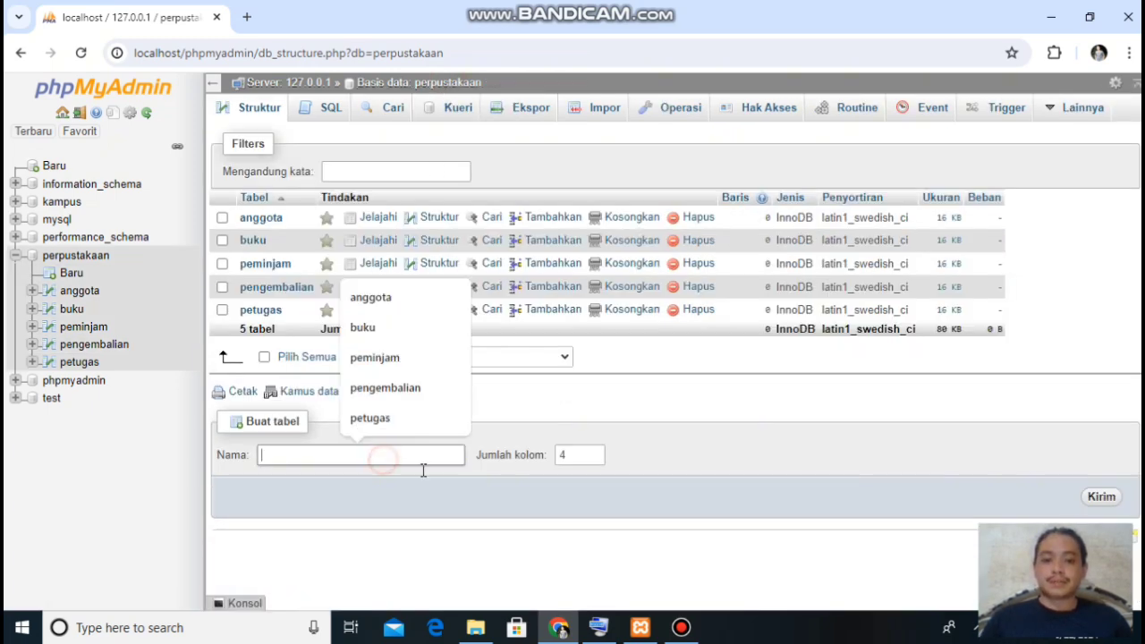
click(610, 633)
click(297, 453)
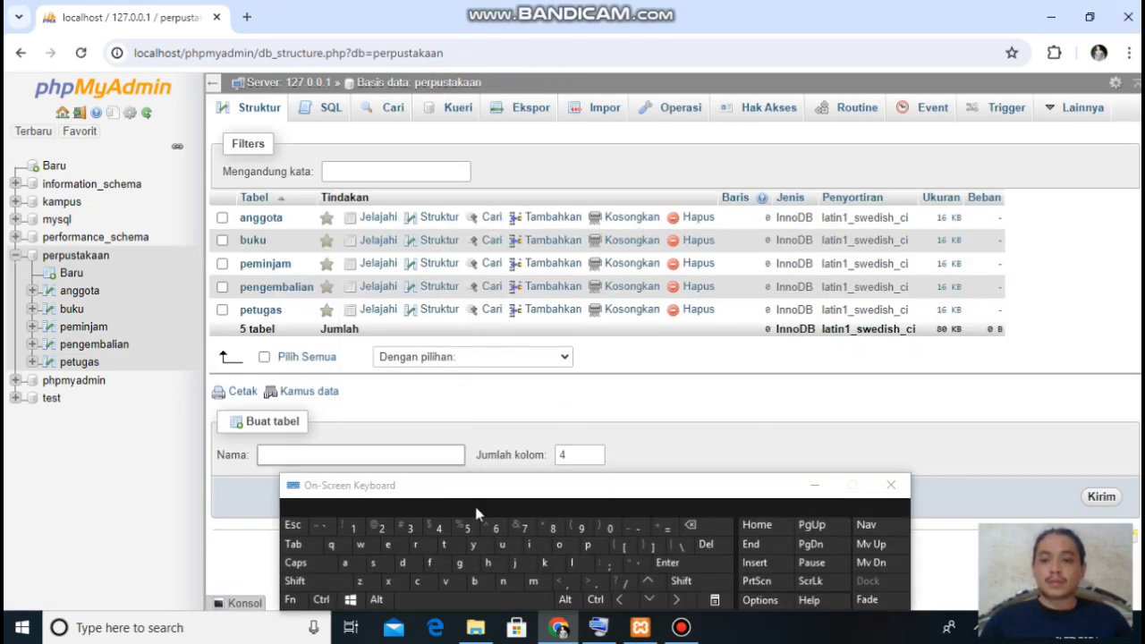
click(425, 548)
click(345, 562)
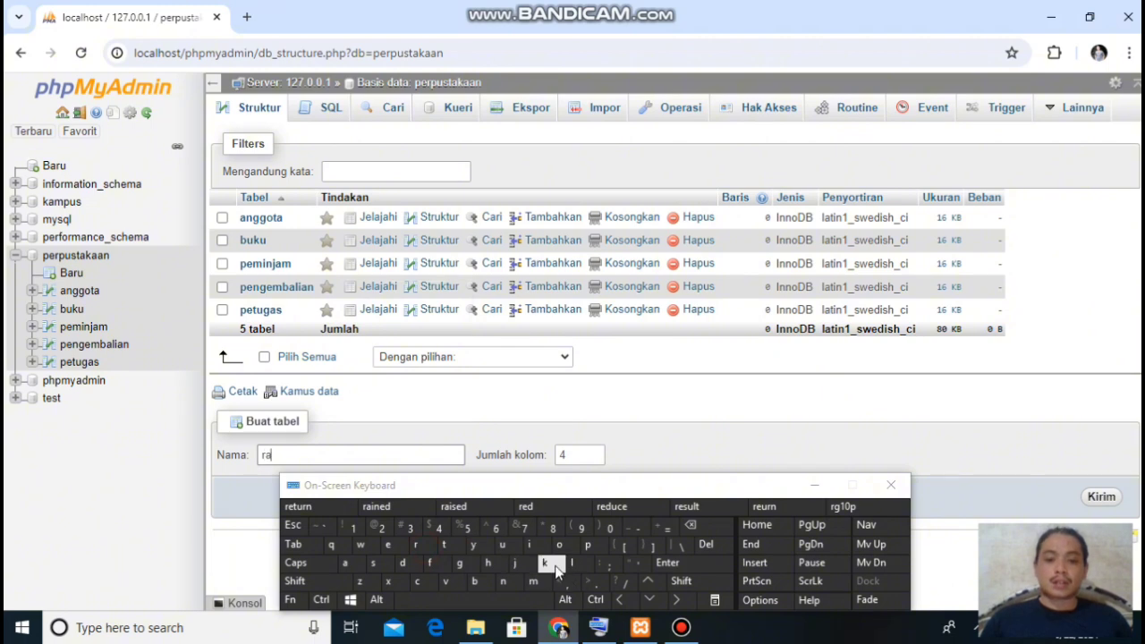
click(546, 563)
click(1100, 497)
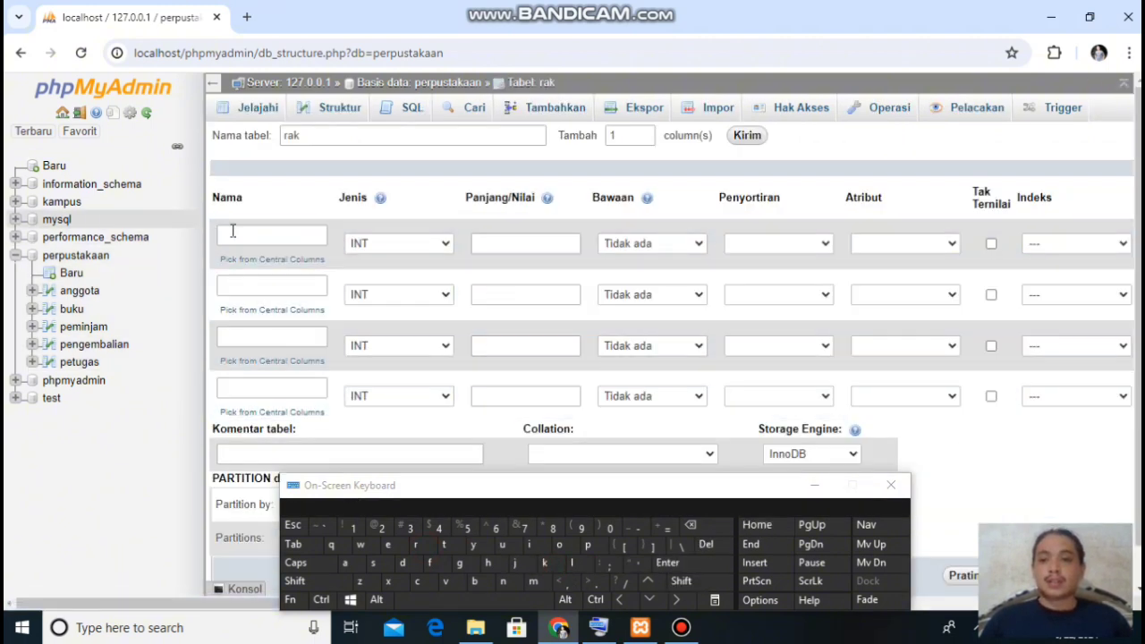
Step: Name the first two columns of the rak table id_rak and nama_rak
click(263, 235)
text(id_rak)
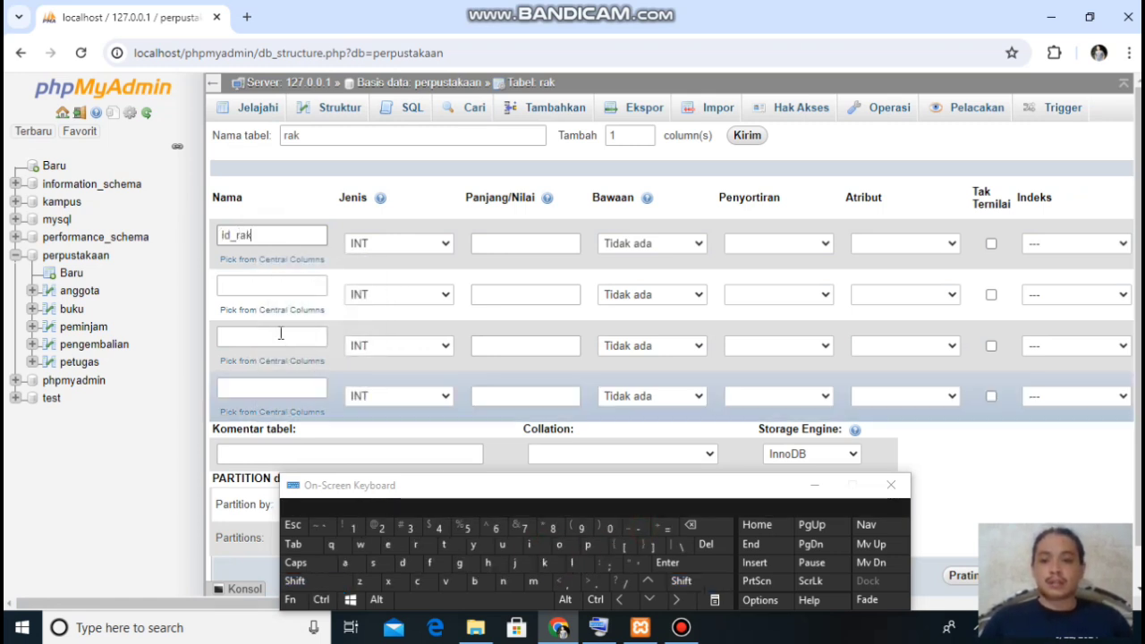
click(268, 286)
text(n)
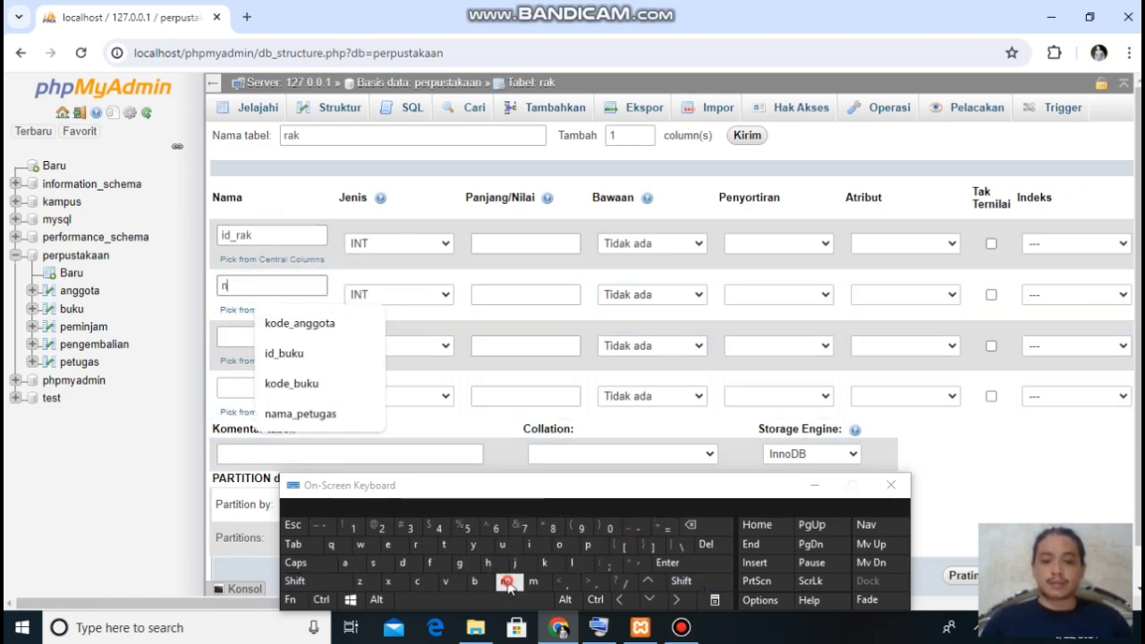
text(ama_rak)
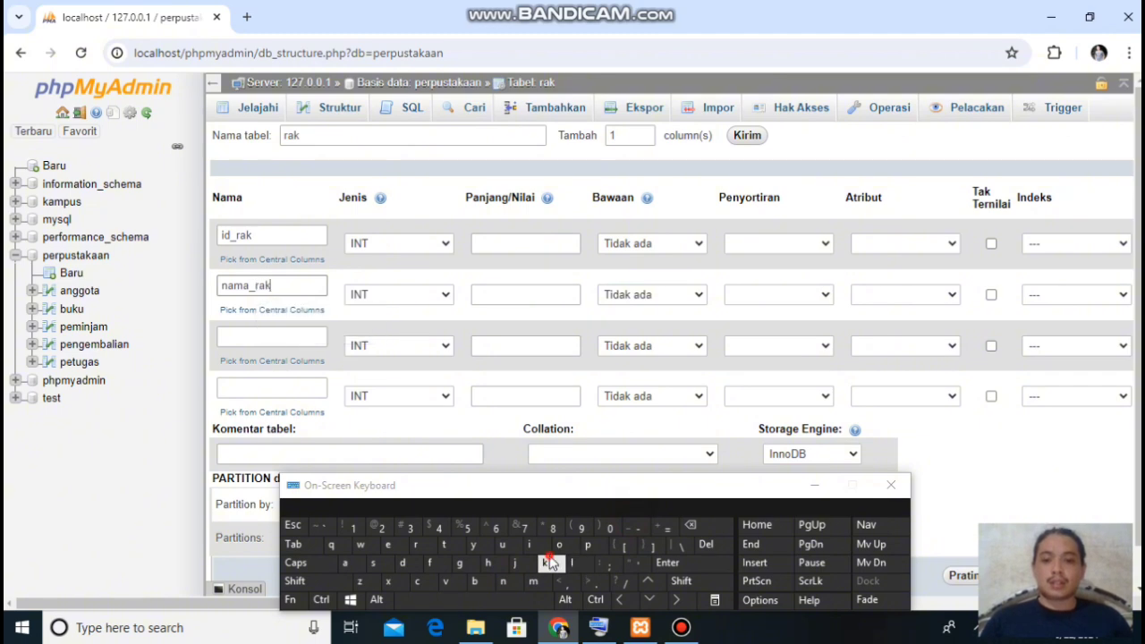
Step: Name the third and fourth columns of the rak table lokasi_rak and id_buku, and minimize the on-screen keyboard
click(268, 336)
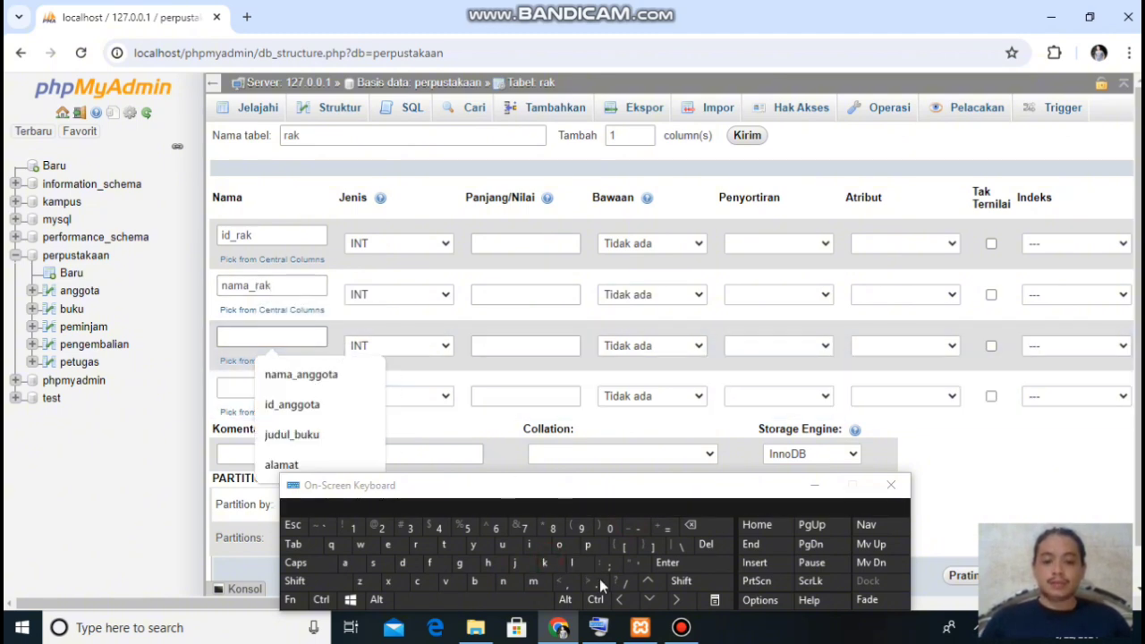
text(loka)
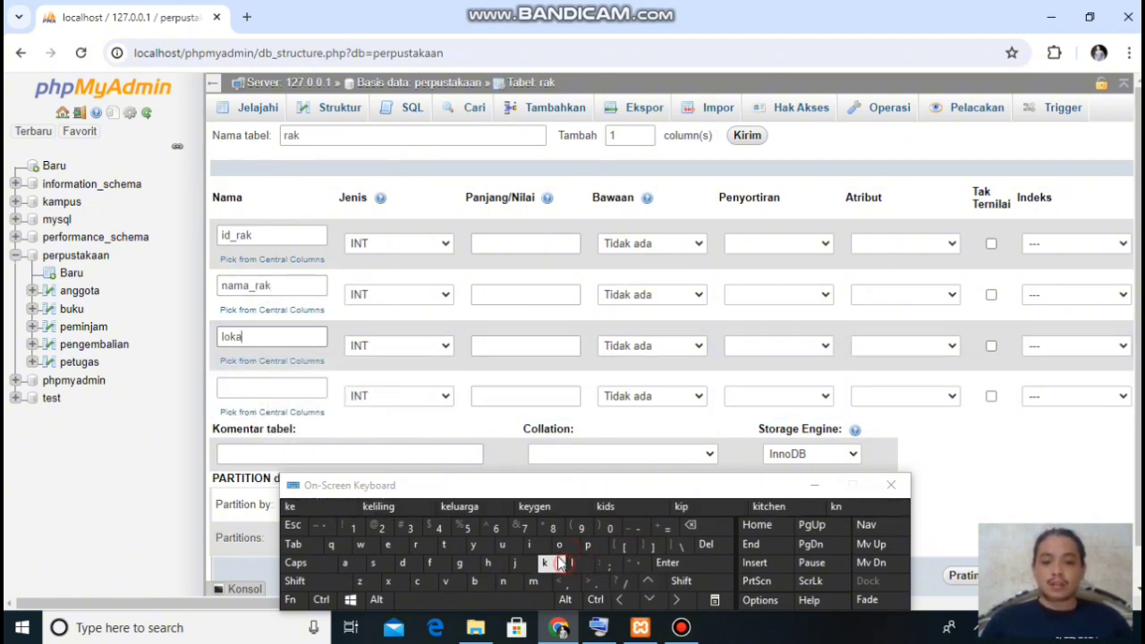
text(si)
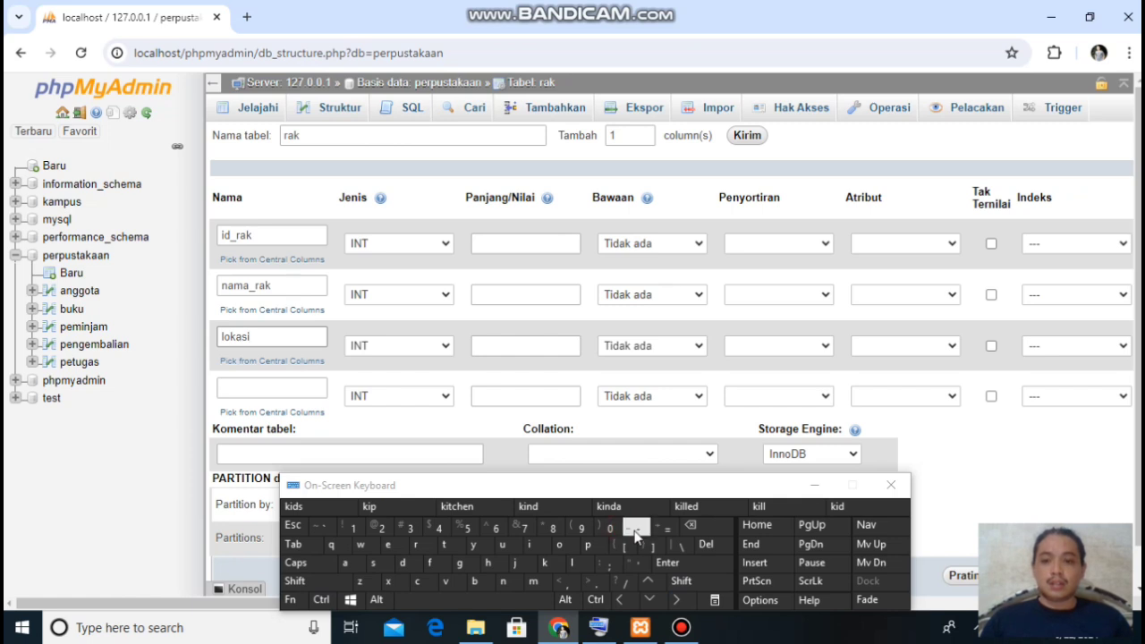
text(_rak)
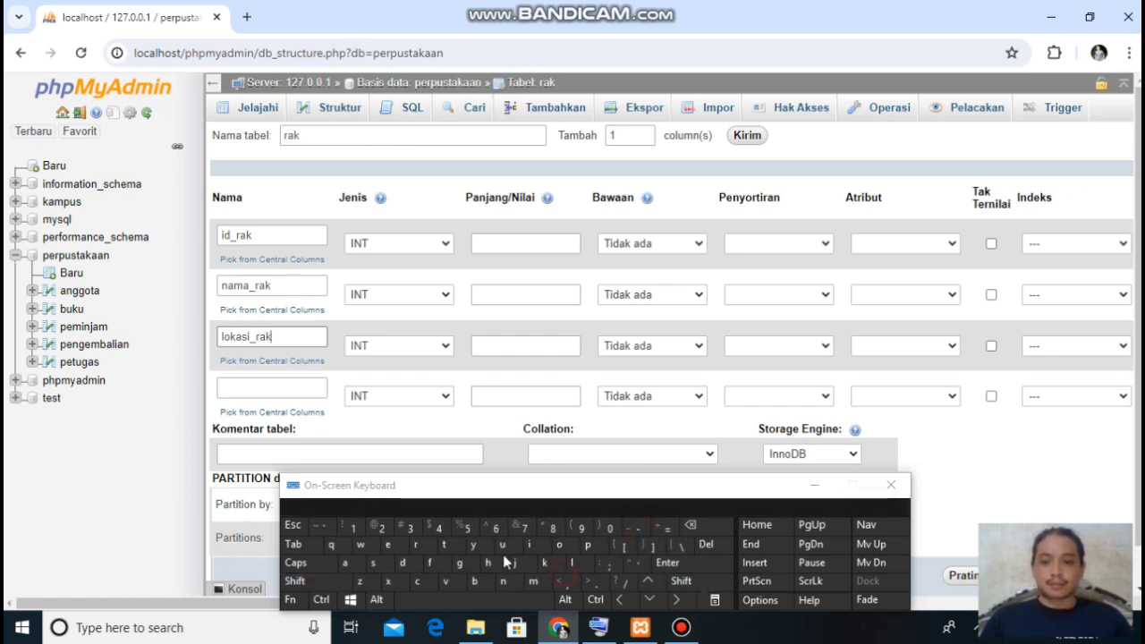
click(255, 390)
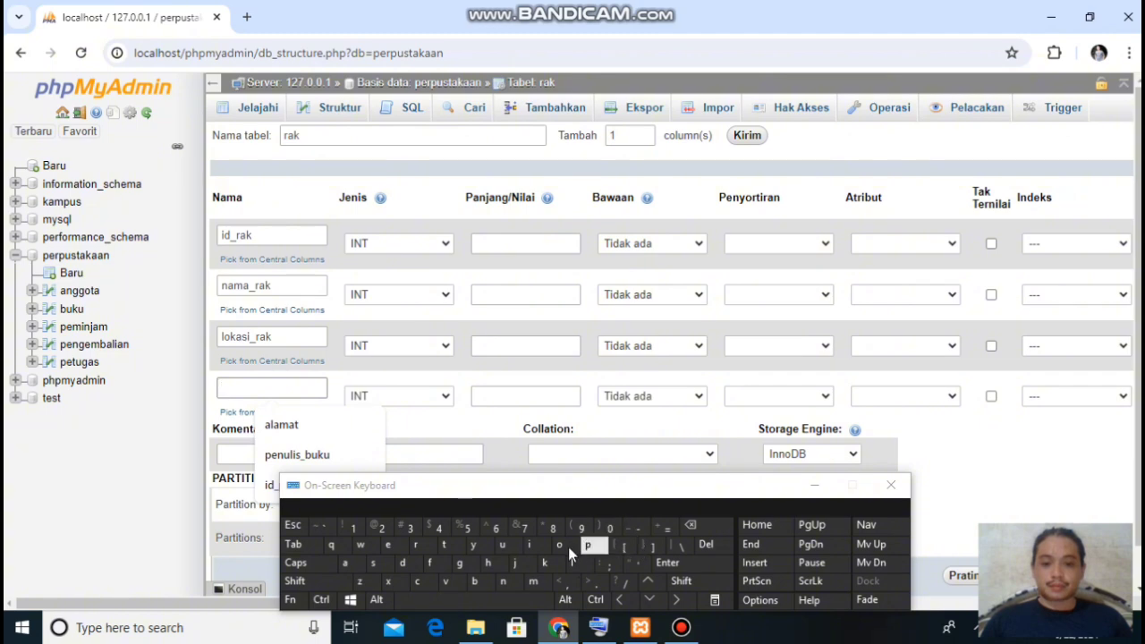
text(id_)
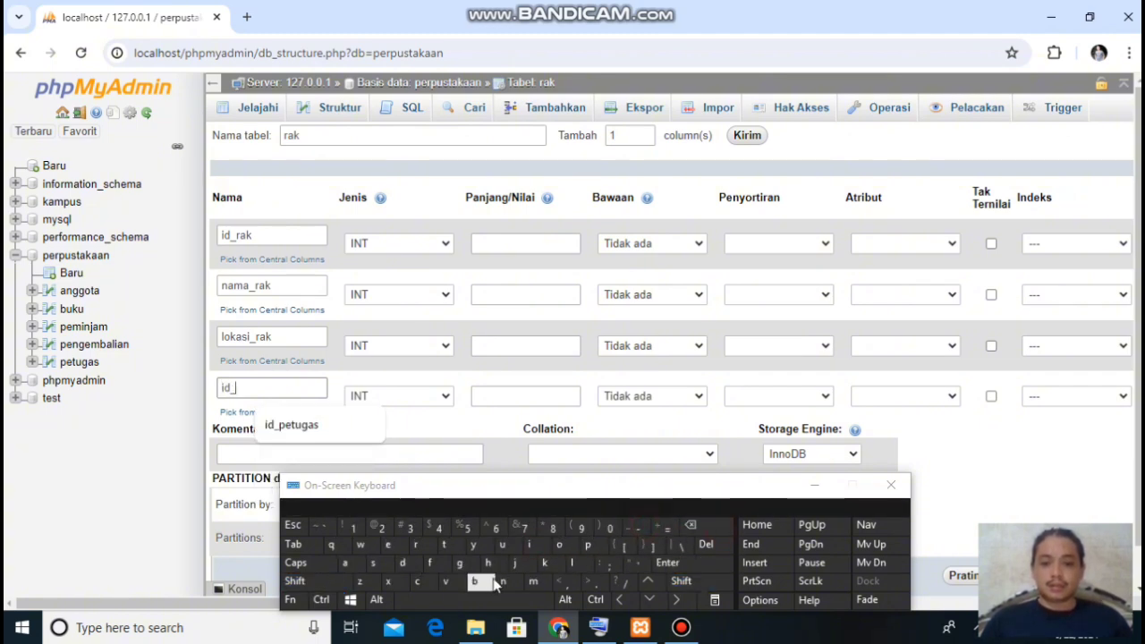
text(buku)
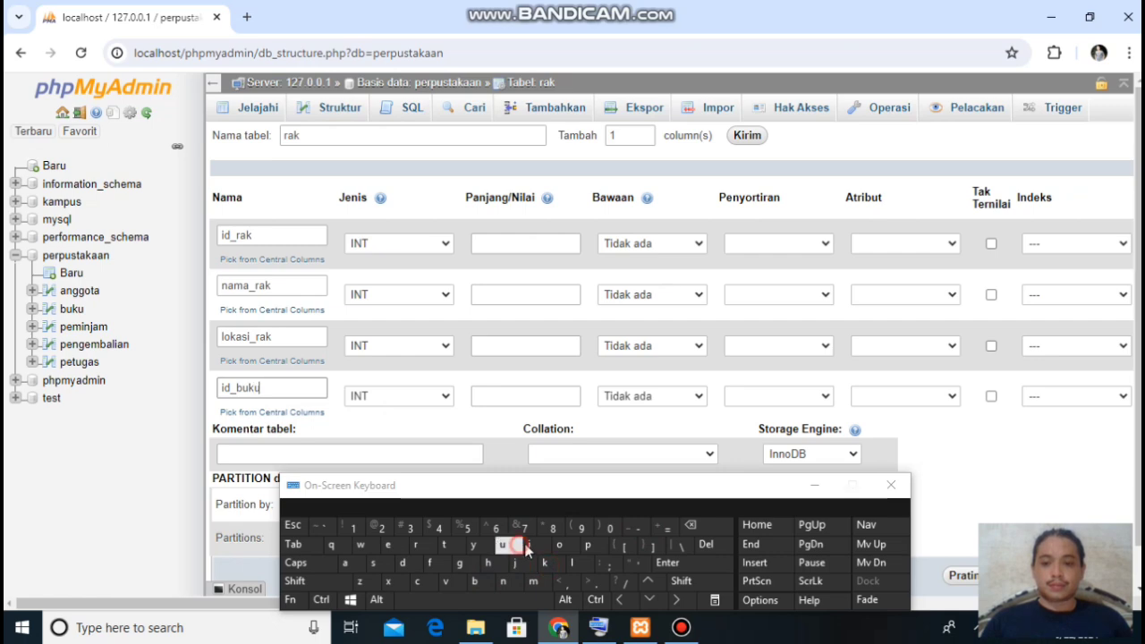
click(816, 487)
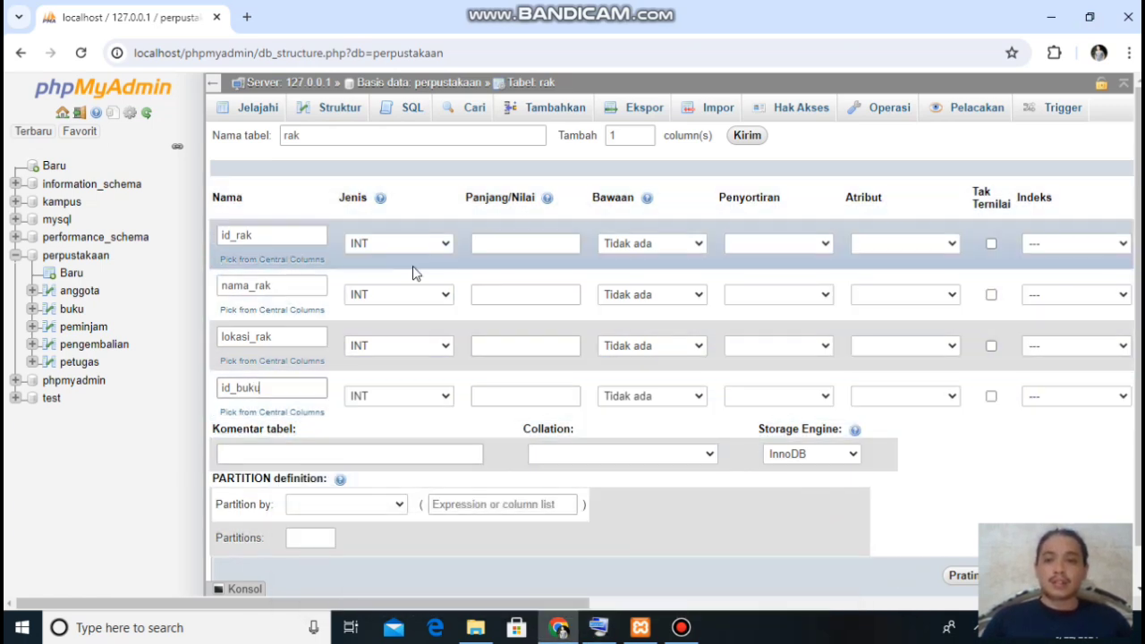
Step: Give id_rak a length of 11, make it the PRIMARY index, and mark it as nullable
click(594, 302)
click(526, 245)
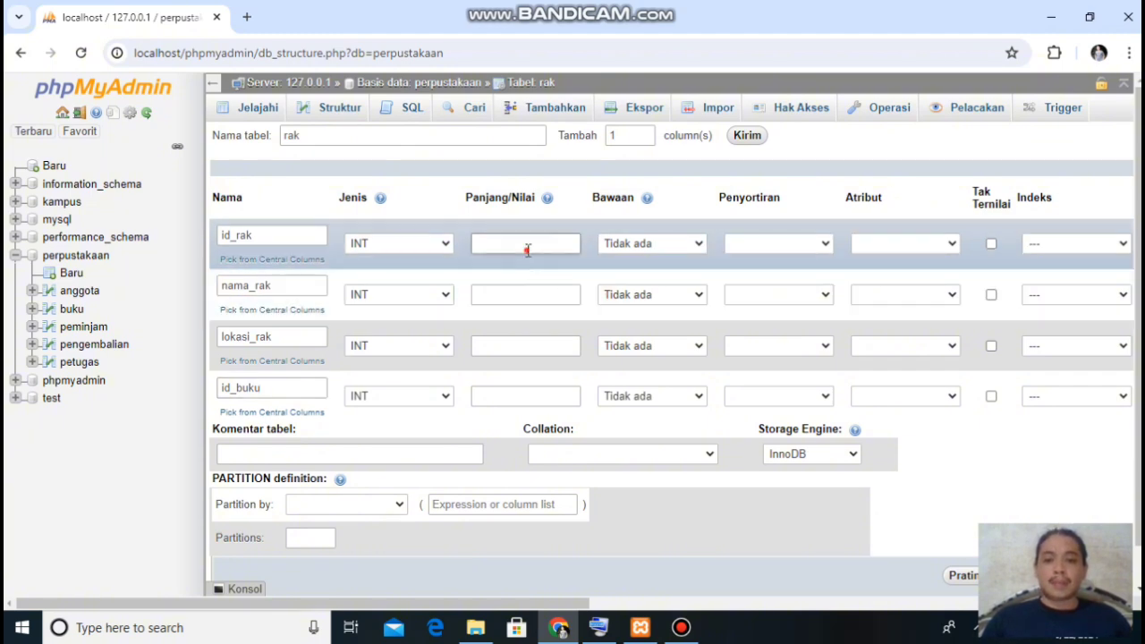
text(11)
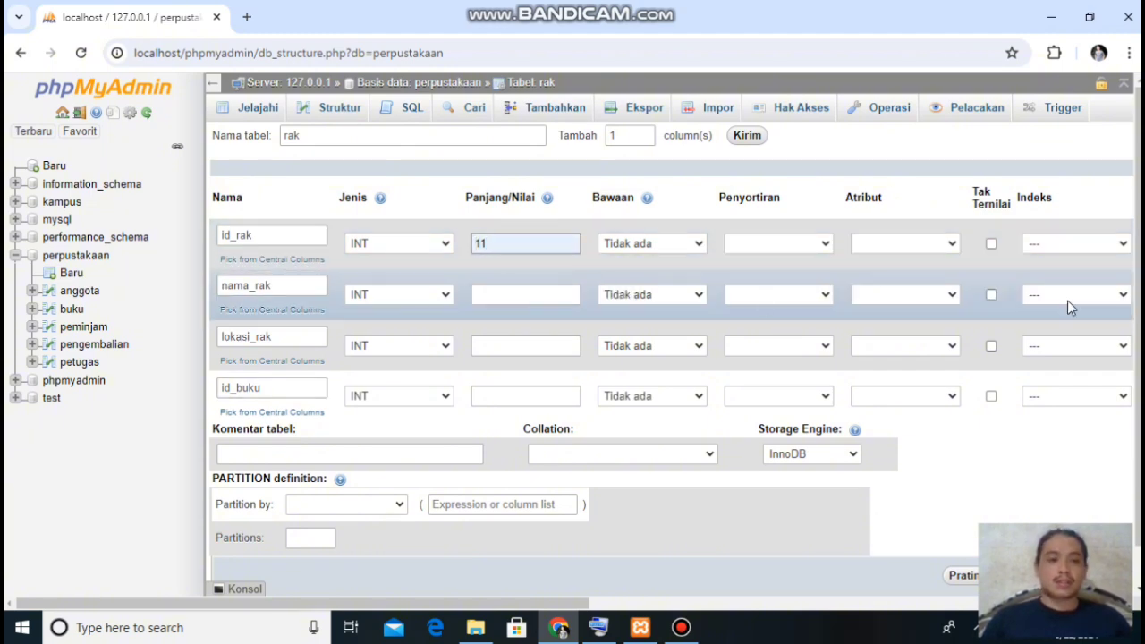
click(1116, 244)
click(1090, 276)
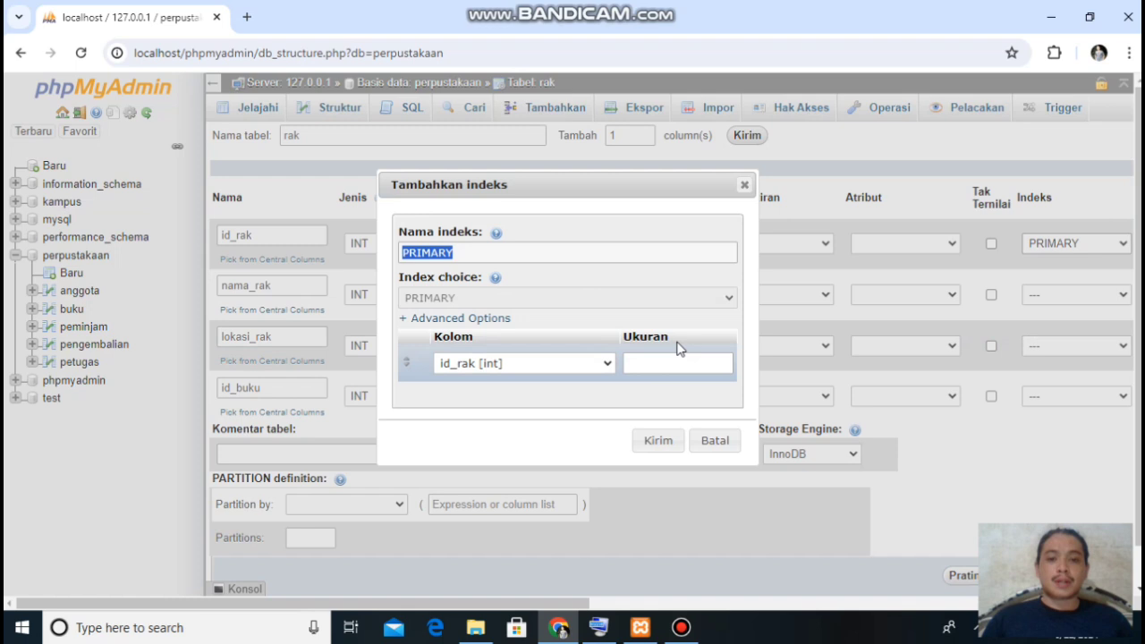
click(658, 440)
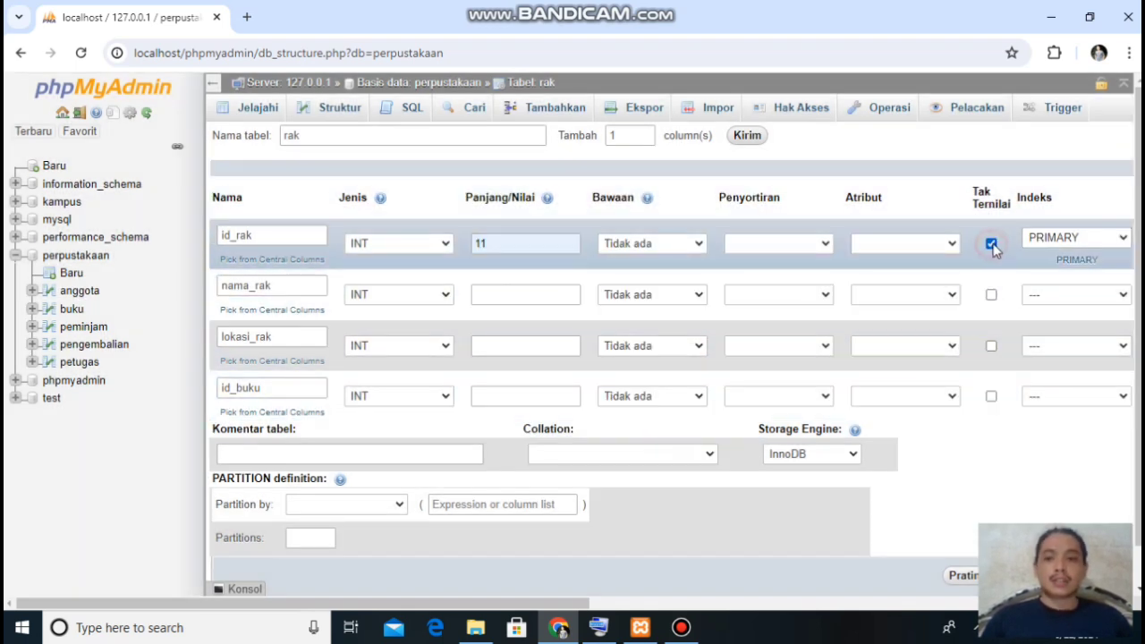
Step: Set both nama_rak and lokasi_rak to type VARCHAR with length 50
click(437, 294)
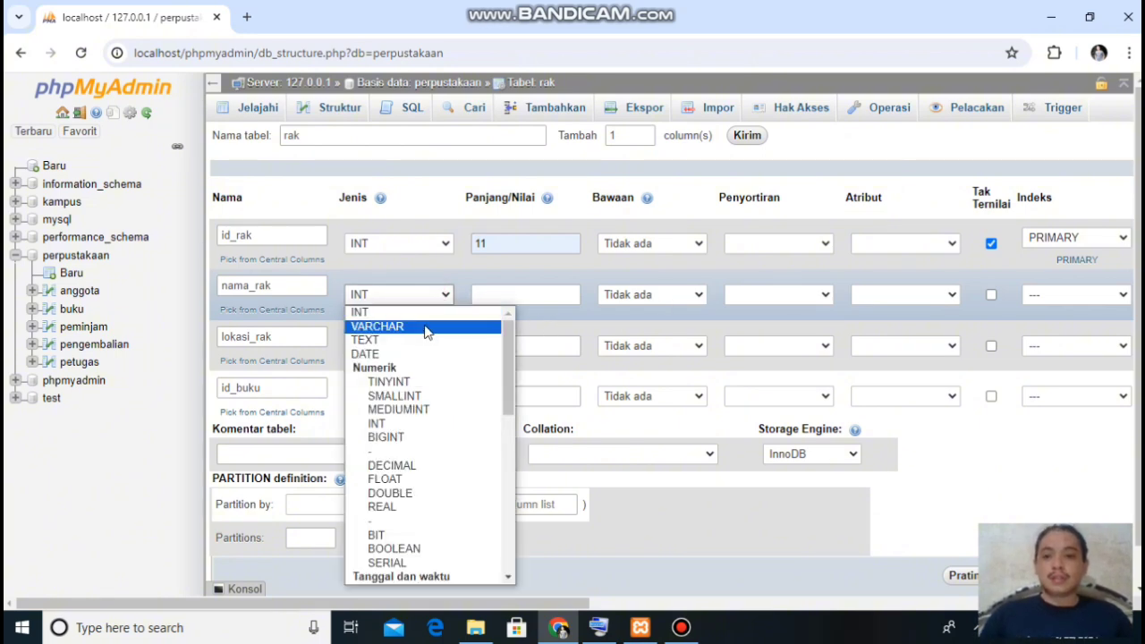
click(427, 328)
click(516, 294)
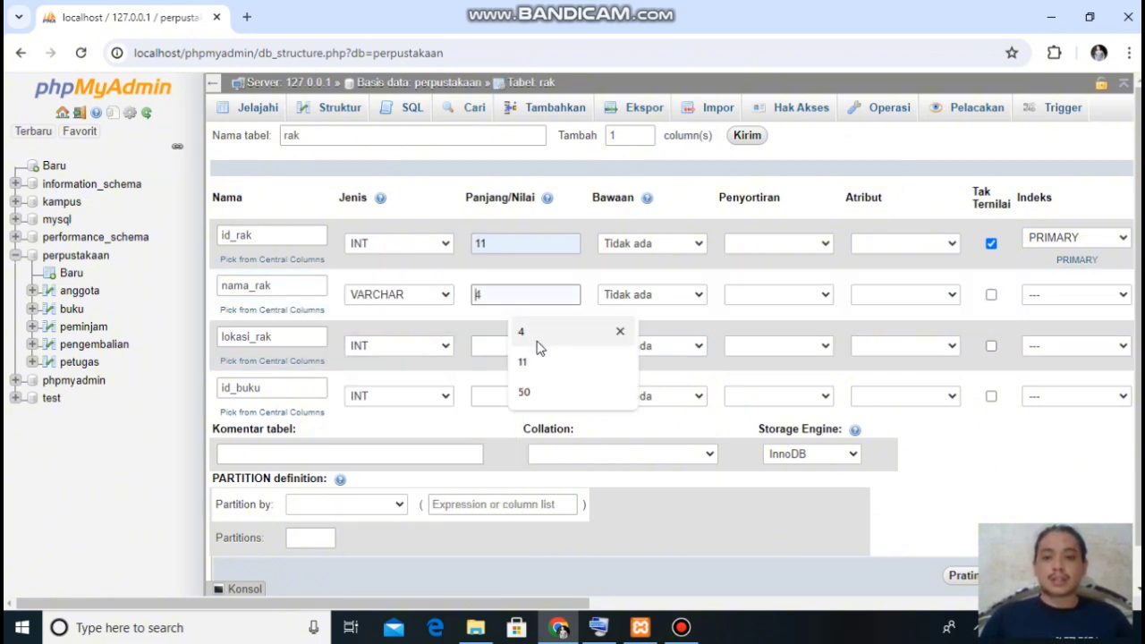
click(539, 391)
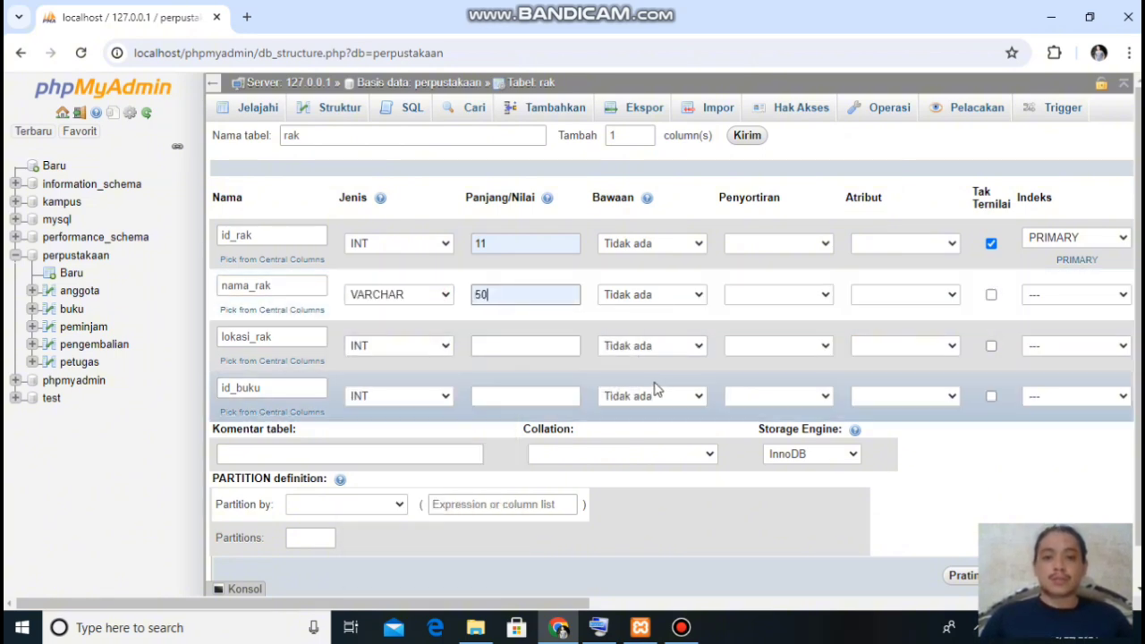
click(385, 345)
click(461, 79)
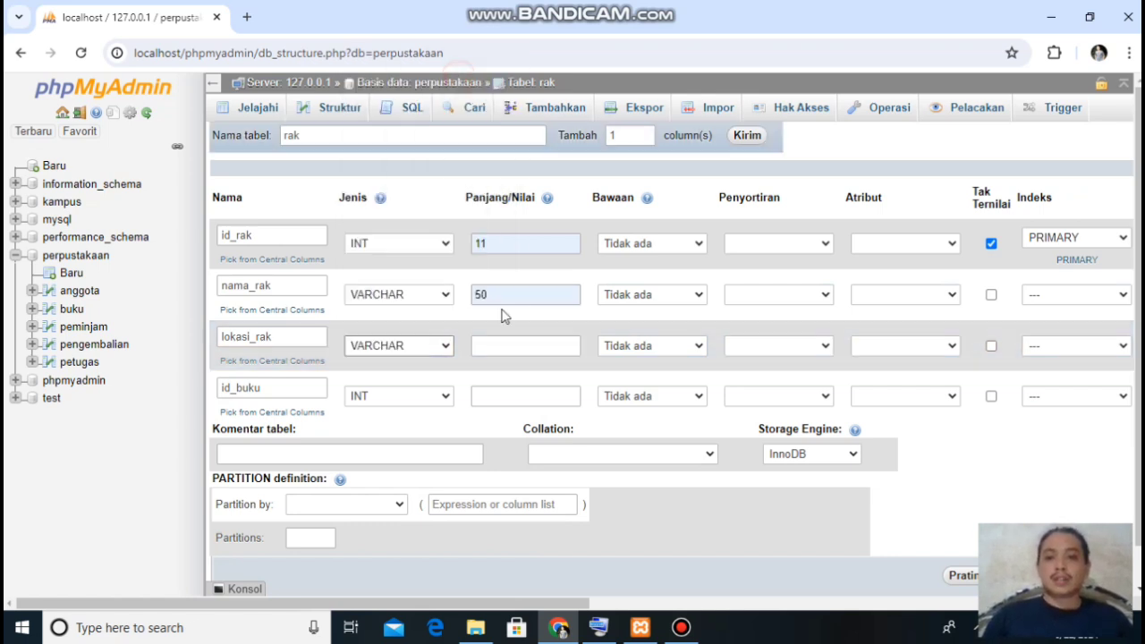
click(499, 344)
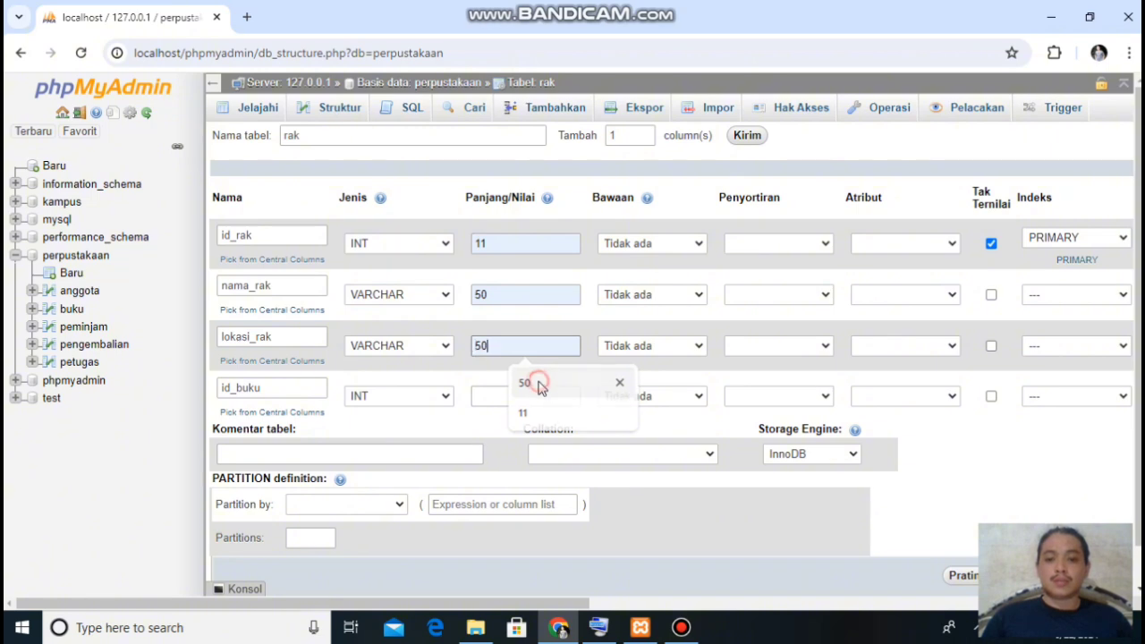
click(534, 383)
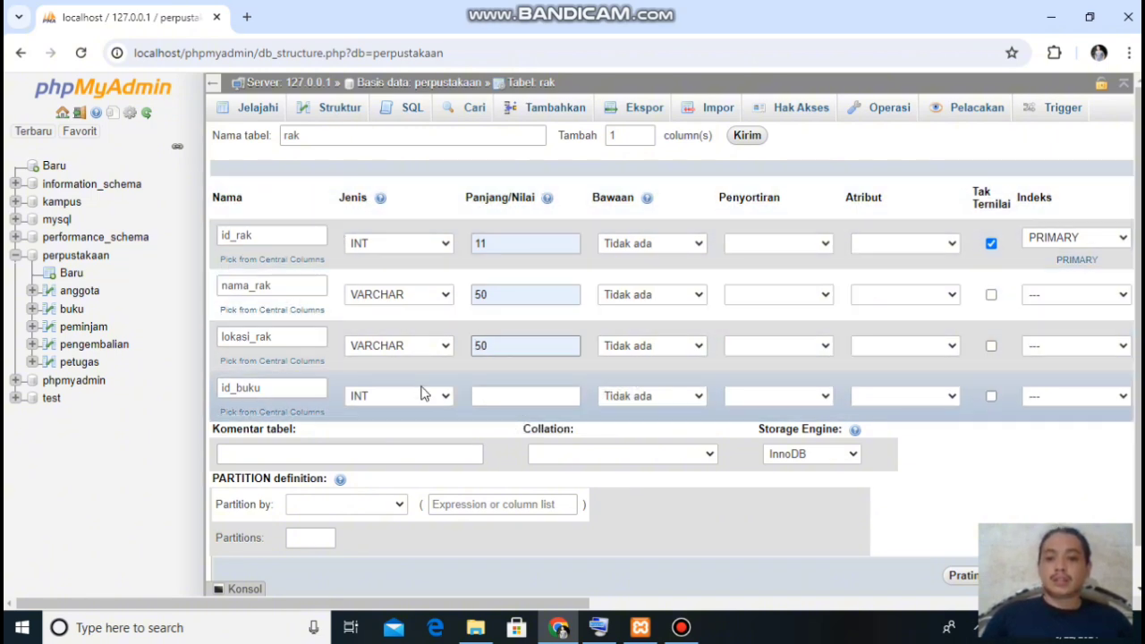
Step: Give id_buku a length of 11 and save the rak table
click(539, 395)
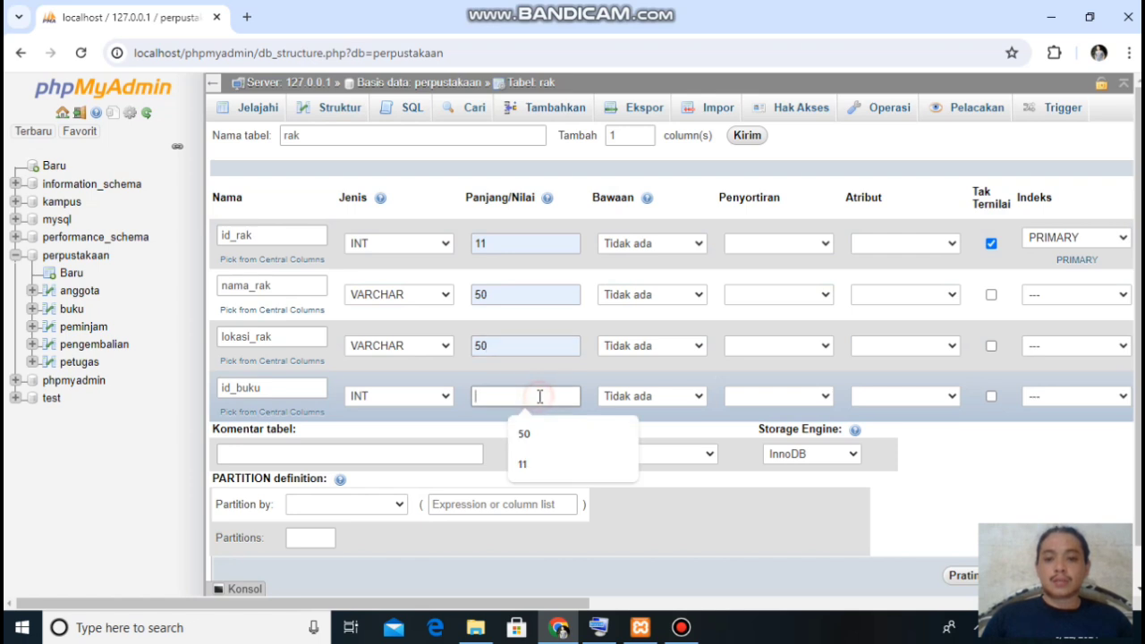
click(541, 467)
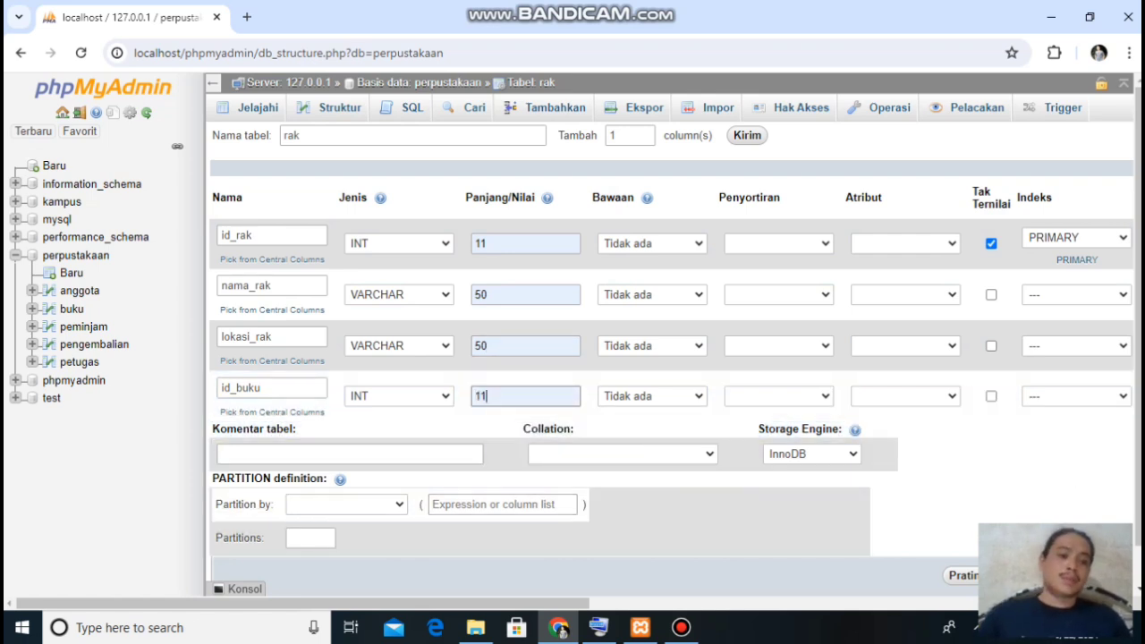
key(Return)
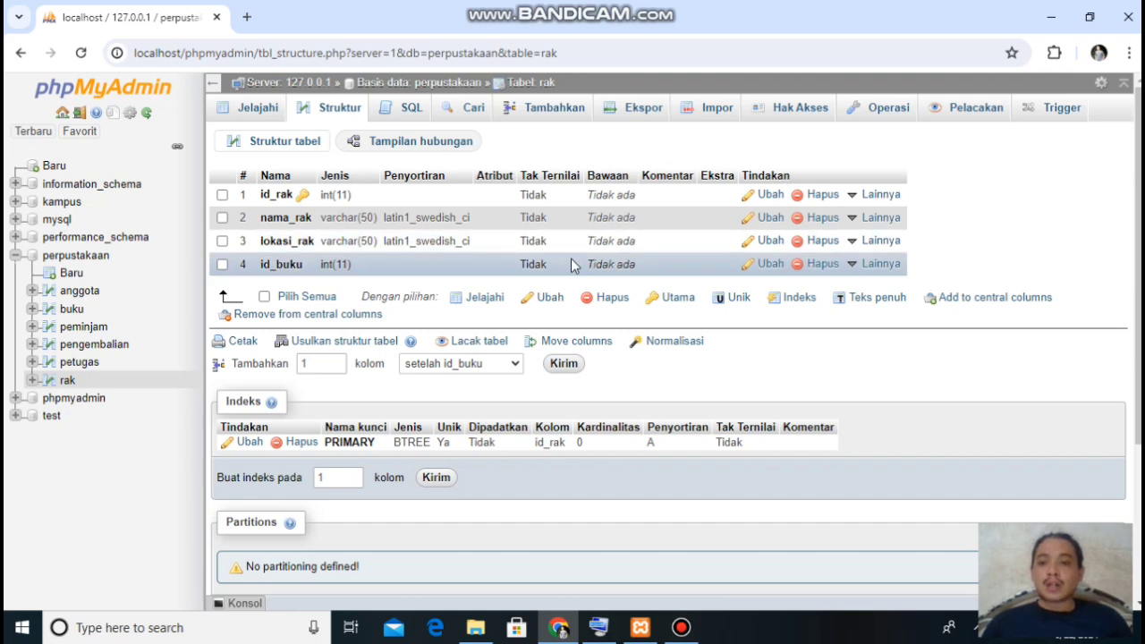
Step: Add an index on the id_buku column of the rak table and confirm the ALTER TABLE statement
mouse_move(846, 266)
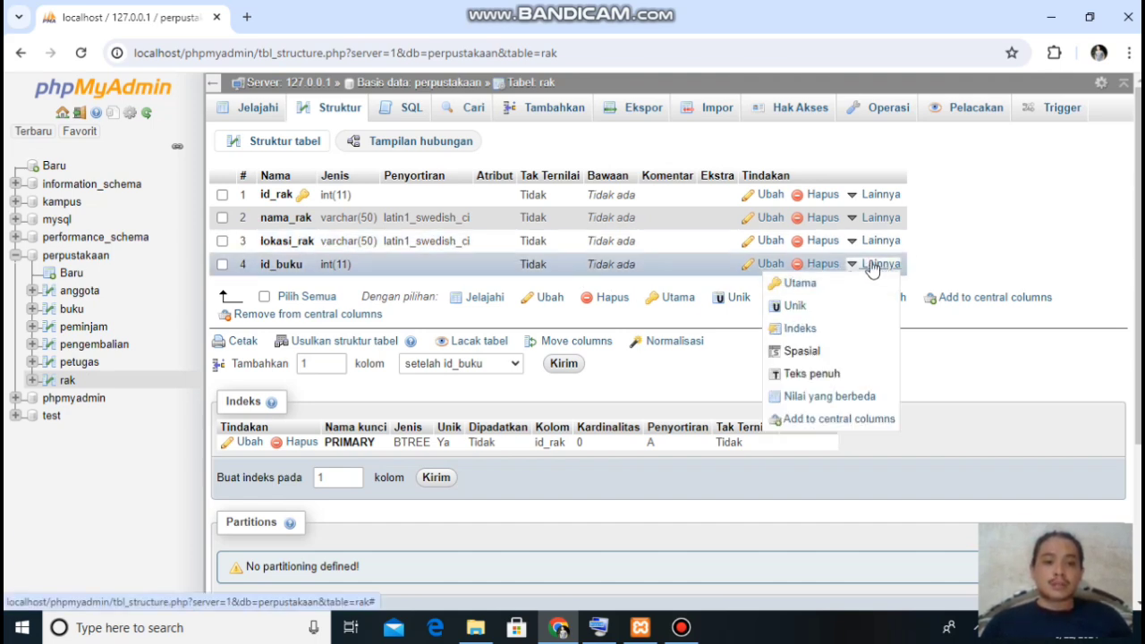
click(801, 329)
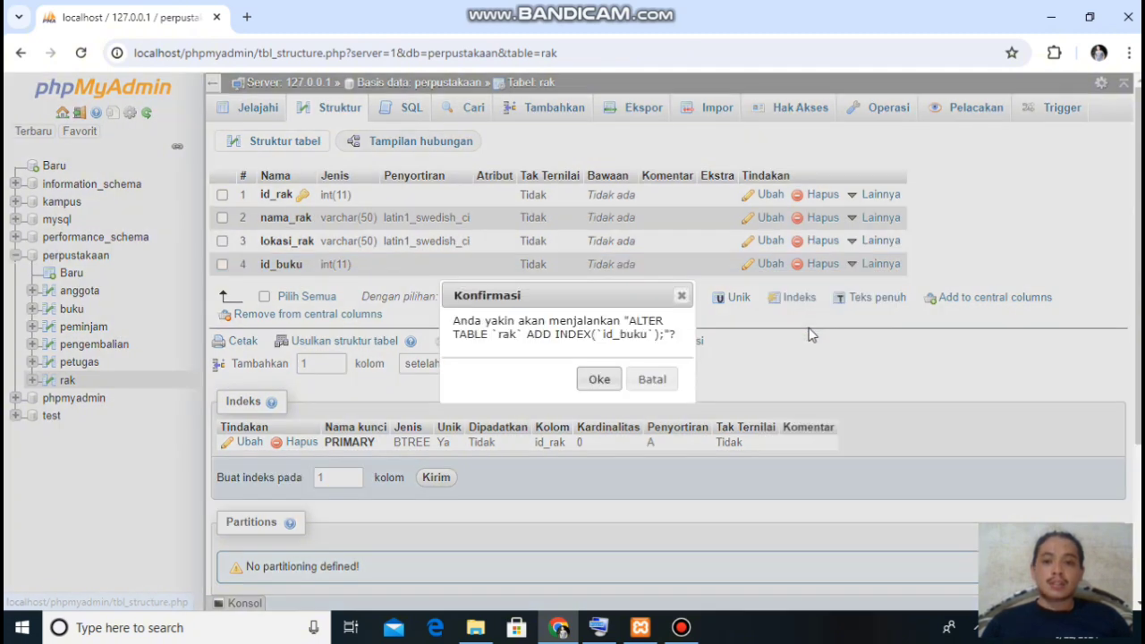
click(598, 380)
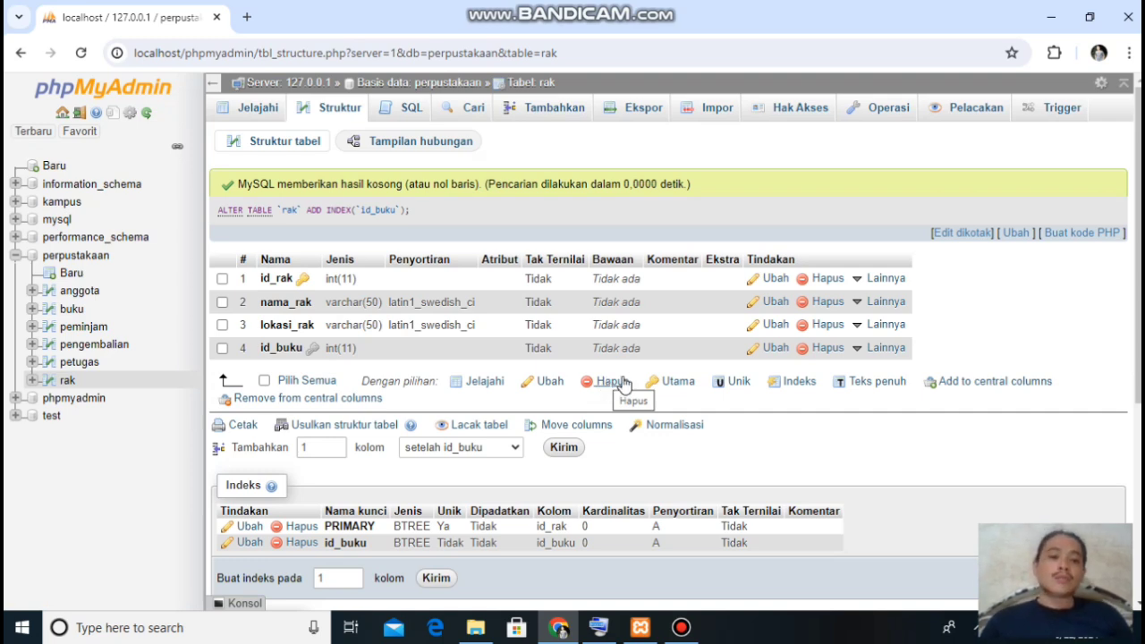
mouse_move(878, 351)
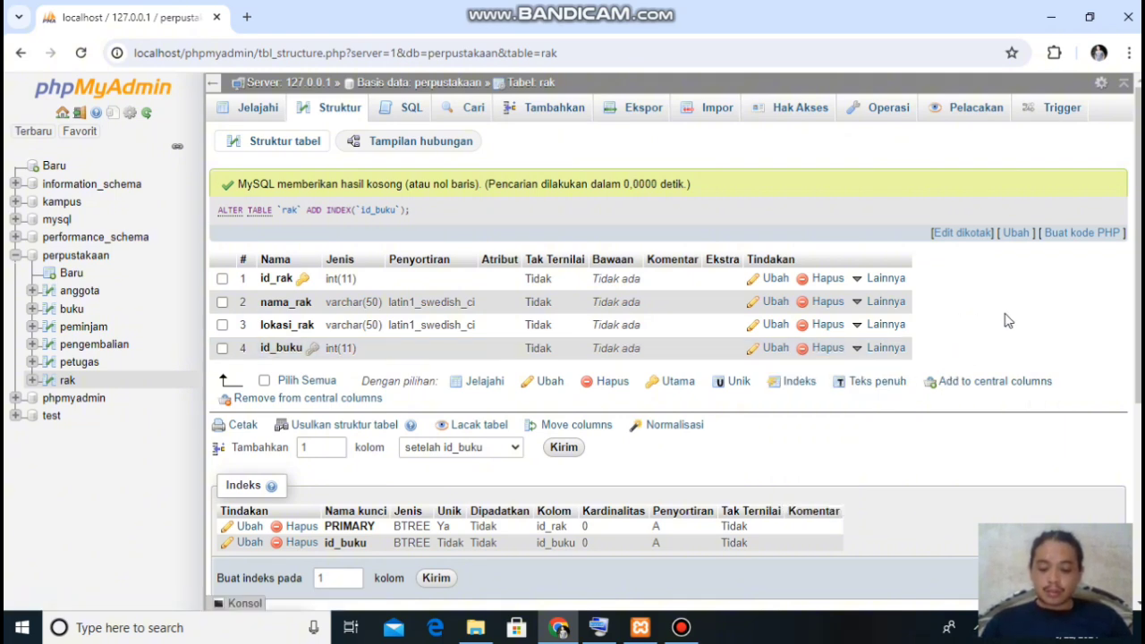
Step: Add an index on the id_buku column of the pengembalian table and confirm the ALTER TABLE statement
click(99, 349)
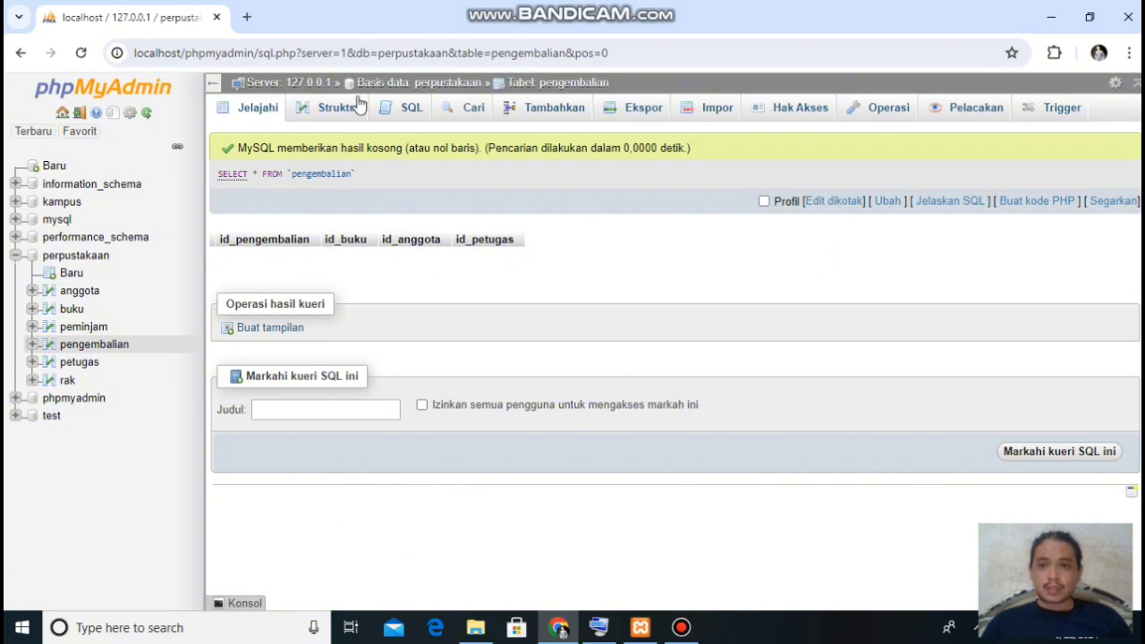
click(333, 107)
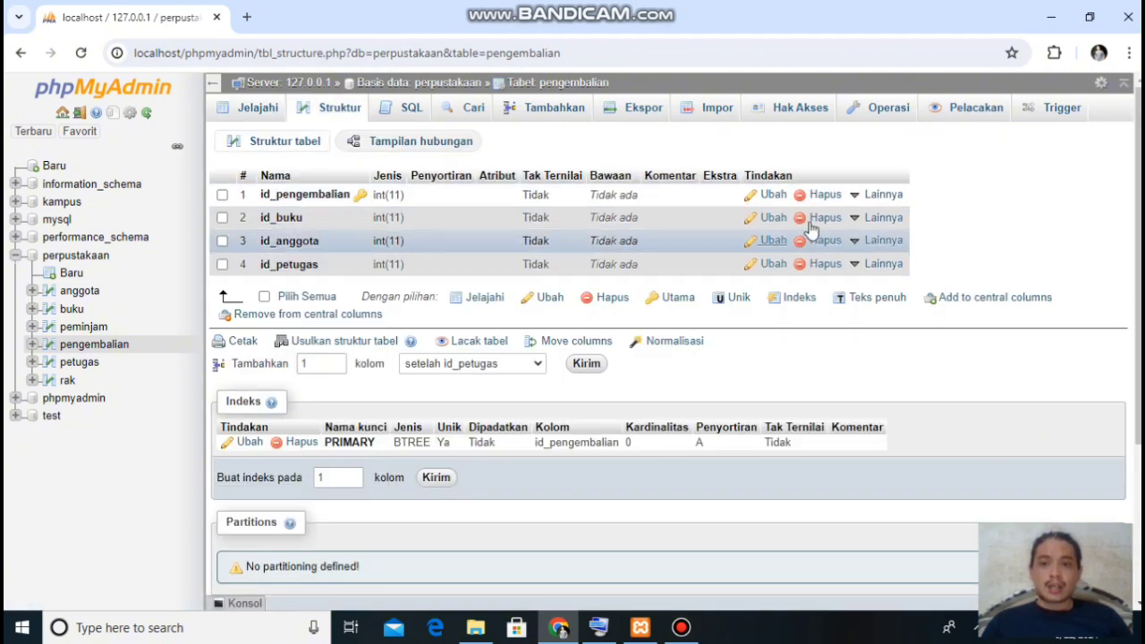
click(881, 219)
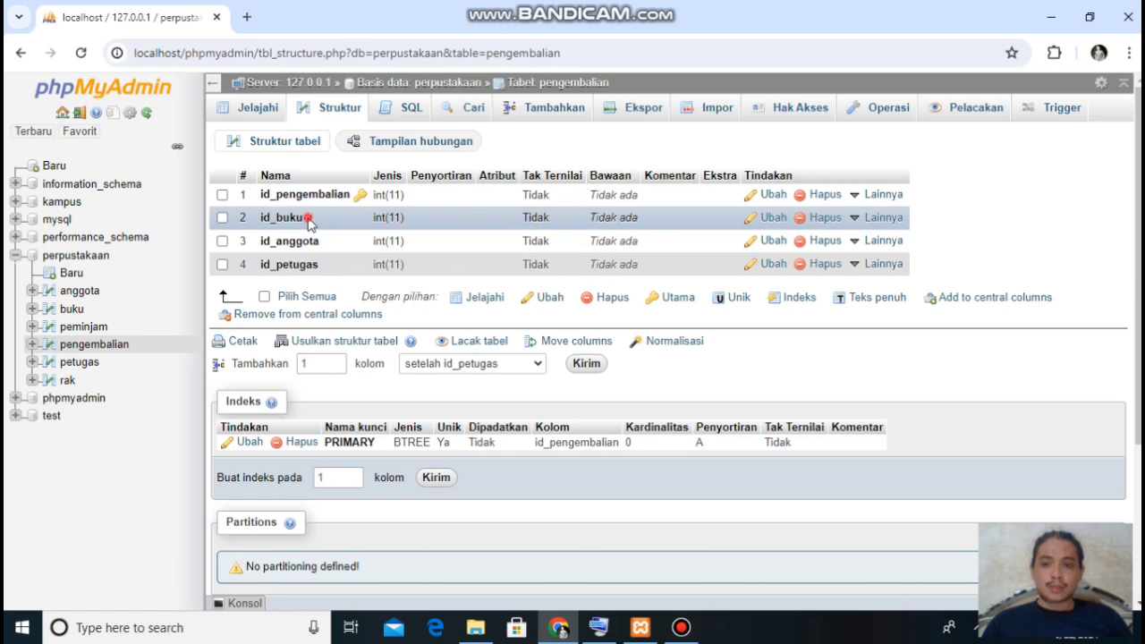
click(222, 218)
click(221, 240)
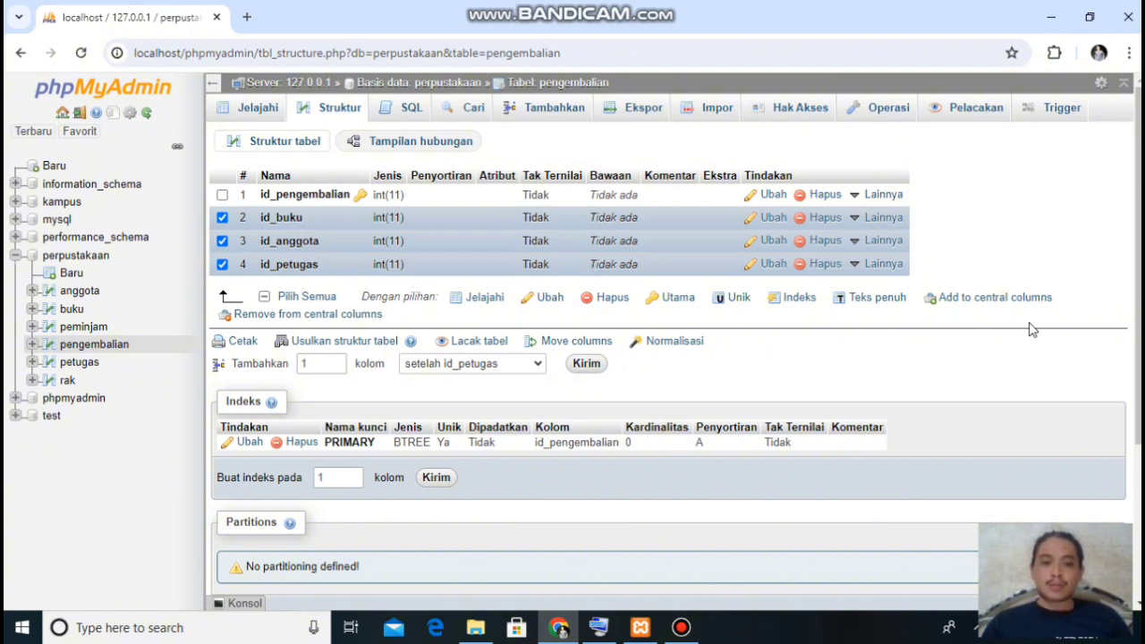
mouse_move(882, 217)
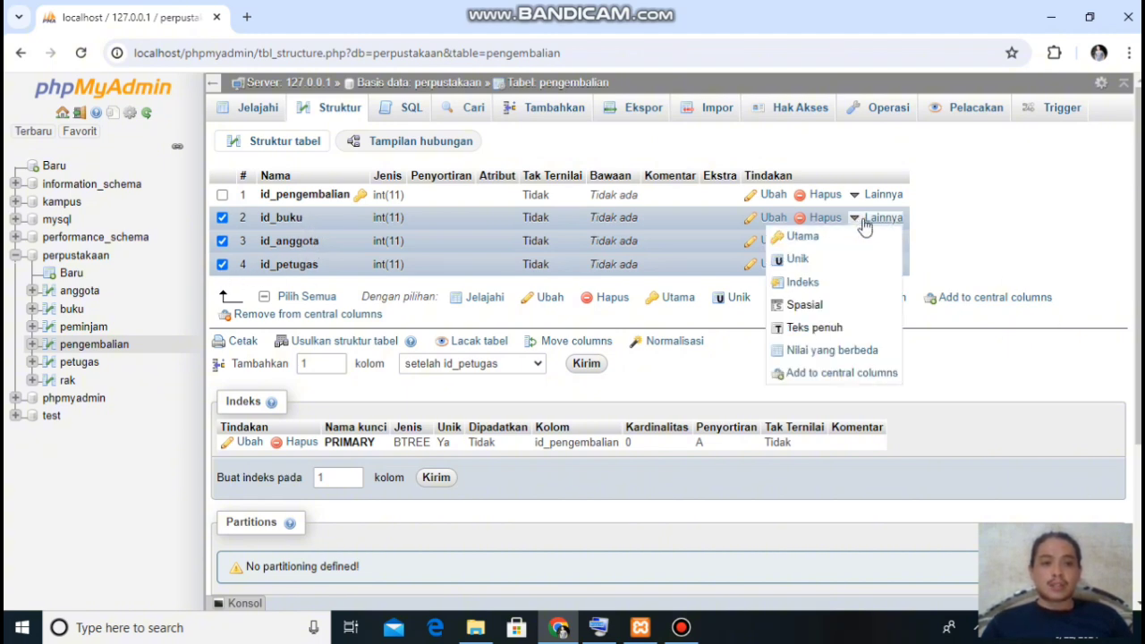
click(802, 281)
click(586, 388)
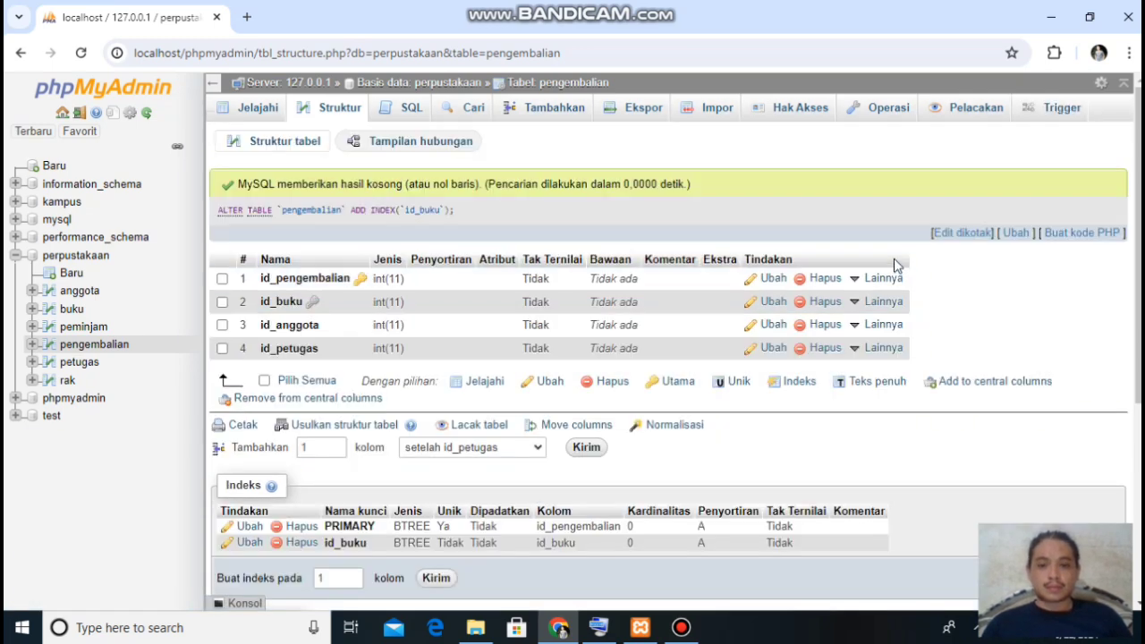
Step: Add indexes on the id_anggota and id_petugas columns of the pengembalian table, confirming each ALTER TABLE statement
mouse_move(886, 279)
click(883, 327)
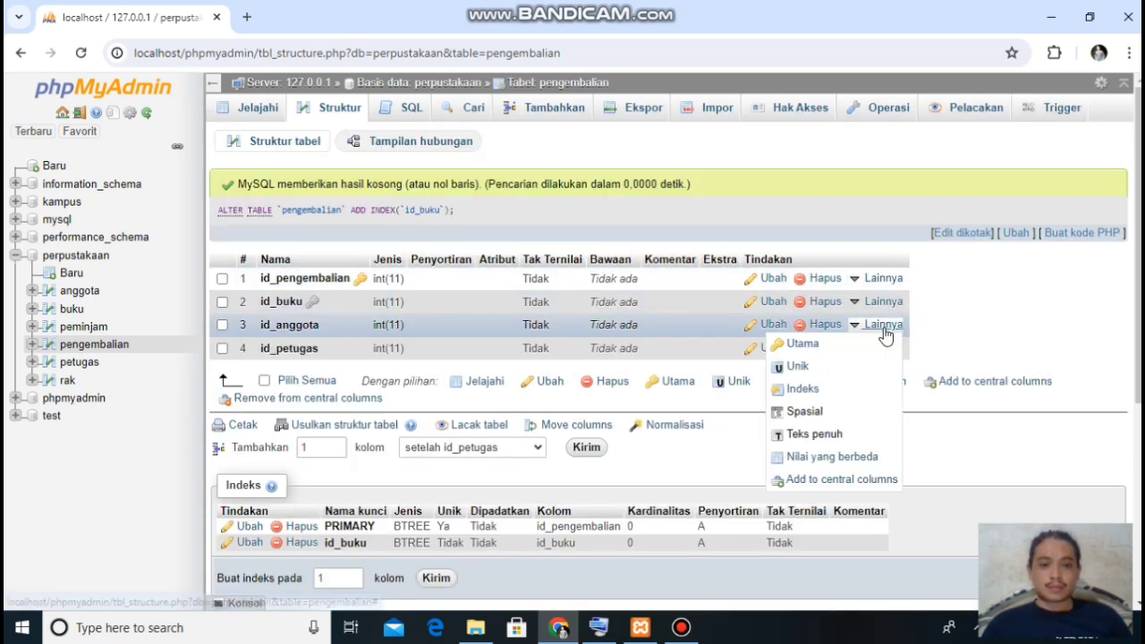
click(800, 389)
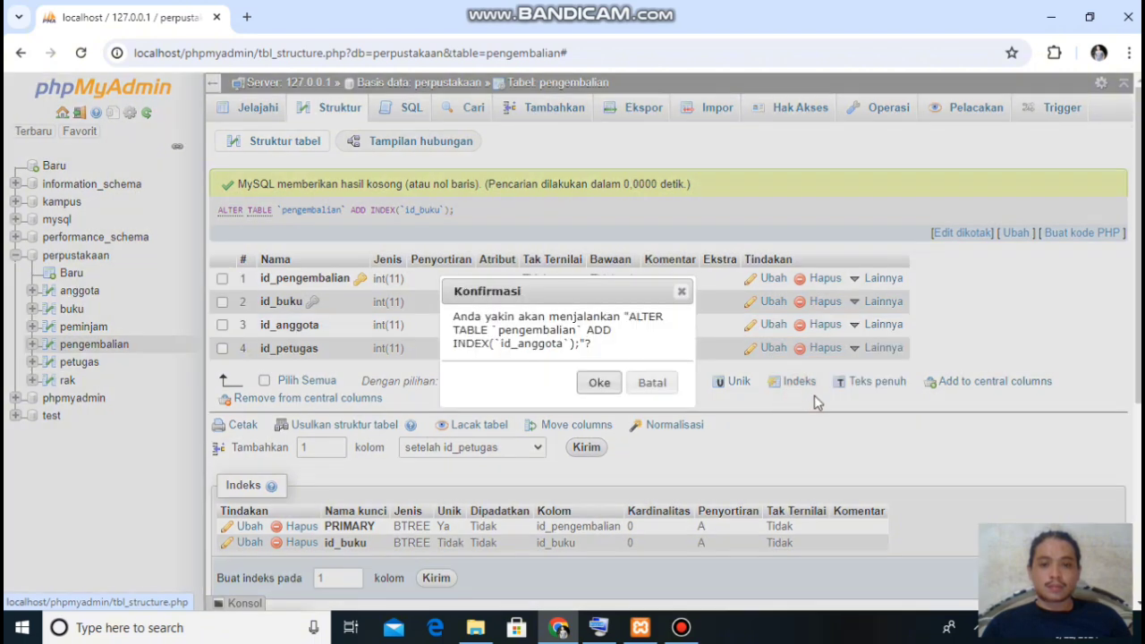
click(594, 381)
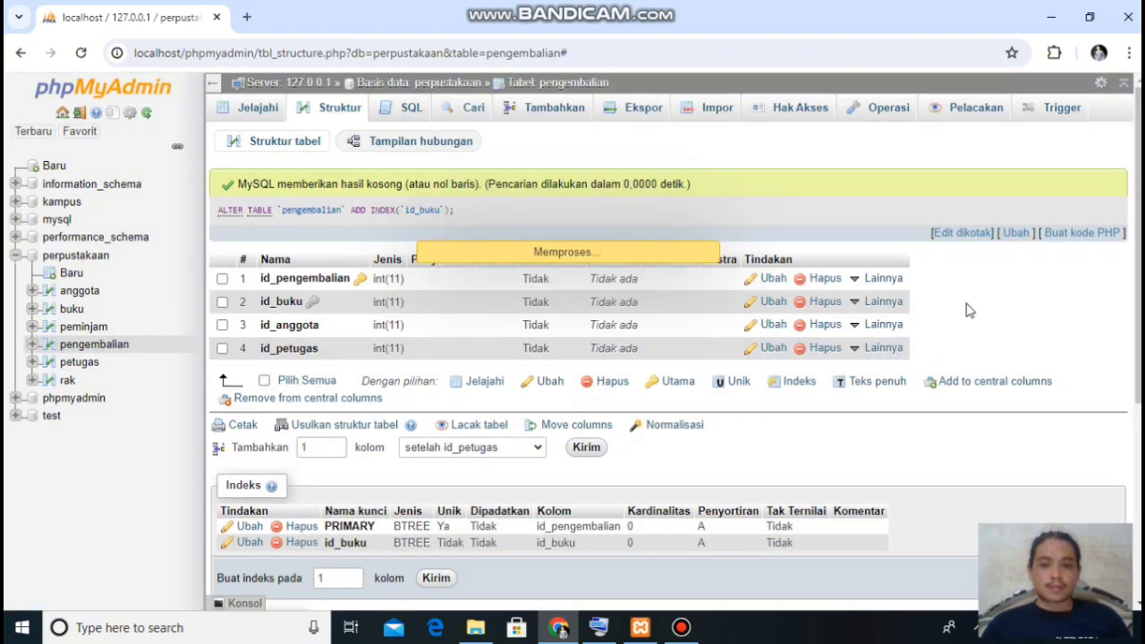
click(883, 349)
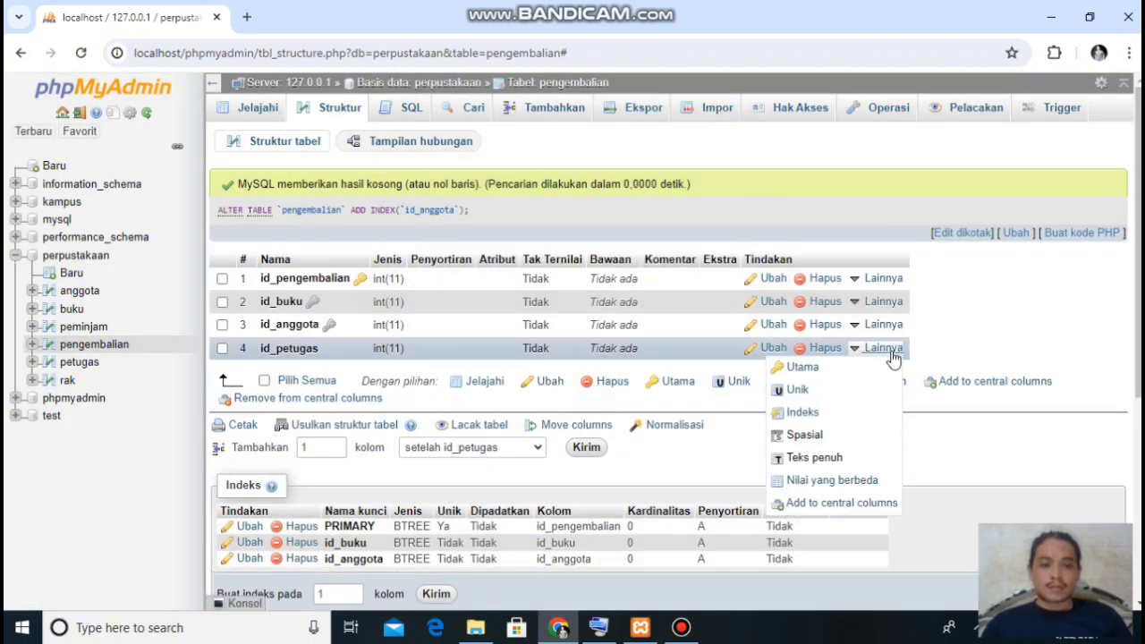
click(818, 416)
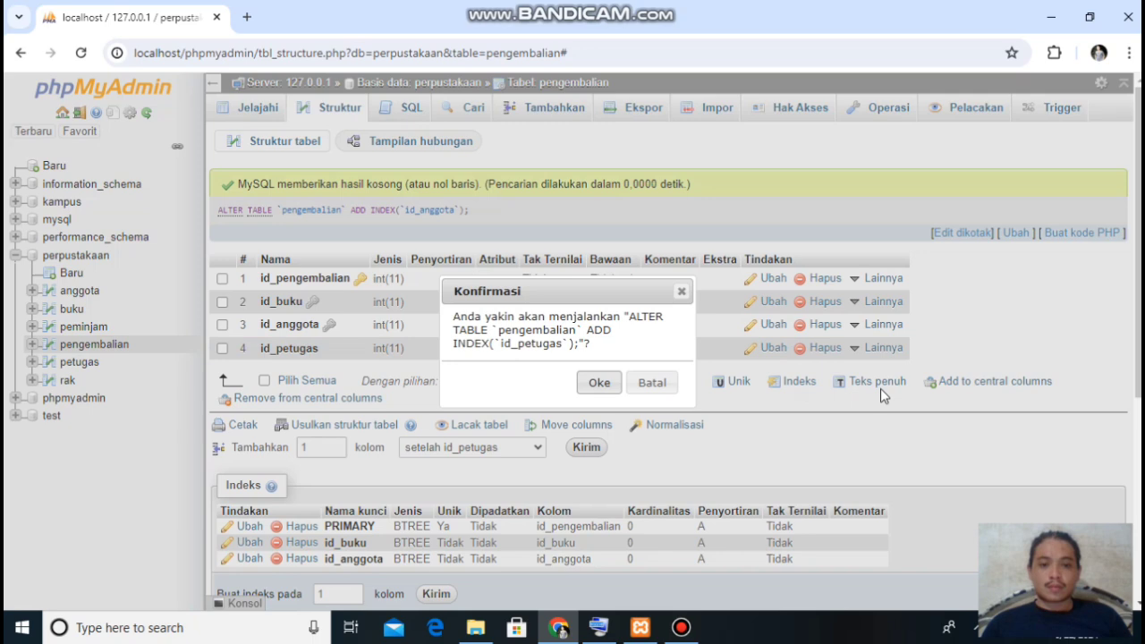
click(594, 383)
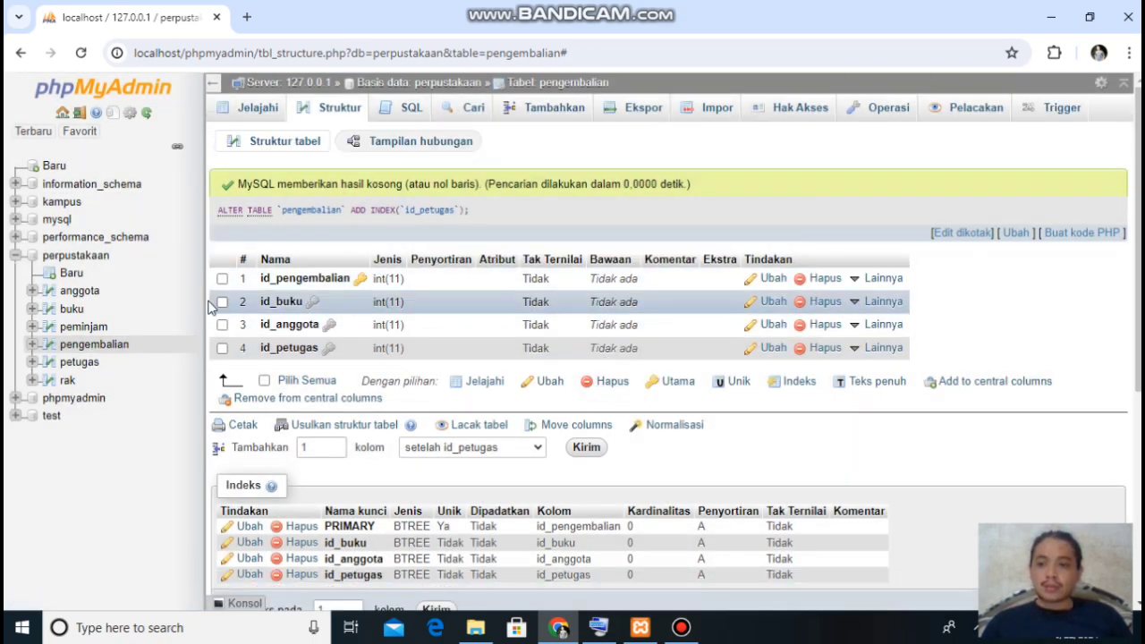
Step: Add indexes on the id_anggota and id_petugas columns of the peminjam table, confirming each ALTER TABLE statement
double_click(85, 327)
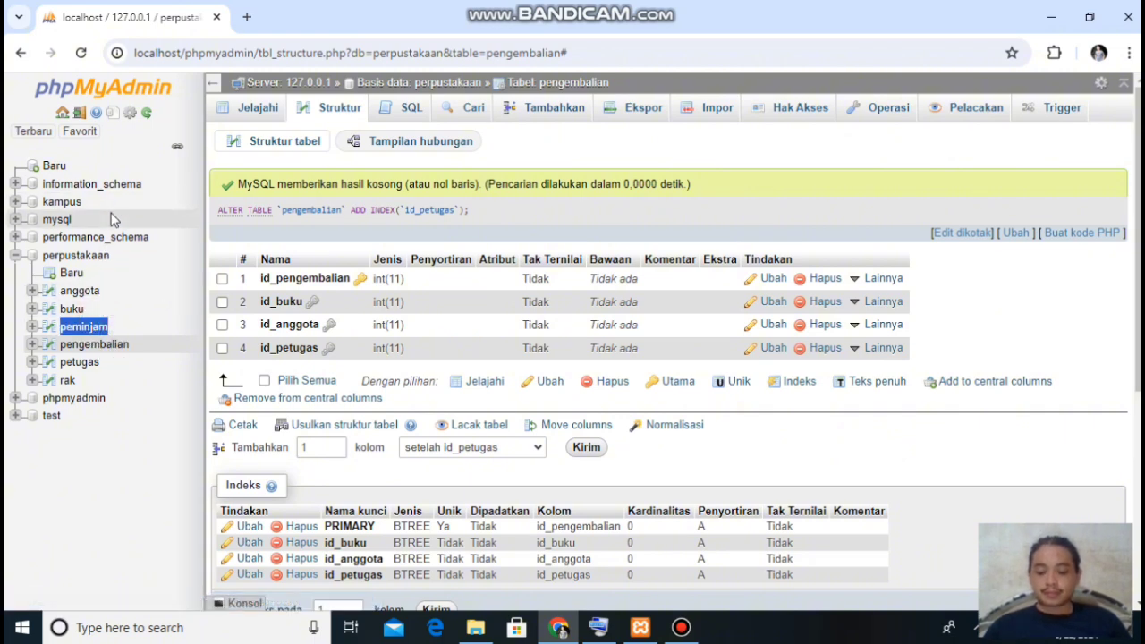
click(92, 331)
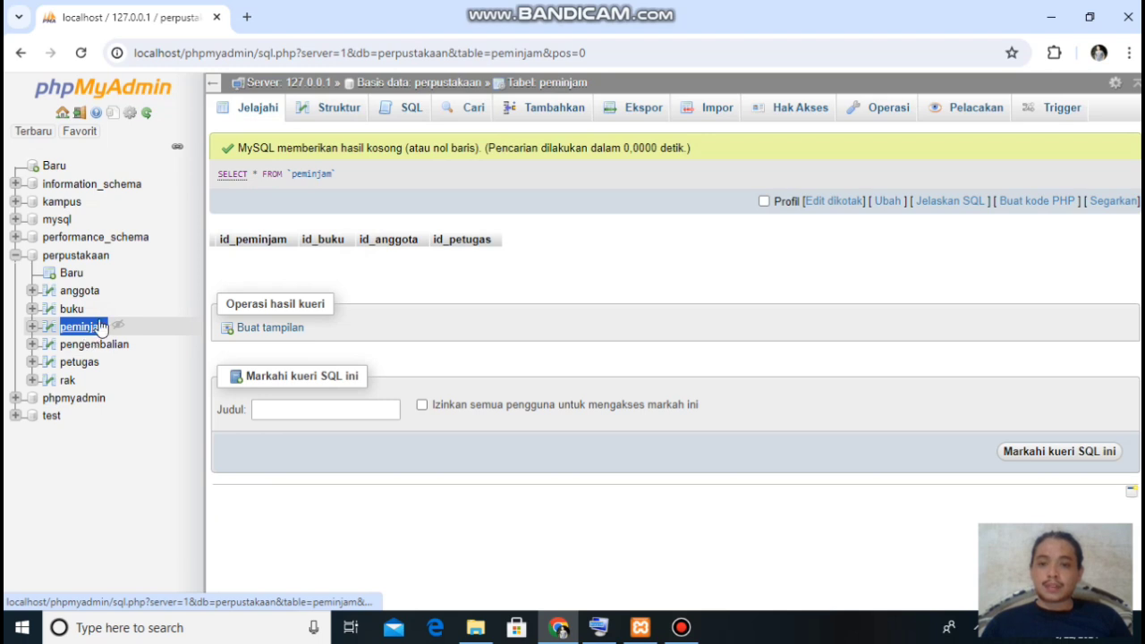
click(335, 109)
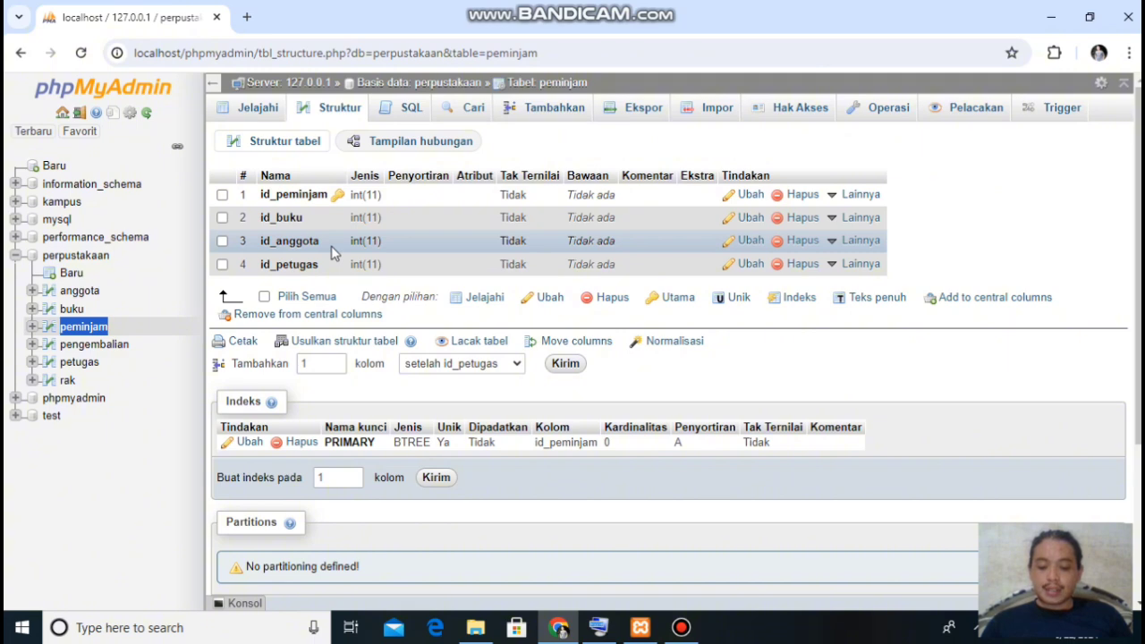
mouse_move(839, 285)
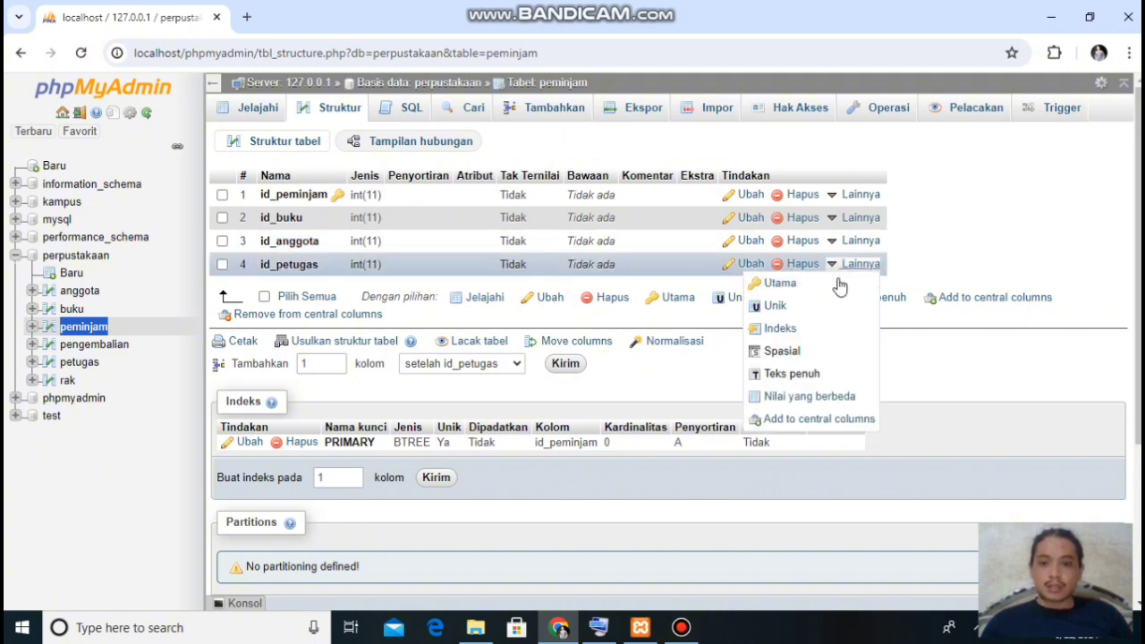
mouse_move(872, 243)
click(793, 304)
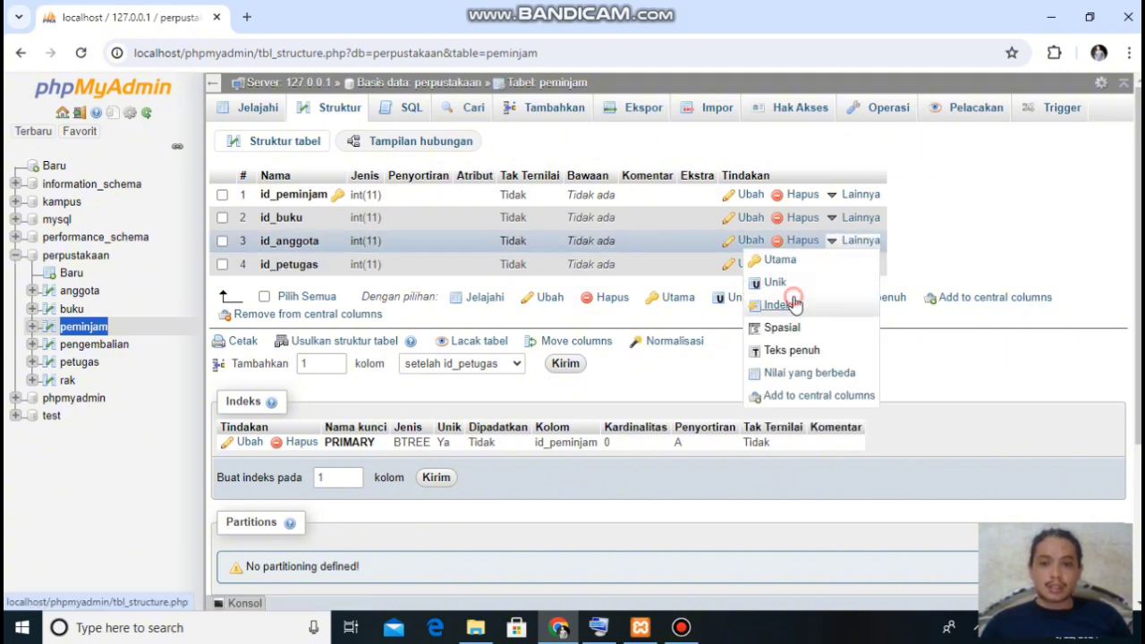
click(592, 384)
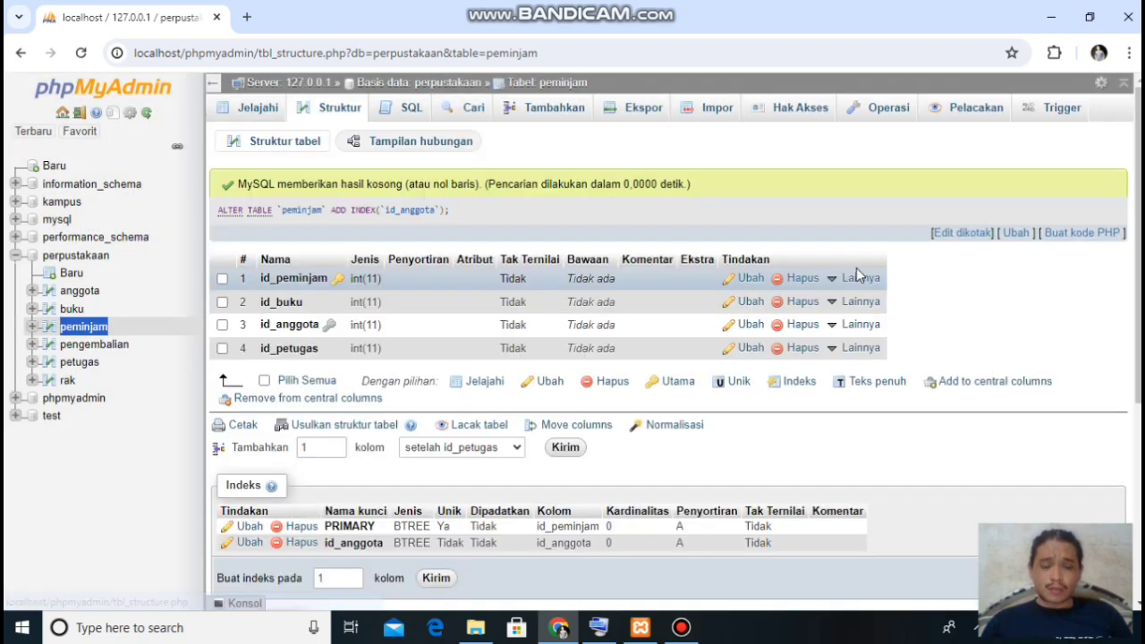
click(860, 347)
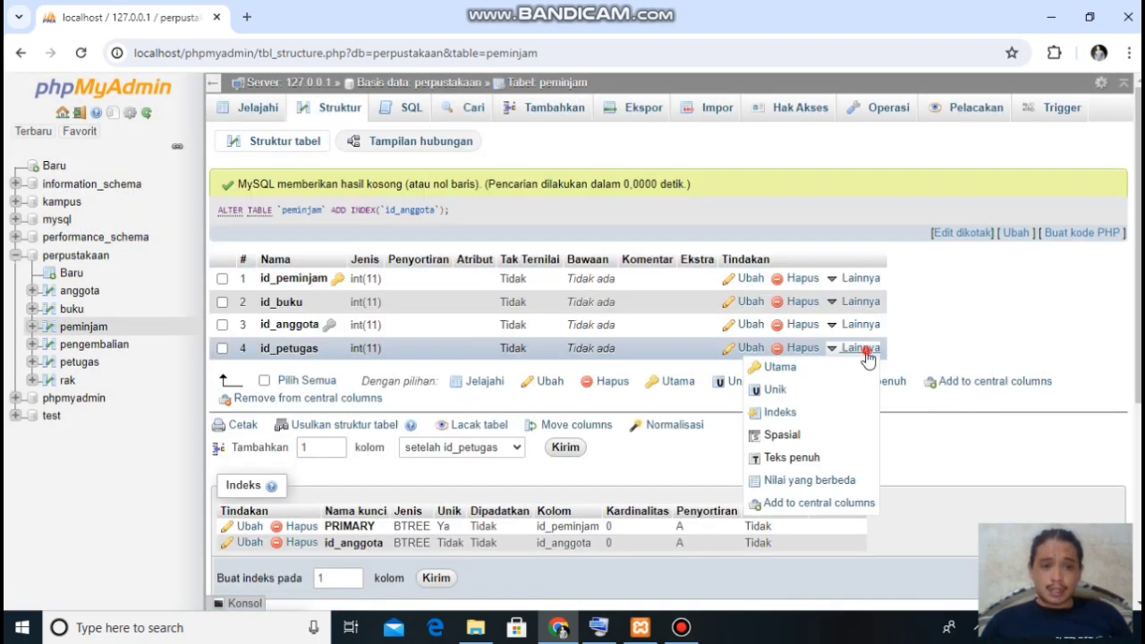
click(776, 413)
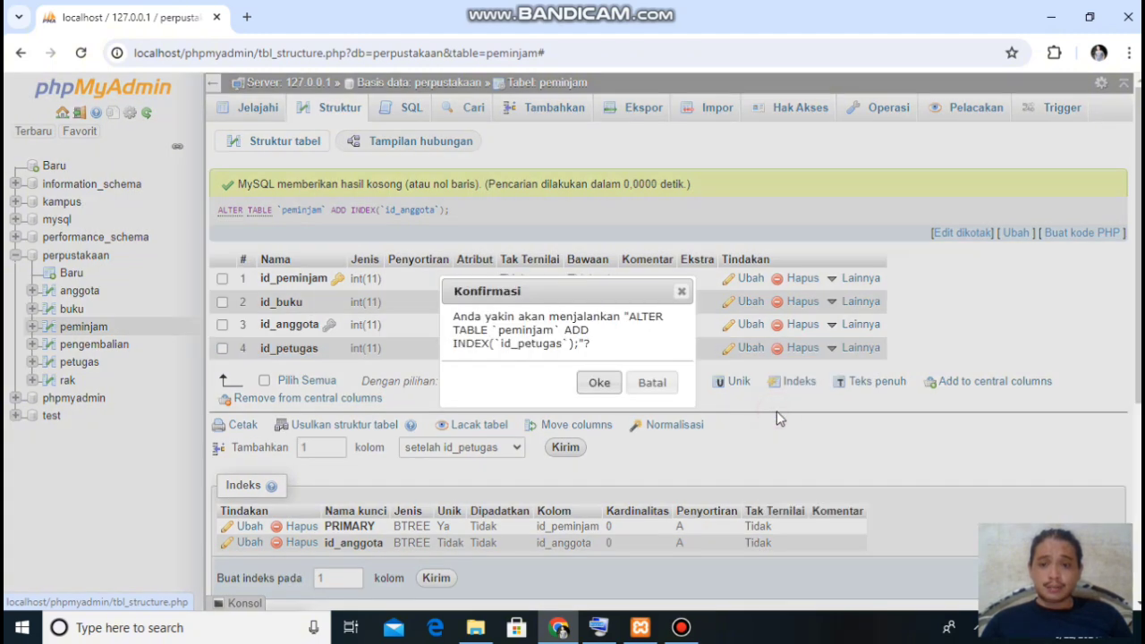
click(615, 386)
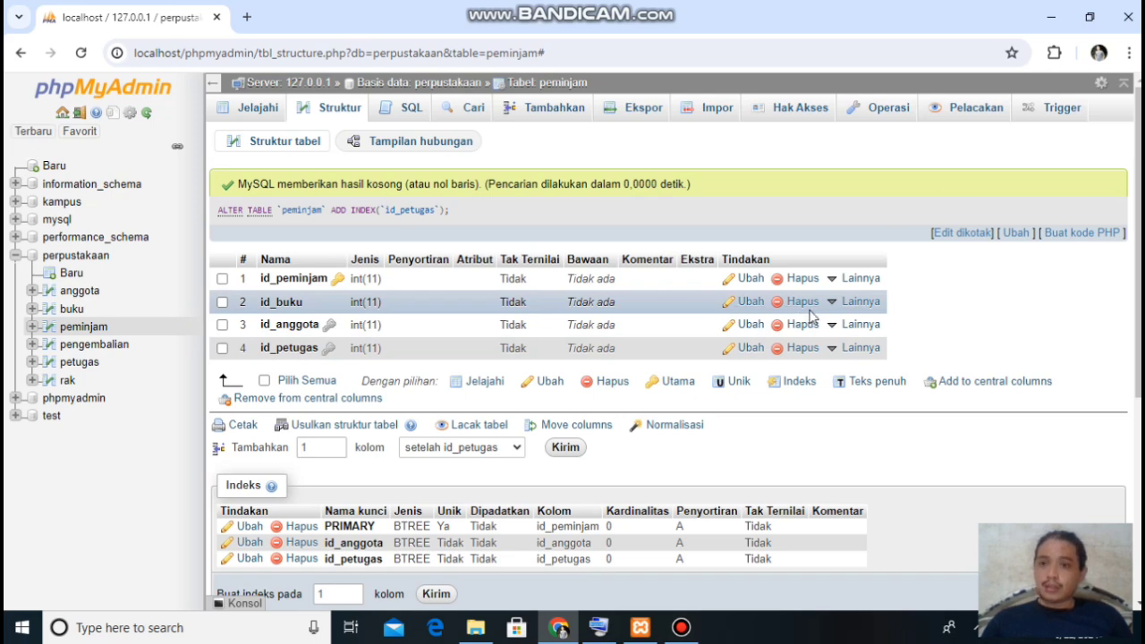
Step: Open the perpustakaan database in the Designer (Desainer) view
click(94, 259)
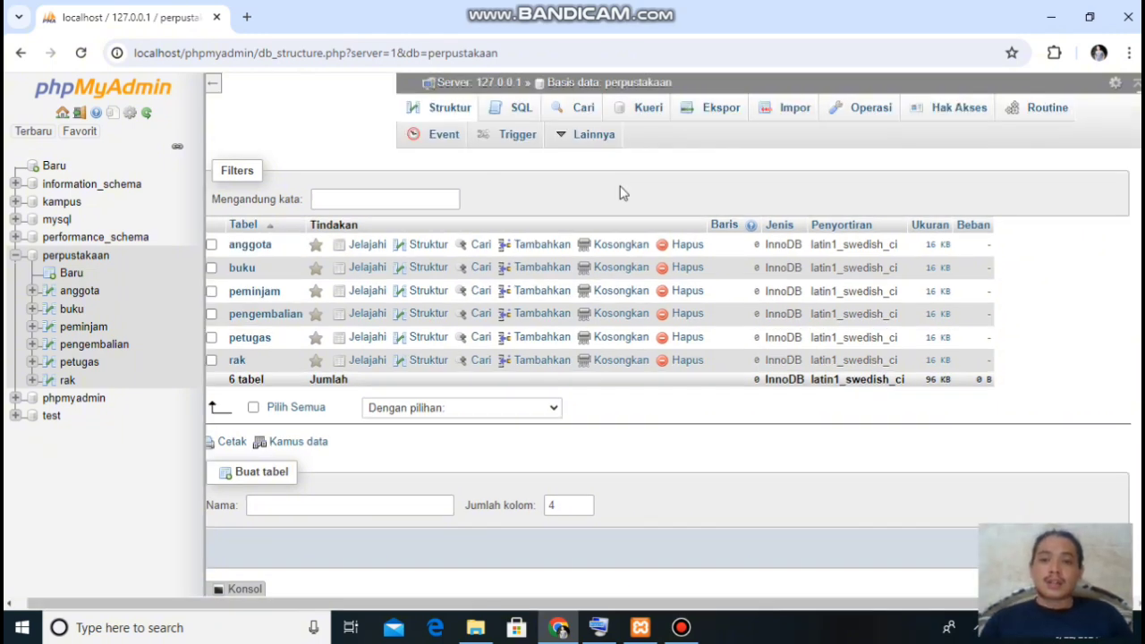
click(604, 141)
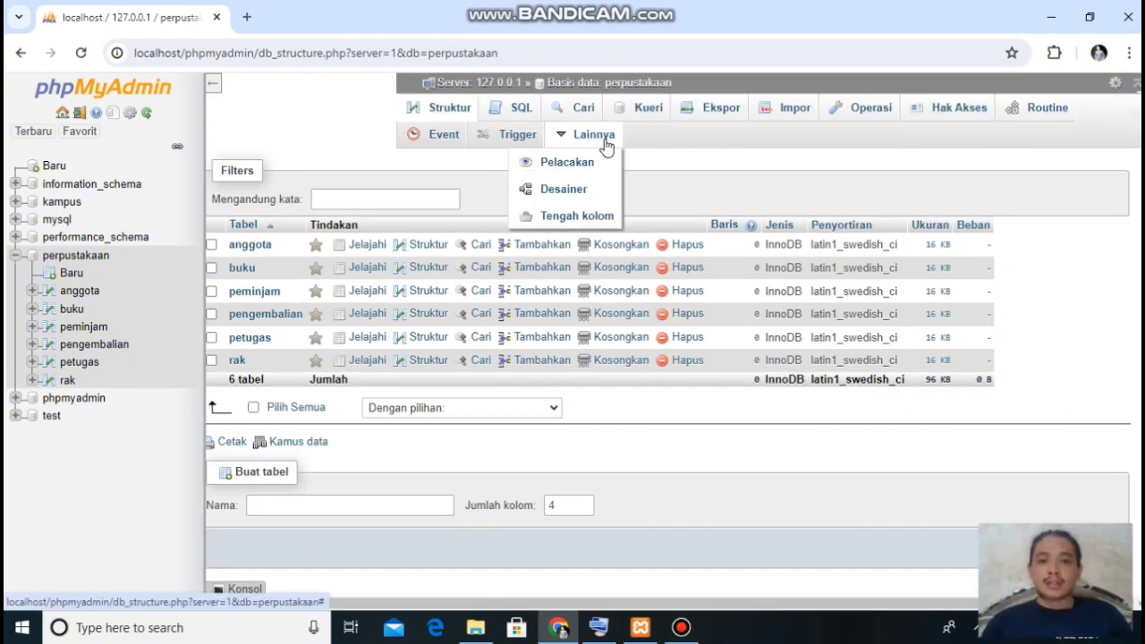
click(596, 190)
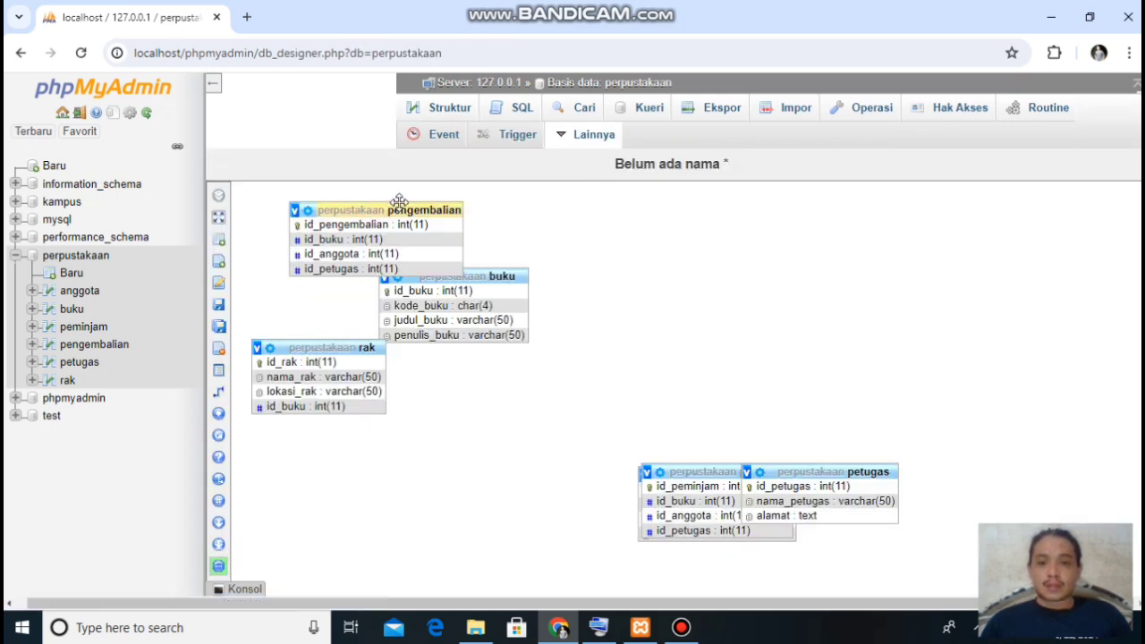
Step: Spread out the overlapping pengembalian, buku, petugas, peminjam and anggota tables so that each one stands apart in the diagram
drag(404, 211, 814, 211)
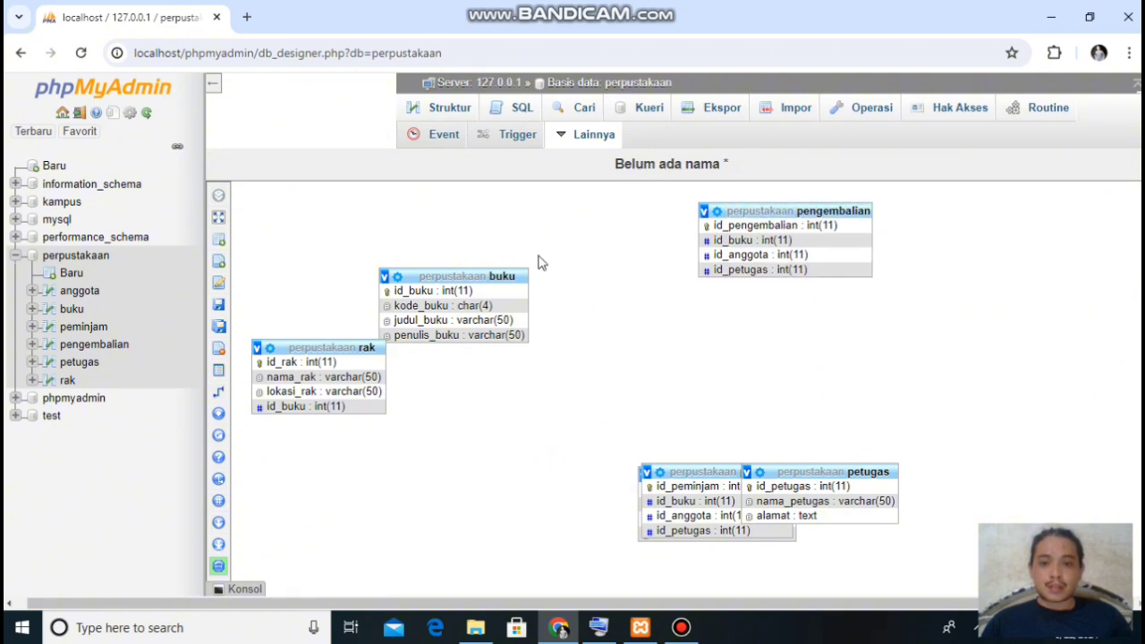
drag(517, 276, 568, 235)
drag(868, 465, 958, 331)
click(879, 475)
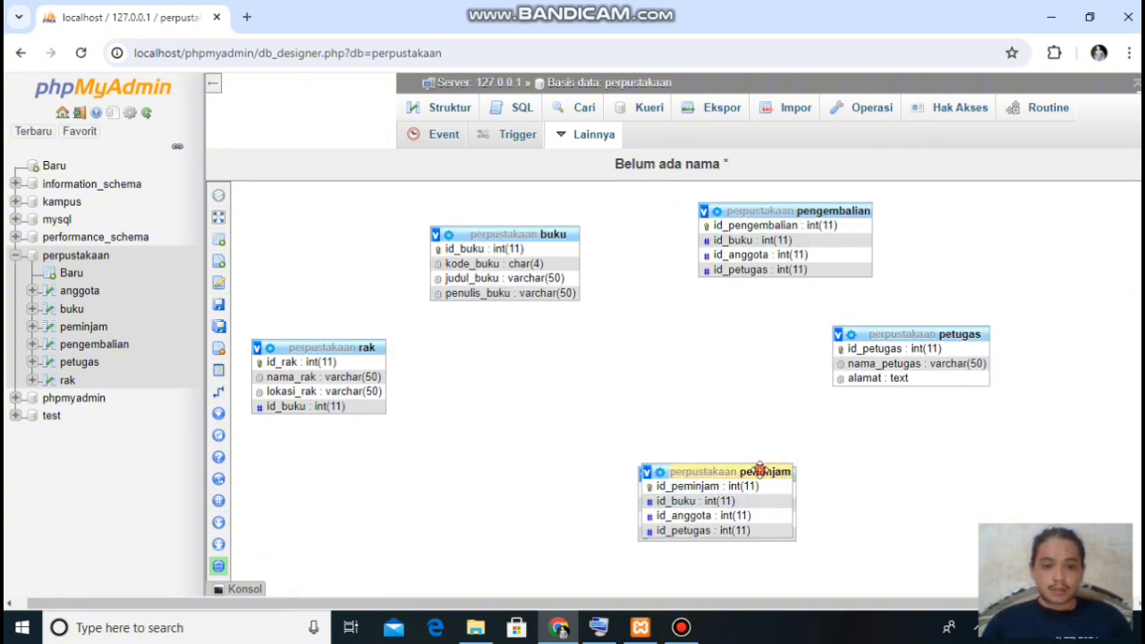
drag(760, 470, 657, 378)
drag(766, 475, 513, 448)
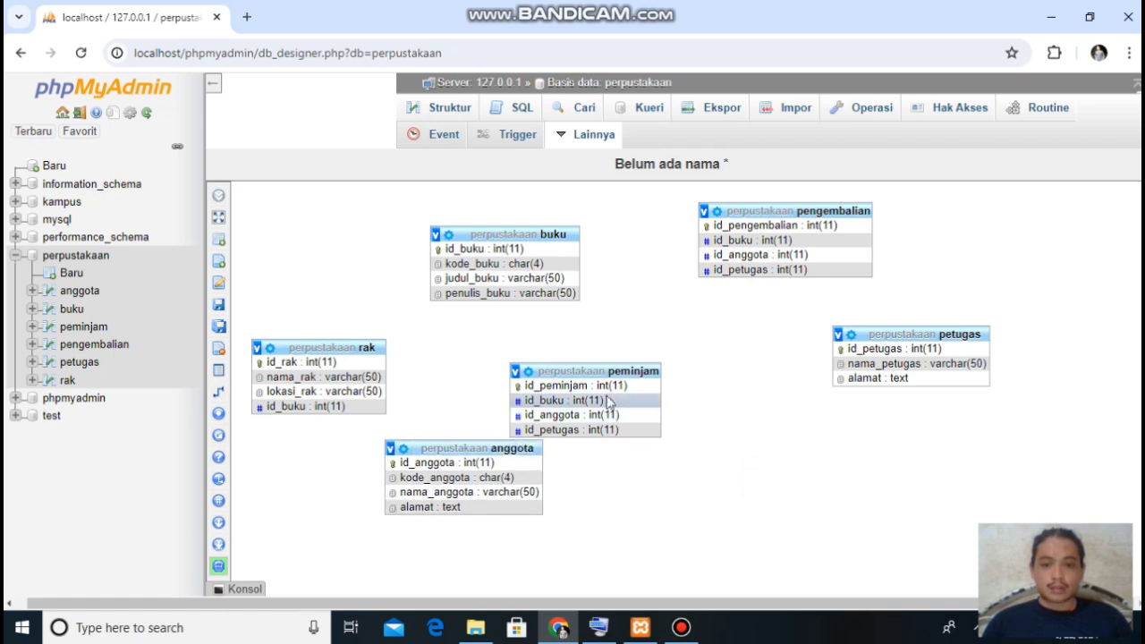
drag(615, 369, 750, 446)
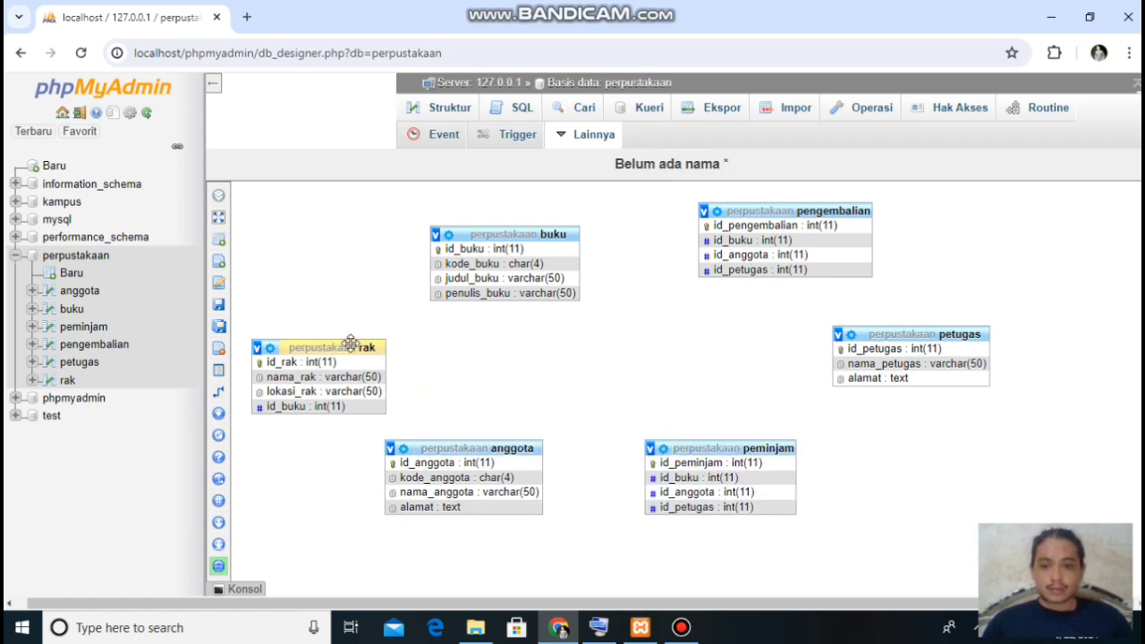
Step: Arrange buku, anggota and rak in a vertical column and move petugas slightly inward between pengembalian and peminjam
drag(351, 342, 331, 319)
drag(516, 447, 511, 318)
drag(348, 323, 514, 453)
click(766, 342)
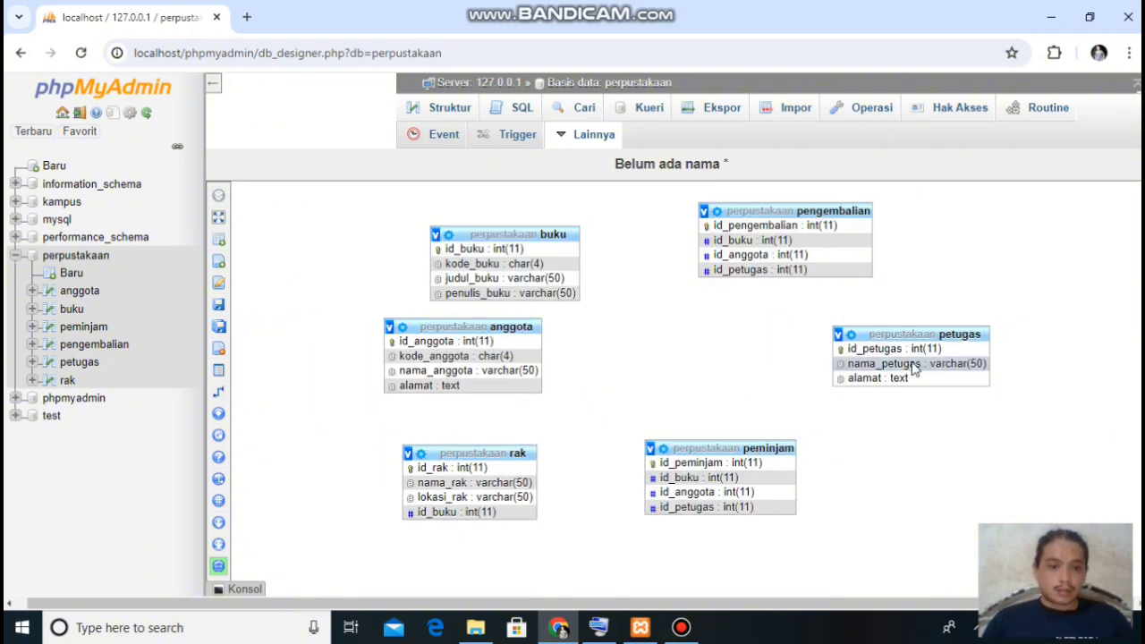
drag(932, 333, 882, 343)
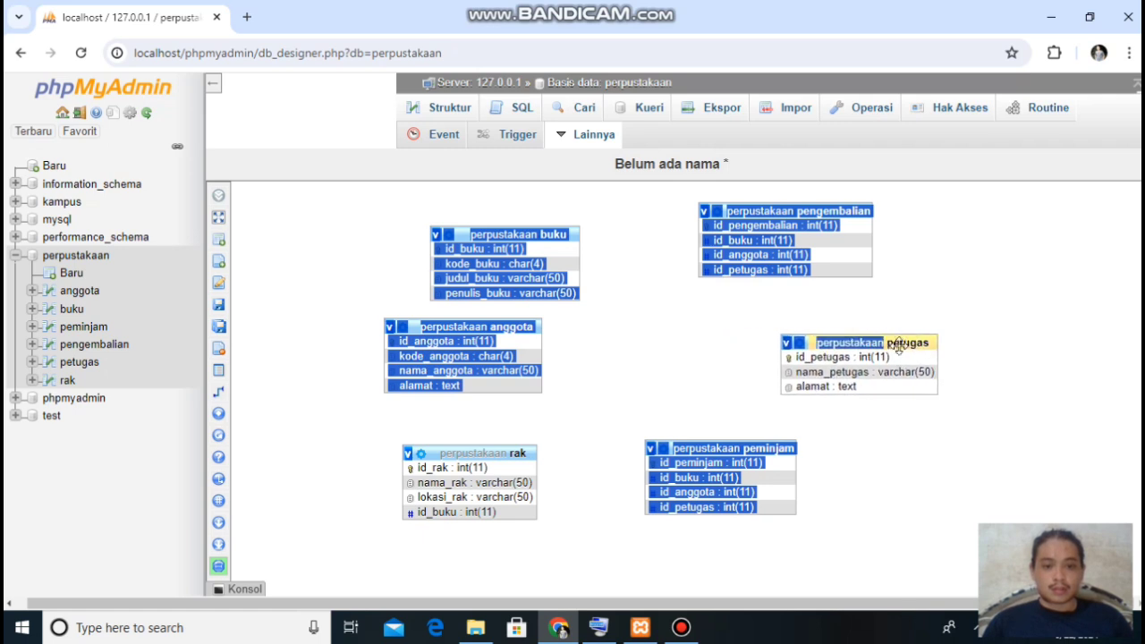
click(1020, 427)
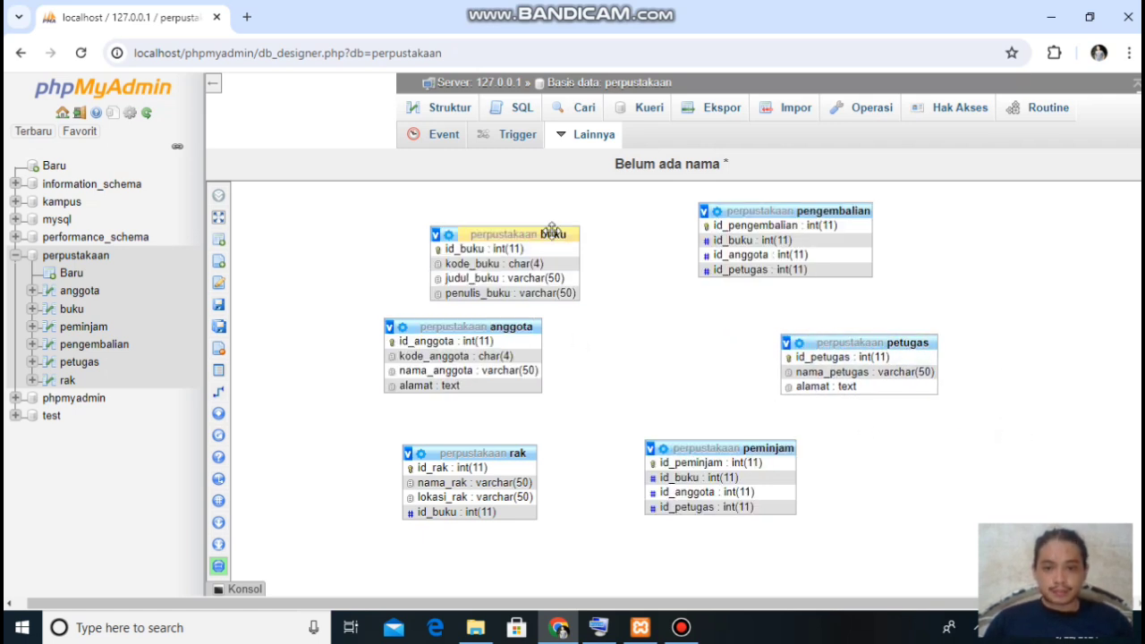
drag(546, 231, 520, 203)
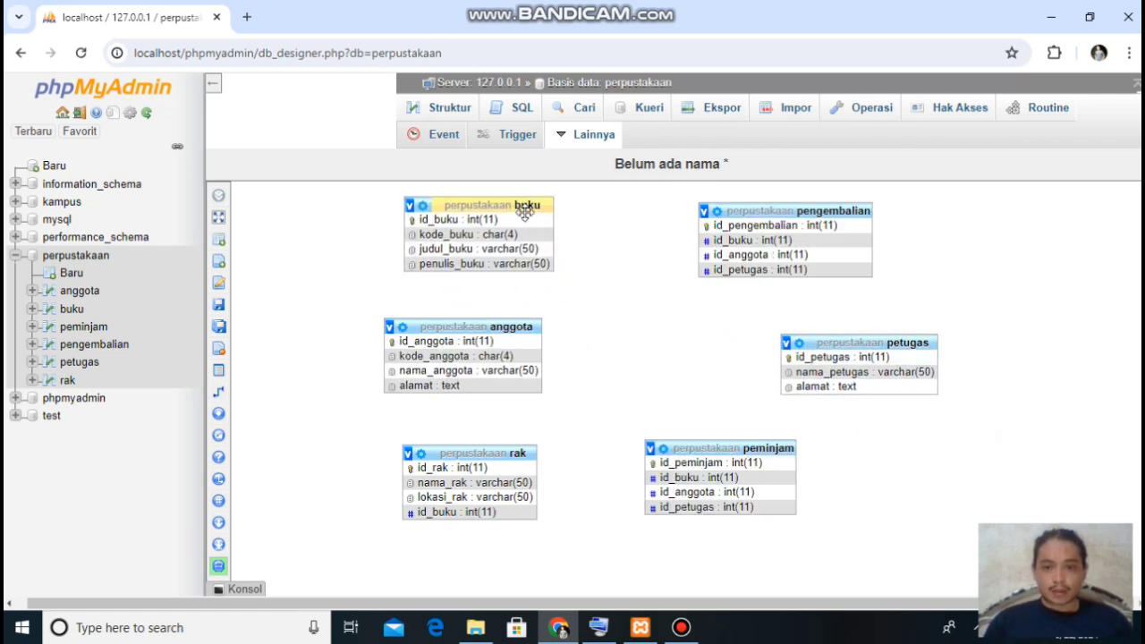
right_click(494, 342)
click(671, 325)
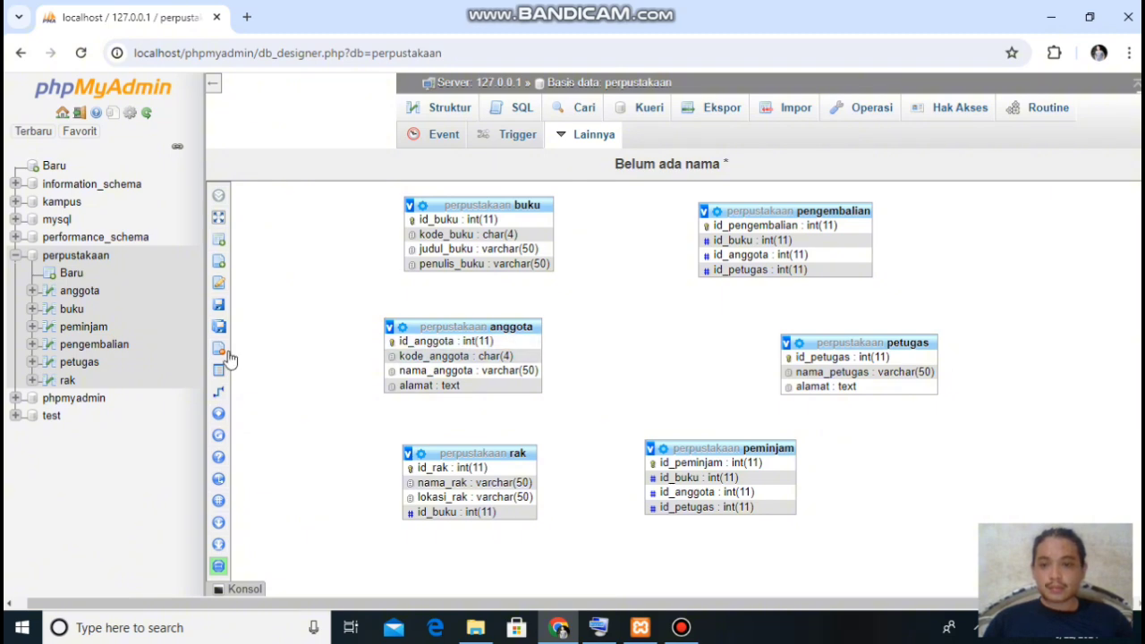
Step: Create a relationship from id_anggota in the anggota table to the id_anggota foreign key in the pengembalian table
mouse_move(217, 405)
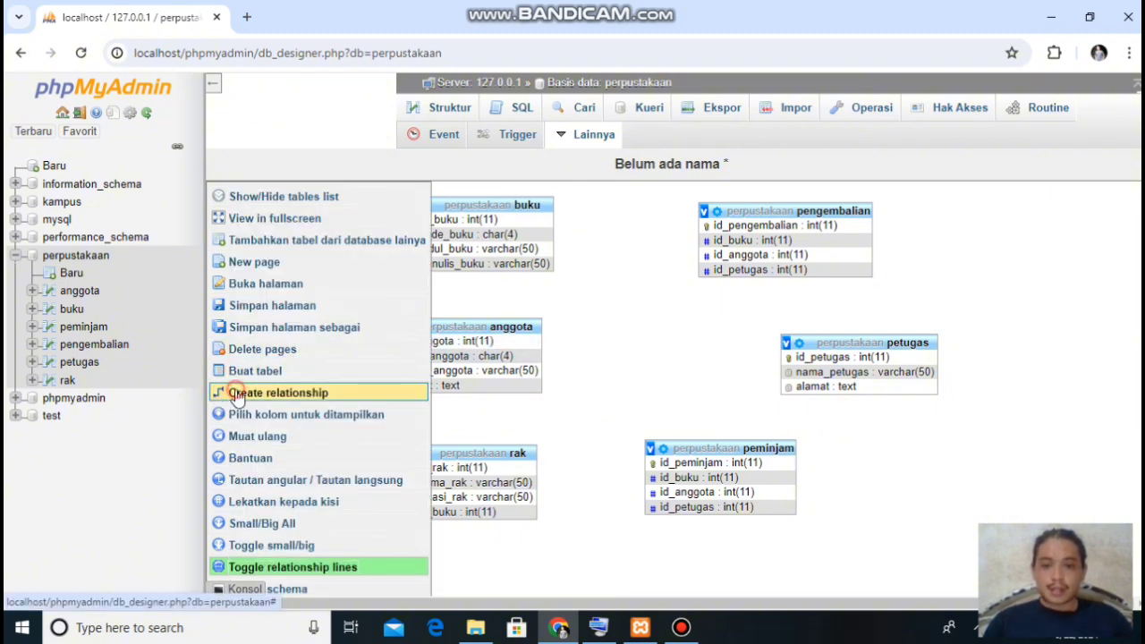
click(235, 393)
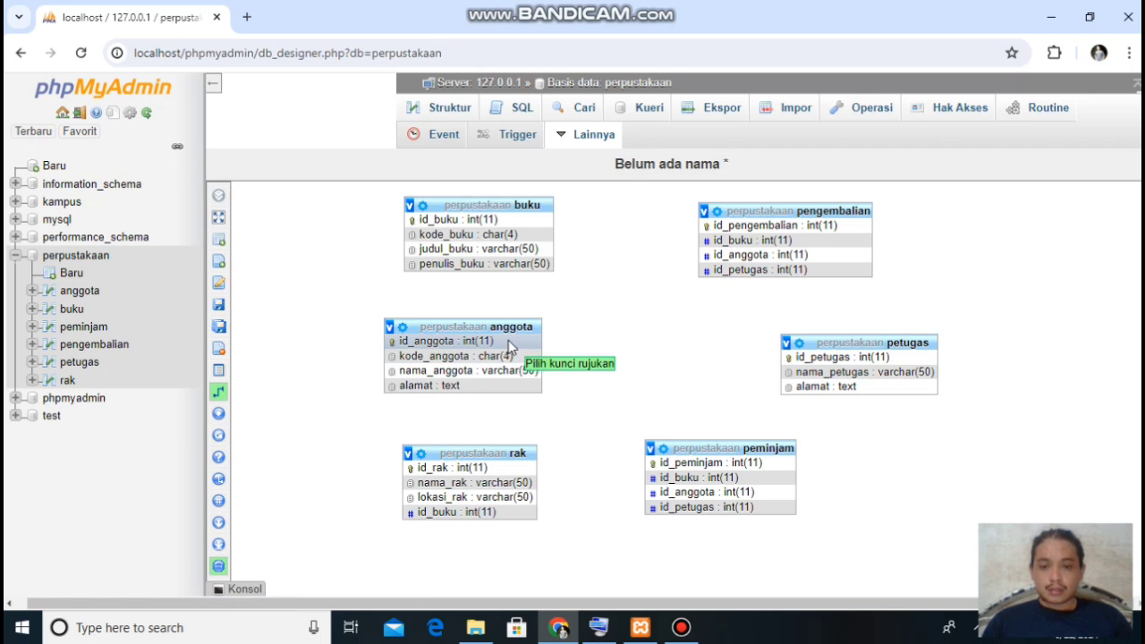
click(508, 342)
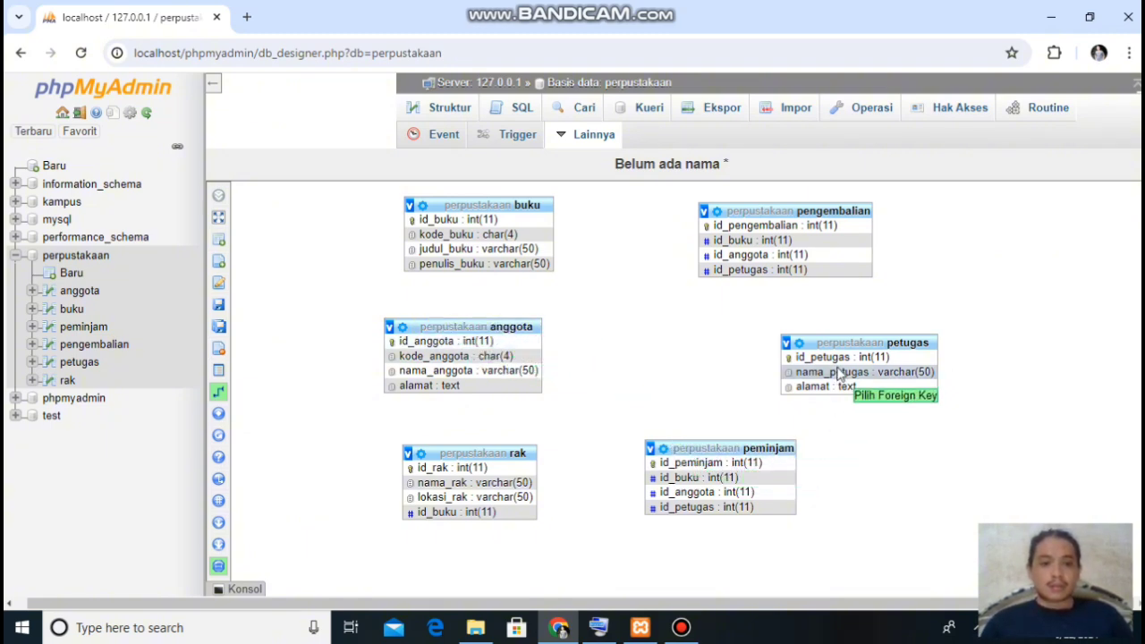
click(748, 264)
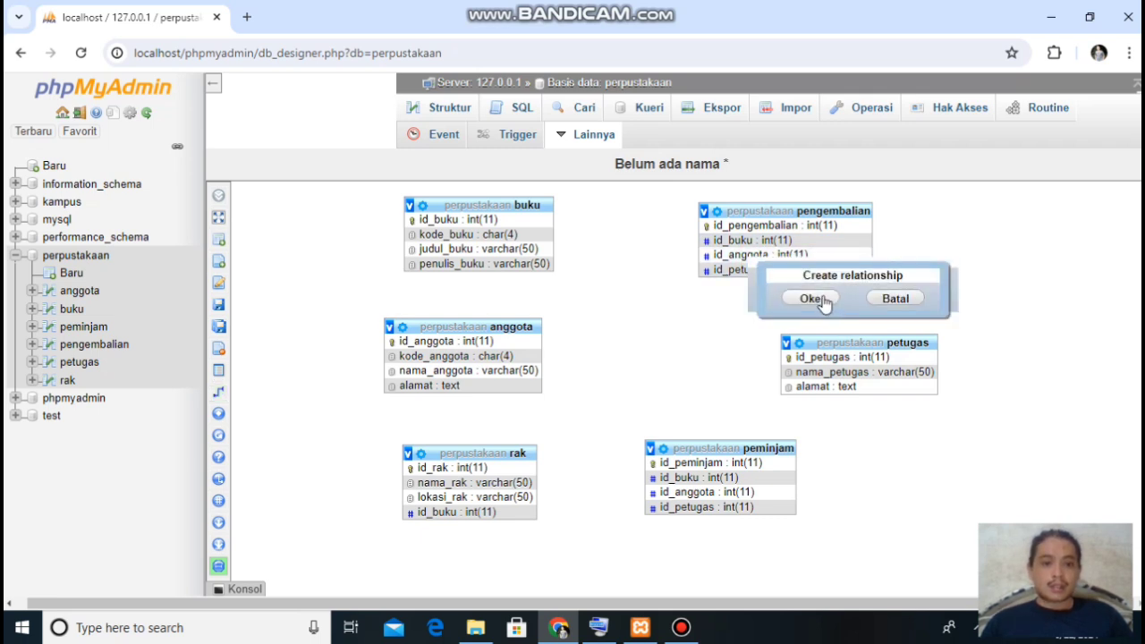
click(631, 286)
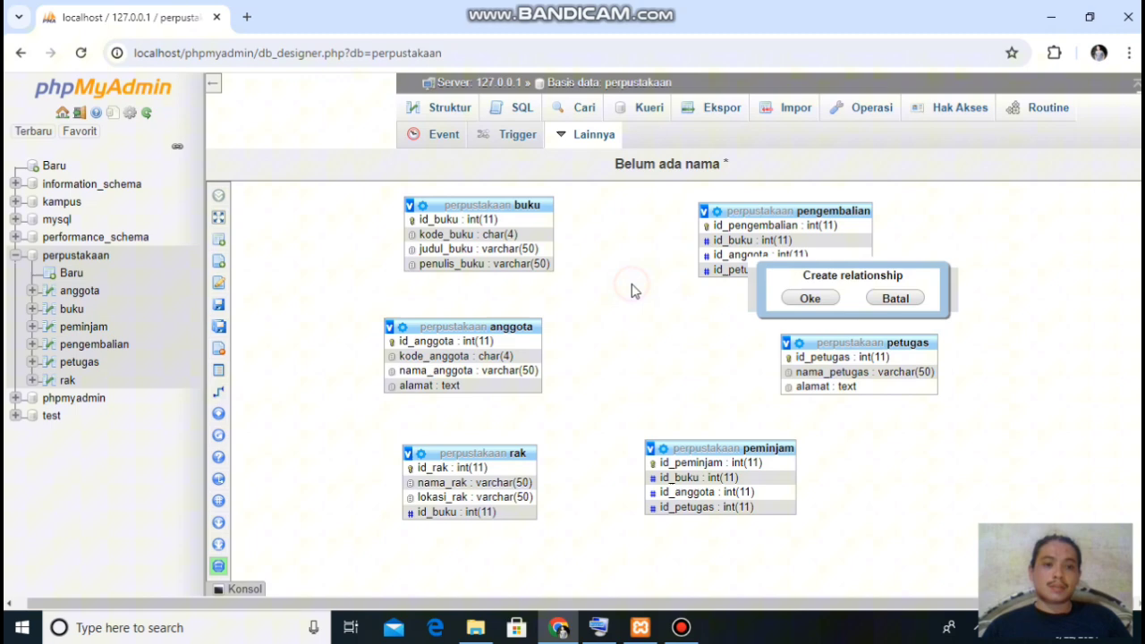
click(810, 300)
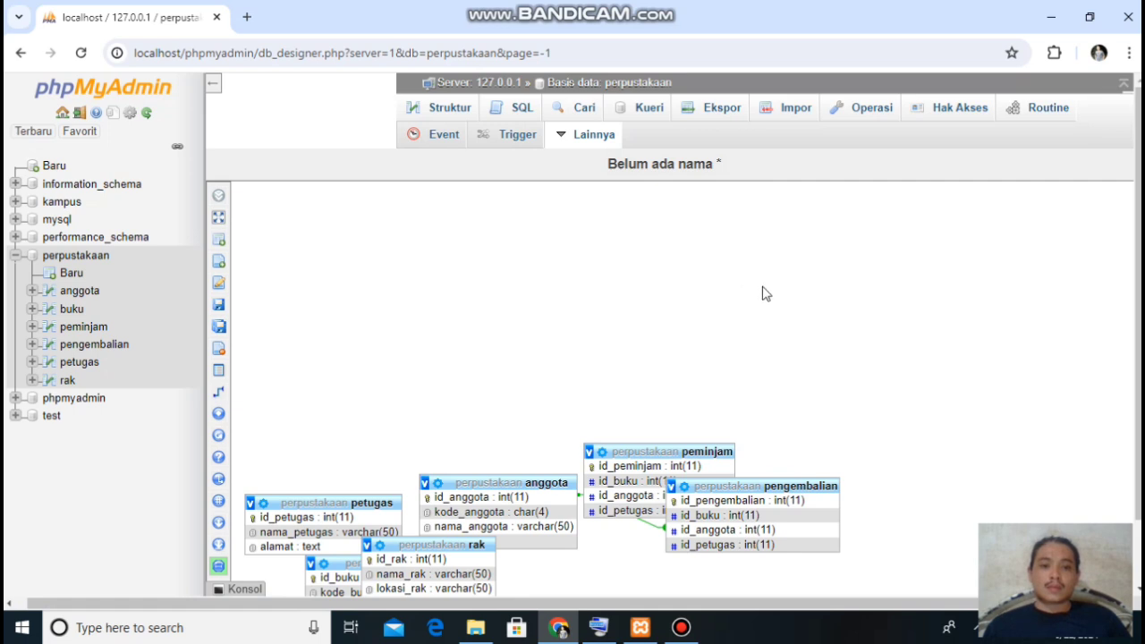
Step: Arrange the tables in two columns, with rak, anggota and buku in one and peminjam, pengembalian and petugas in the other
scroll(1126, 284, down, 1)
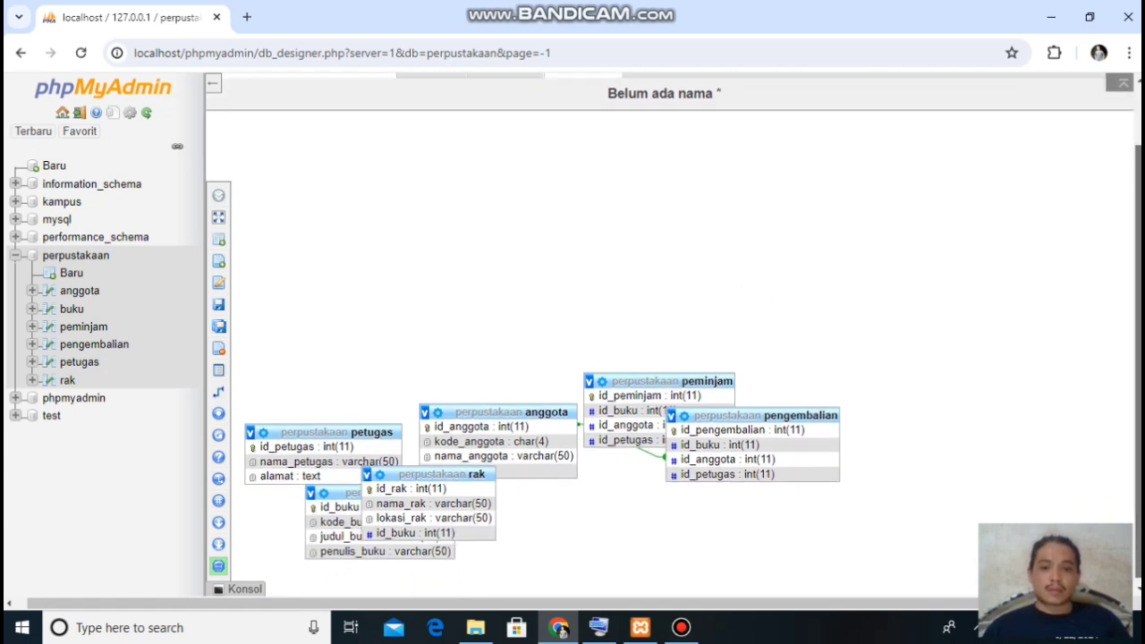
scroll(1127, 285, up, 1)
scroll(1127, 284, down, 1)
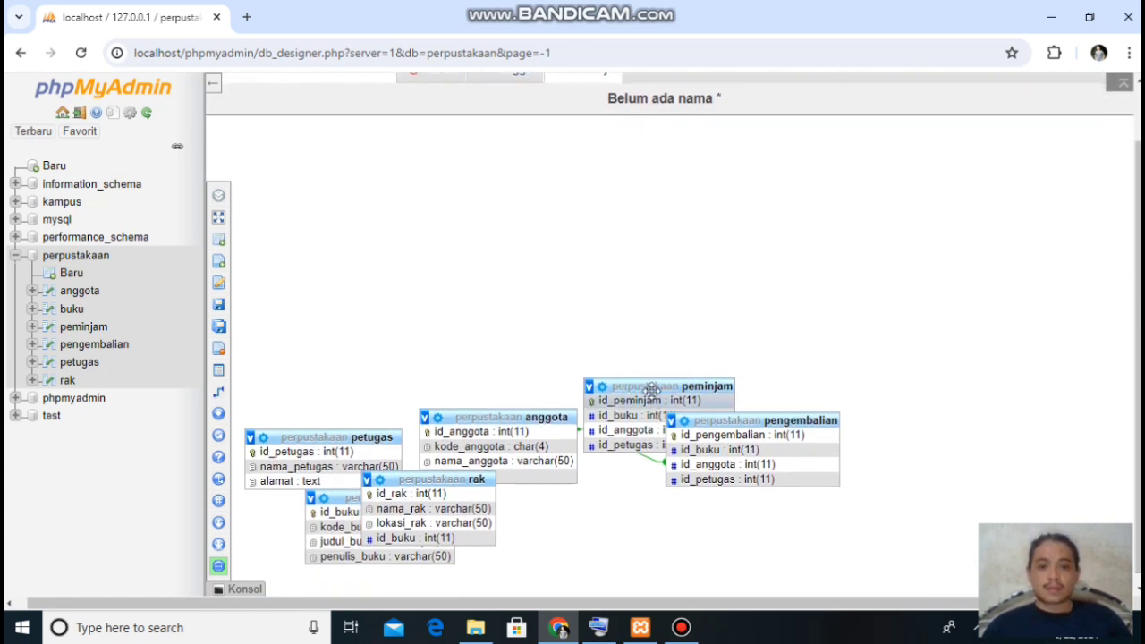
drag(656, 390, 679, 216)
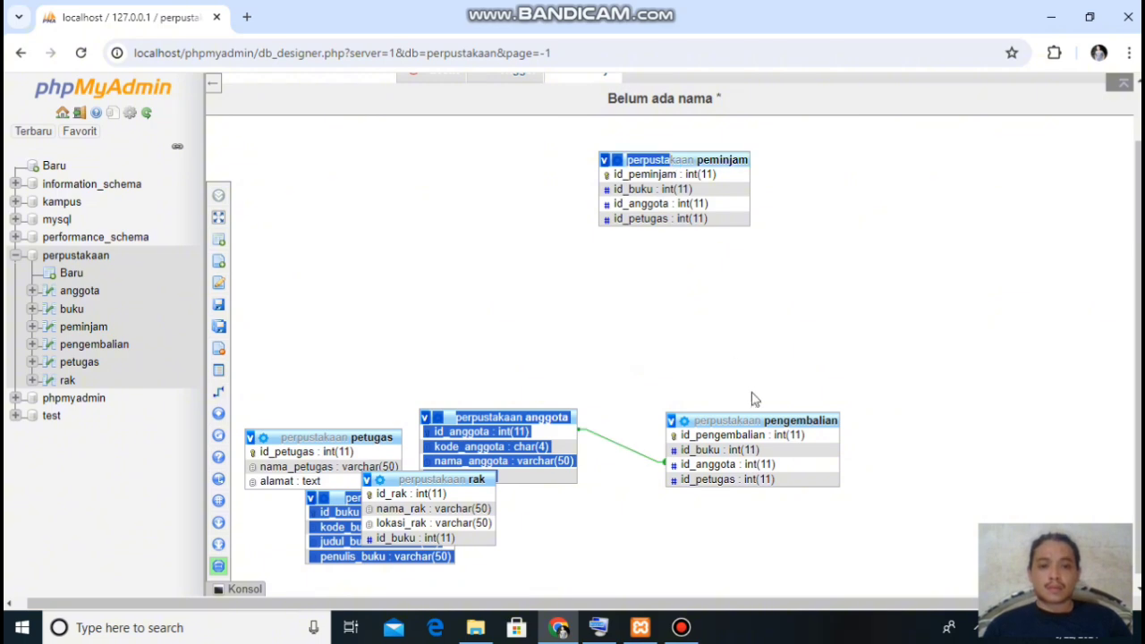
drag(506, 417, 447, 270)
drag(744, 414, 741, 270)
drag(378, 438, 762, 409)
drag(447, 479, 465, 165)
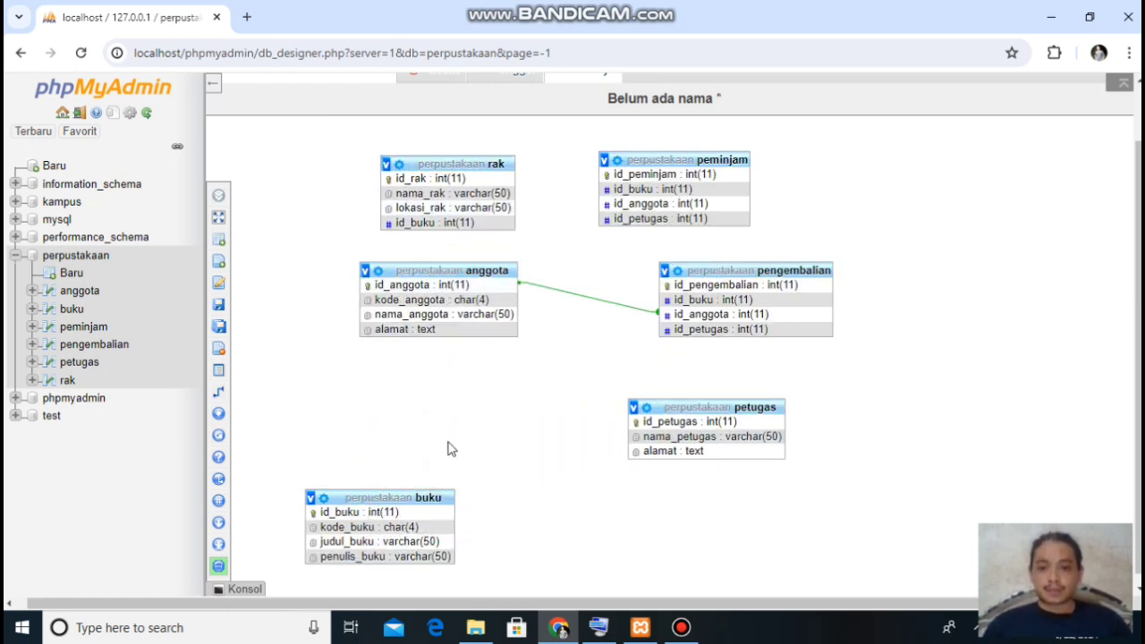
drag(427, 497, 498, 380)
scroll(930, 416, up, 1)
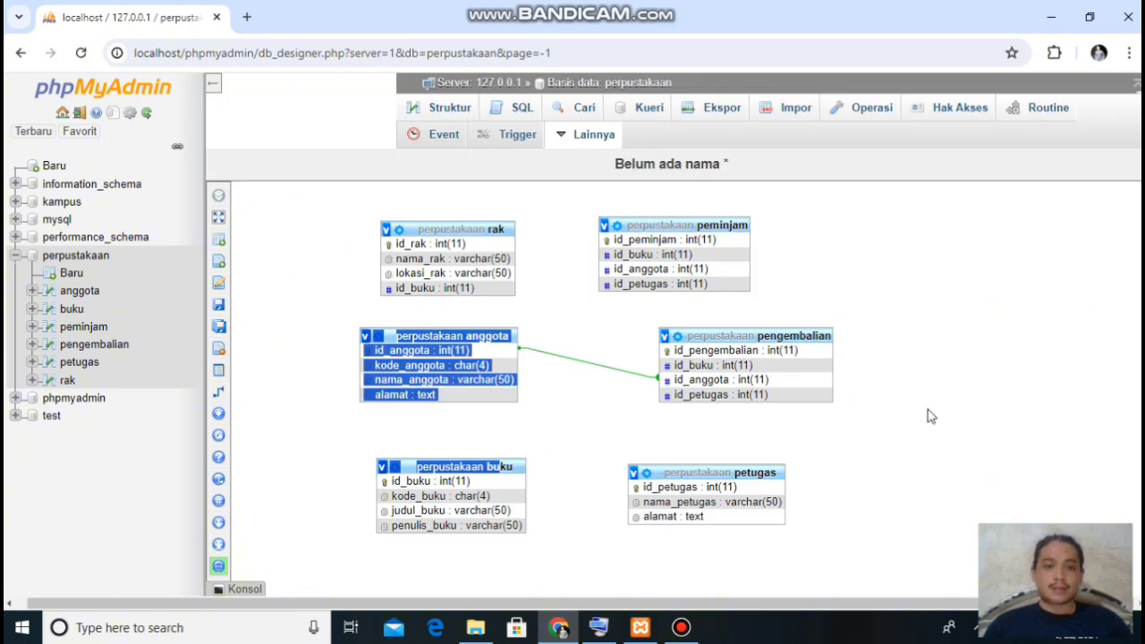
click(999, 414)
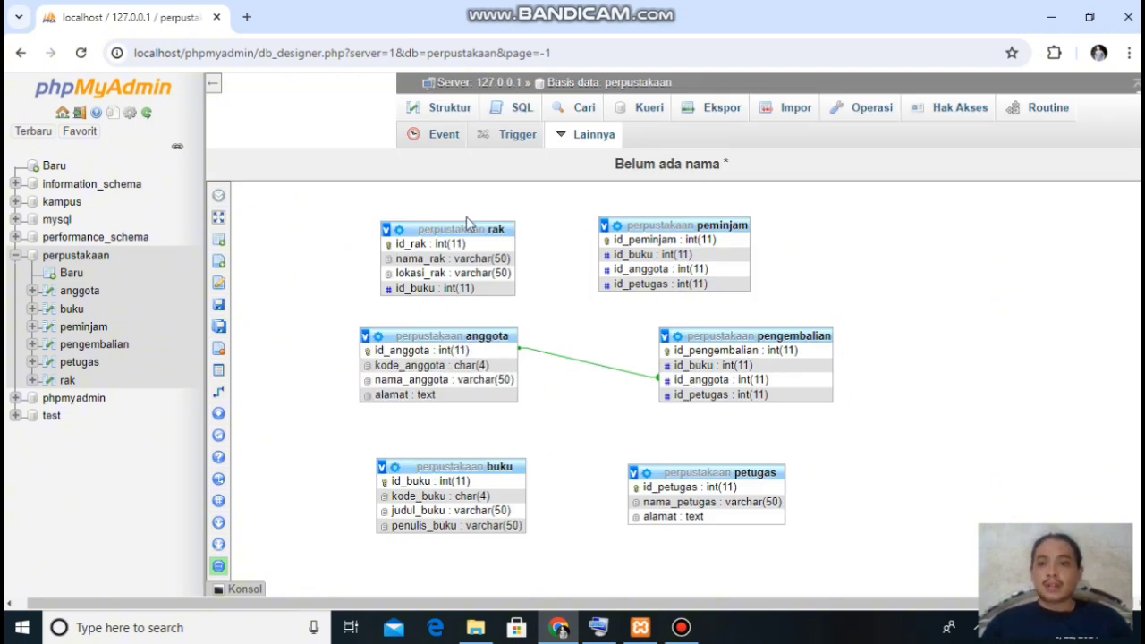
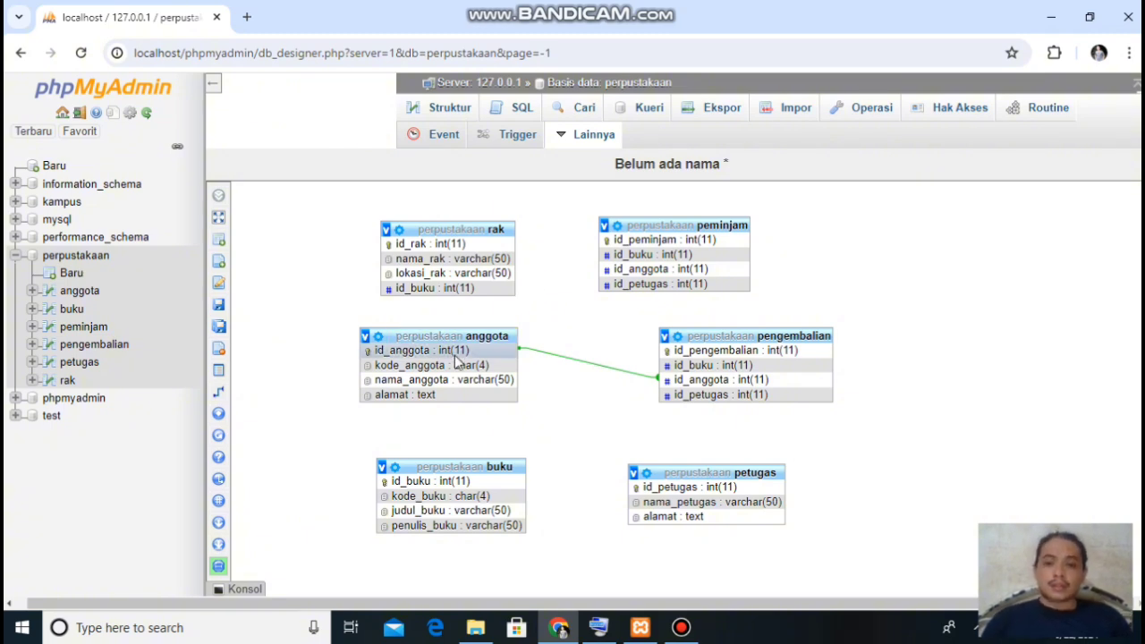
Step: Create a relationship from id_anggota in the anggota table to the id_anggota foreign key in the peminjam table
right_click(483, 352)
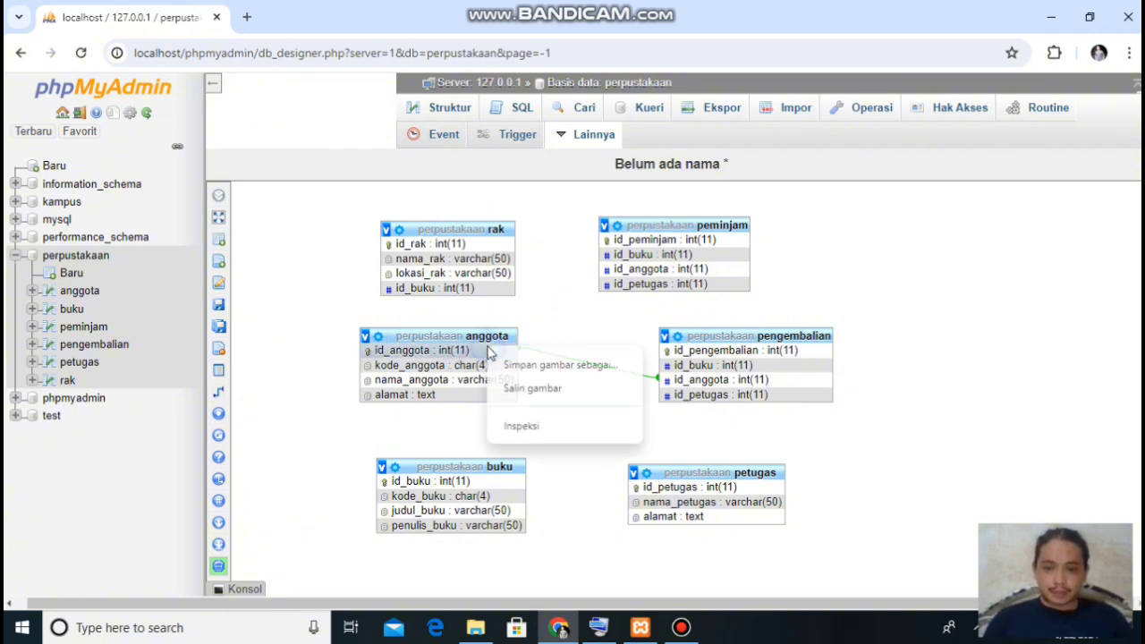
click(221, 401)
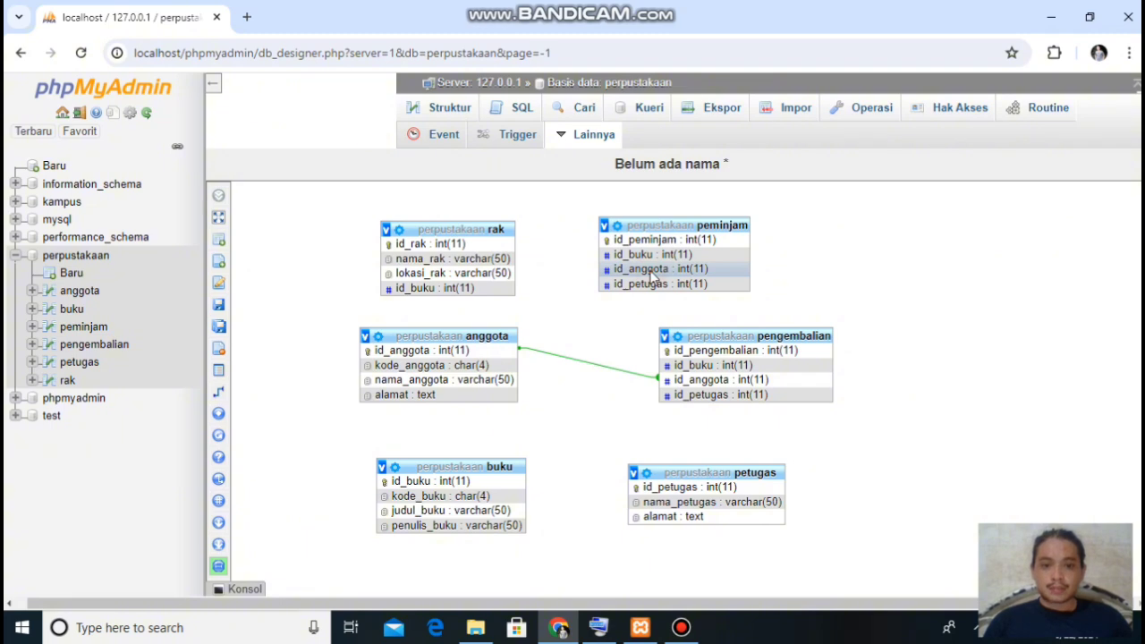
mouse_move(219, 392)
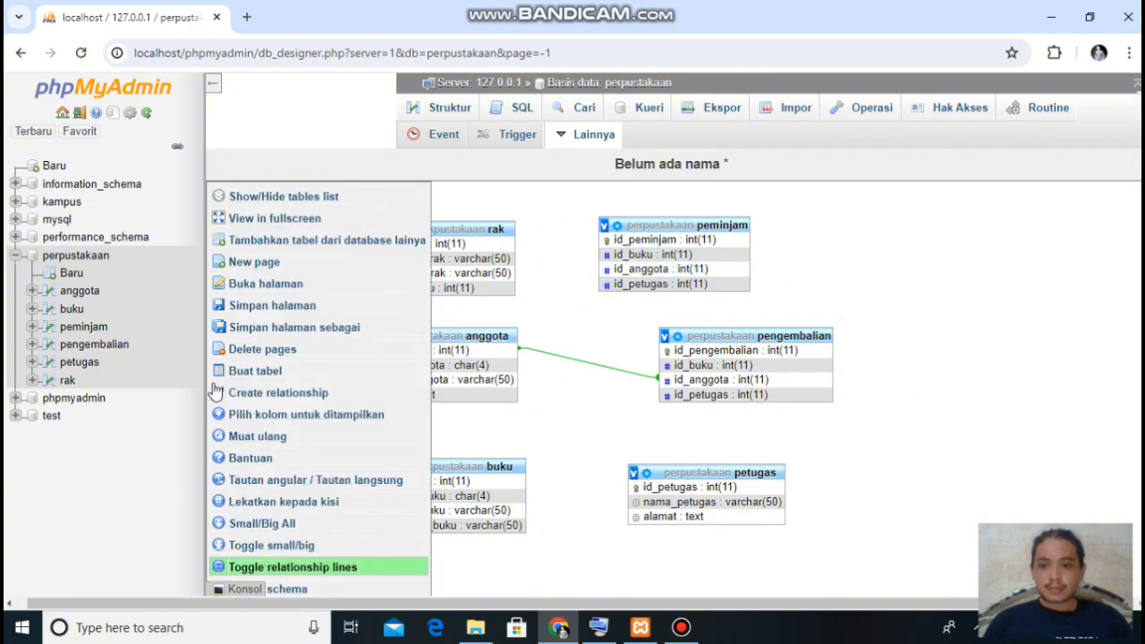
click(332, 383)
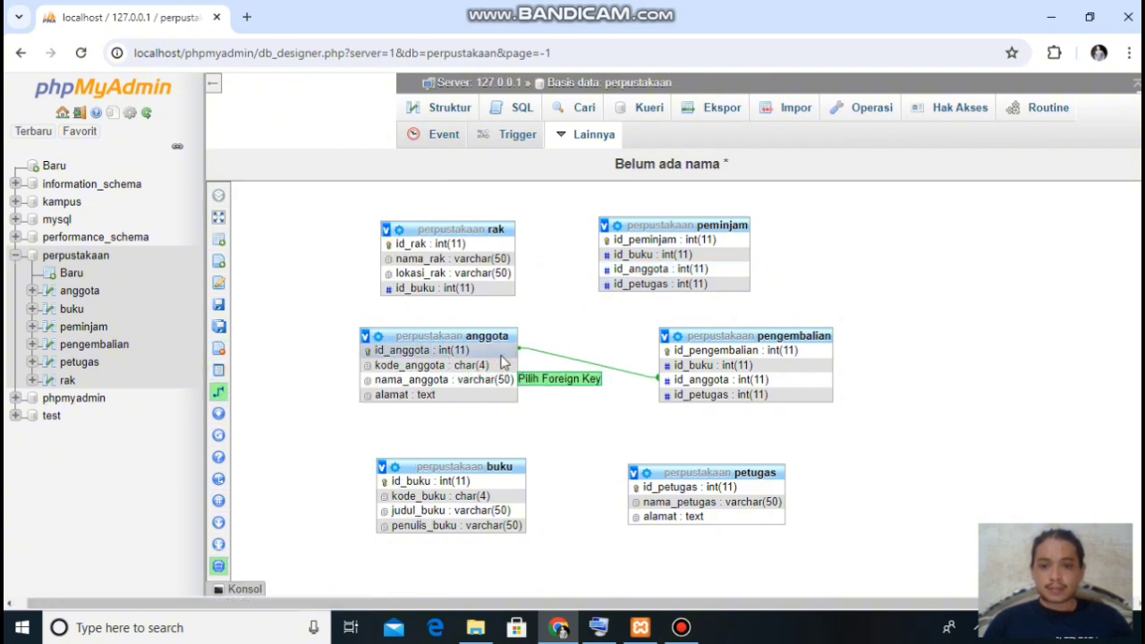
click(644, 271)
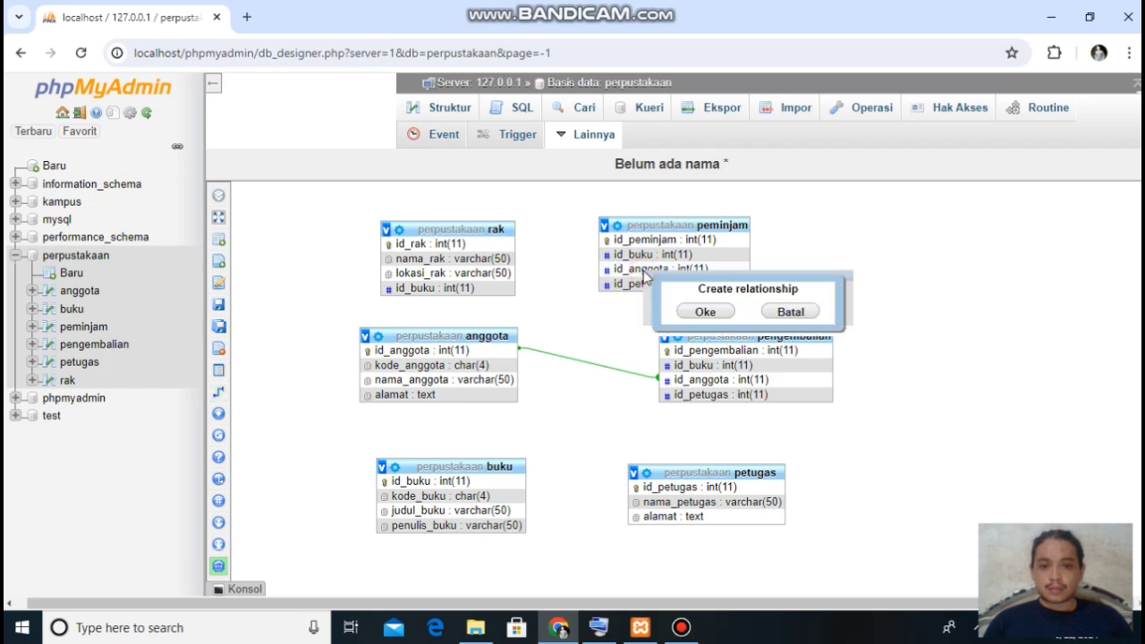
click(722, 311)
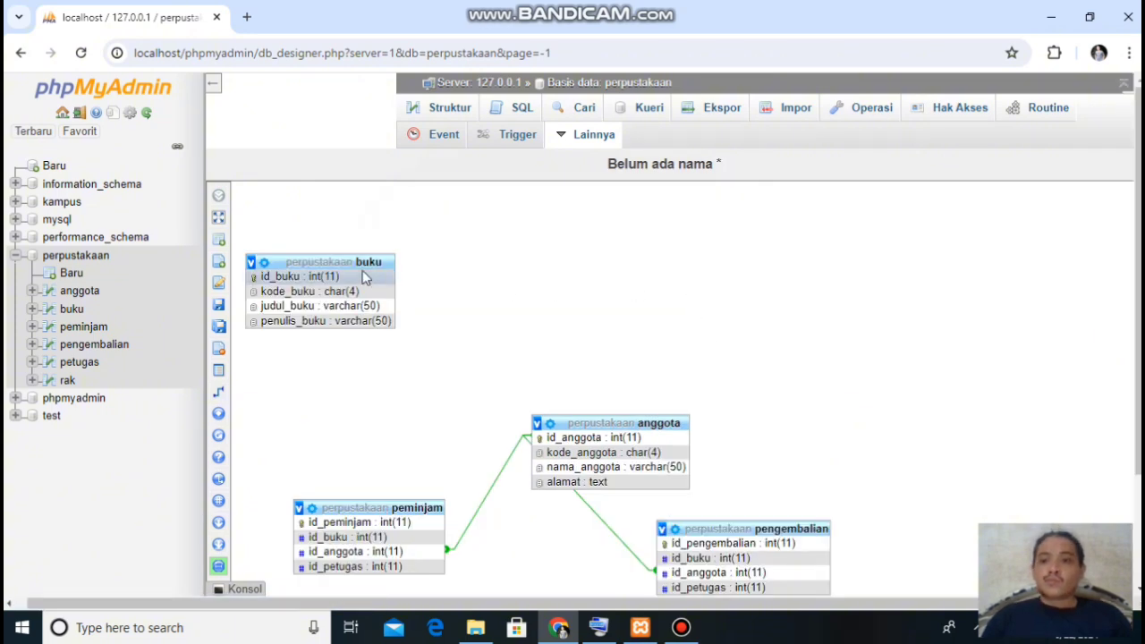
Step: Save the designer page under the name relationship perpustakaan
mouse_move(219, 202)
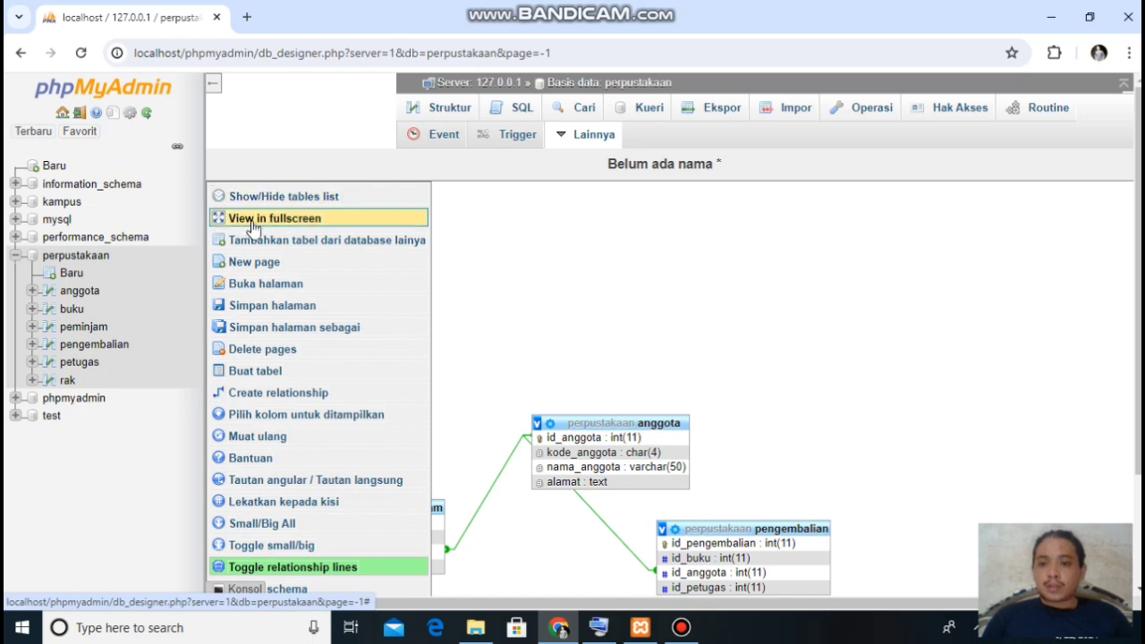
click(285, 308)
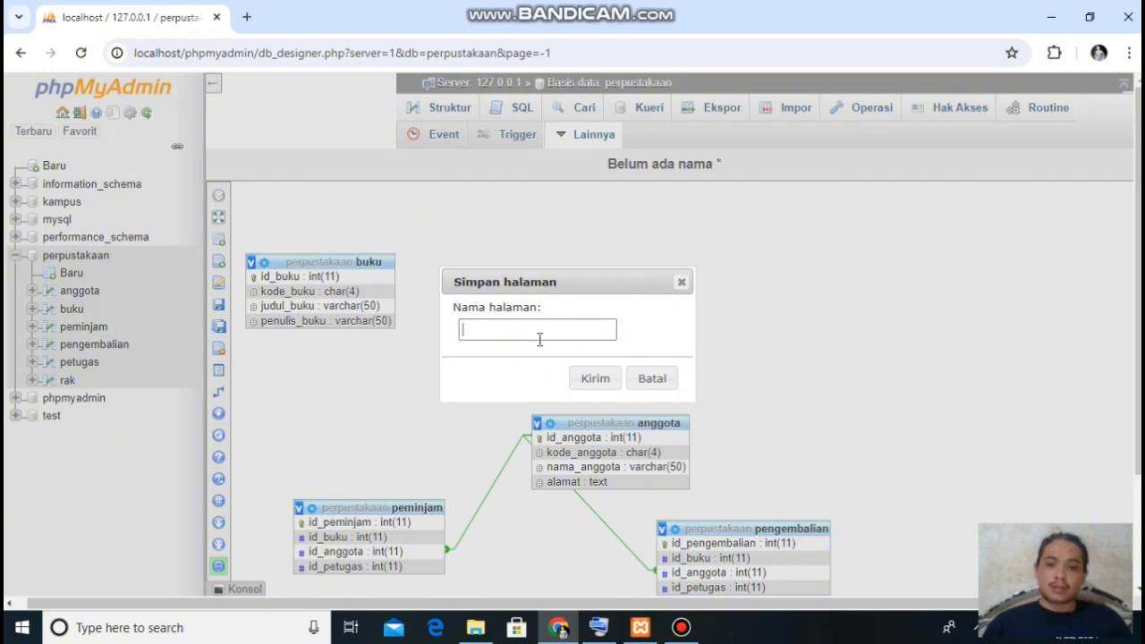
click(598, 626)
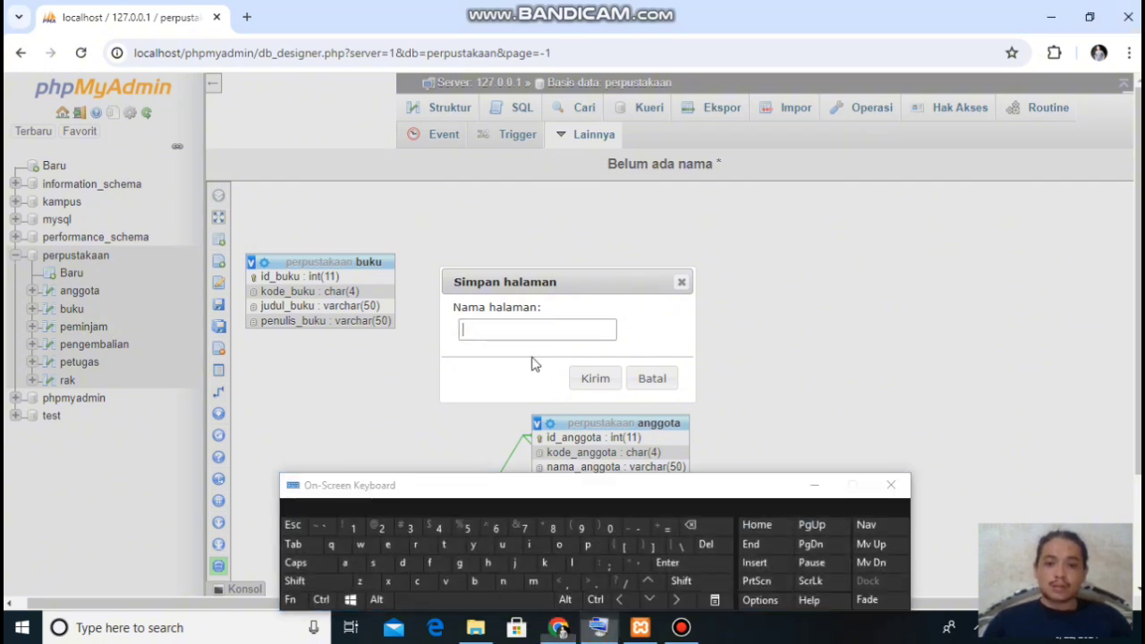
text(rel)
text(a)
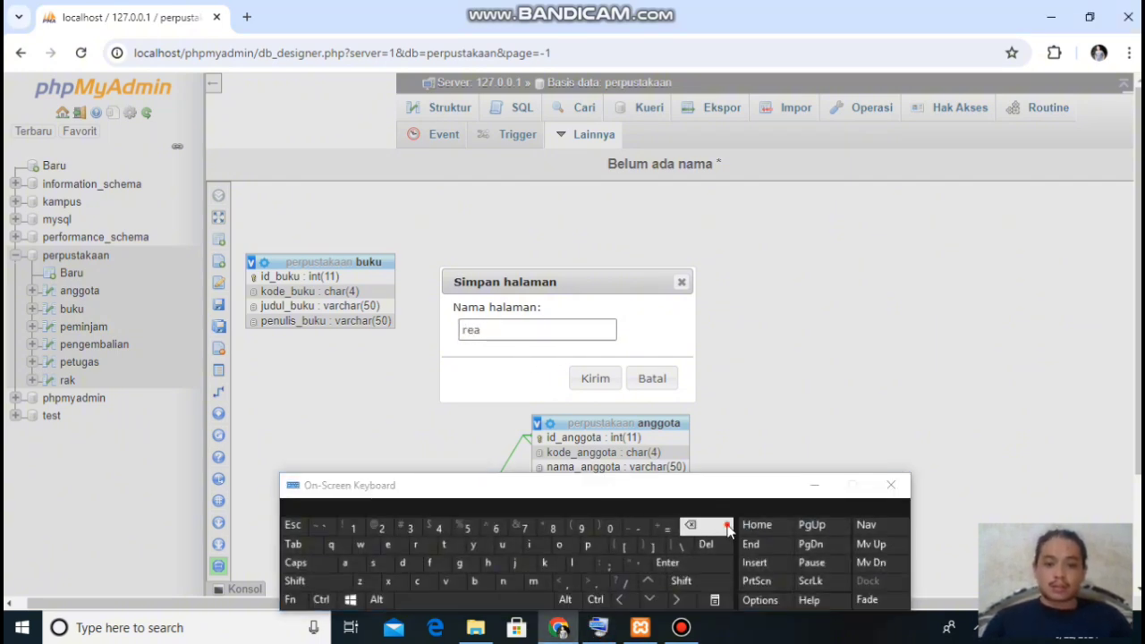
key(BackSpace)
text(la)
click(456, 546)
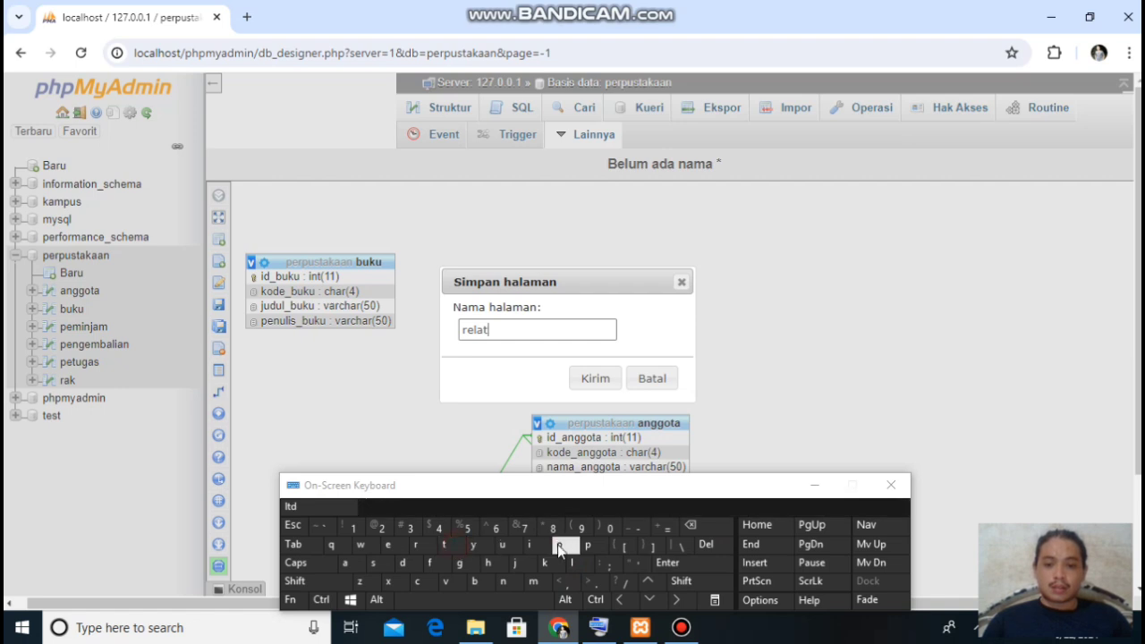
click(534, 545)
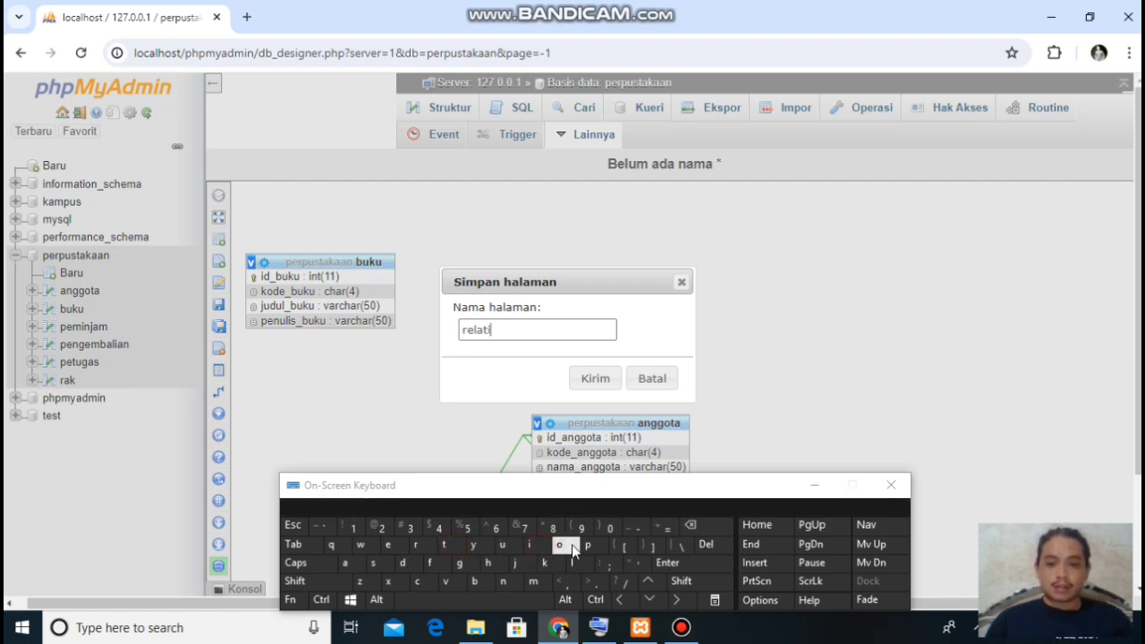
click(559, 545)
click(502, 580)
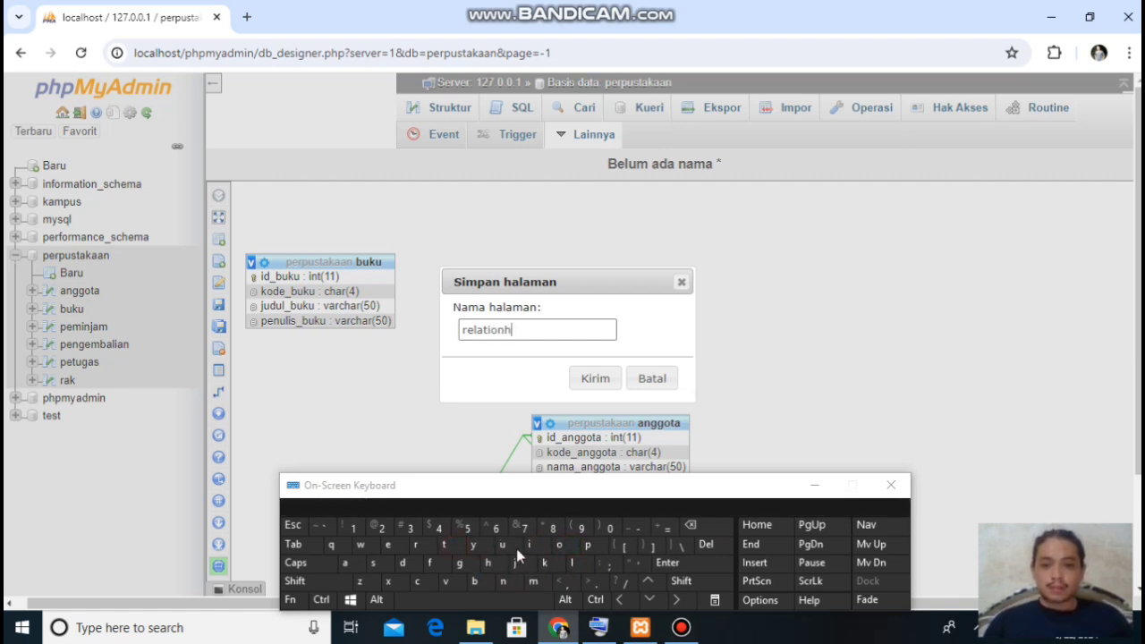
click(700, 527)
text(s)
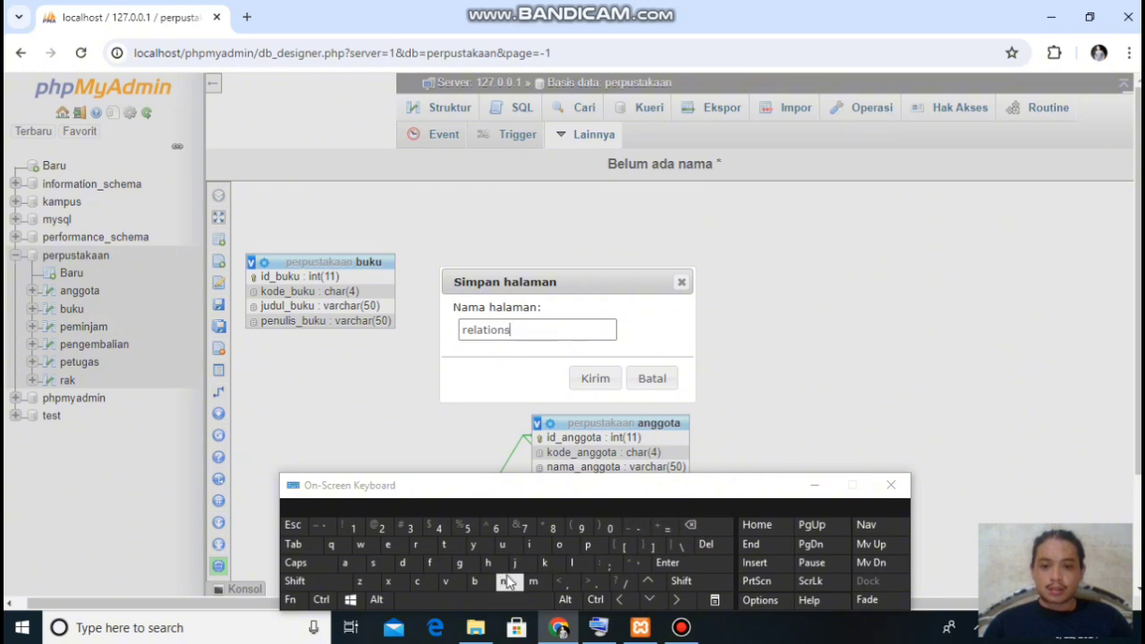
click(487, 562)
click(530, 544)
click(594, 546)
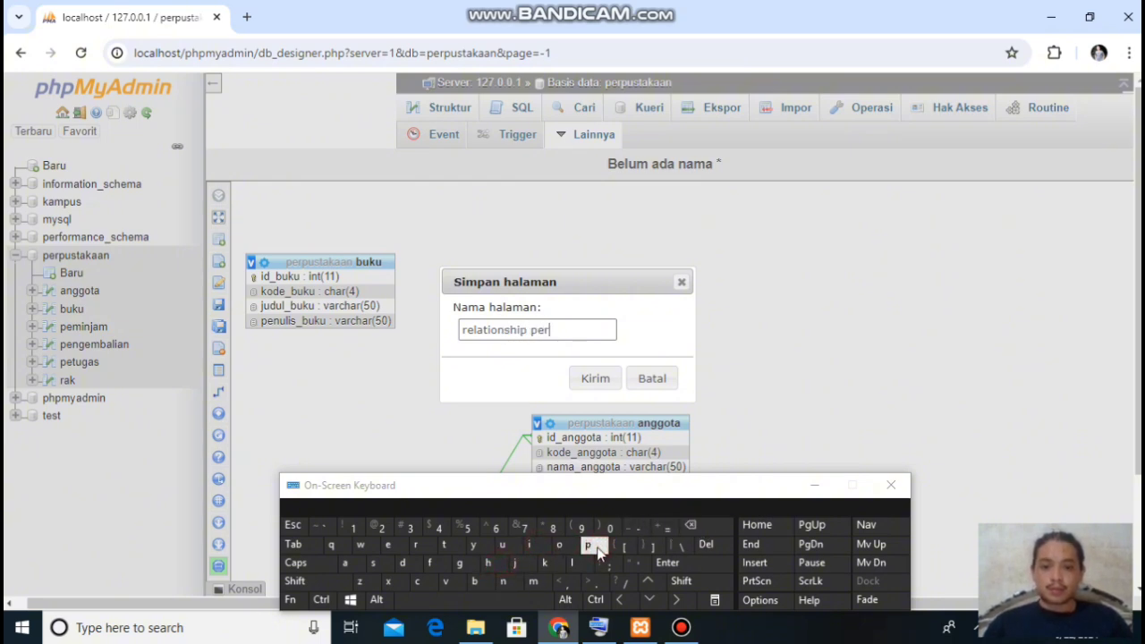
click(510, 547)
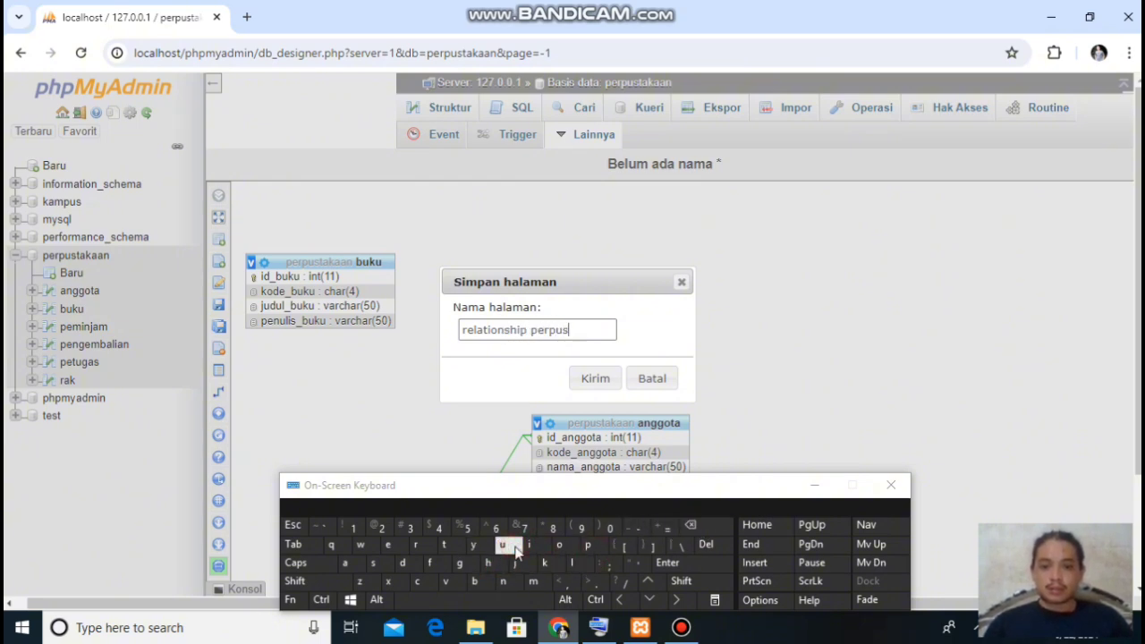
text(ta)
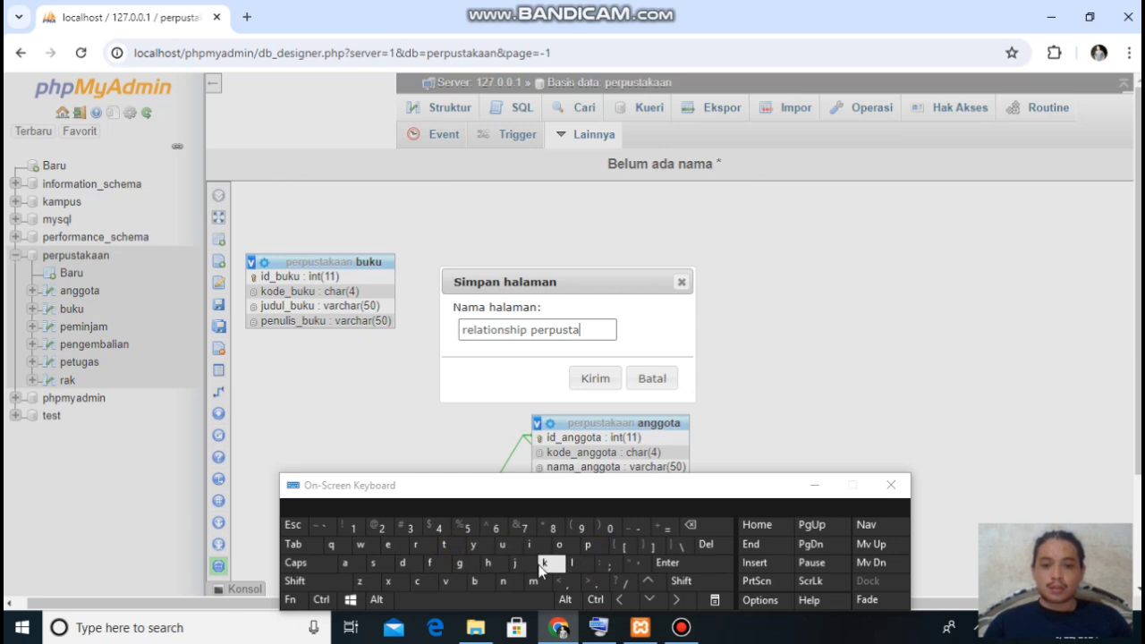
text(kaan)
click(596, 379)
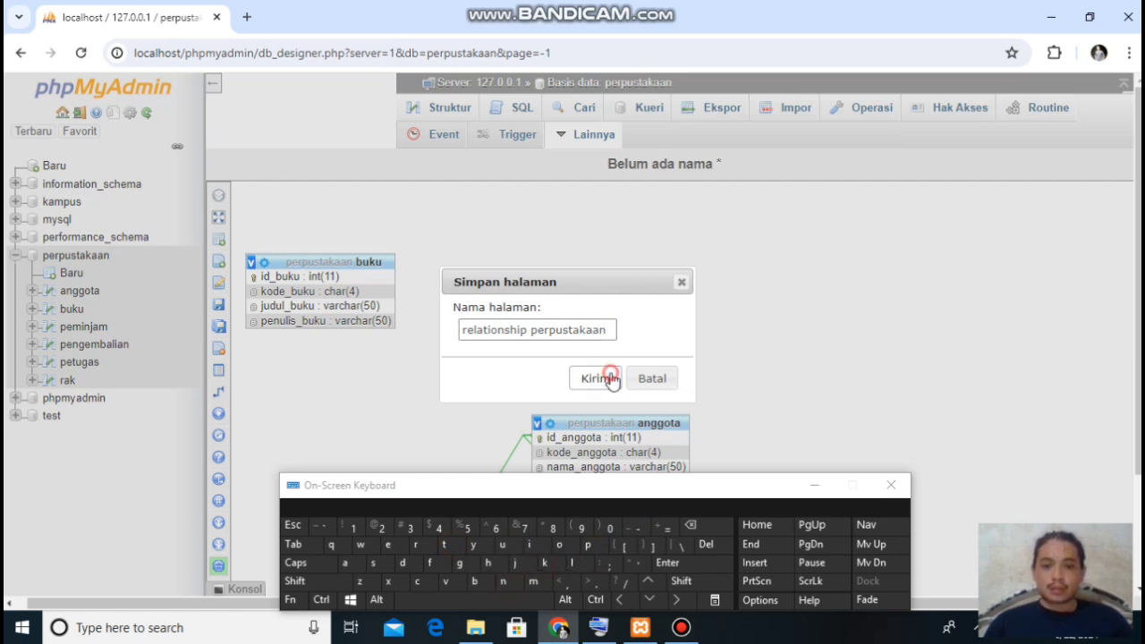
click(814, 486)
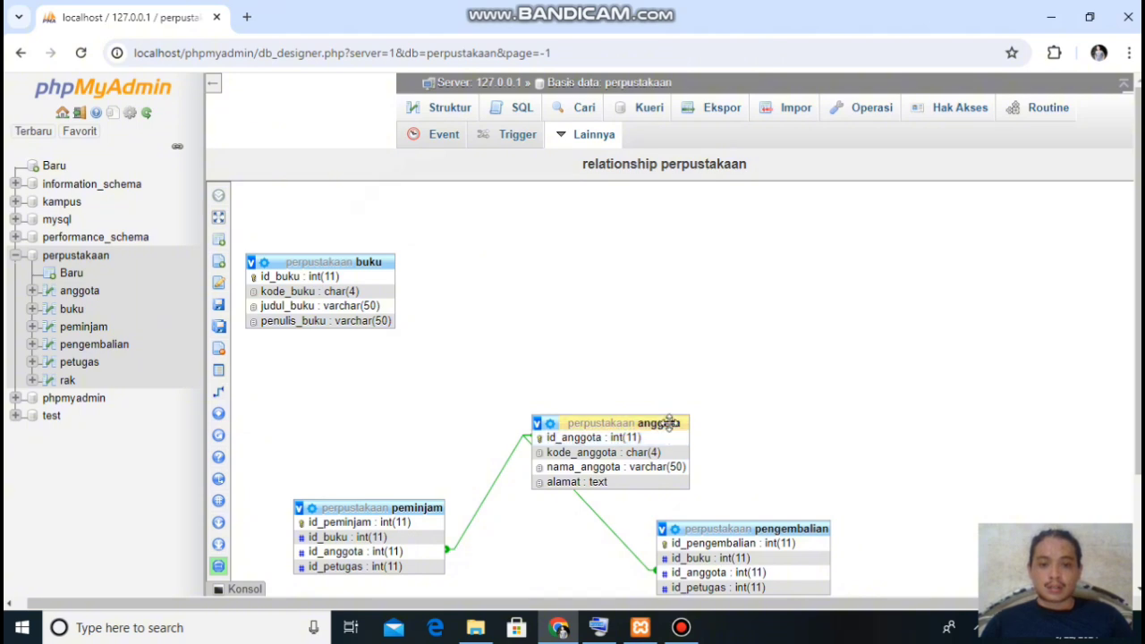
Step: Place buku above anggota in one column and peminjam above pengembalian in a second column of the diagram
drag(659, 422, 527, 368)
drag(380, 259, 660, 205)
drag(420, 507, 841, 298)
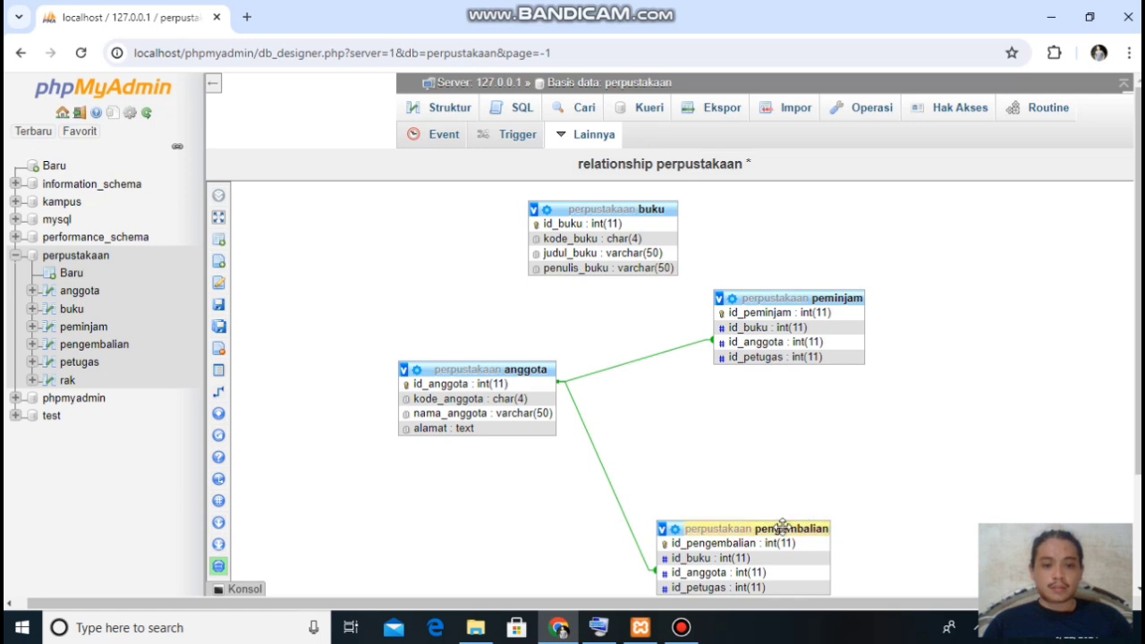
drag(787, 527, 834, 406)
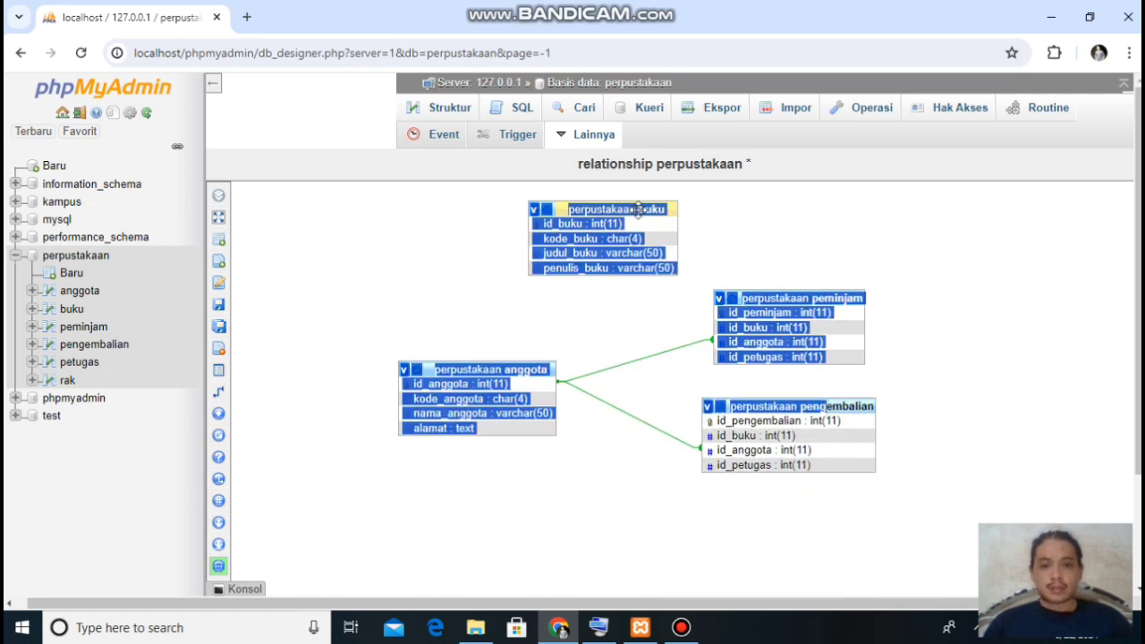
mouse_move(635, 207)
mouse_down()
mouse_move(456, 201)
mouse_move(511, 299)
mouse_move(505, 225)
mouse_up()
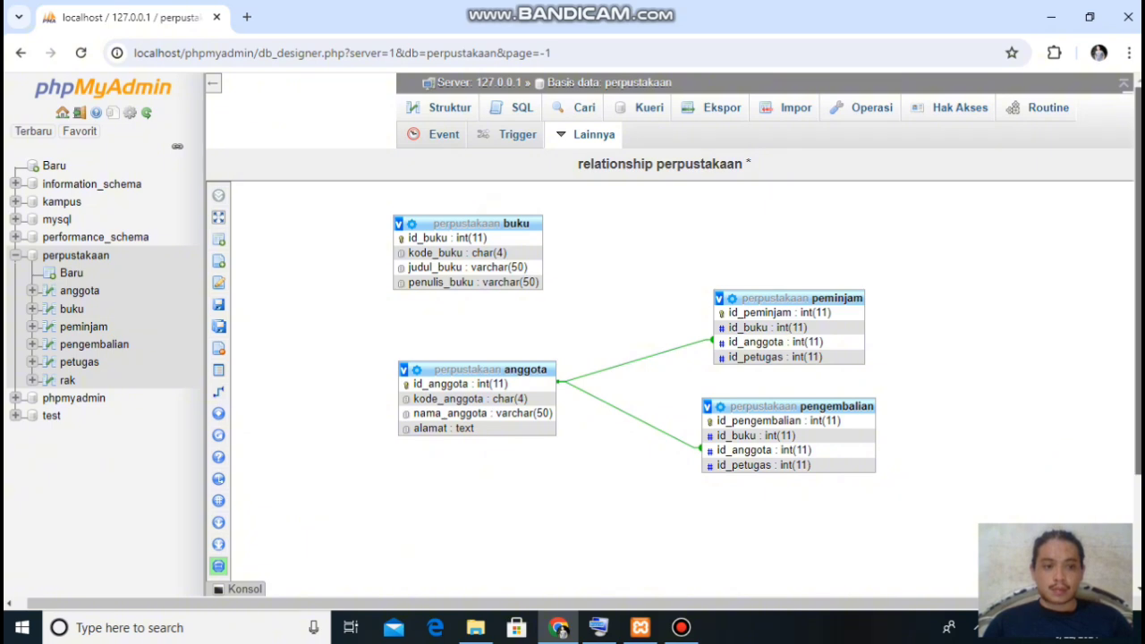
Step: Place the rak table below anggota and the petugas table above peminjam in the diagram
scroll(573, 500, down, 3)
drag(471, 481, 512, 344)
drag(709, 503, 796, 206)
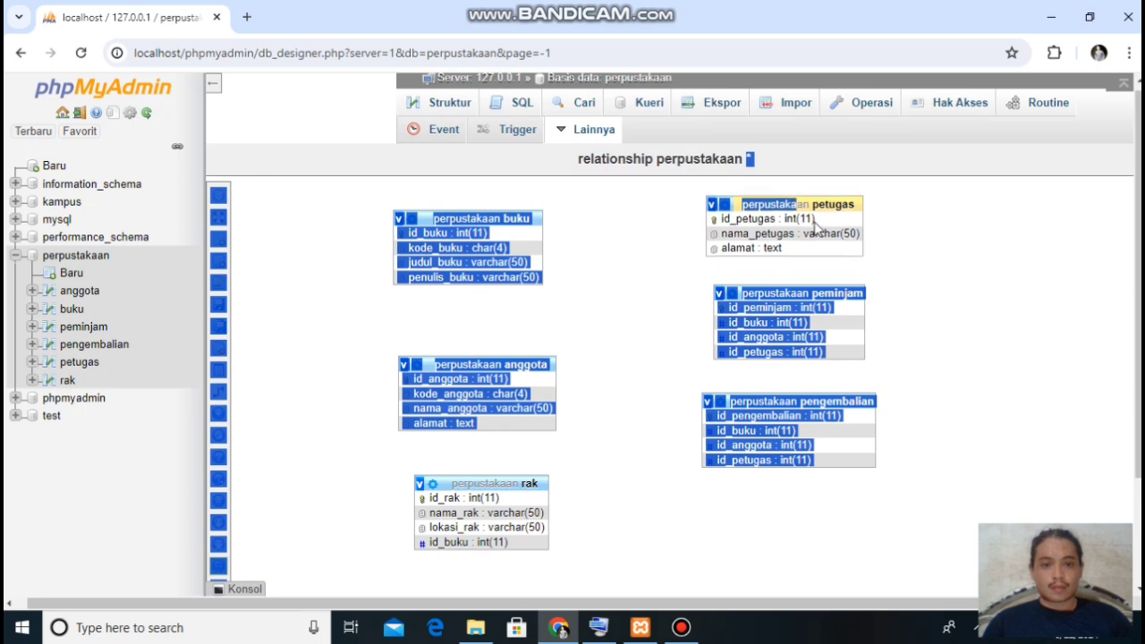
click(951, 335)
click(1022, 311)
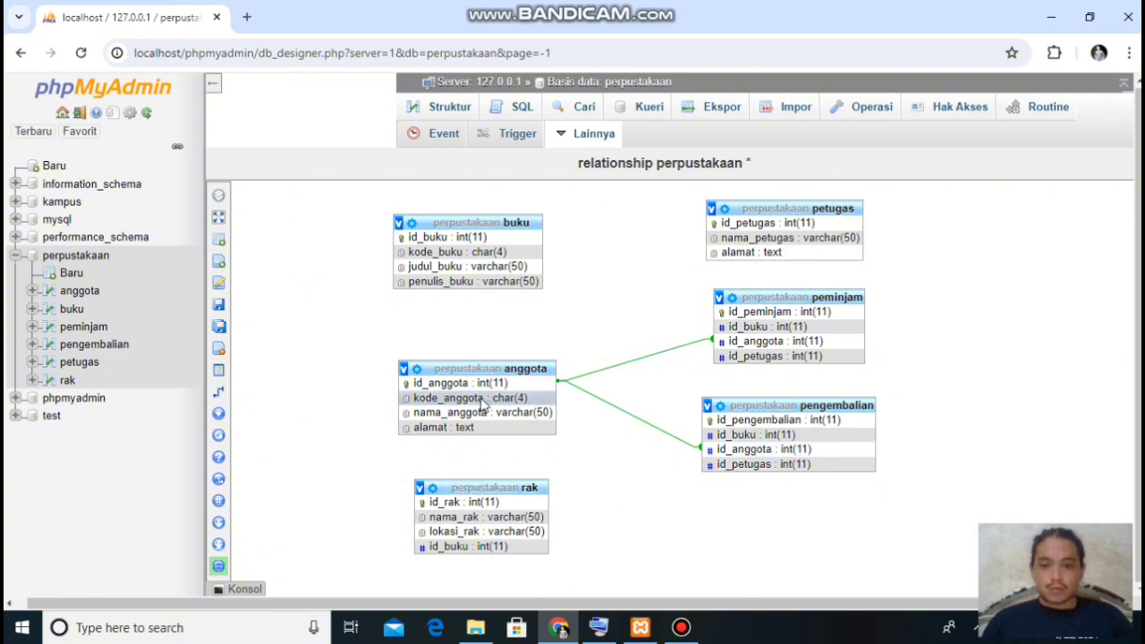
mouse_move(254, 402)
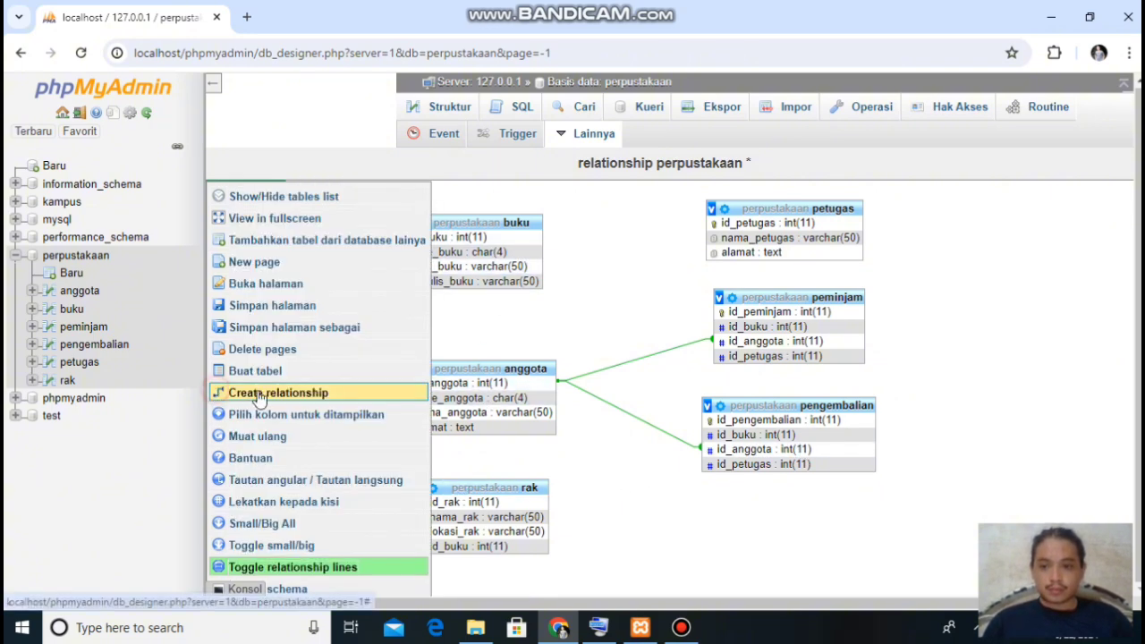
click(264, 395)
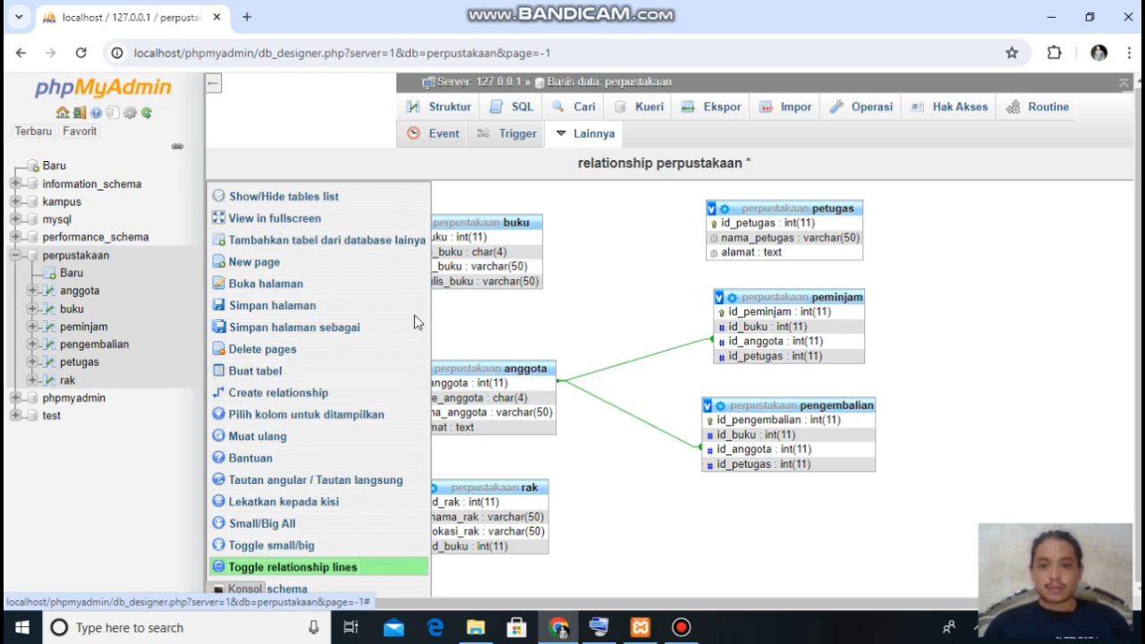
click(474, 238)
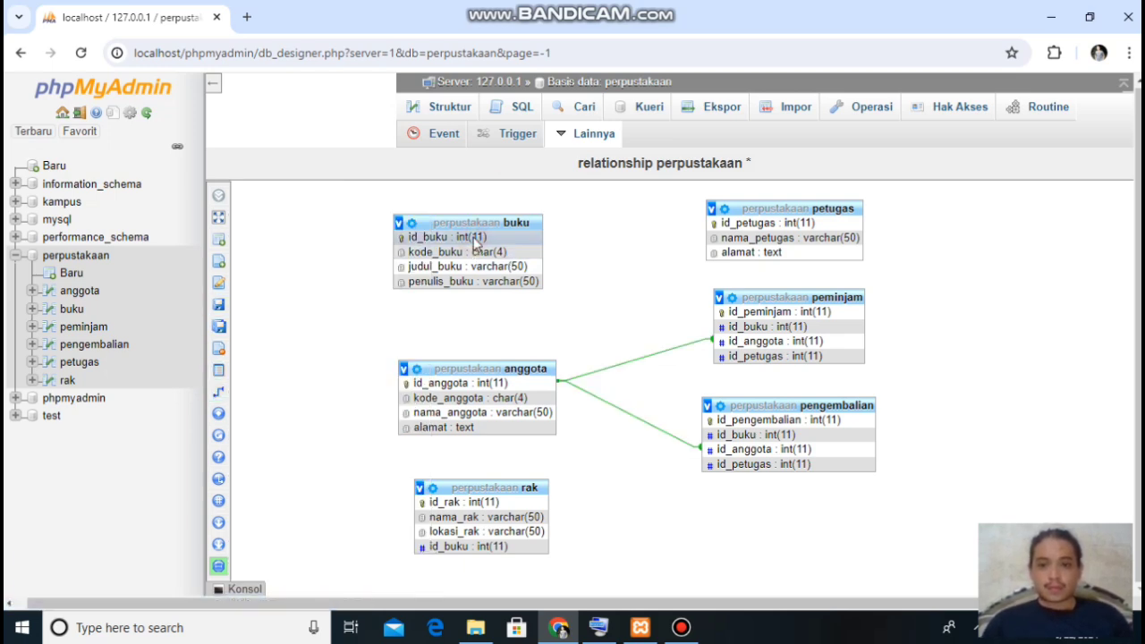
mouse_move(220, 394)
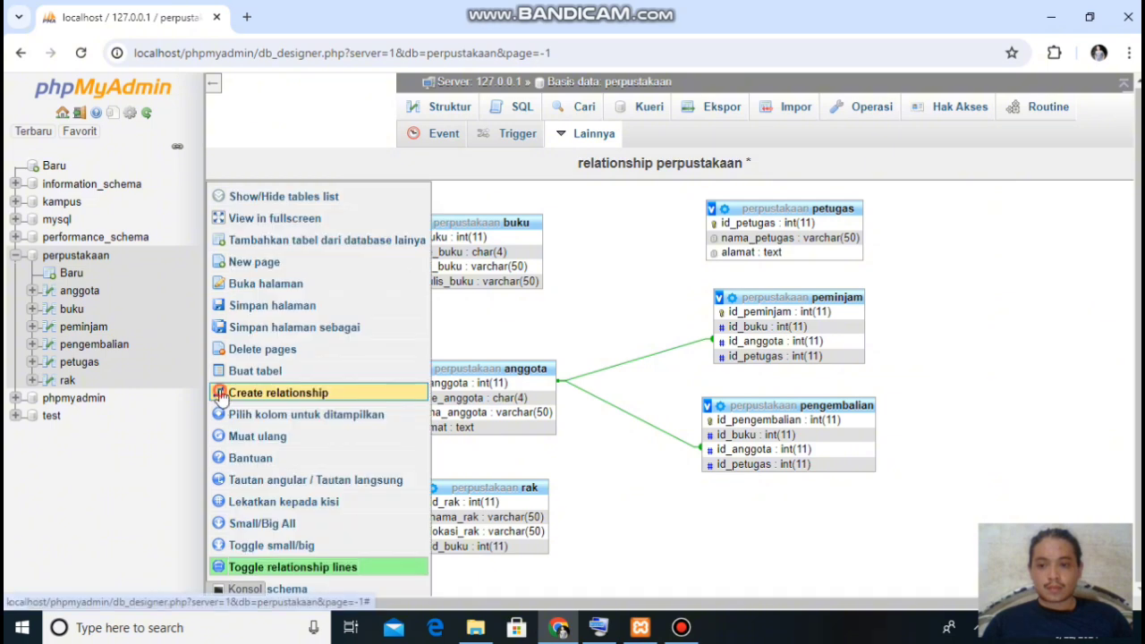
click(270, 402)
click(317, 572)
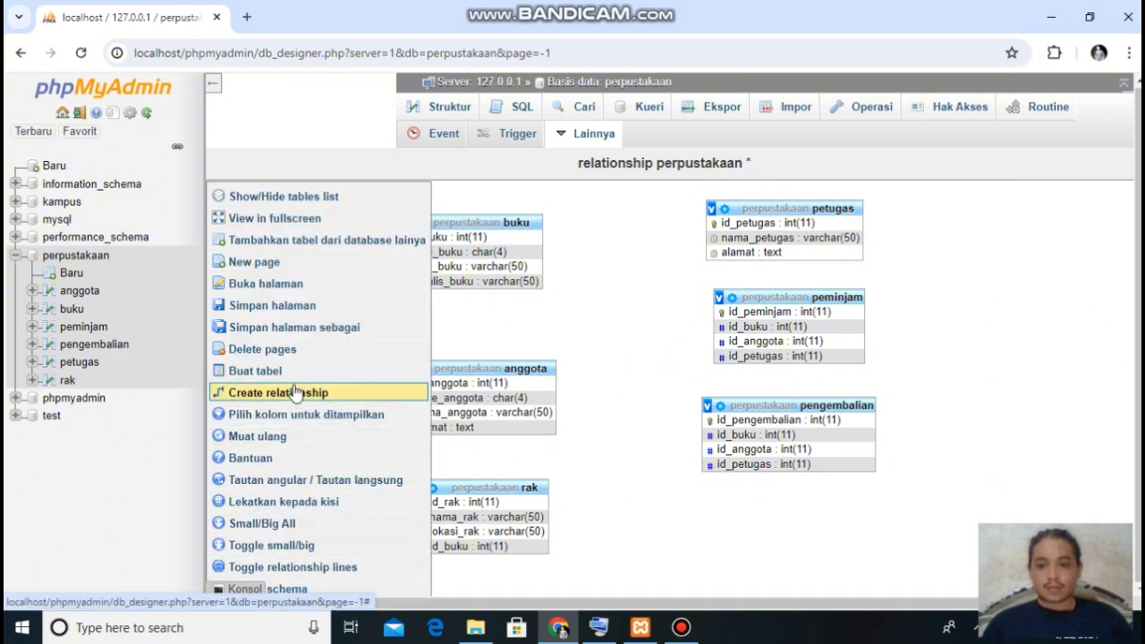
click(313, 569)
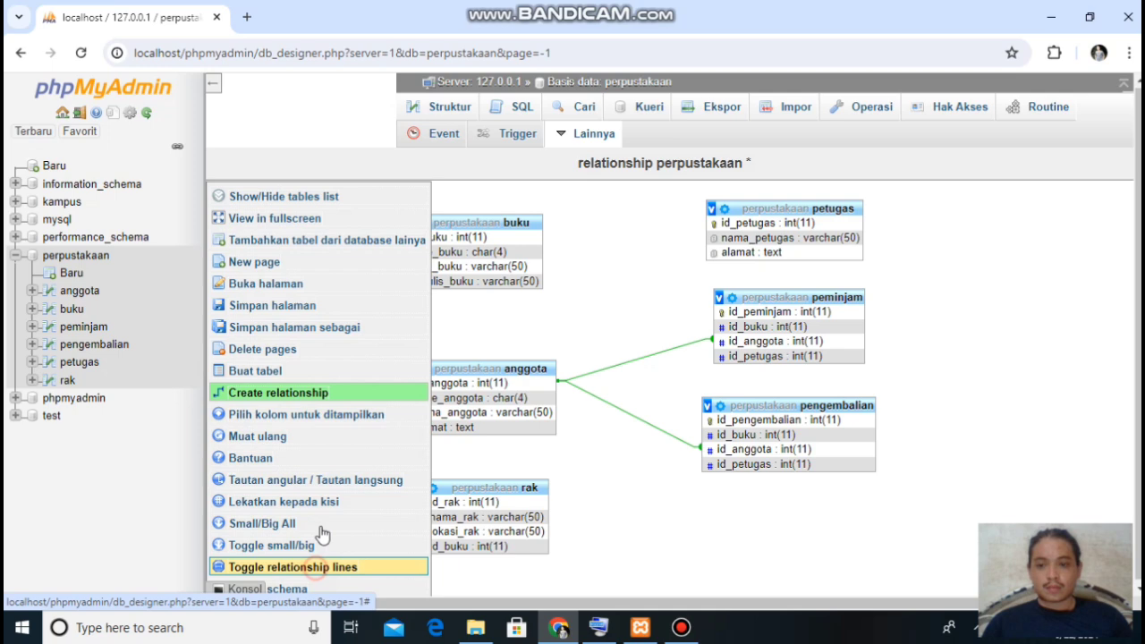
click(301, 392)
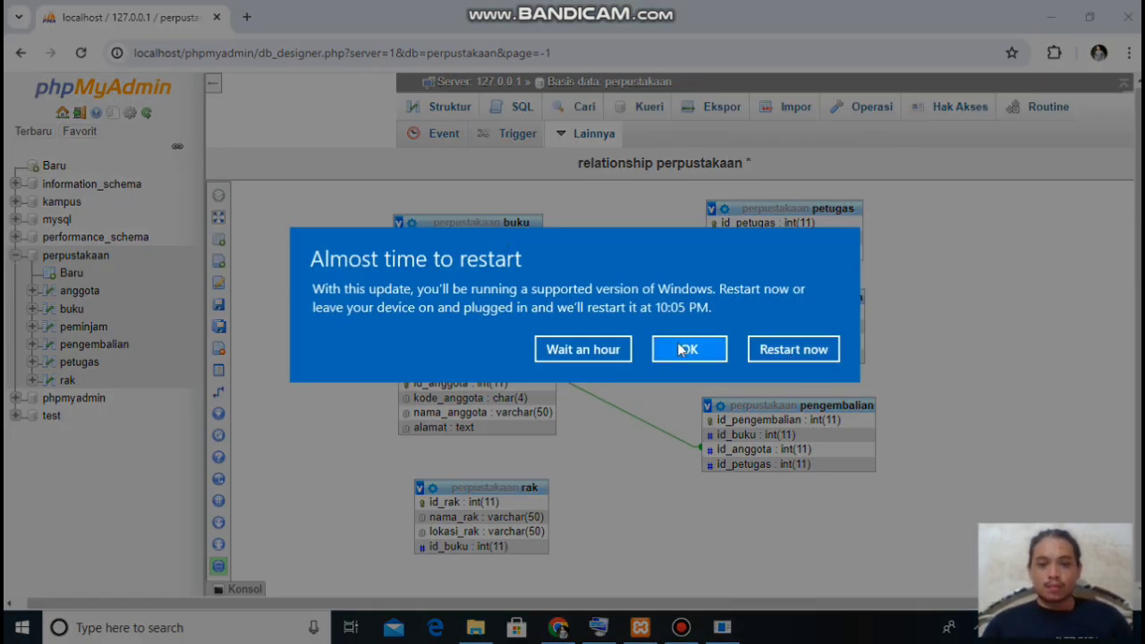
Step: Dismiss the Windows restart notice and create a relationship from id_buku in the buku table to the id_buku foreign key in pengembalian
click(685, 350)
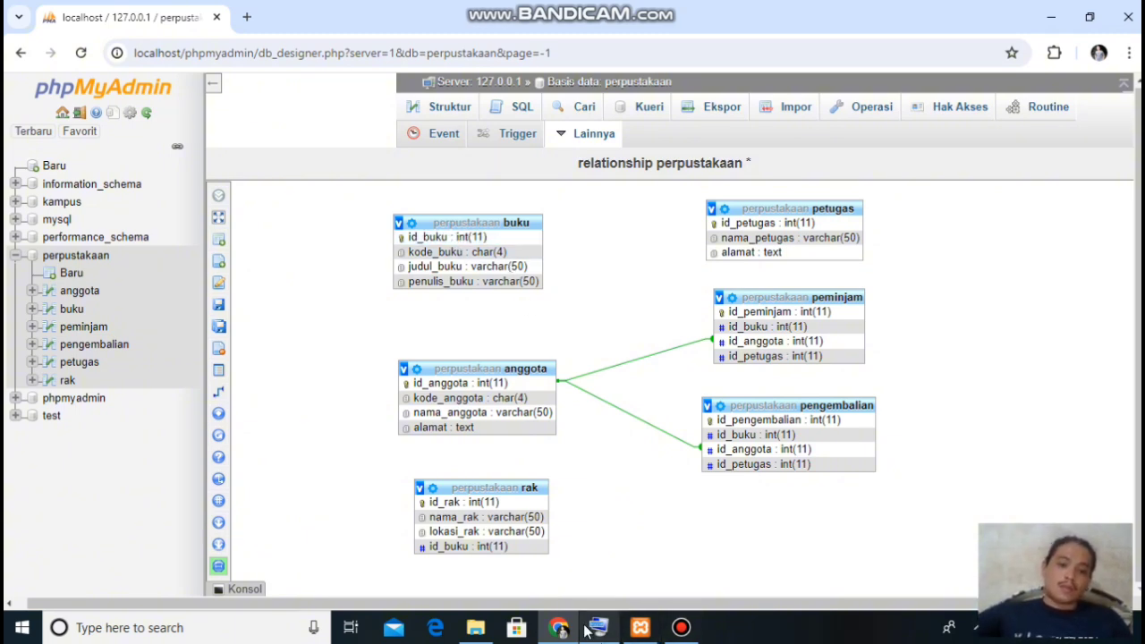
mouse_move(550, 630)
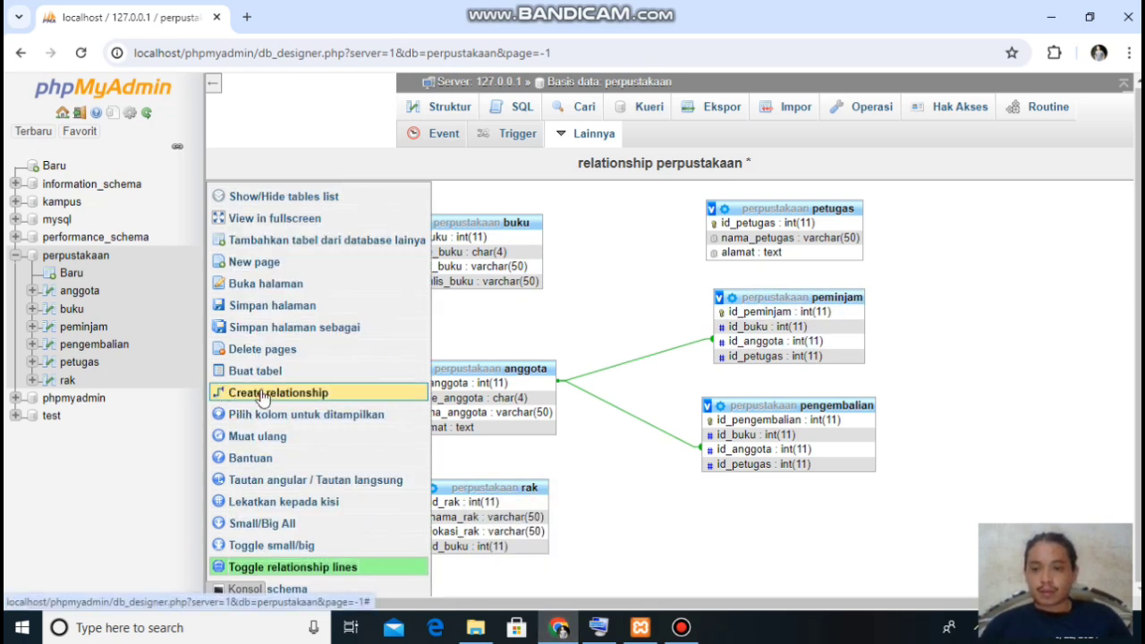
click(260, 391)
click(493, 234)
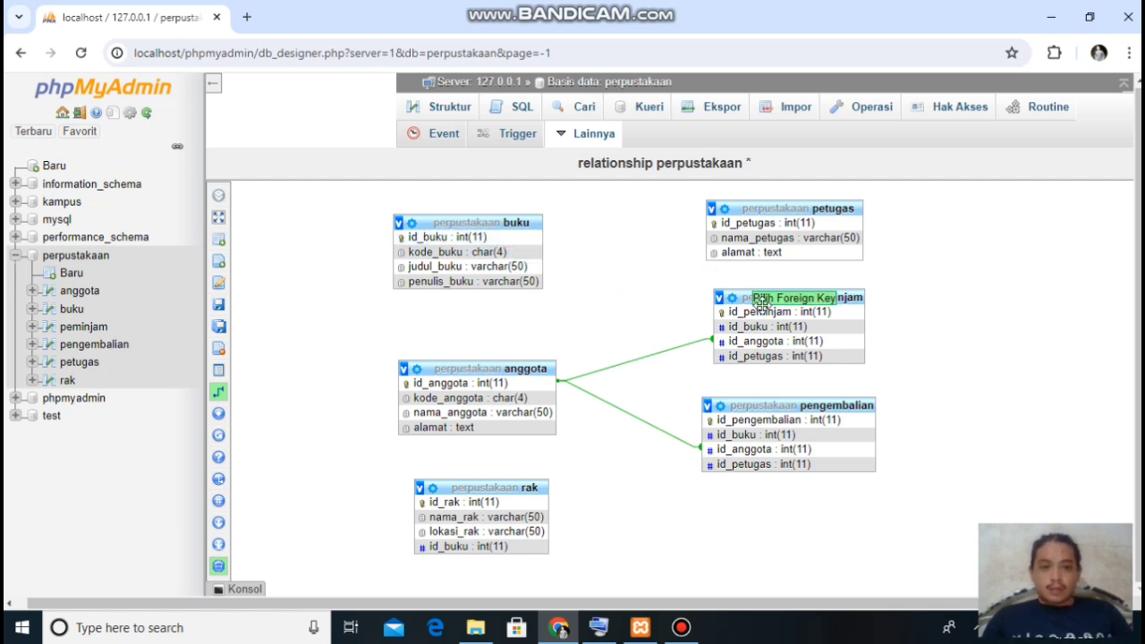
click(754, 438)
click(812, 478)
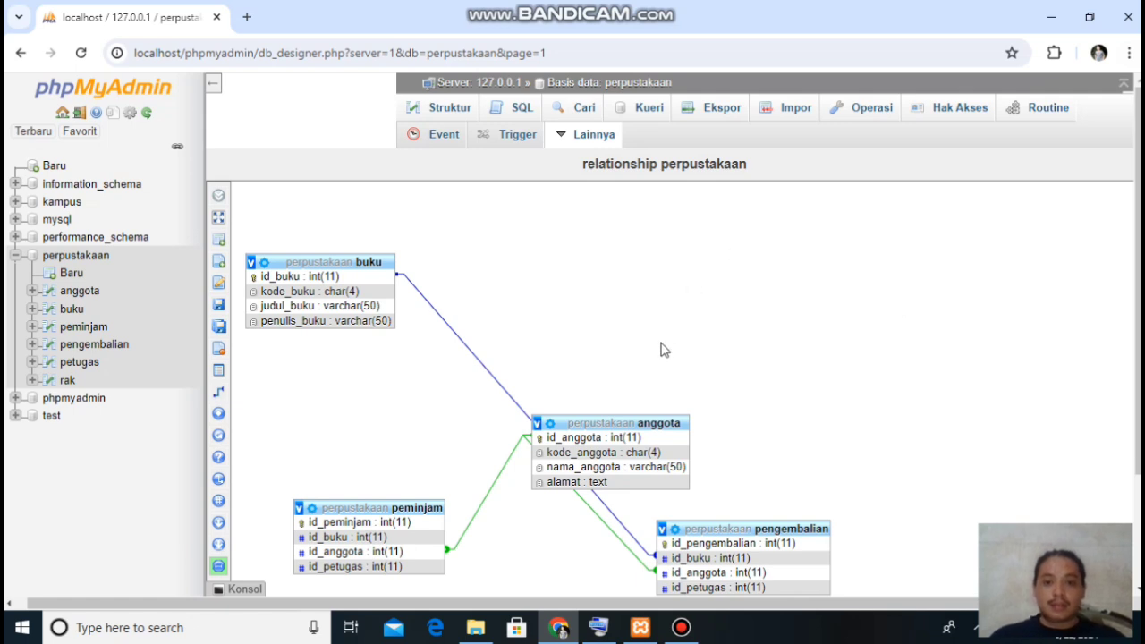
Step: Place anggota above peminjam in one column and buku above pengembalian in a second column of the diagram
drag(659, 422, 745, 225)
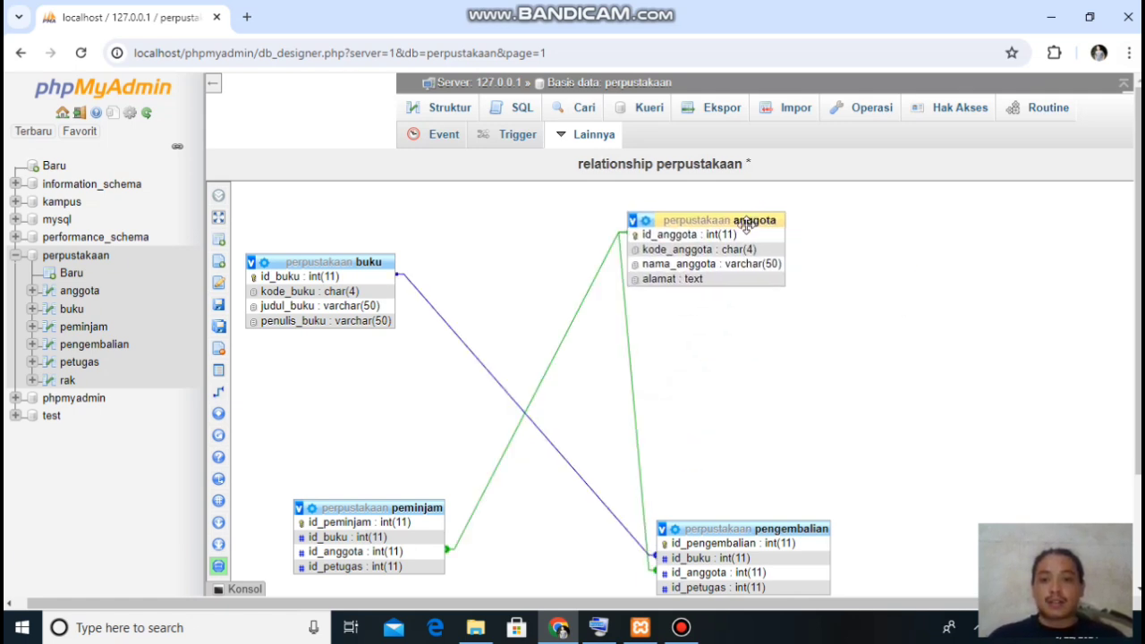
mouse_move(364, 259)
mouse_down()
mouse_move(546, 231)
mouse_move(822, 314)
mouse_move(907, 265)
mouse_up()
click(729, 221)
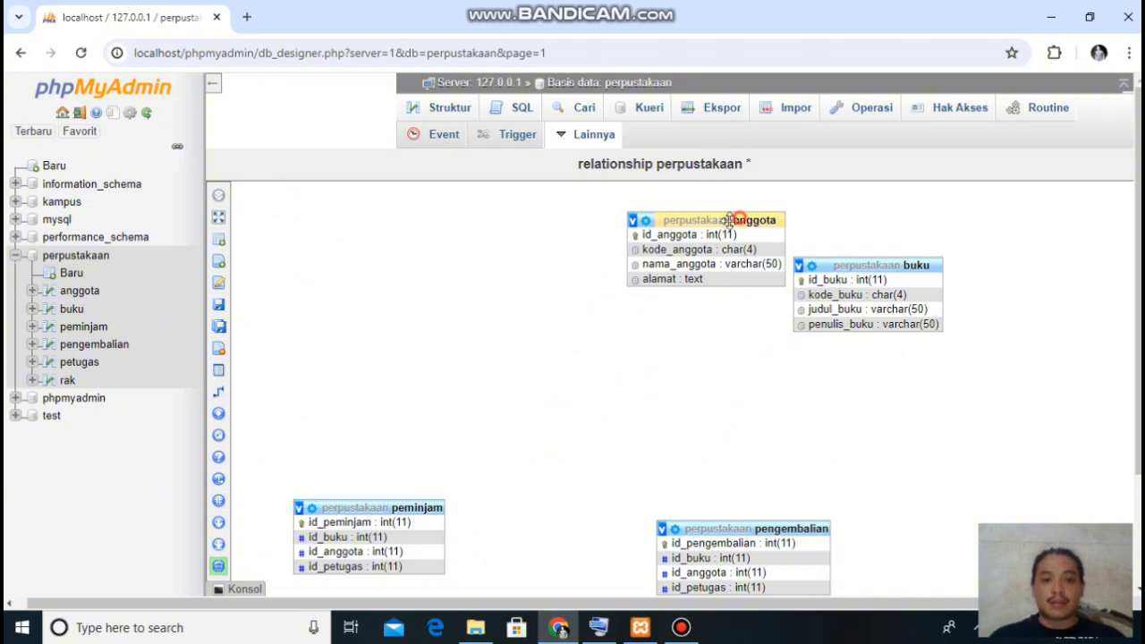
drag(729, 221, 513, 216)
drag(848, 263, 721, 221)
drag(774, 526, 784, 333)
drag(426, 507, 541, 379)
Step: Place petugas below pengembalian and rak below peminjam, and save the designer page
scroll(804, 447, down, 3)
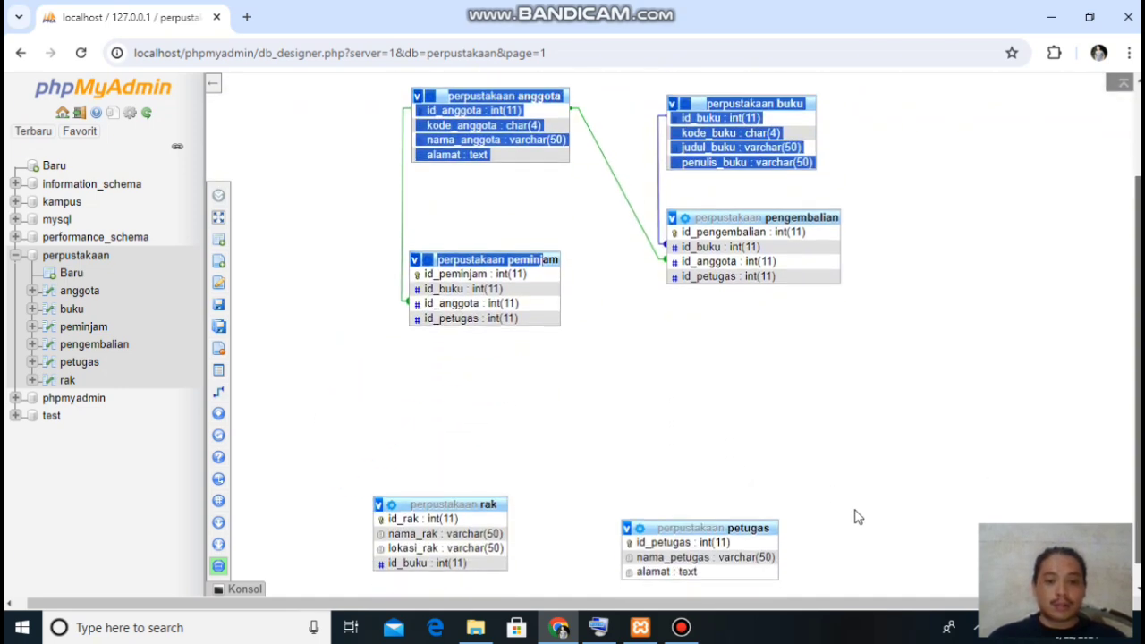
drag(763, 526, 795, 364)
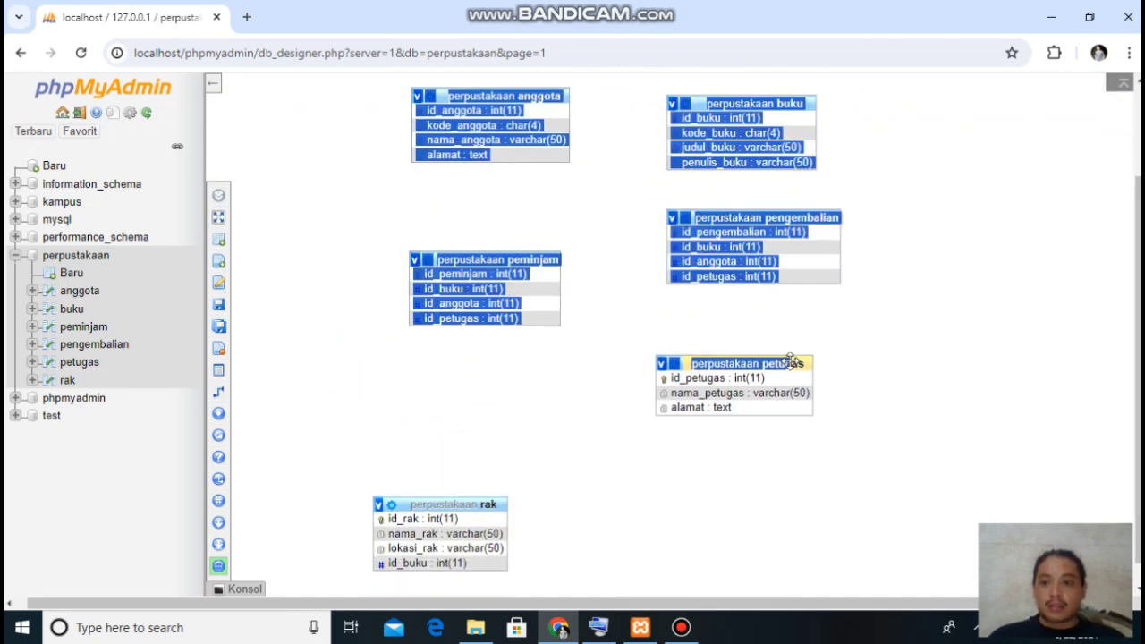
click(557, 434)
drag(488, 501, 545, 383)
scroll(291, 302, up, 3)
click(224, 304)
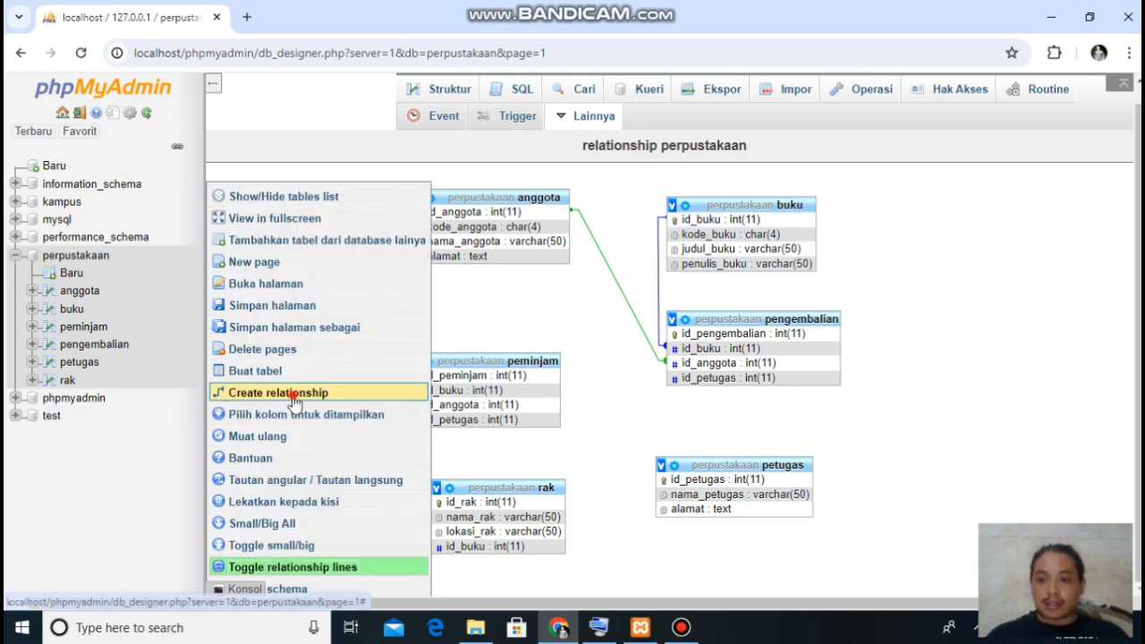
click(278, 391)
click(738, 219)
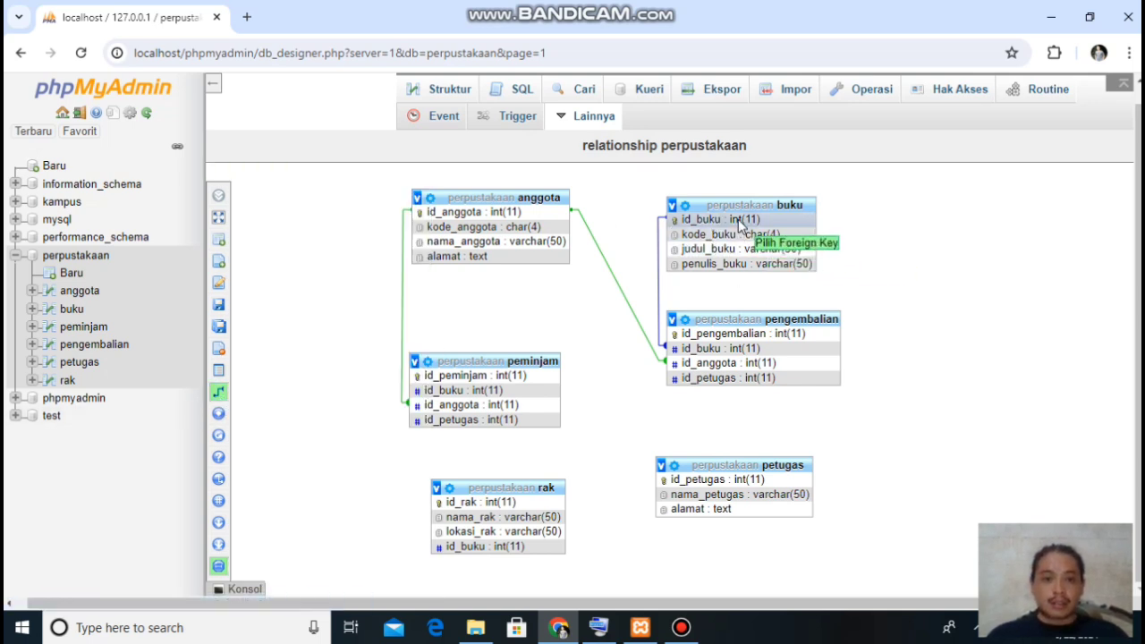
click(738, 220)
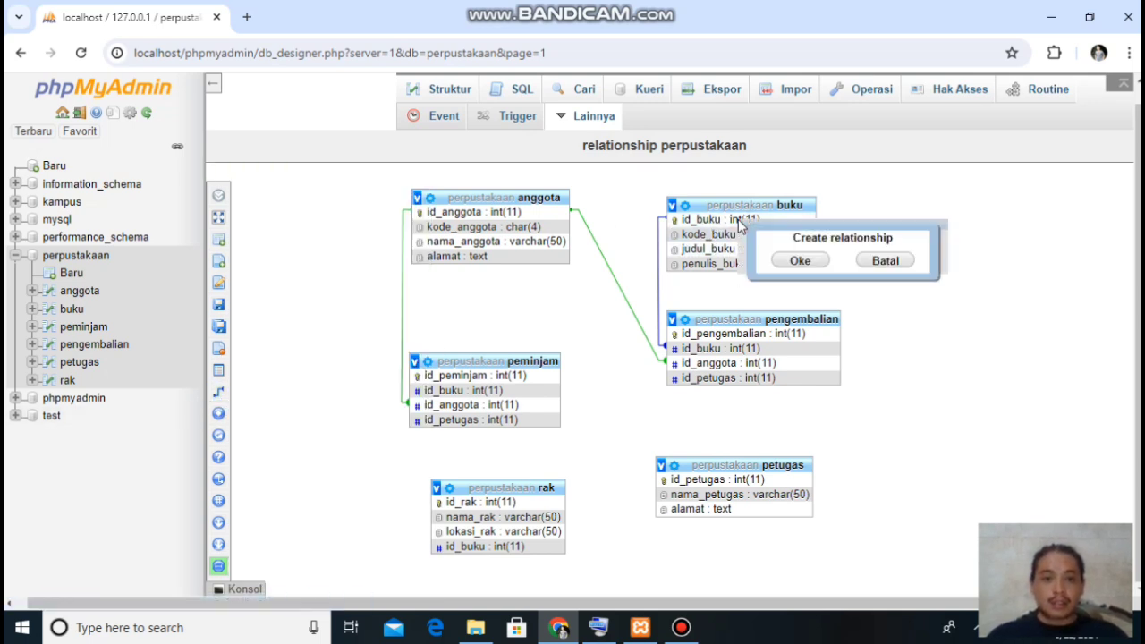
click(887, 261)
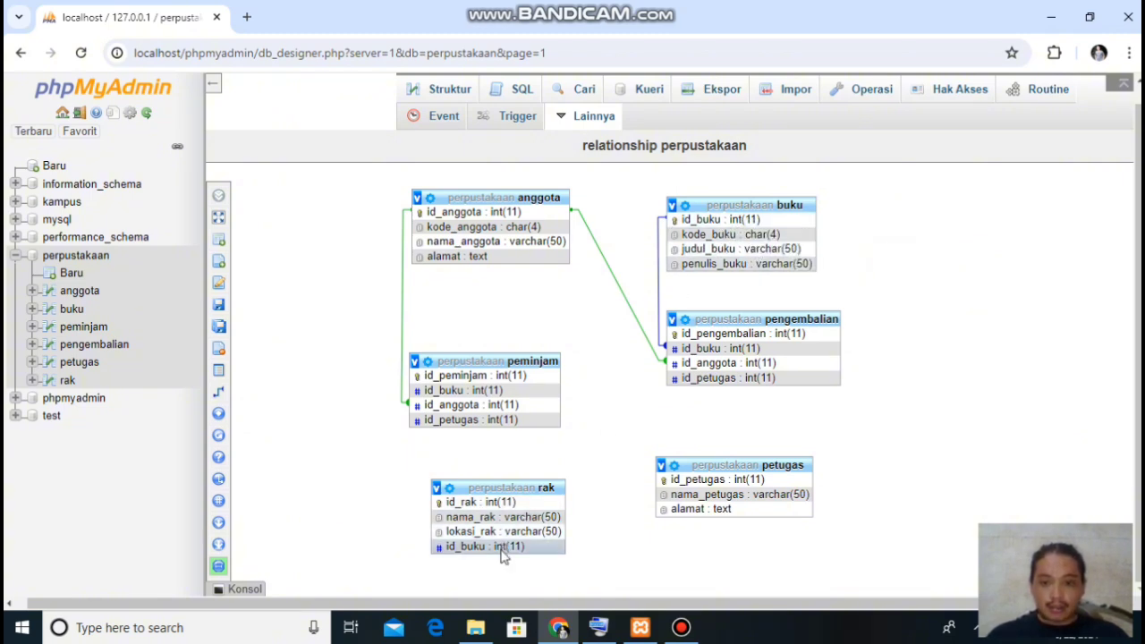
Step: Create a relationship from id_buku in the buku table to the id_buku foreign key in the rak table
mouse_move(269, 564)
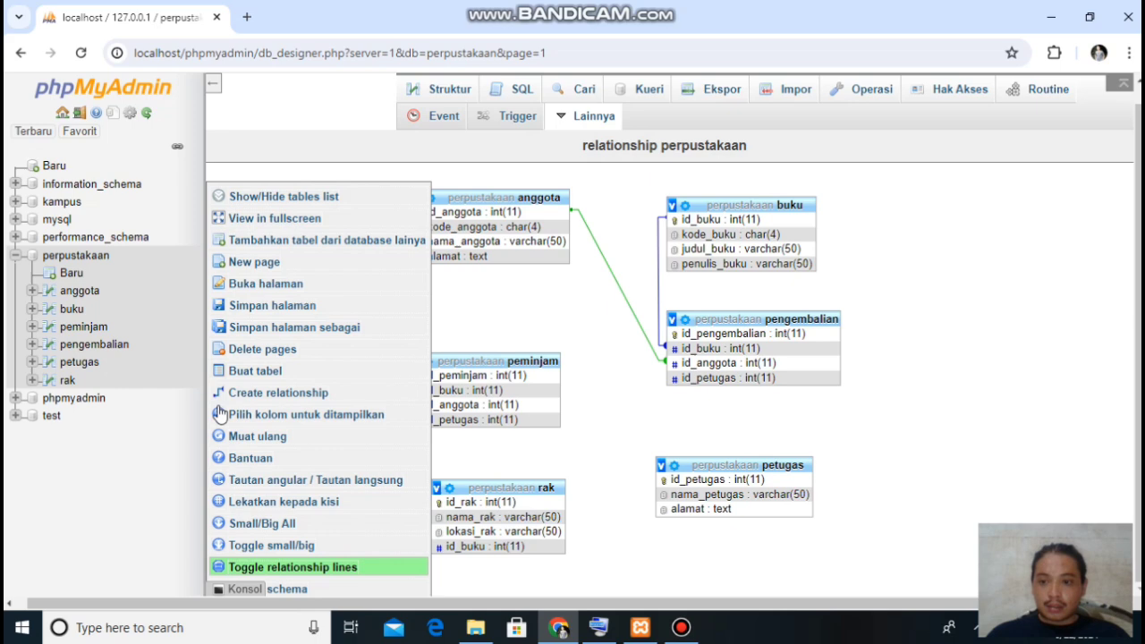
click(299, 391)
click(696, 221)
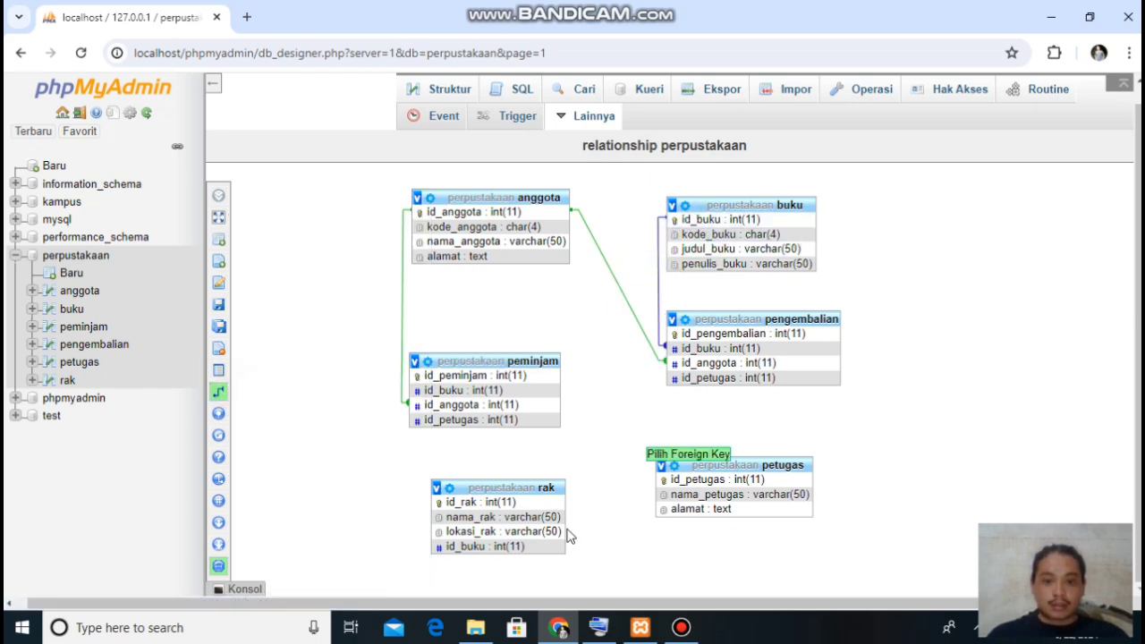
click(523, 547)
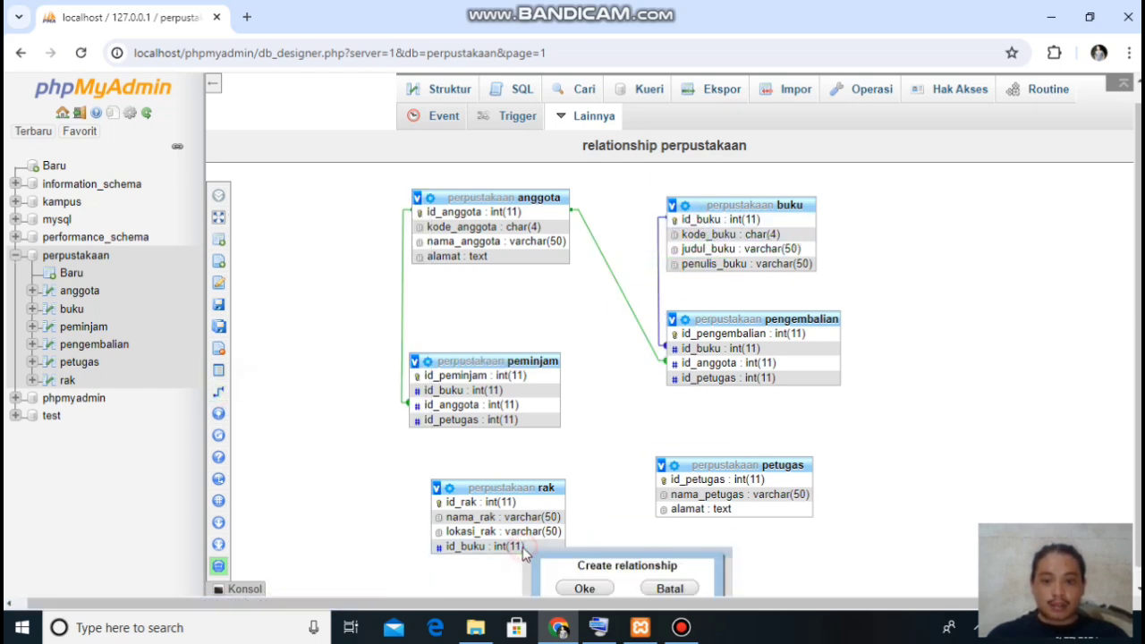
click(584, 588)
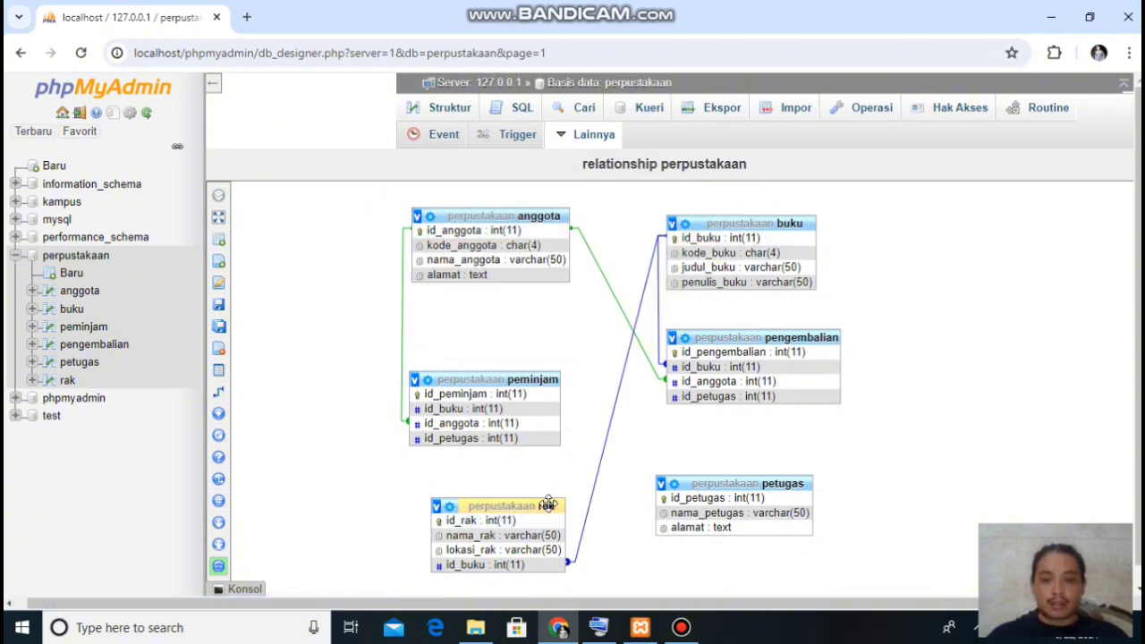
Step: Move the rak table closer beneath peminjam and save the designer page
drag(548, 505, 537, 480)
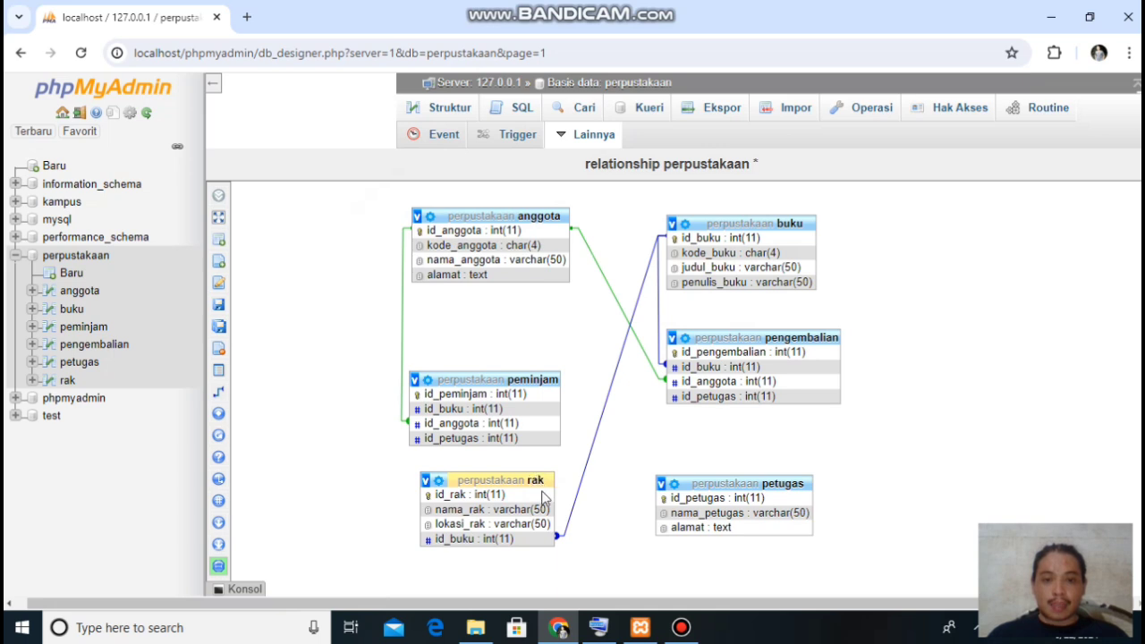
click(220, 305)
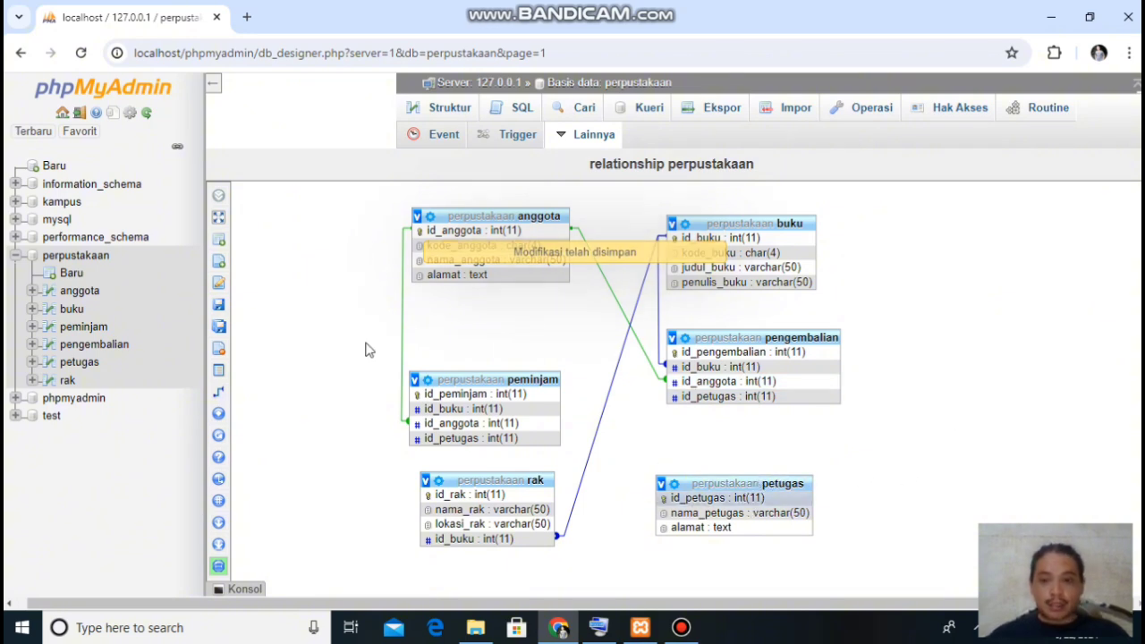
Step: Create a relationship from id_petugas in the petugas table to the id_petugas foreign key in the pengembalian table
click(243, 393)
click(739, 497)
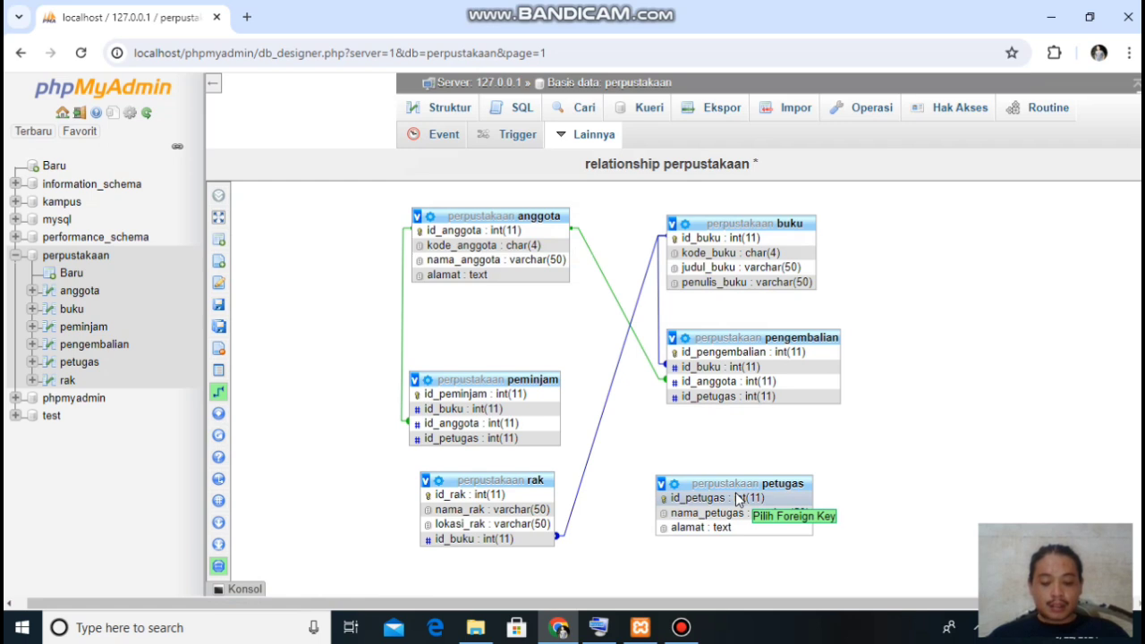
click(730, 396)
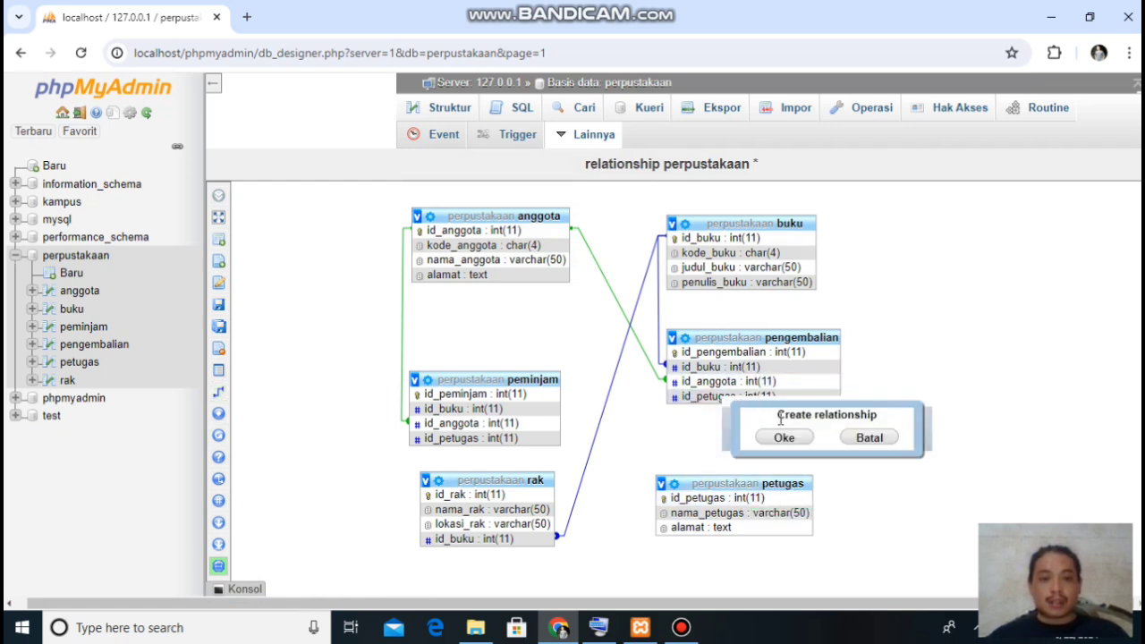
click(784, 437)
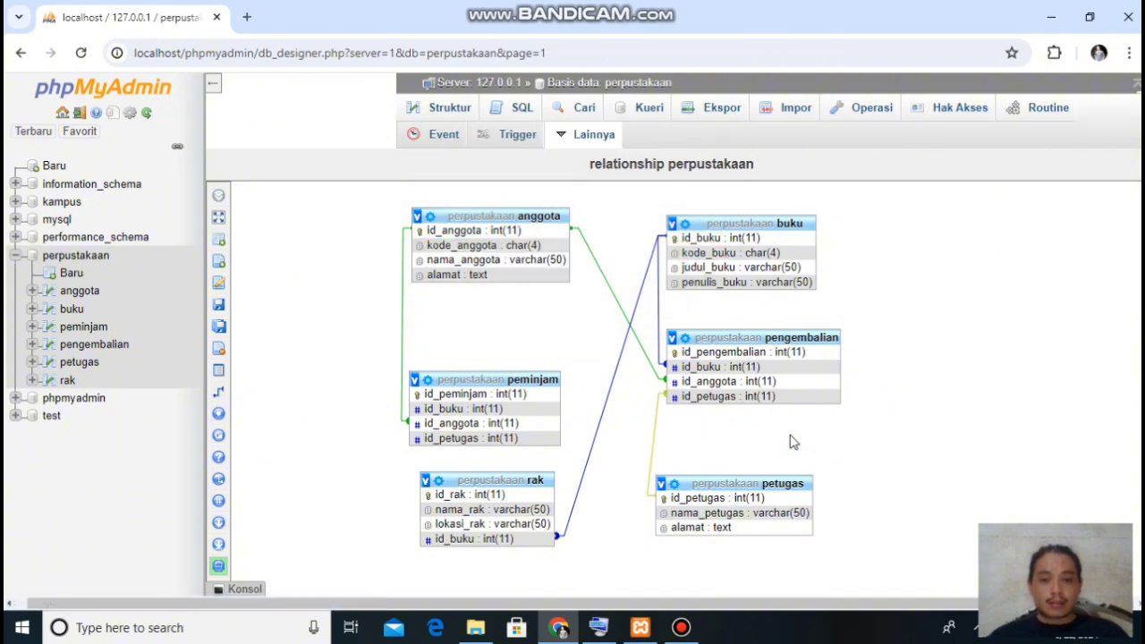
Step: Save the designer page with petugas aligned beneath pengembalian, and open the perpustakaan database's table structure list
mouse_move(771, 481)
mouse_down()
mouse_move(810, 475)
mouse_move(780, 477)
mouse_up()
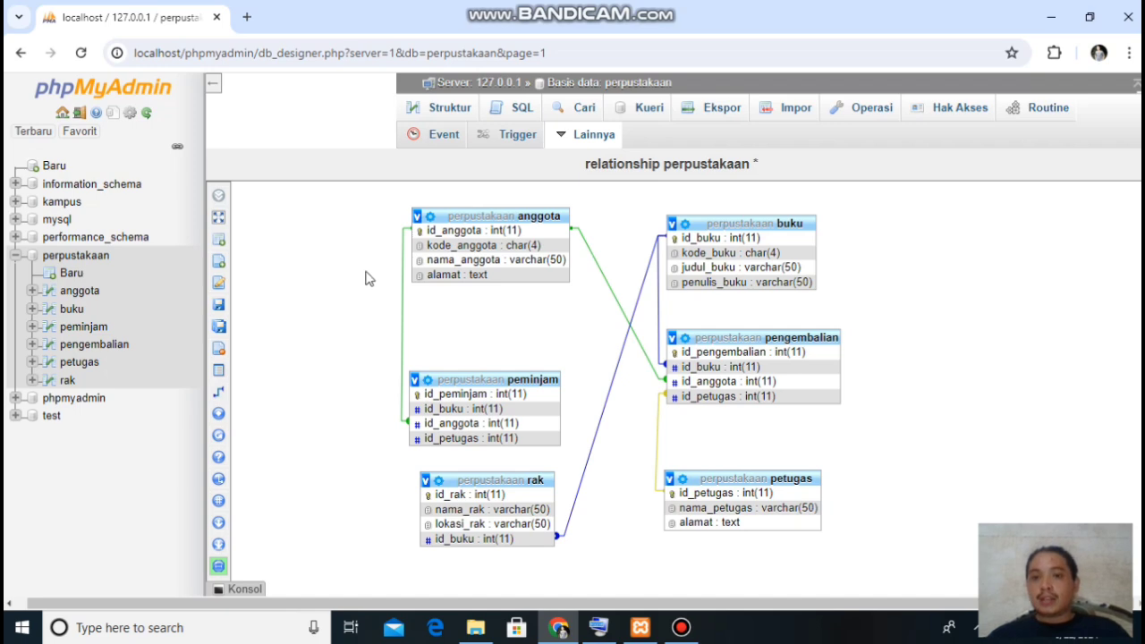
click(249, 307)
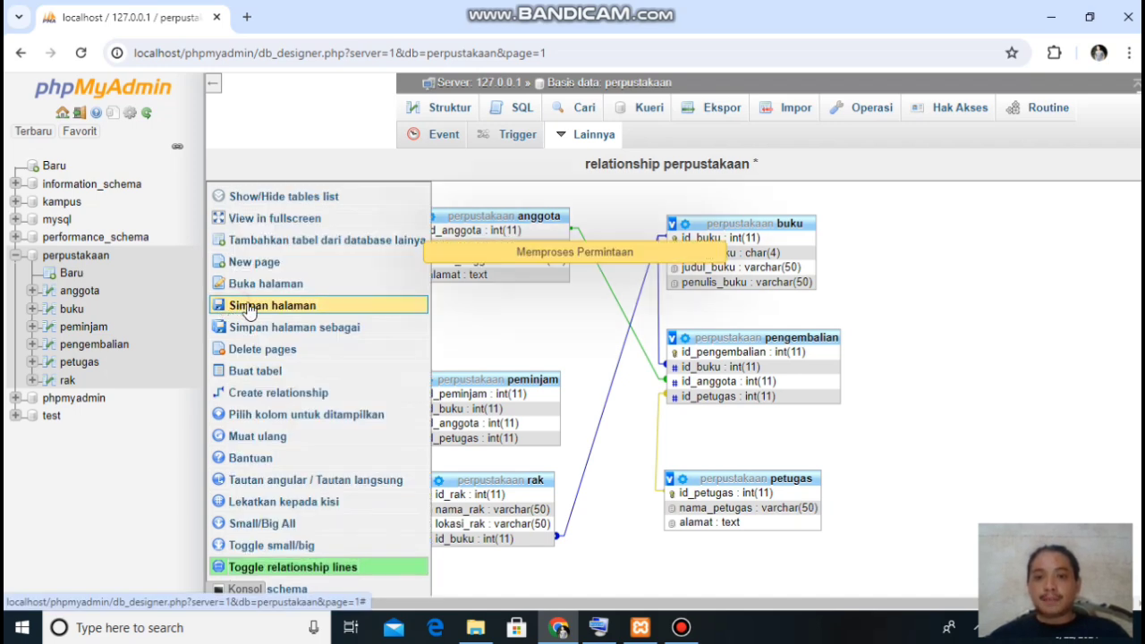
click(452, 108)
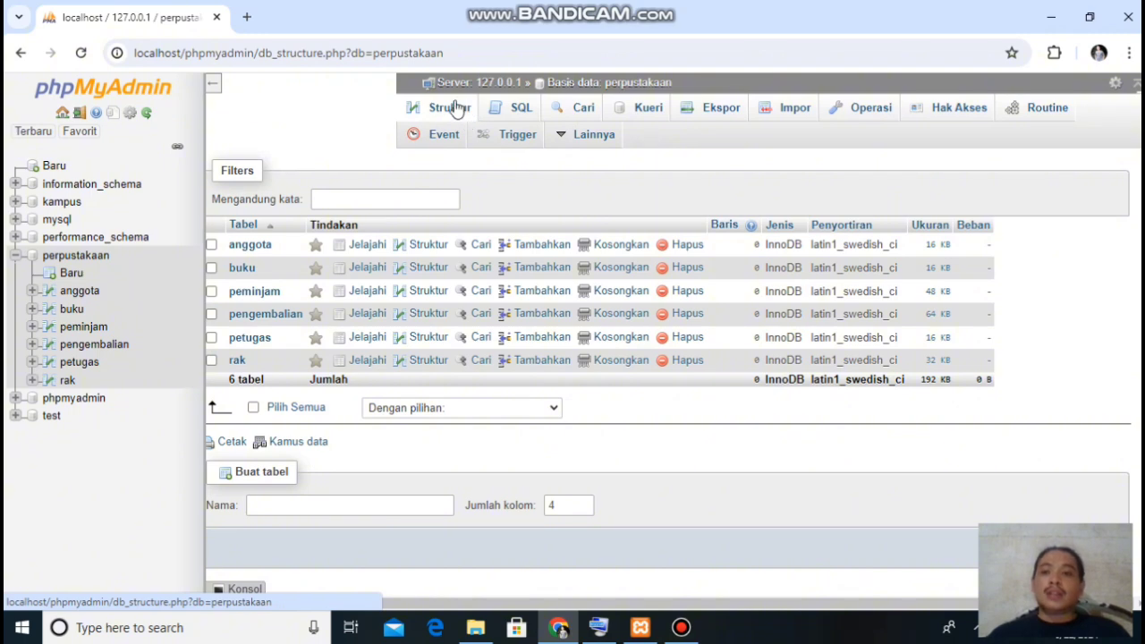